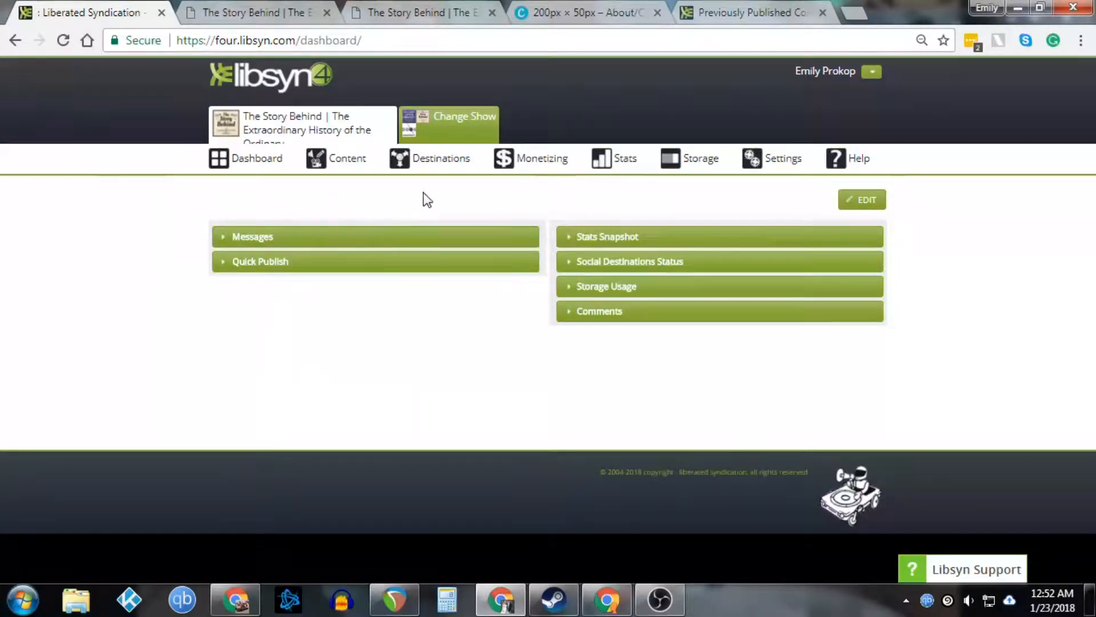
Open the Podcast Page (NEW) destination of The Story Behind show for editing
{"action": "left_click", "coordinate": [440, 165]}
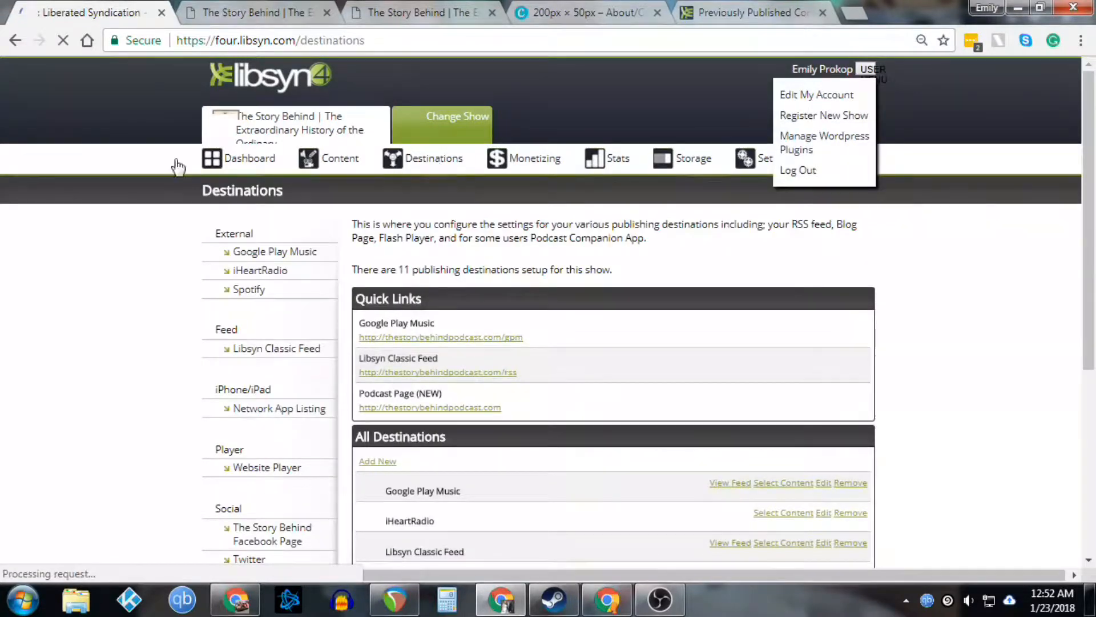
{"action": "scroll", "coordinate": [938, 389], "scroll_direction": "down", "scroll_amount": 4}
{"action": "scroll", "coordinate": [938, 388], "scroll_direction": "down", "scroll_amount": 2}
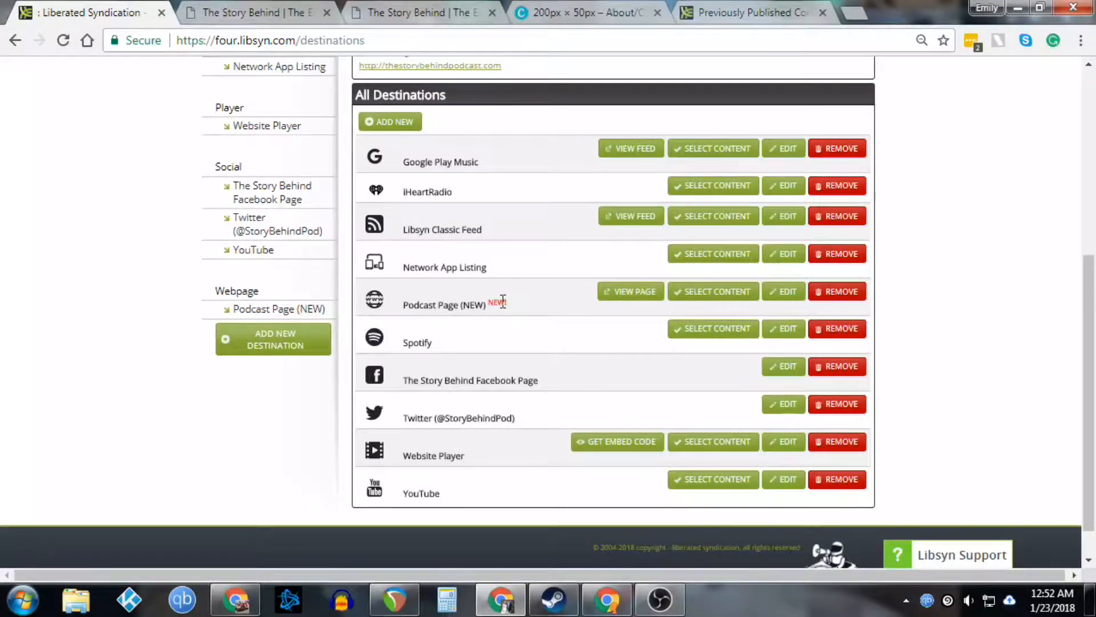
{"action": "left_click", "coordinate": [787, 291]}
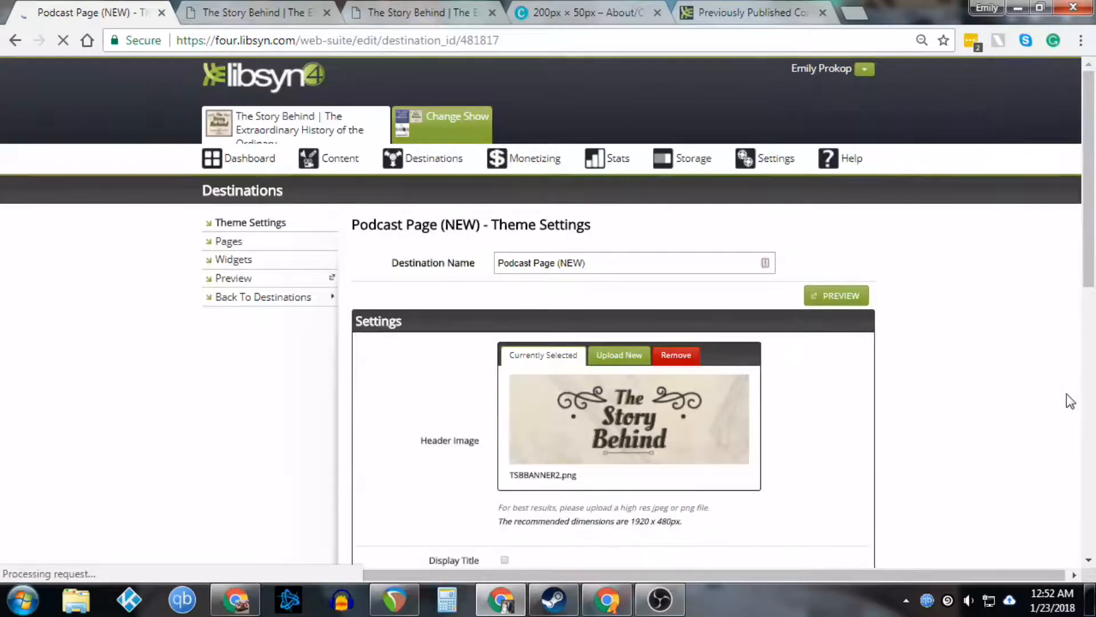
Turn on Display Title in the theme settings and preview the page, comparing it with the live podcast site
{"action": "scroll", "coordinate": [1037, 421], "scroll_direction": "down", "scroll_amount": 3}
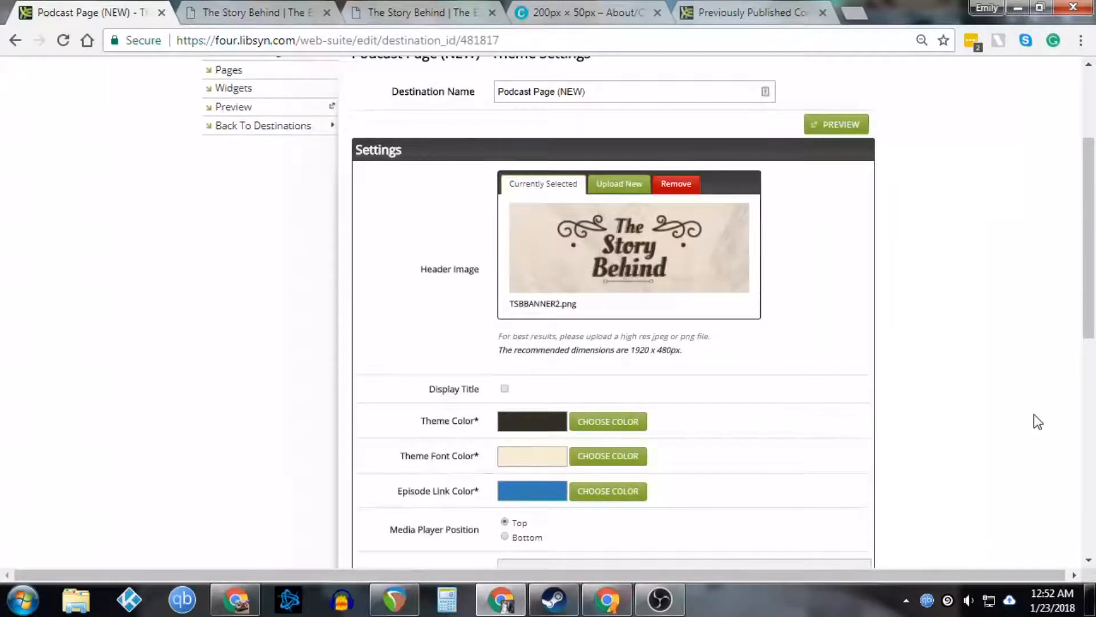
{"action": "scroll", "coordinate": [1033, 414], "scroll_direction": "down", "scroll_amount": 1}
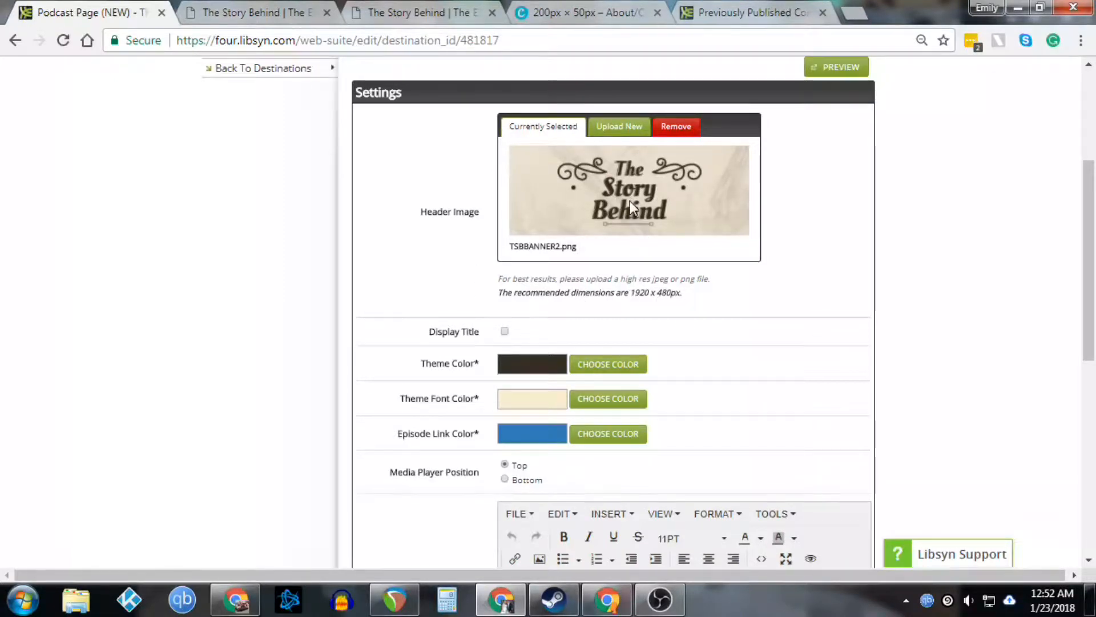
{"action": "scroll", "coordinate": [682, 224], "scroll_direction": "up", "scroll_amount": 4}
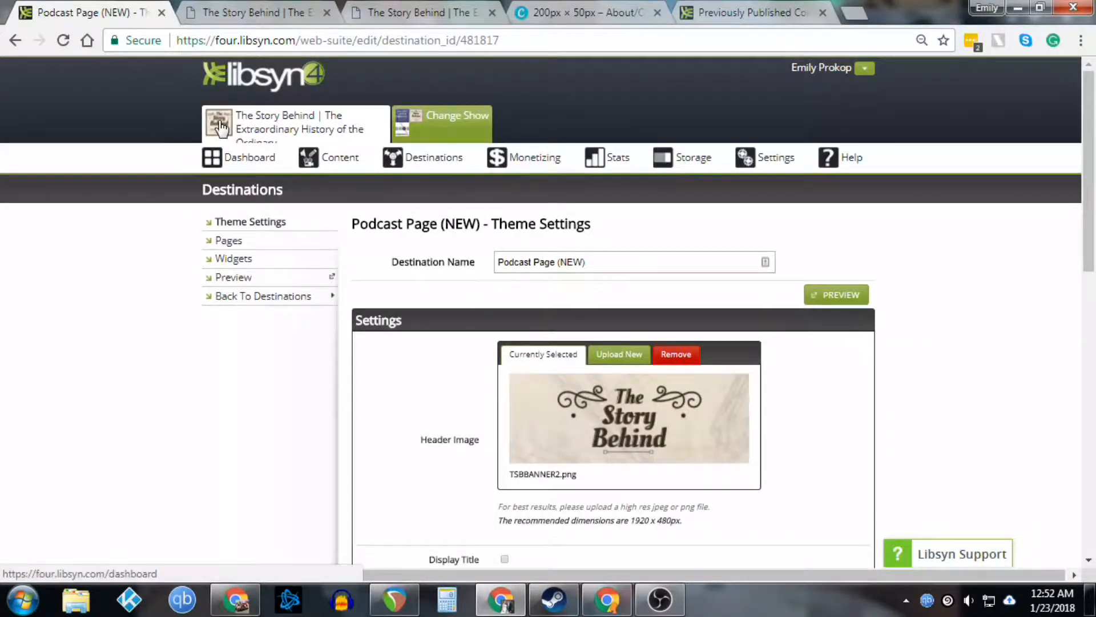
{"action": "scroll", "coordinate": [952, 416], "scroll_direction": "down", "scroll_amount": 5}
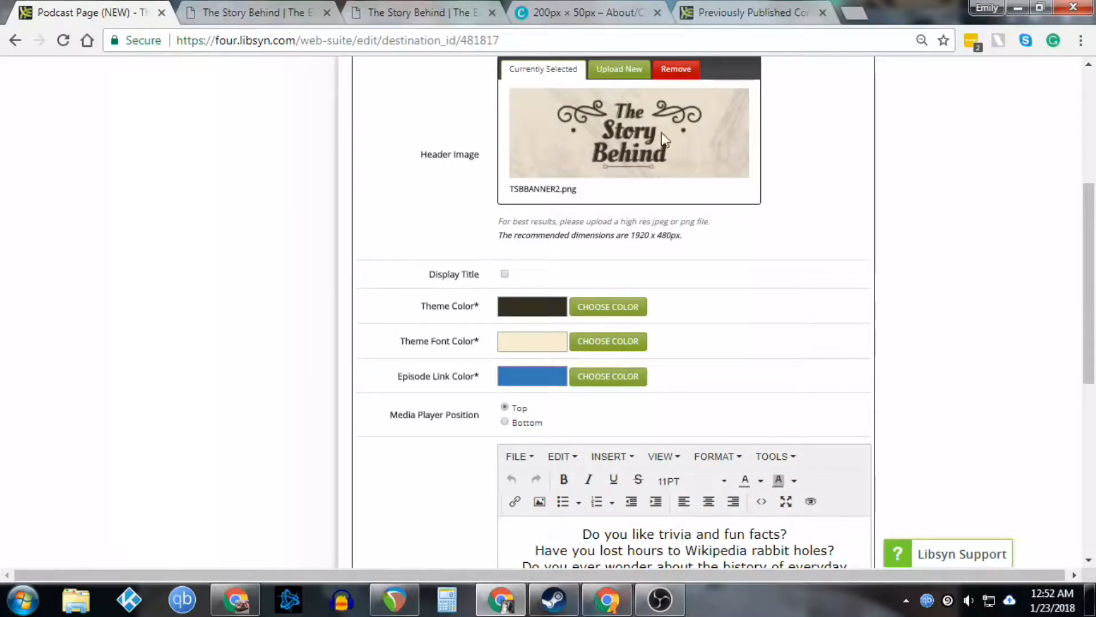
{"action": "left_click", "coordinate": [504, 275]}
{"action": "scroll", "coordinate": [873, 342], "scroll_direction": "up", "scroll_amount": 3}
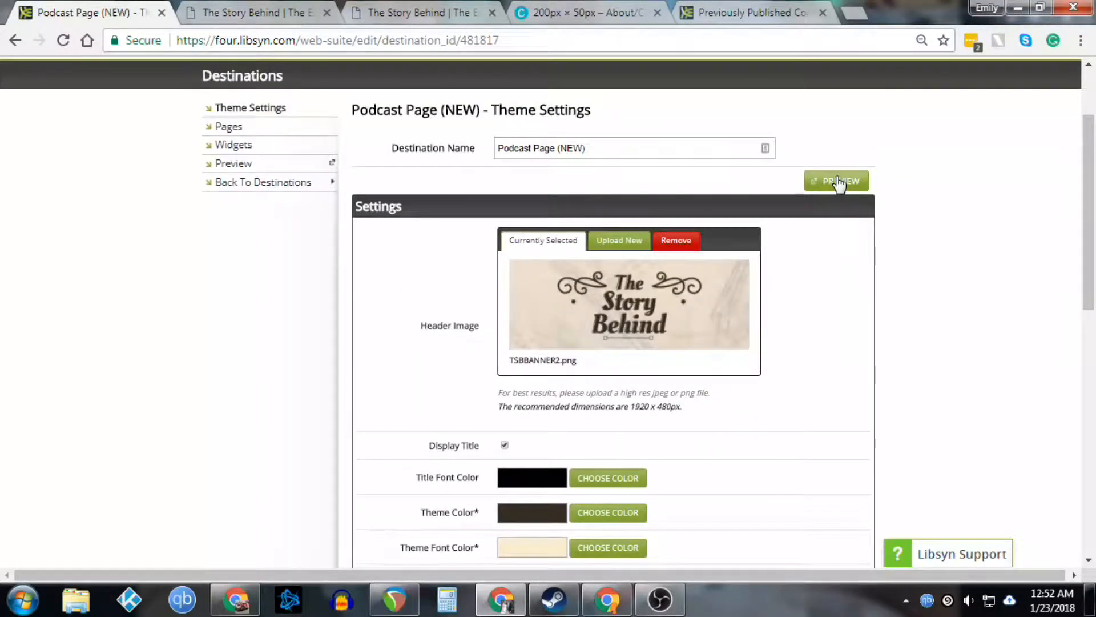
{"action": "left_click", "coordinate": [261, 11]}
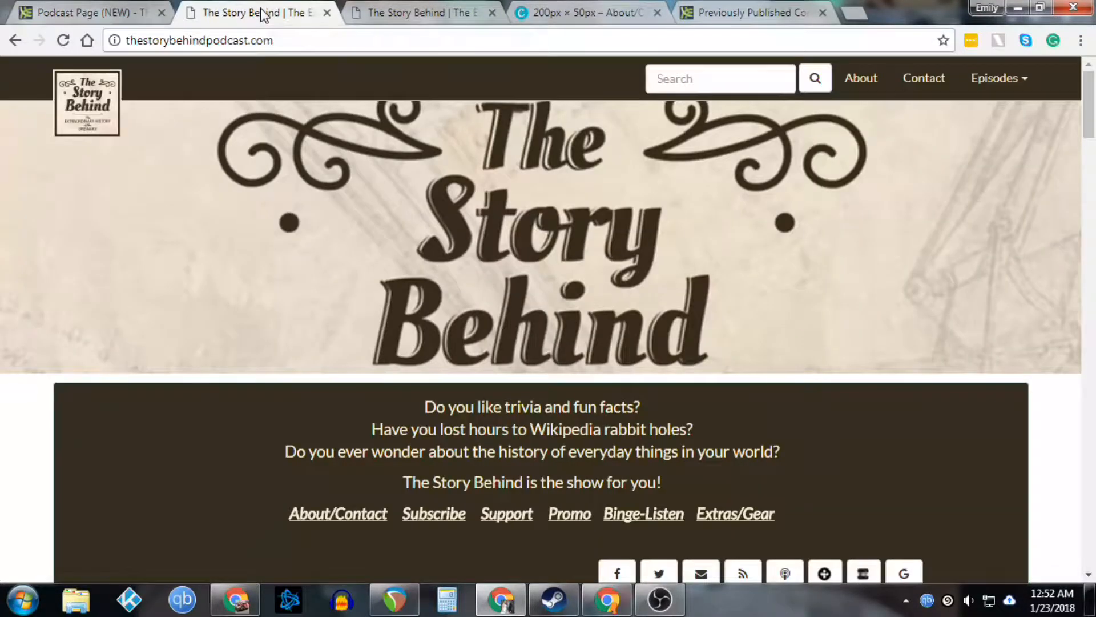
{"action": "left_click", "coordinate": [96, 13]}
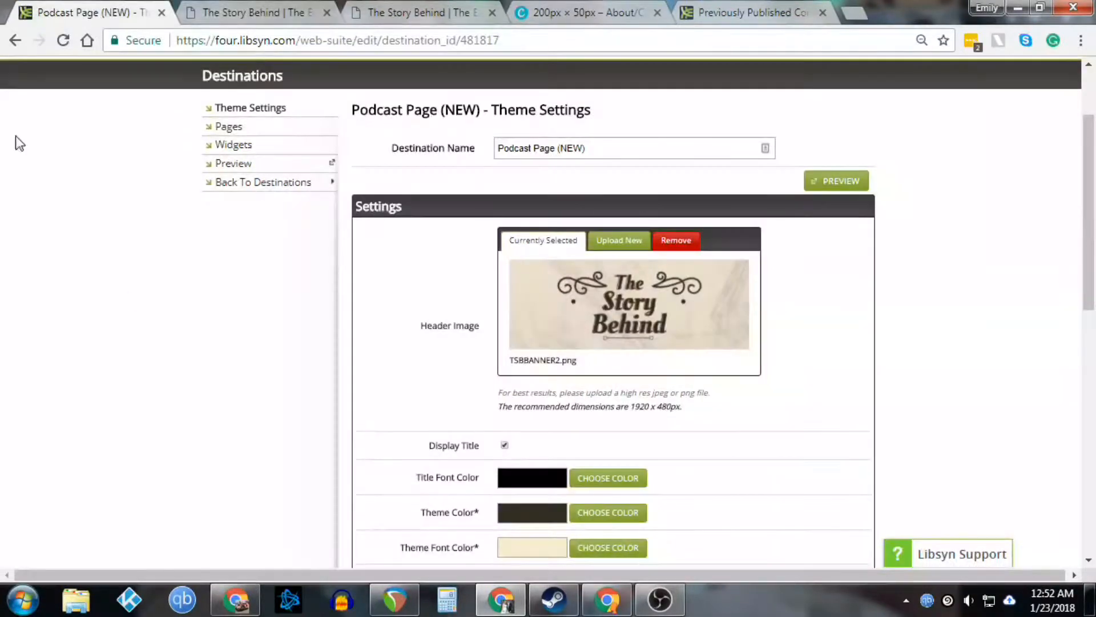
{"action": "left_click", "coordinate": [837, 183]}
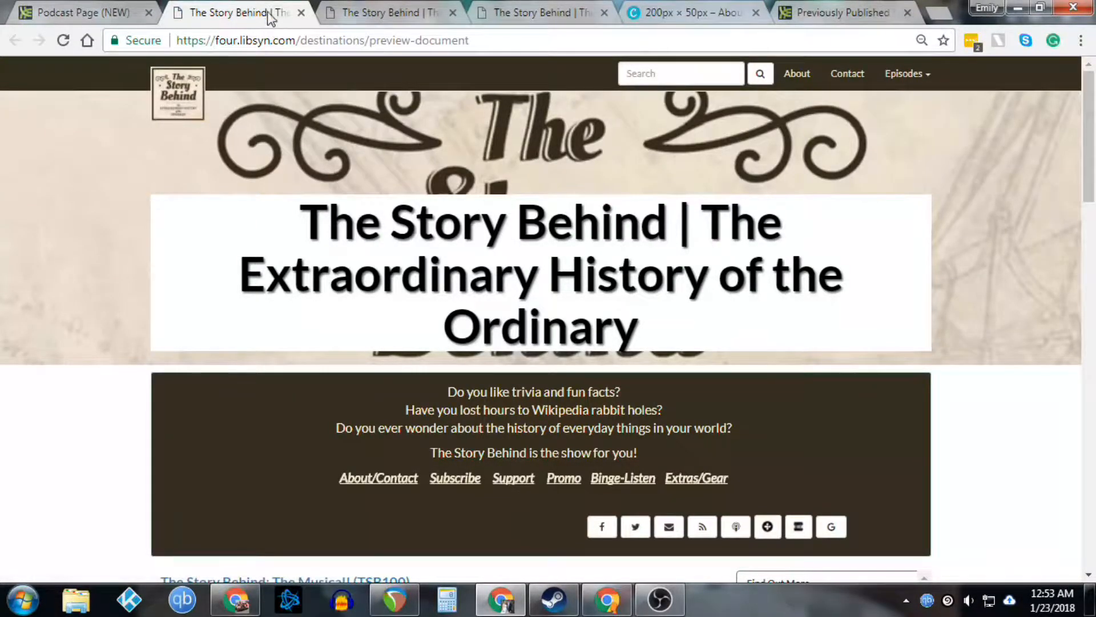
{"action": "left_click", "coordinate": [301, 13]}
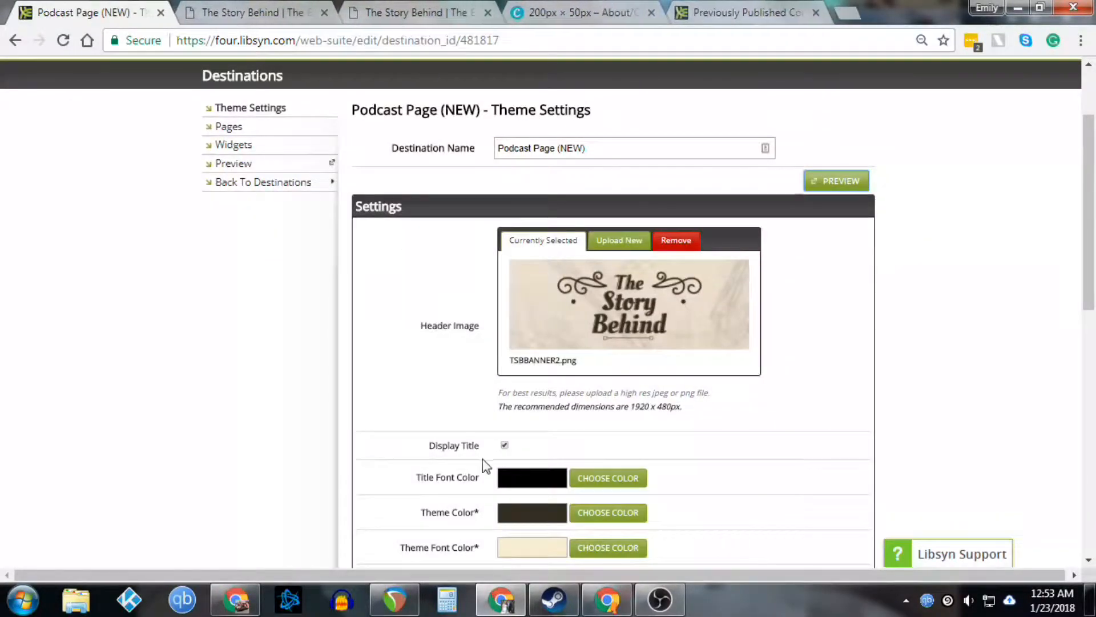
Toggle Display Title off and on again, and set the Title Font Color to purple
{"action": "left_click", "coordinate": [504, 445]}
{"action": "scroll", "coordinate": [927, 420], "scroll_direction": "down", "scroll_amount": 2}
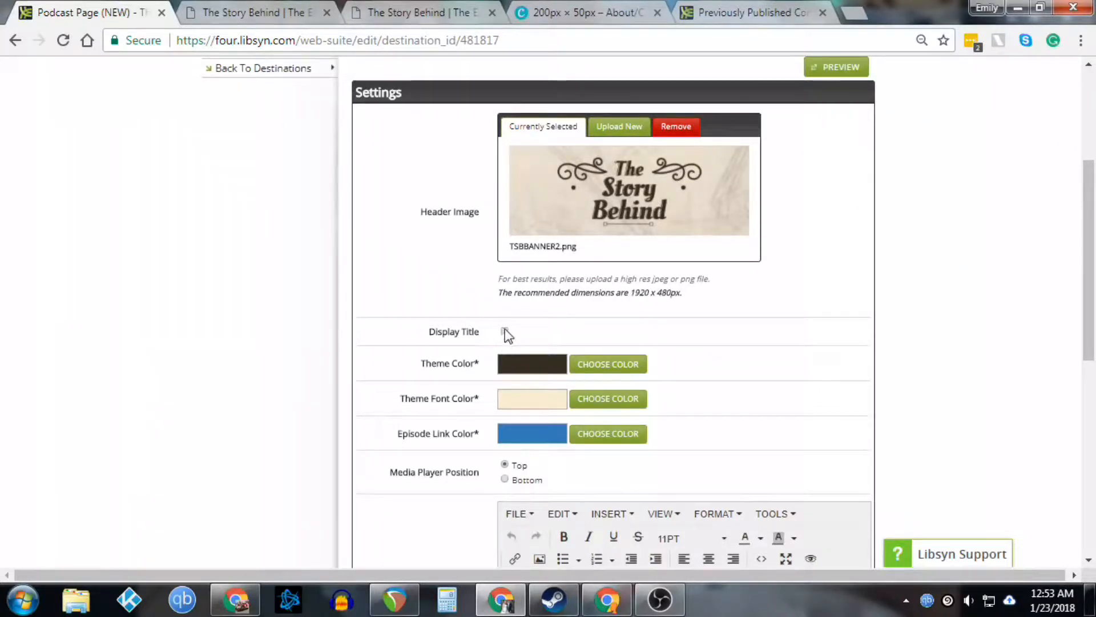
{"action": "left_click", "coordinate": [505, 331]}
{"action": "left_click", "coordinate": [621, 369]}
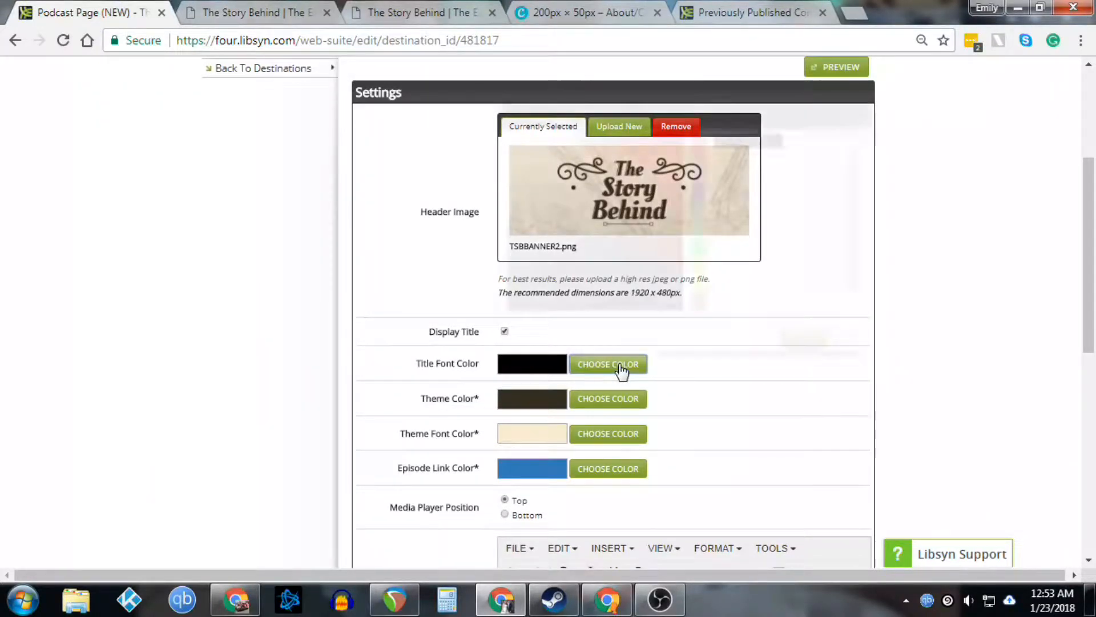
{"action": "left_click", "coordinate": [696, 175]}
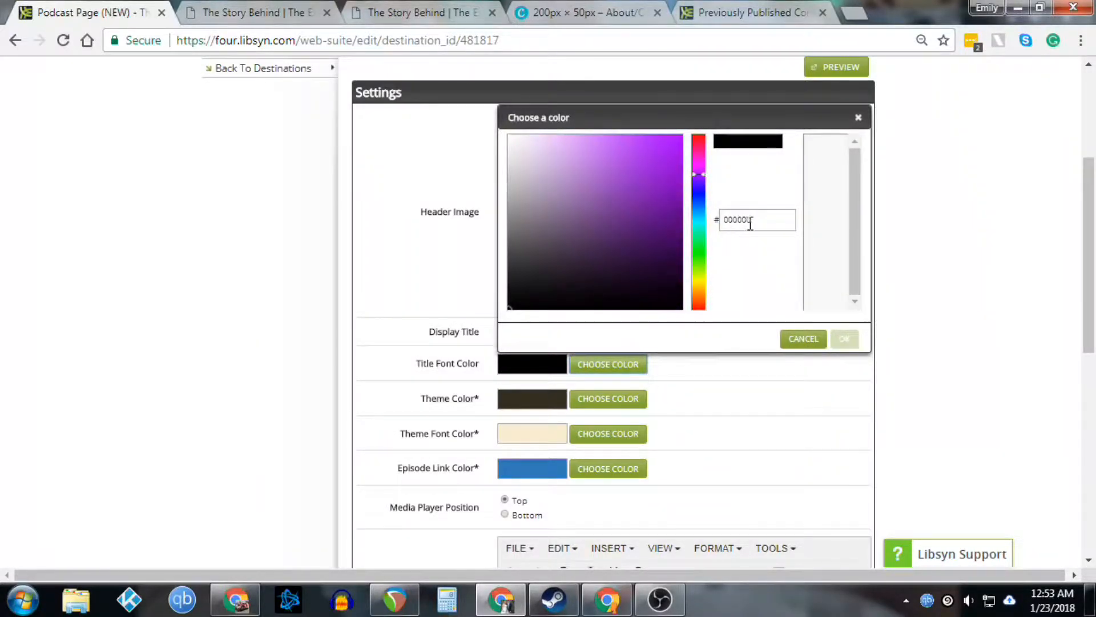
{"action": "left_click", "coordinate": [654, 208]}
{"action": "left_click", "coordinate": [844, 339]}
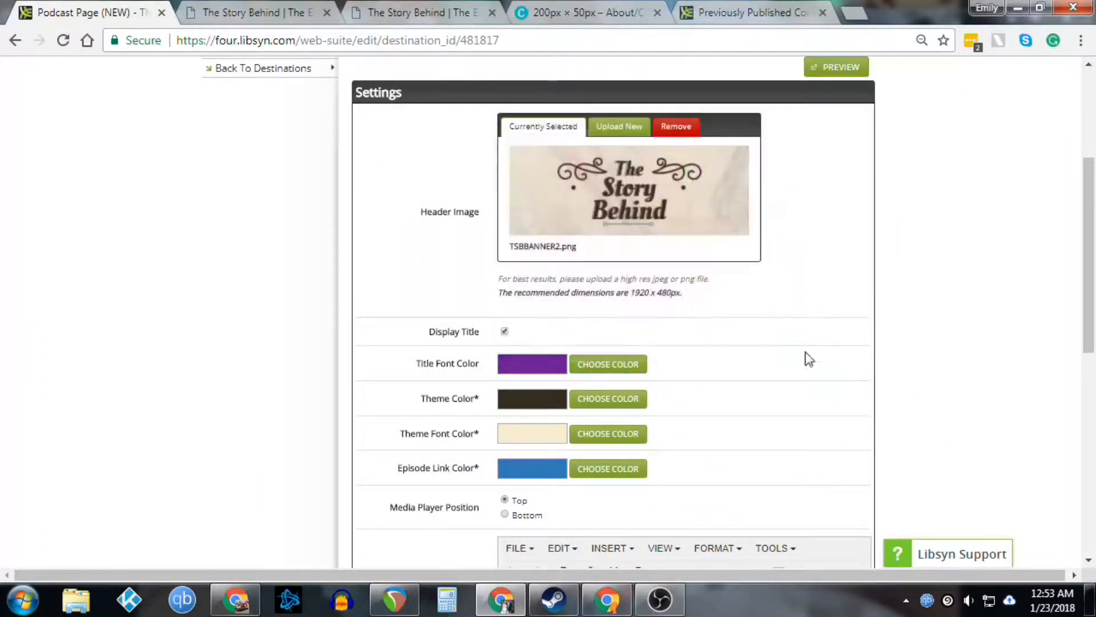
Preview the podcast page with the purple title, and turn Display Title off
{"action": "left_click", "coordinate": [835, 68]}
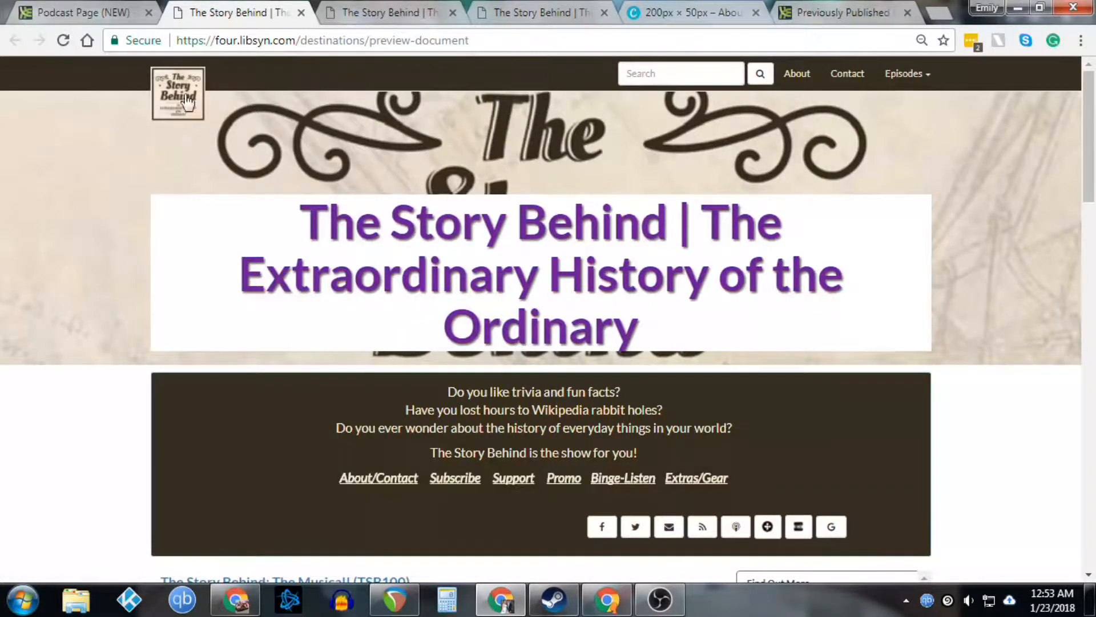
{"action": "left_click", "coordinate": [301, 13]}
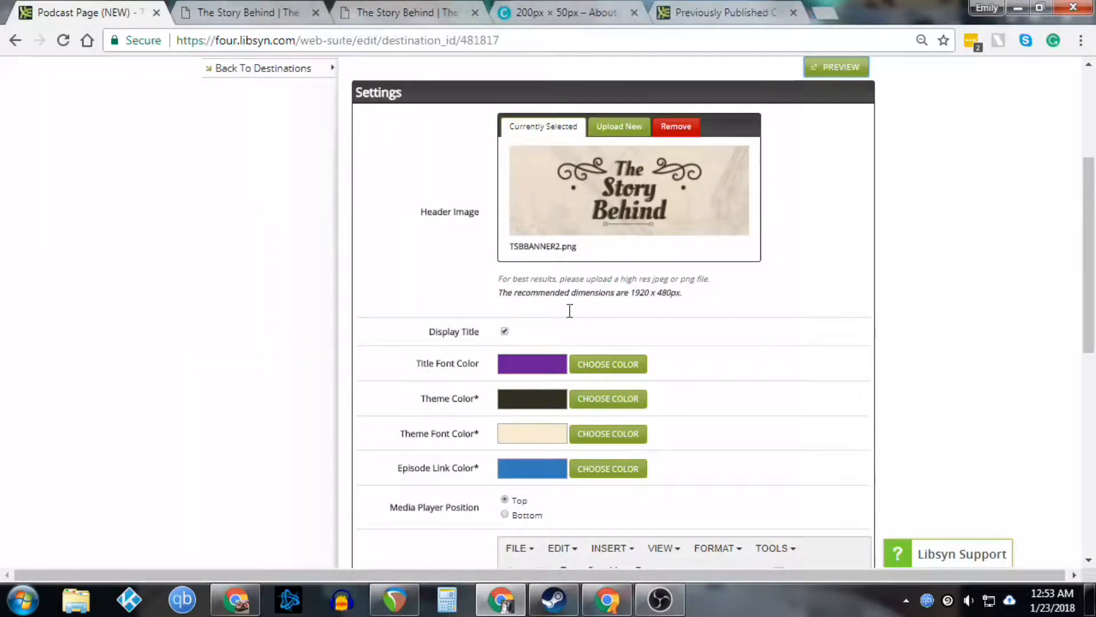
{"action": "left_click", "coordinate": [504, 331]}
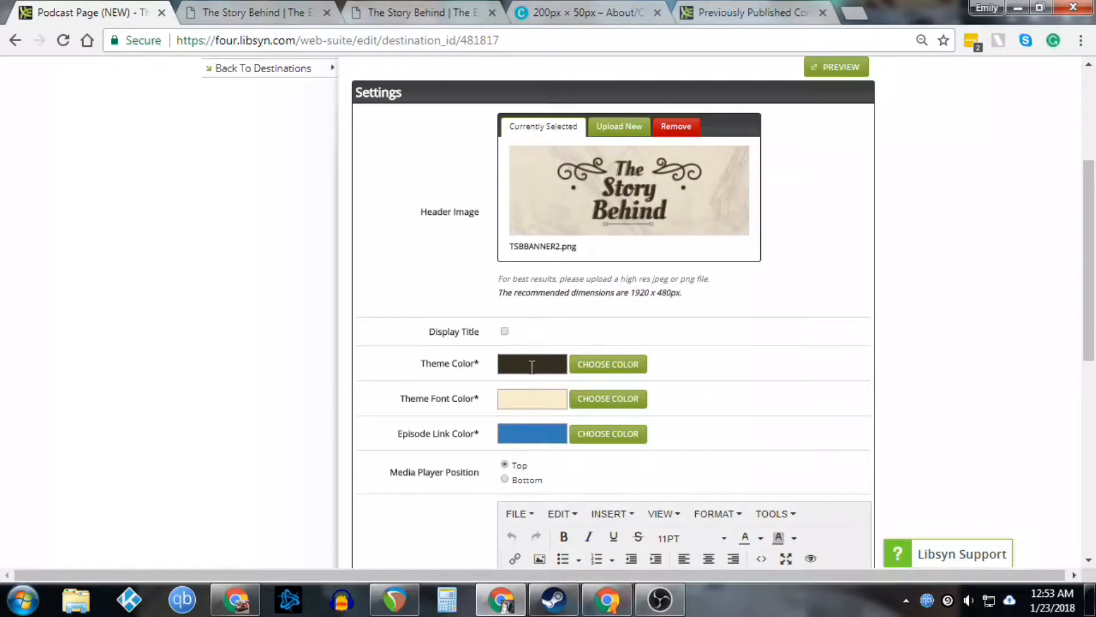
Examine where the theme color is used on the live podcast page, from the header bar to the episode list
{"action": "left_click", "coordinate": [257, 12]}
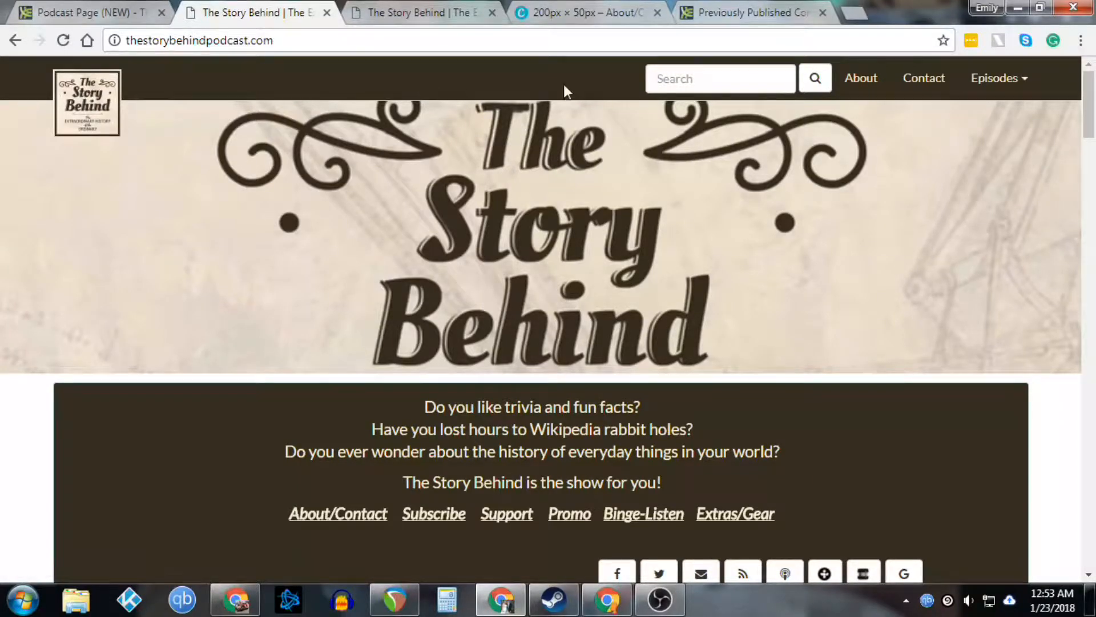
{"action": "scroll", "coordinate": [484, 439], "scroll_direction": "down", "scroll_amount": 3}
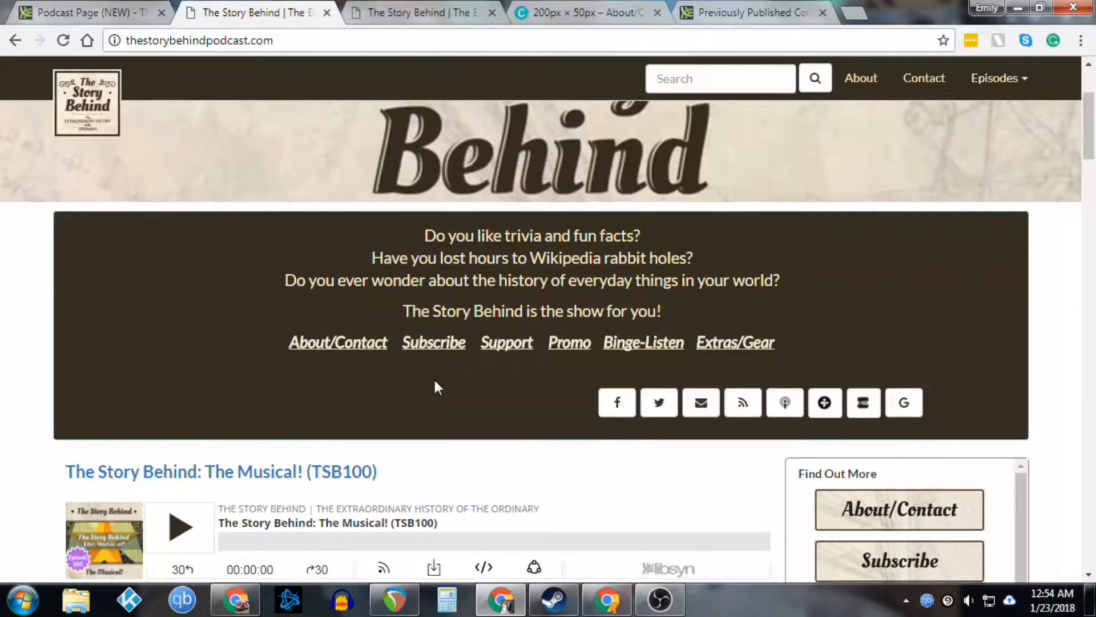
{"action": "scroll", "coordinate": [434, 378], "scroll_direction": "down", "scroll_amount": 4}
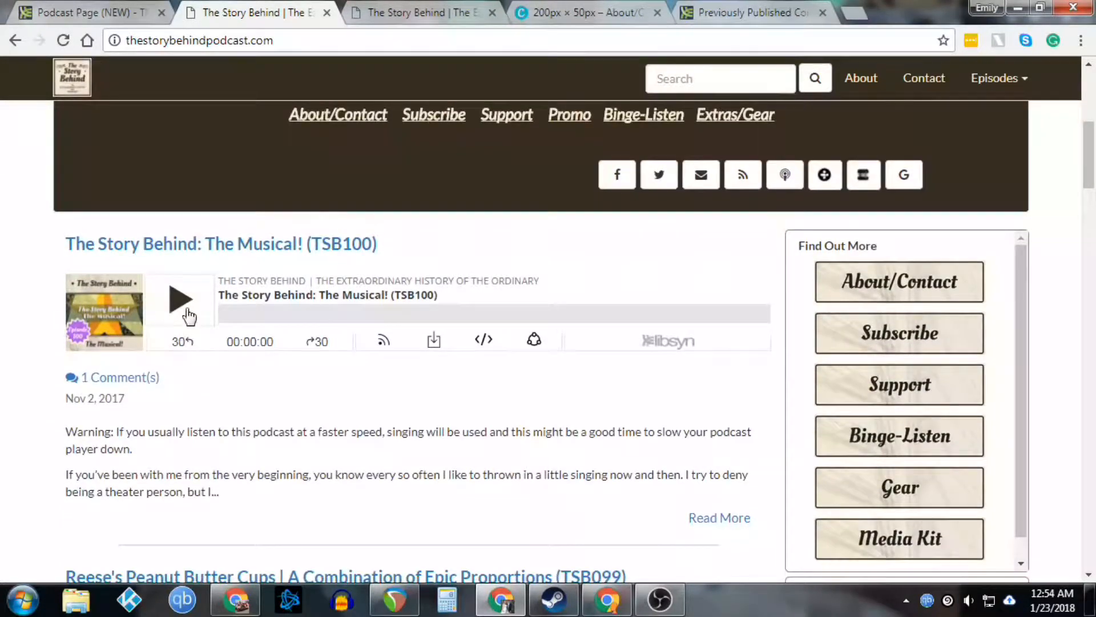
{"action": "scroll", "coordinate": [187, 313], "scroll_direction": "down", "scroll_amount": 1}
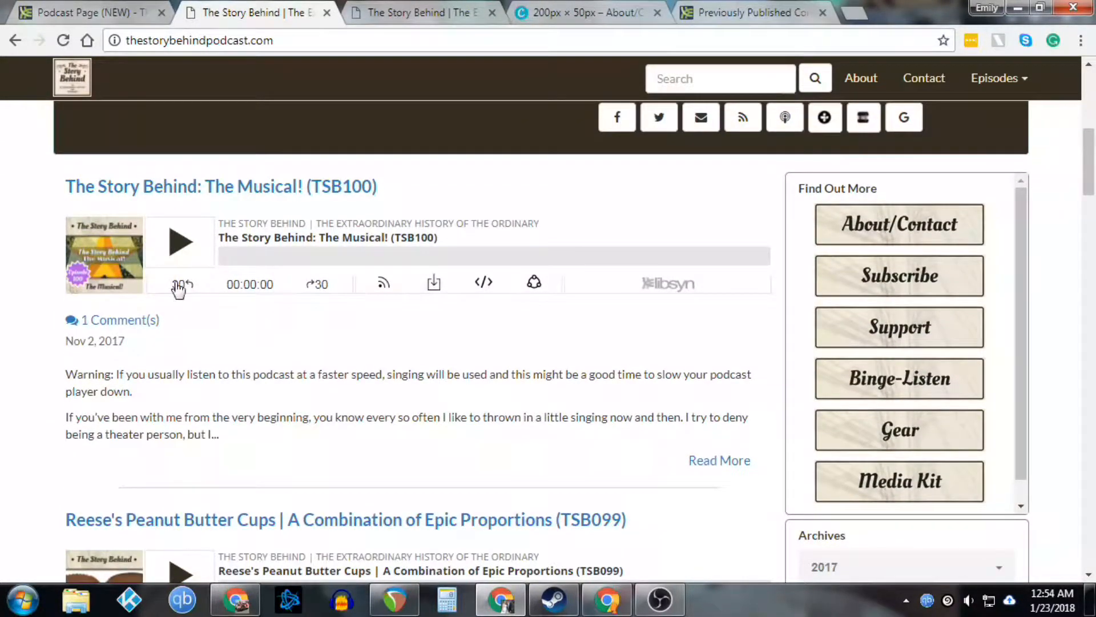
{"action": "scroll", "coordinate": [263, 285], "scroll_direction": "down", "scroll_amount": 1}
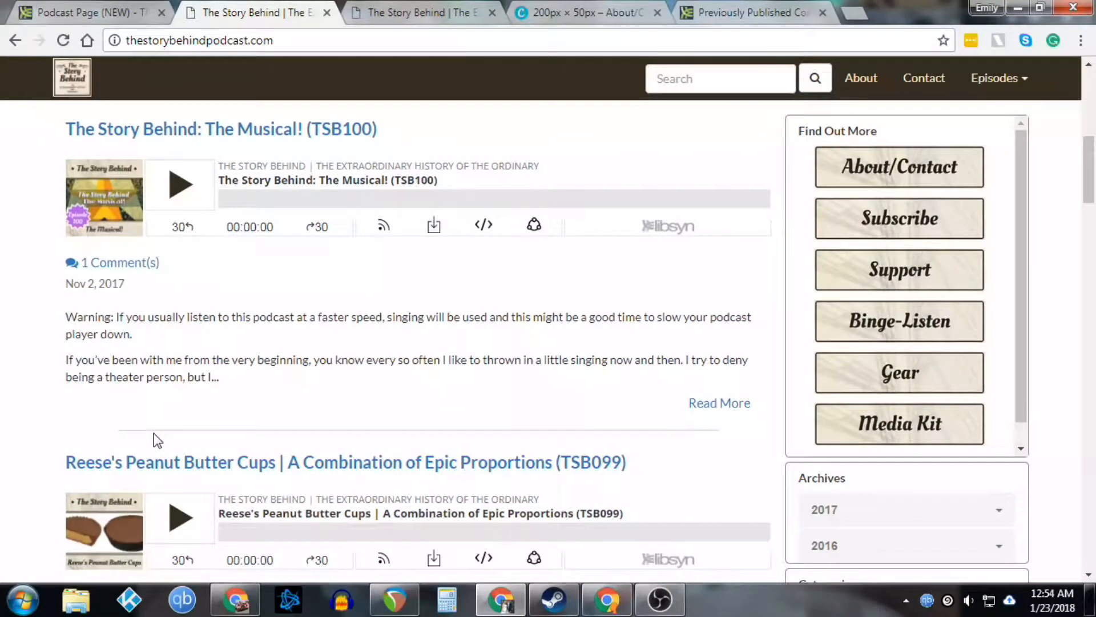
{"action": "scroll", "coordinate": [170, 313], "scroll_direction": "up", "scroll_amount": 9}
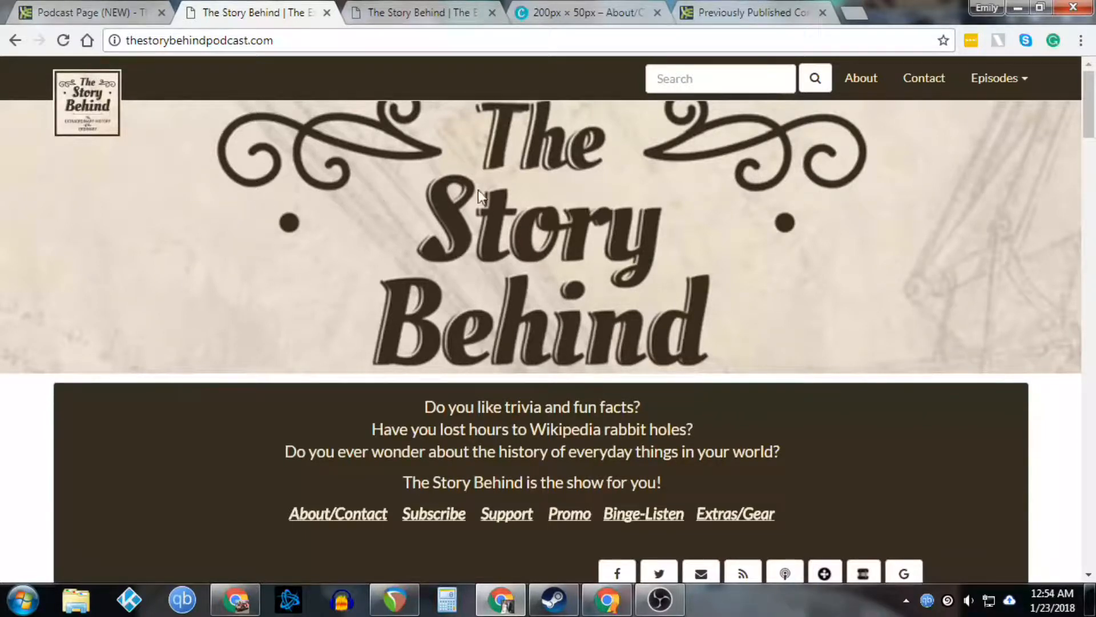
Compare the Theme Font Color setting with the navigation, Episodes menu and message text on the live podcast page
{"action": "left_click", "coordinate": [74, 9]}
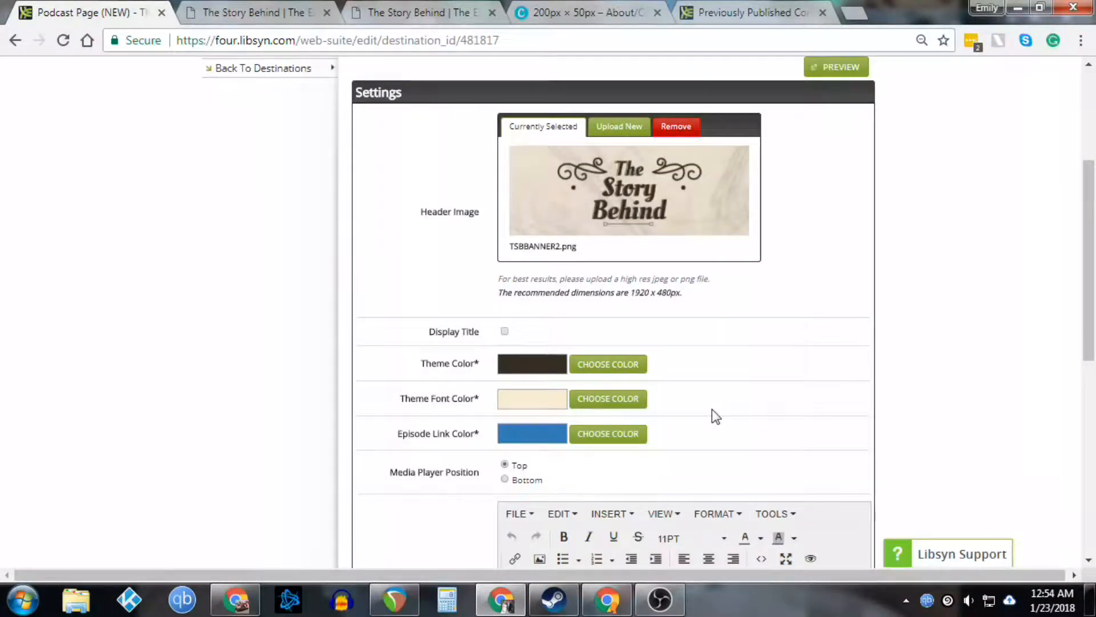
{"action": "scroll", "coordinate": [711, 409], "scroll_direction": "up", "scroll_amount": 2}
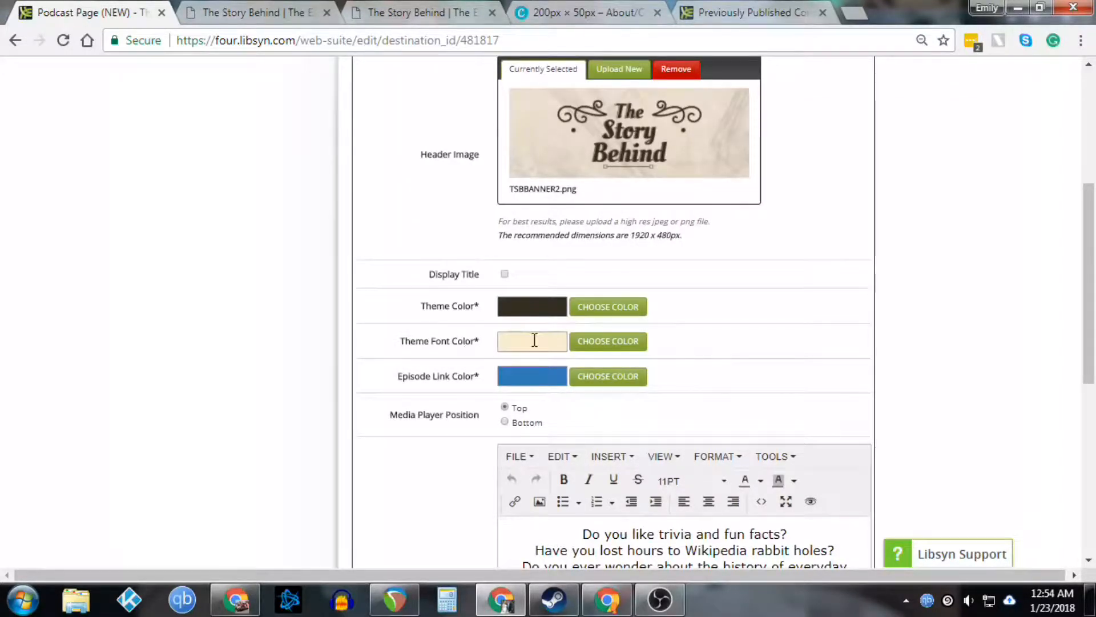
{"action": "left_click", "coordinate": [228, 15]}
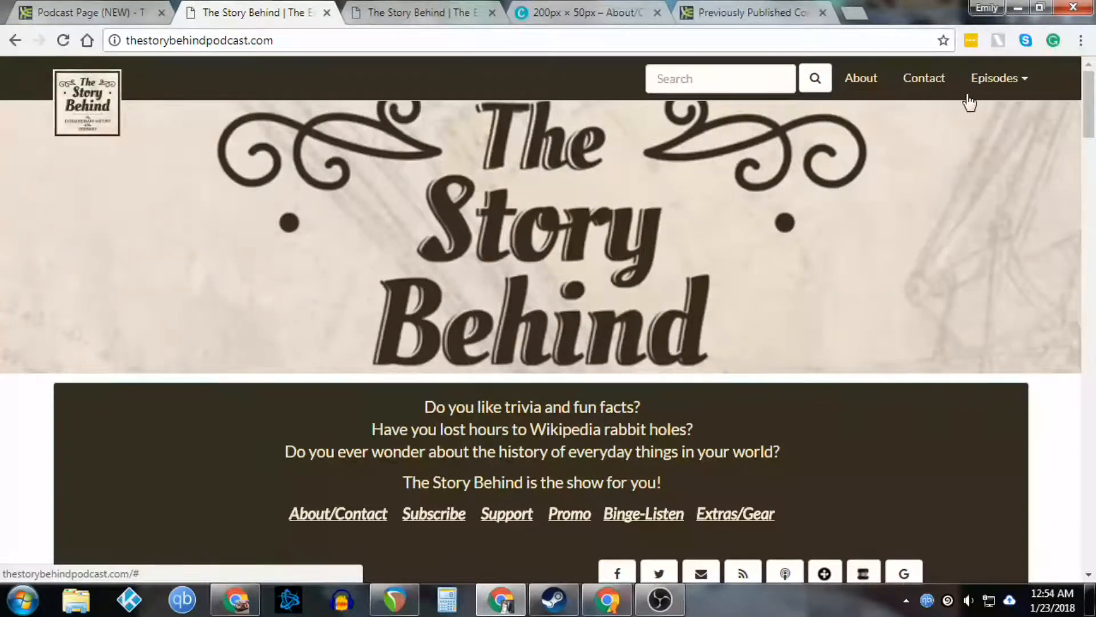
{"action": "left_click", "coordinate": [988, 88]}
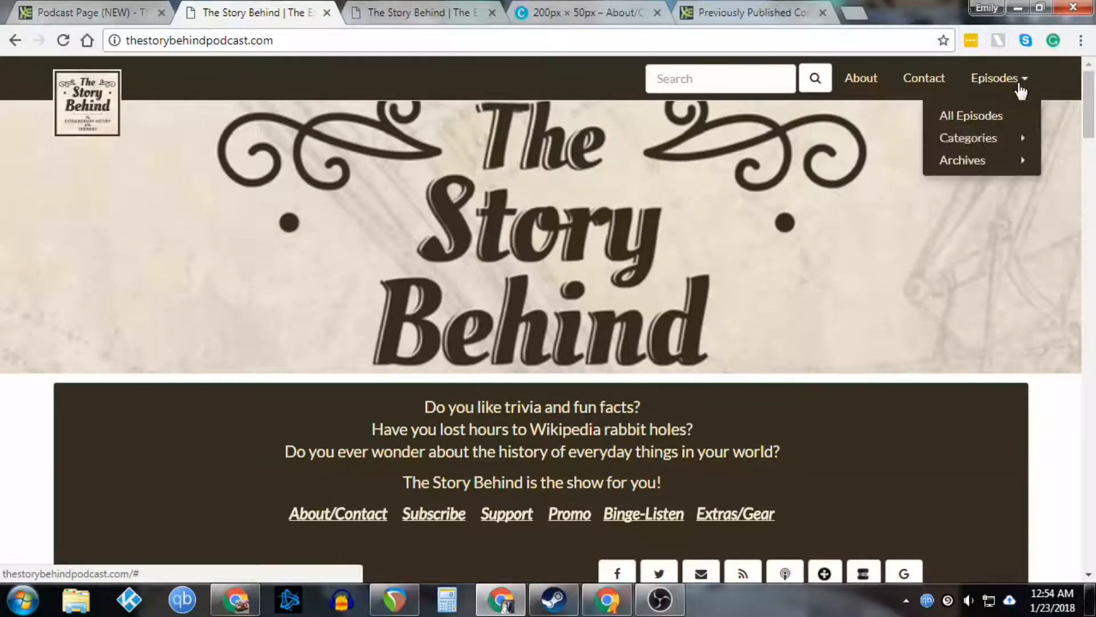
{"action": "scroll", "coordinate": [974, 207], "scroll_direction": "down", "scroll_amount": 3}
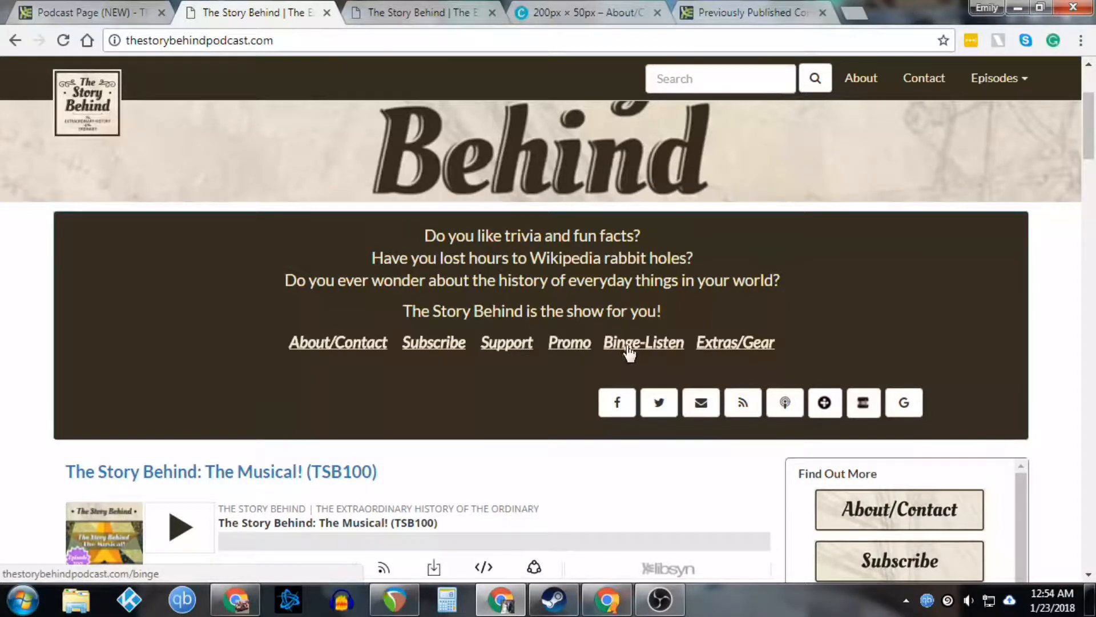
Compare the Episode Link Color setting with the episode titles and links on the live podcast page
{"action": "left_click", "coordinate": [86, 12]}
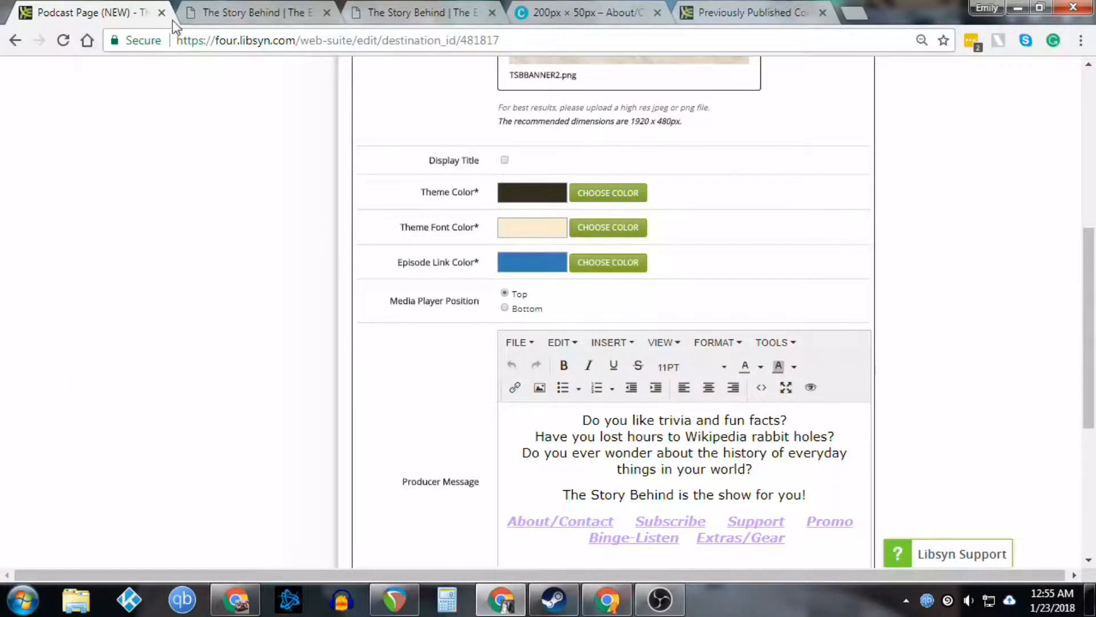
{"action": "left_click", "coordinate": [234, 14]}
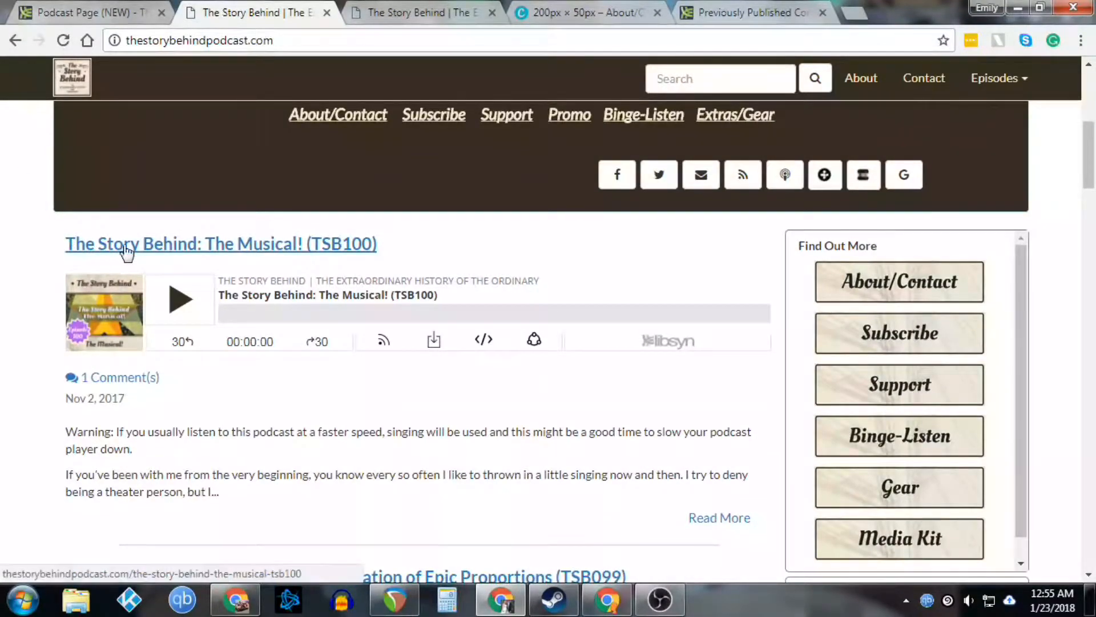
{"action": "scroll", "coordinate": [331, 245], "scroll_direction": "down", "scroll_amount": 3}
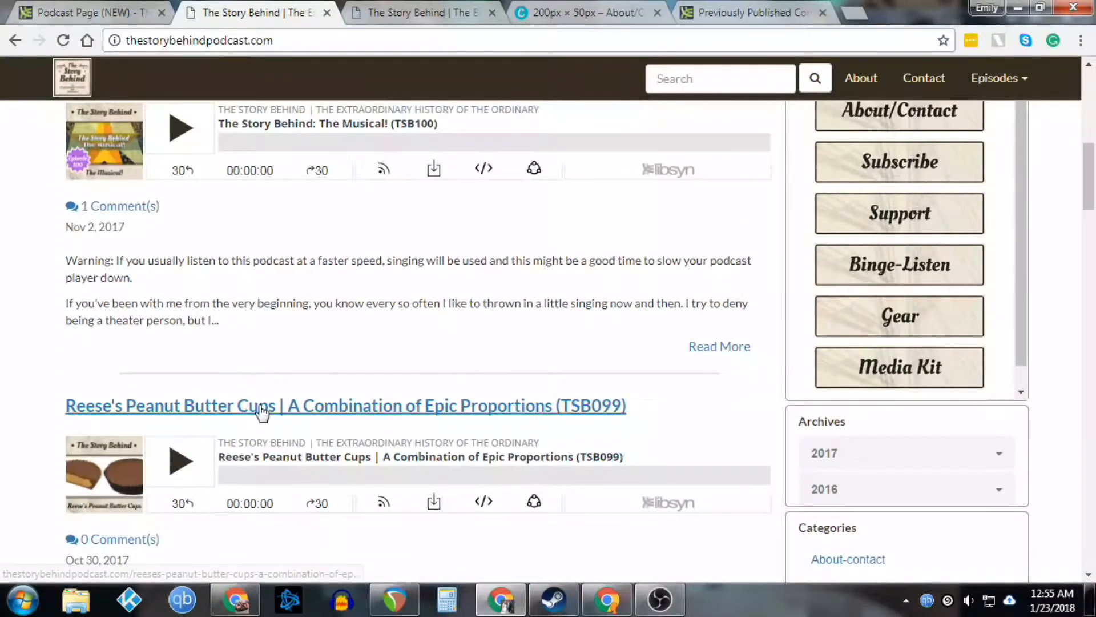
{"action": "scroll", "coordinate": [262, 412], "scroll_direction": "down", "scroll_amount": 1}
{"action": "scroll", "coordinate": [268, 399], "scroll_direction": "down", "scroll_amount": 6}
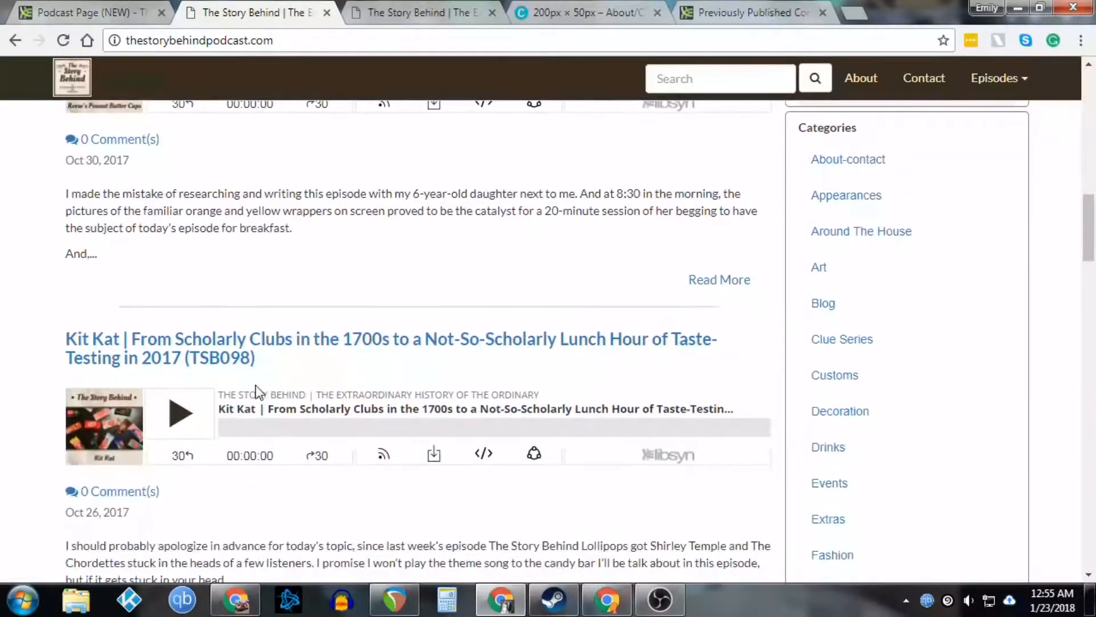
{"action": "scroll", "coordinate": [282, 352], "scroll_direction": "down", "scroll_amount": 7}
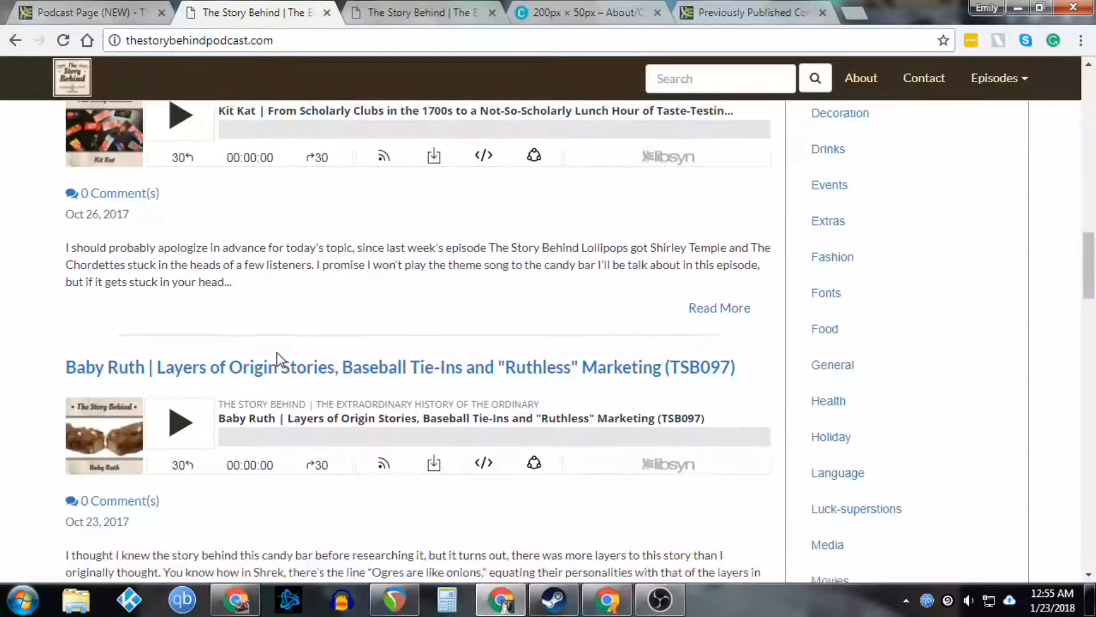
Examine the link color of the older episode titles and categories farther down the live episode list
{"action": "scroll", "coordinate": [287, 281], "scroll_direction": "down", "scroll_amount": 3}
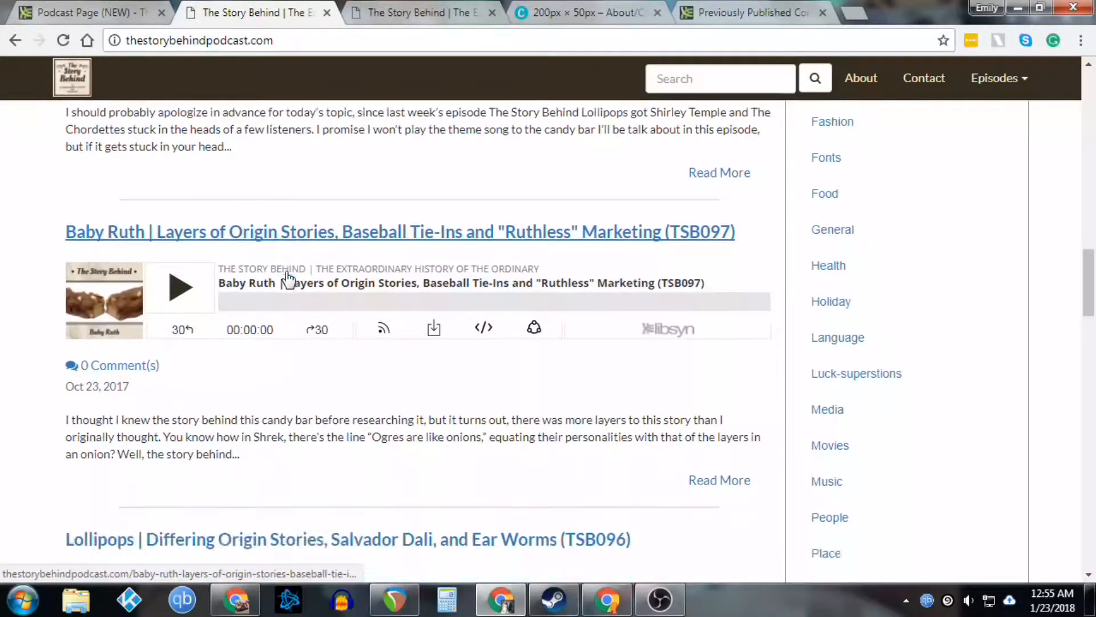
{"action": "scroll", "coordinate": [286, 274], "scroll_direction": "down", "scroll_amount": 2}
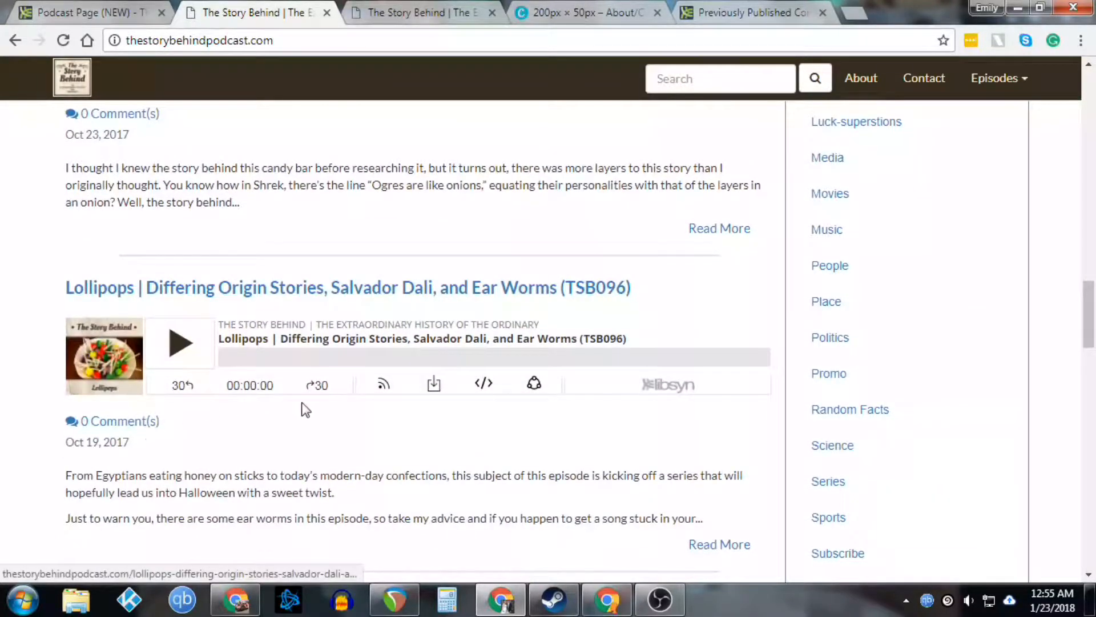
{"action": "scroll", "coordinate": [301, 403], "scroll_direction": "up", "scroll_amount": 10}
{"action": "scroll", "coordinate": [298, 391], "scroll_direction": "up", "scroll_amount": 12}
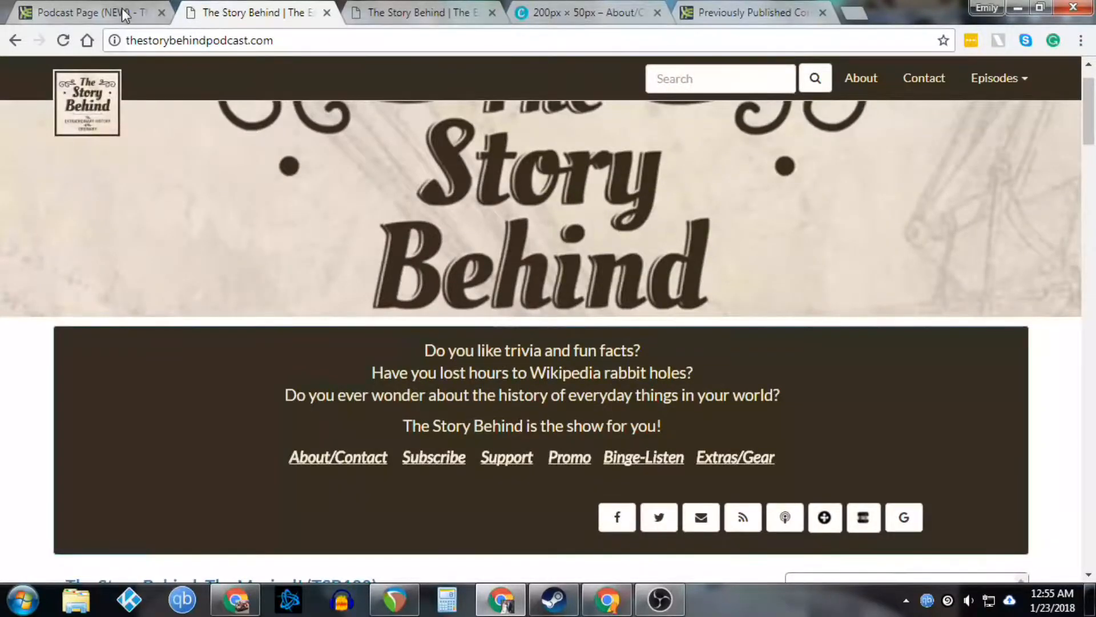
Compare the Media Player Position setting with the placement of the players in the live episode list
{"action": "left_click", "coordinate": [121, 11]}
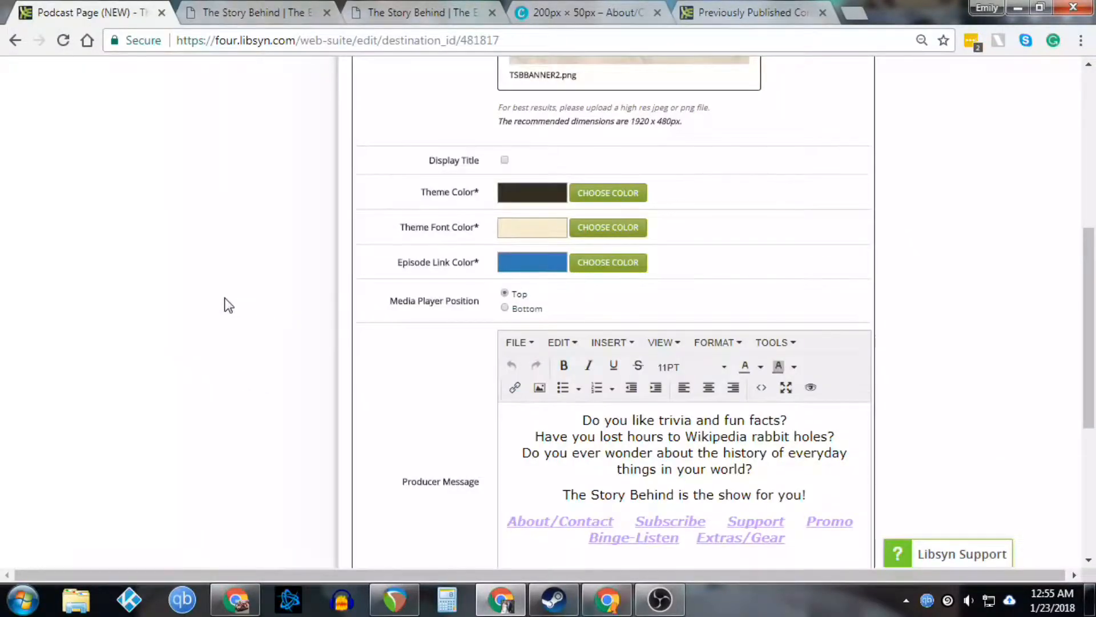
{"action": "scroll", "coordinate": [939, 318], "scroll_direction": "down", "scroll_amount": 1}
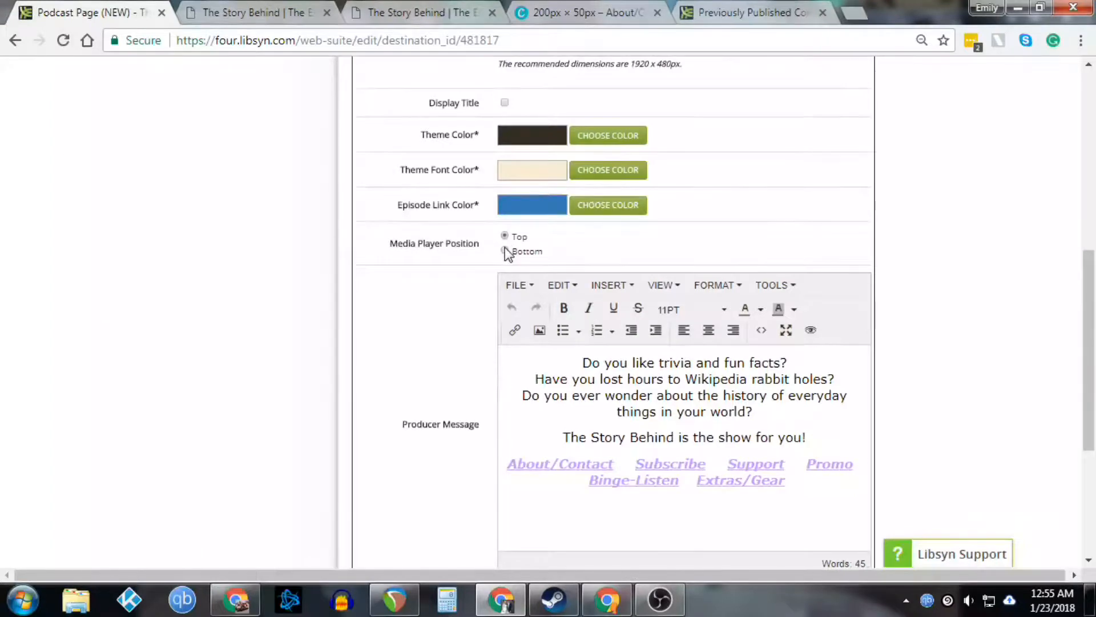
{"action": "left_click", "coordinate": [262, 13]}
{"action": "scroll", "coordinate": [362, 373], "scroll_direction": "down", "scroll_amount": 6}
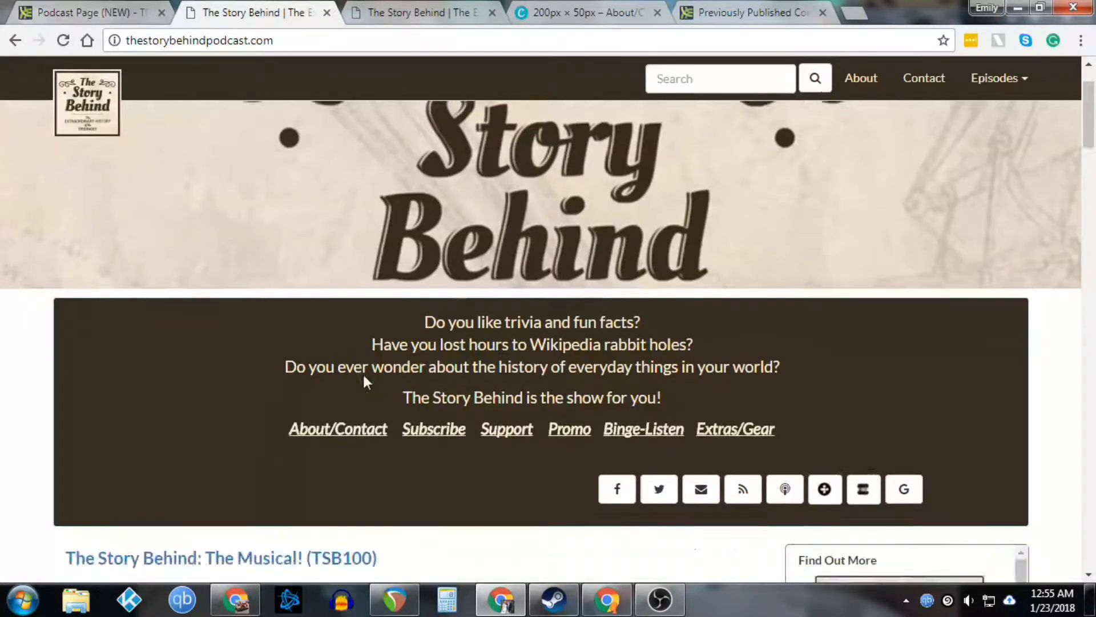
{"action": "scroll", "coordinate": [265, 270], "scroll_direction": "down", "scroll_amount": 2}
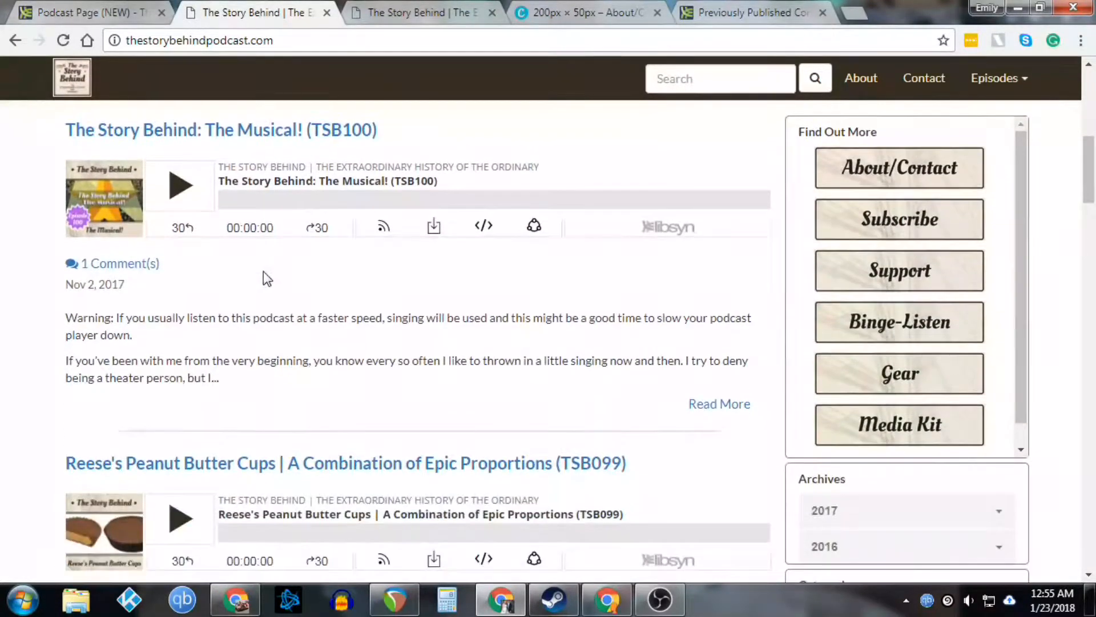
Open the episode page for The Story Behind: The Musical! (TSB100), review its player and show notes, and return to the episode list
{"action": "left_click", "coordinate": [281, 131]}
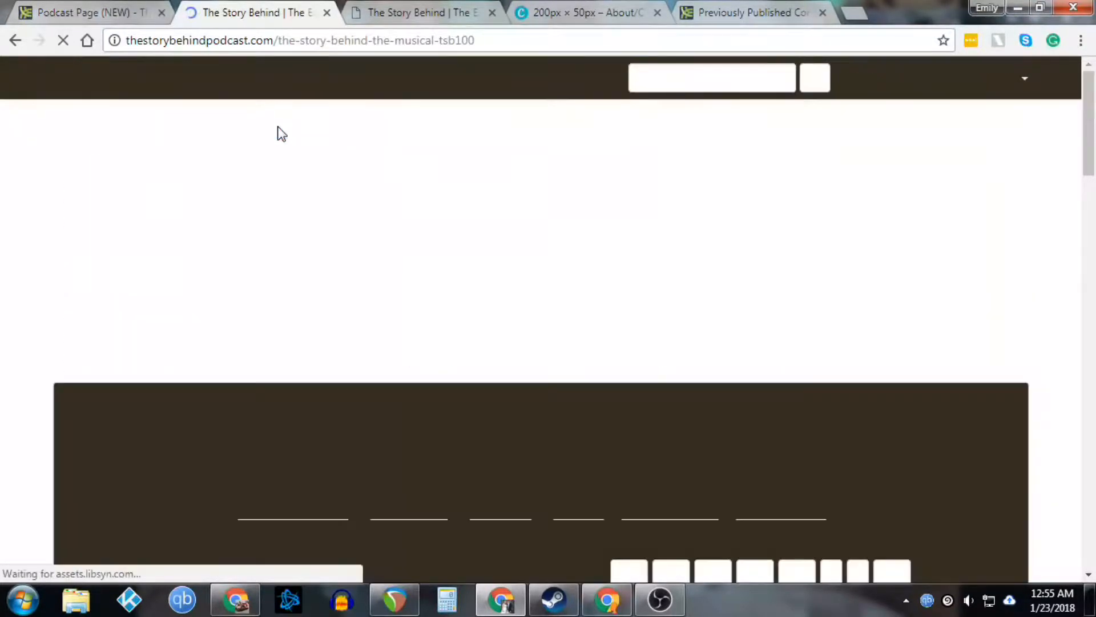
{"action": "scroll", "coordinate": [431, 410], "scroll_direction": "down", "scroll_amount": 5}
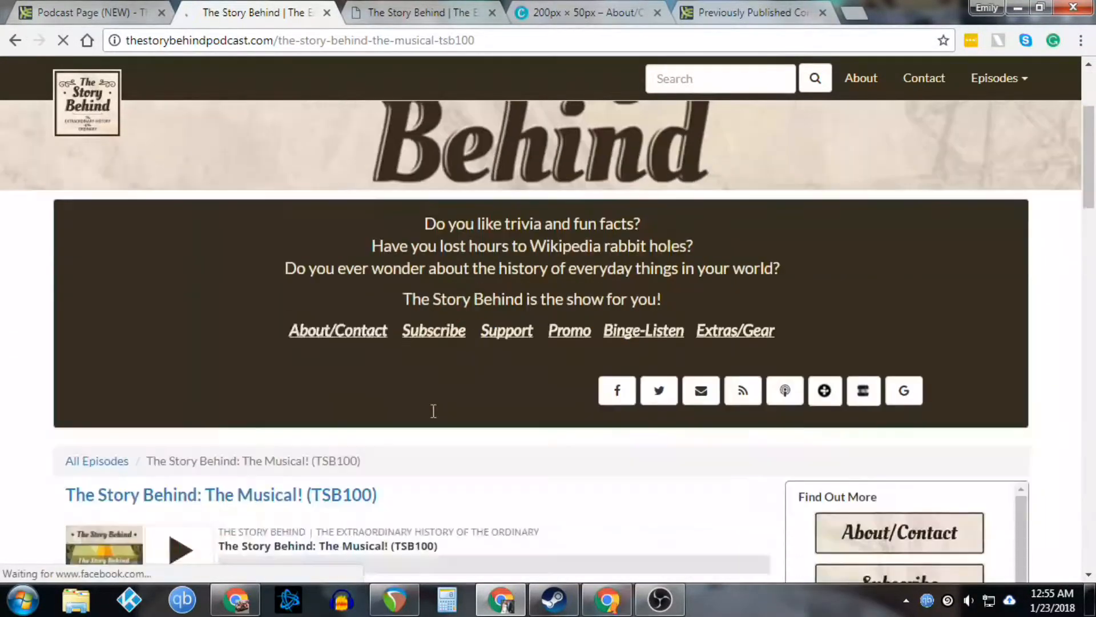
{"action": "scroll", "coordinate": [431, 410], "scroll_direction": "down", "scroll_amount": 3}
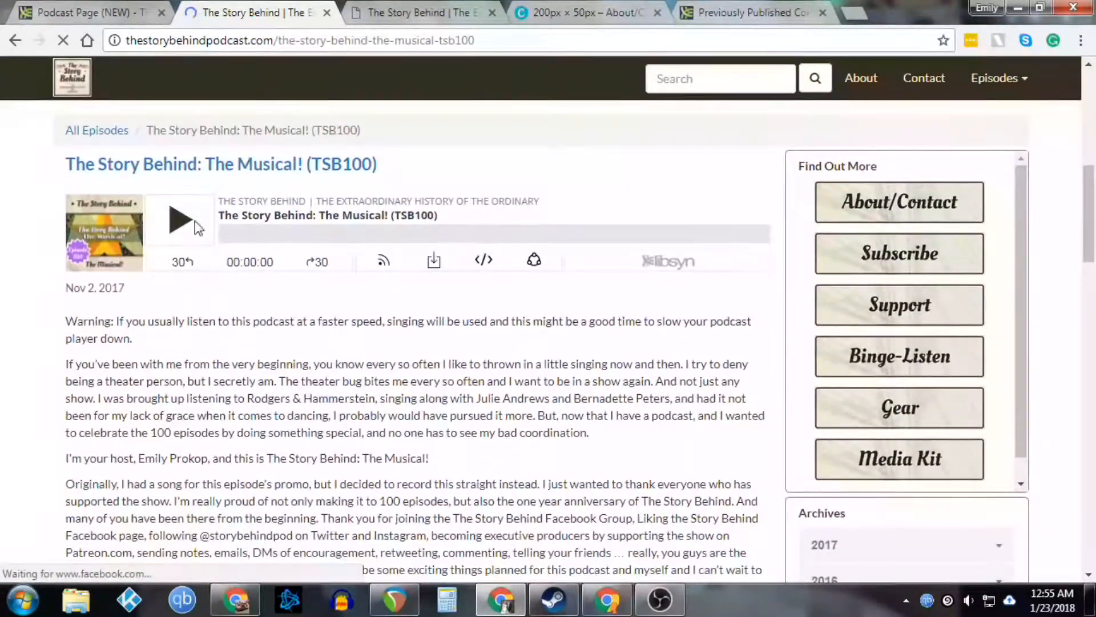
{"action": "scroll", "coordinate": [338, 354], "scroll_direction": "down", "scroll_amount": 15}
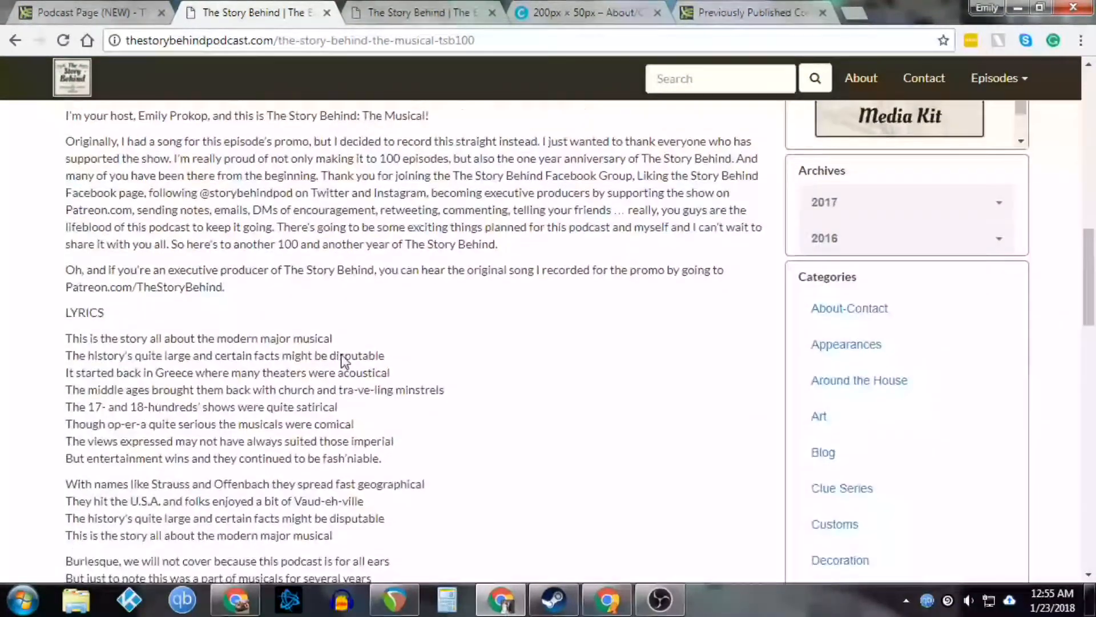
{"action": "scroll", "coordinate": [339, 363], "scroll_direction": "down", "scroll_amount": 15}
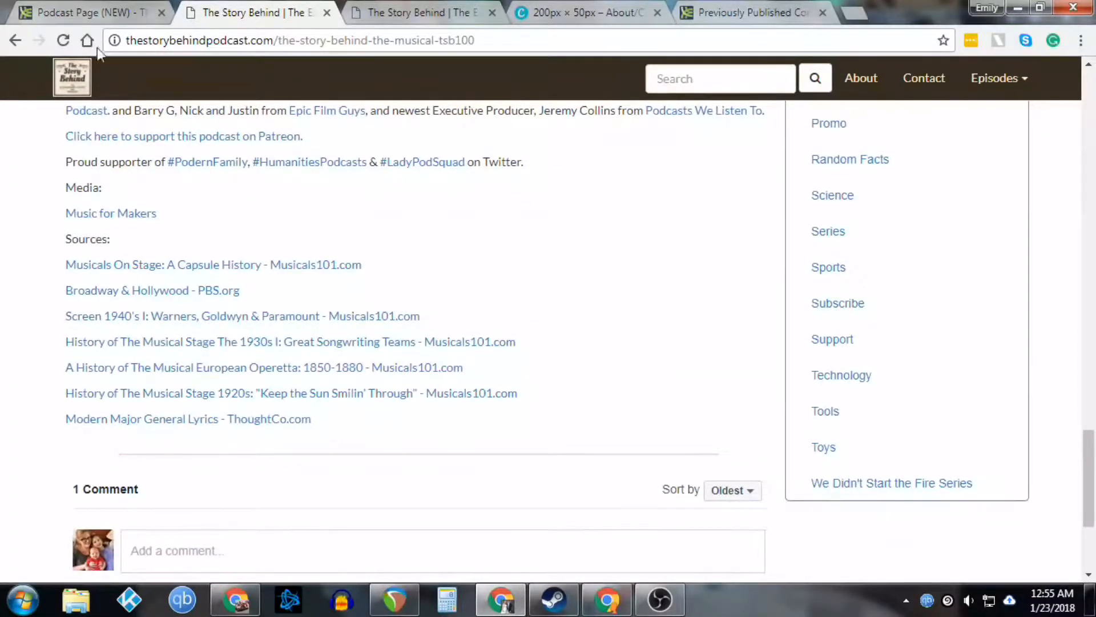
{"action": "left_click", "coordinate": [17, 41]}
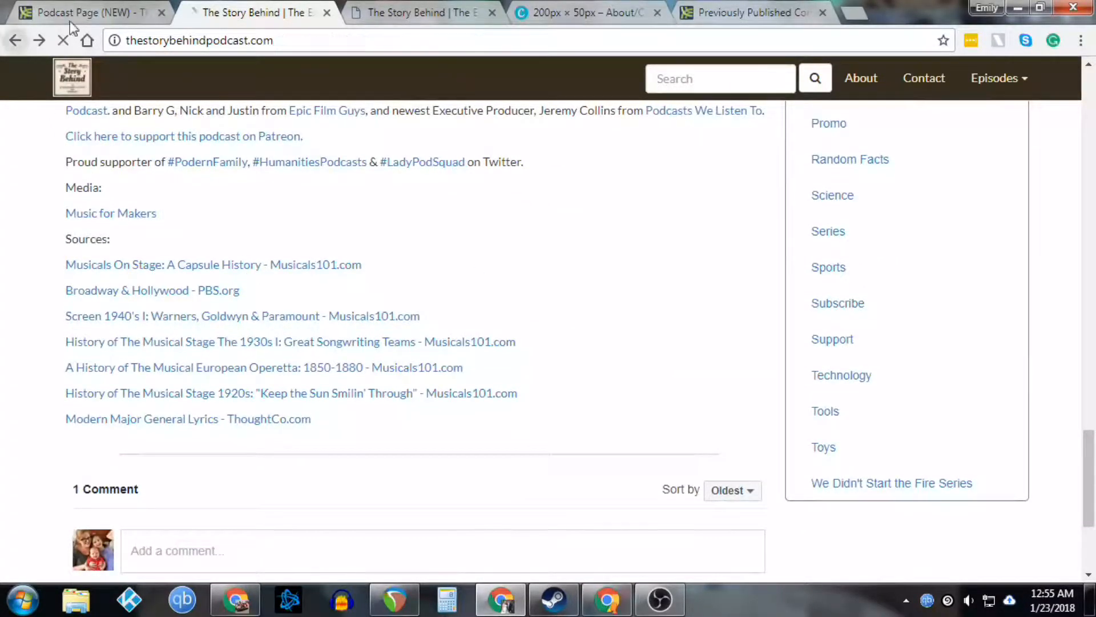
Compare the Producer Message setting with the message box and its links on the live podcast page
{"action": "left_click", "coordinate": [82, 10]}
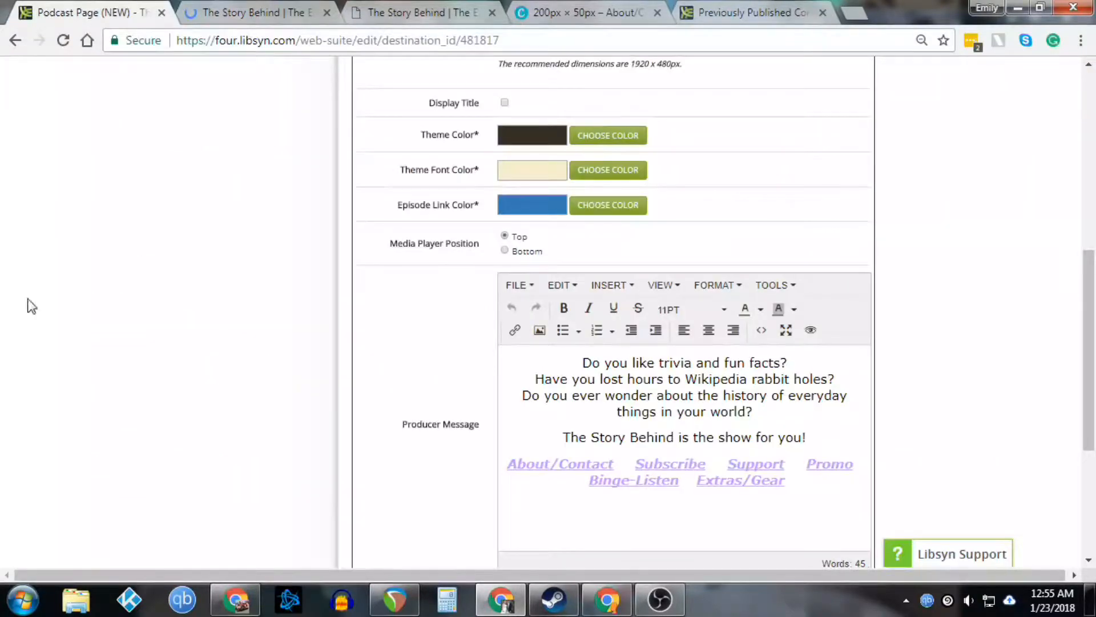
{"action": "scroll", "coordinate": [224, 384], "scroll_direction": "down", "scroll_amount": 2}
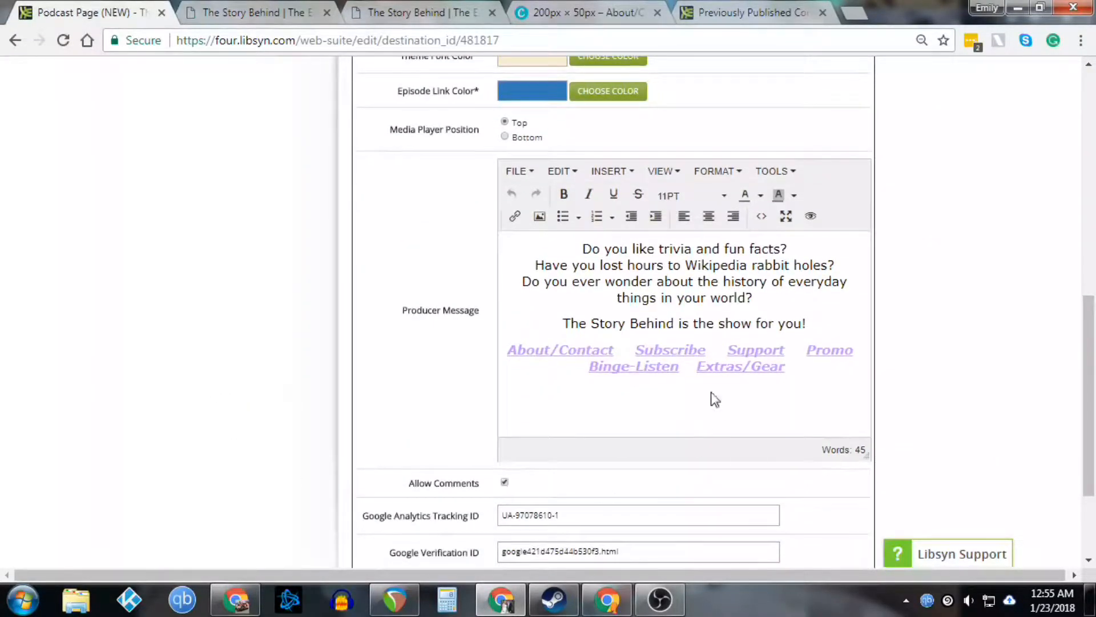
{"action": "left_click", "coordinate": [264, 12]}
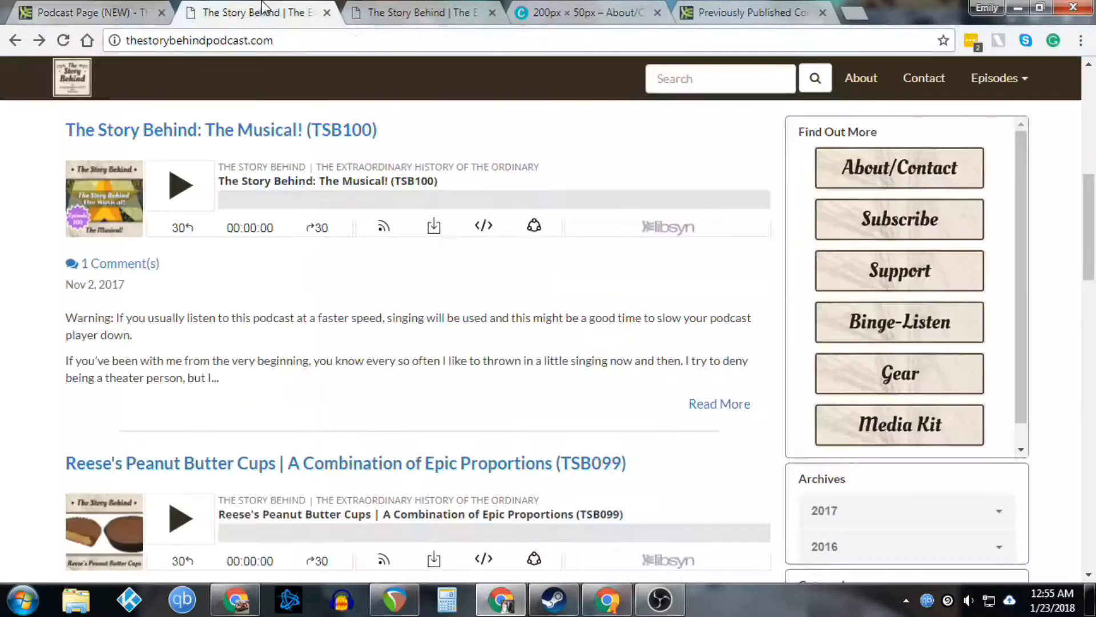
{"action": "scroll", "coordinate": [395, 279], "scroll_direction": "up", "scroll_amount": 5}
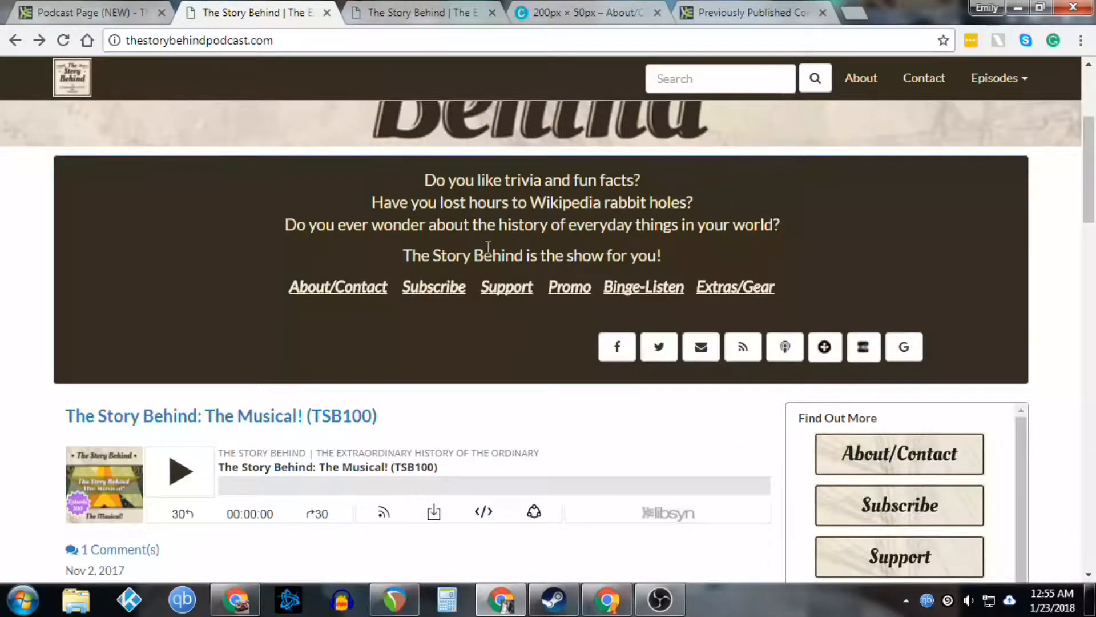
{"action": "scroll", "coordinate": [434, 451], "scroll_direction": "down", "scroll_amount": 9}
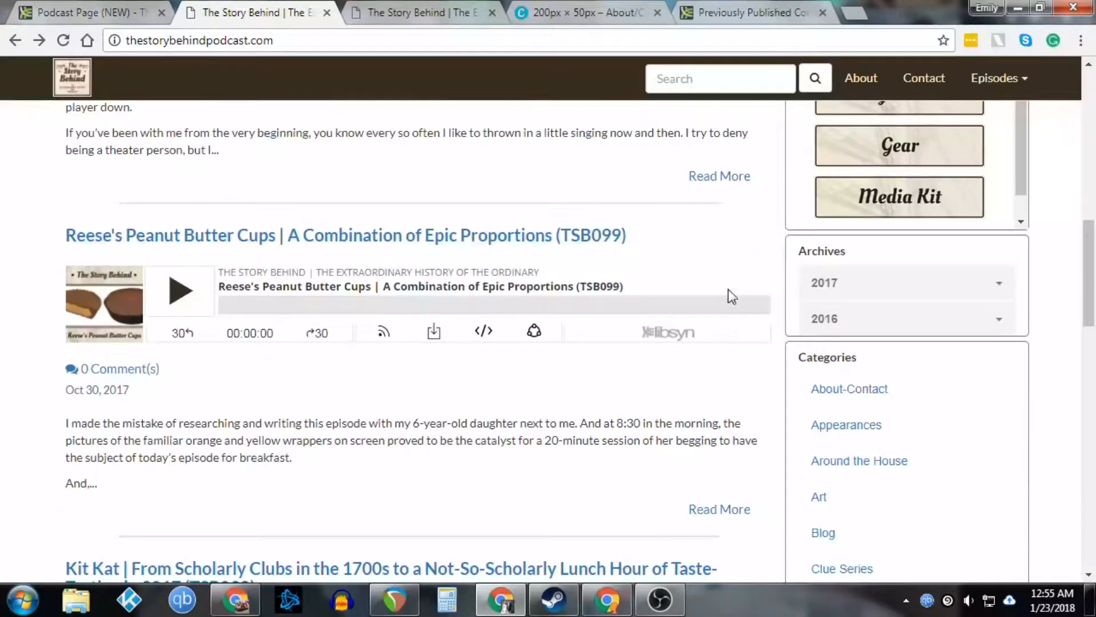
Open the Subscribe page from the Find Out More widget and review its podcast app buttons
{"action": "scroll", "coordinate": [727, 292], "scroll_direction": "up", "scroll_amount": 4}
{"action": "left_click", "coordinate": [913, 223]}
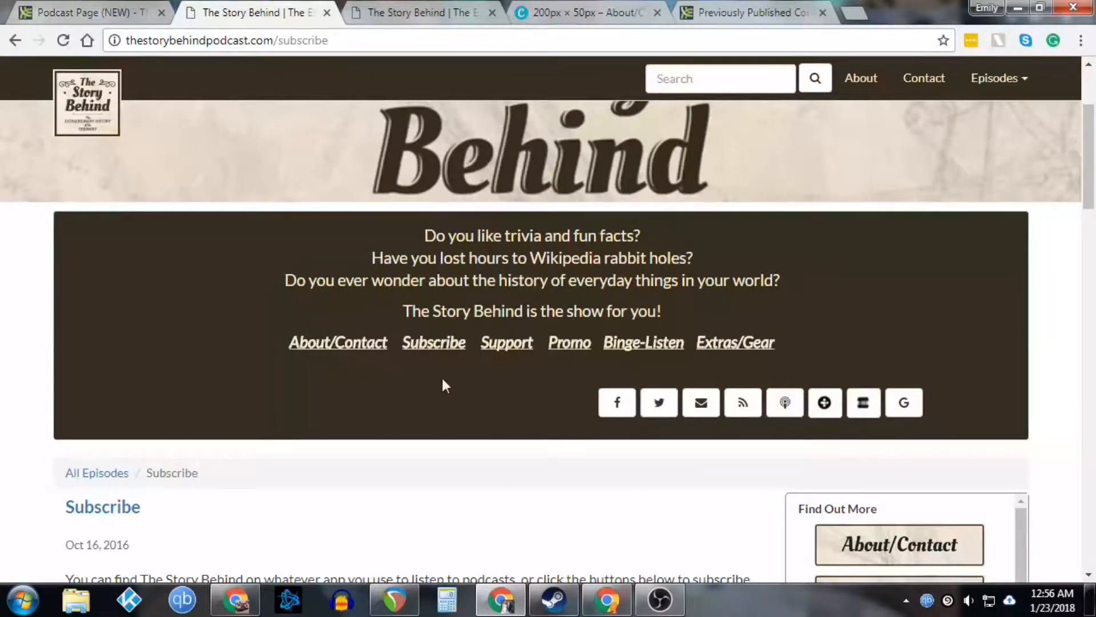
{"action": "scroll", "coordinate": [490, 462], "scroll_direction": "down", "scroll_amount": 4}
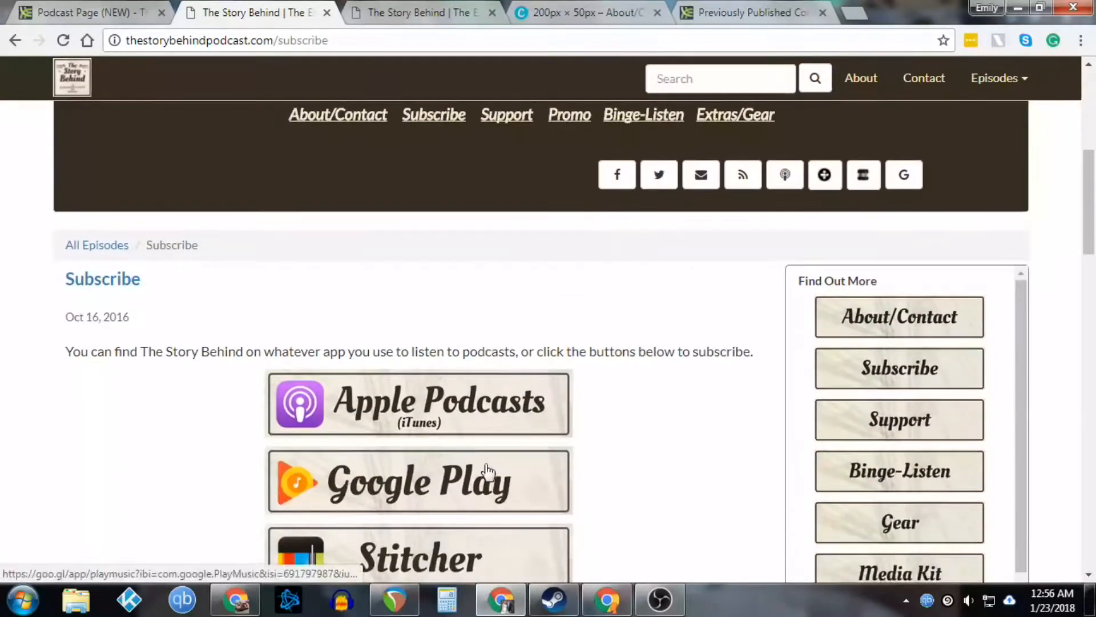
{"action": "scroll", "coordinate": [580, 467], "scroll_direction": "down", "scroll_amount": 5}
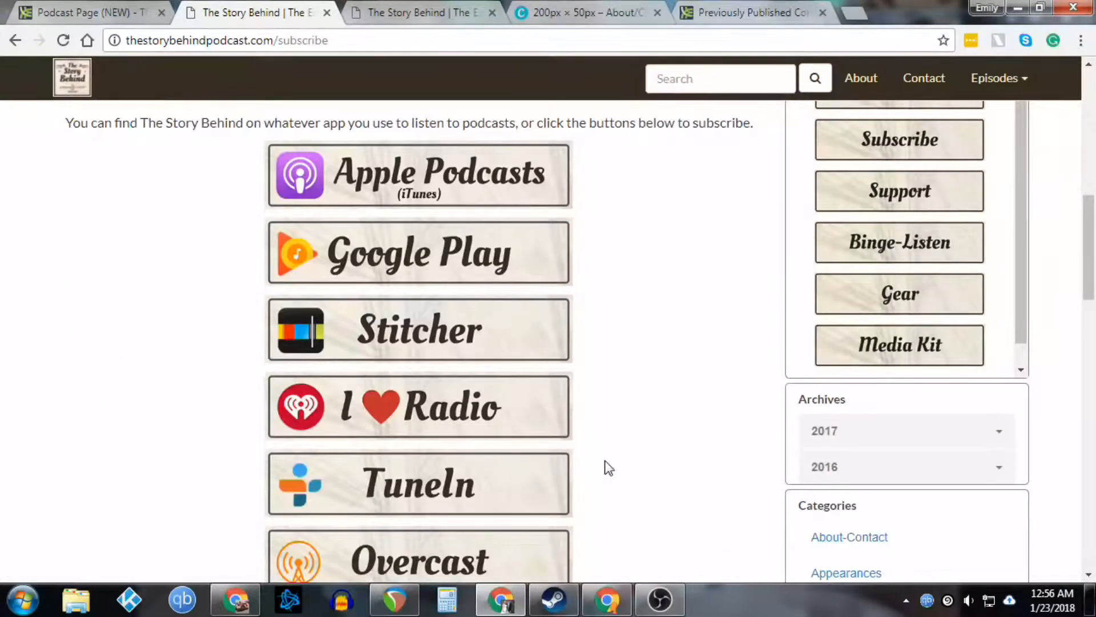
Compare the producer message links, the Find Out More buttons and the About, Contact and Episodes navigation on the Subscribe page
{"action": "scroll", "coordinate": [609, 467], "scroll_direction": "up", "scroll_amount": 7}
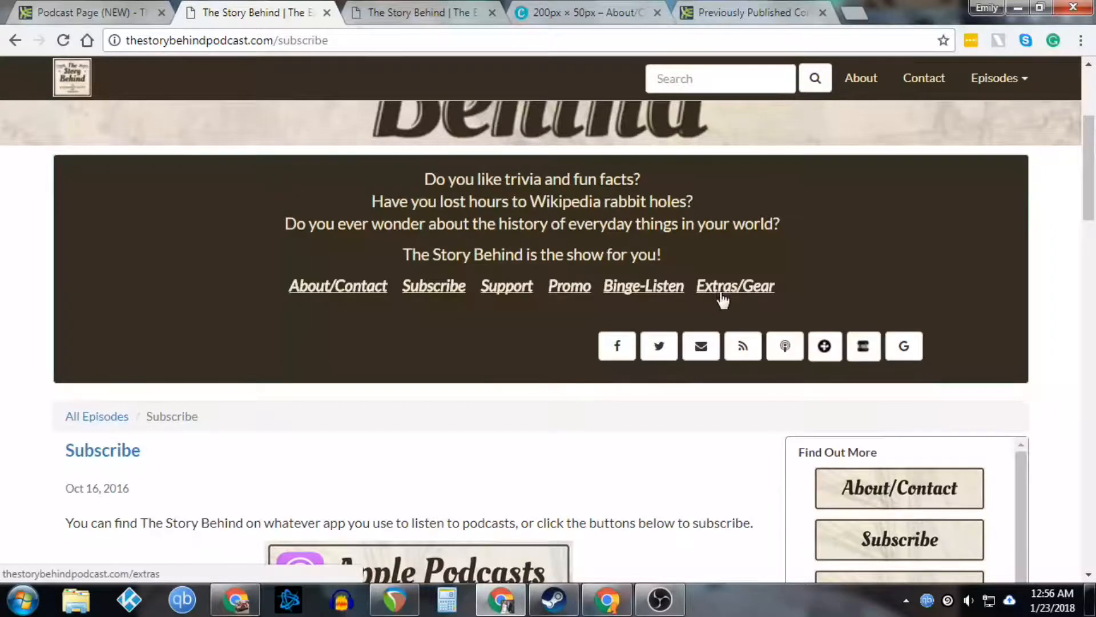
{"action": "scroll", "coordinate": [918, 457], "scroll_direction": "down", "scroll_amount": 3}
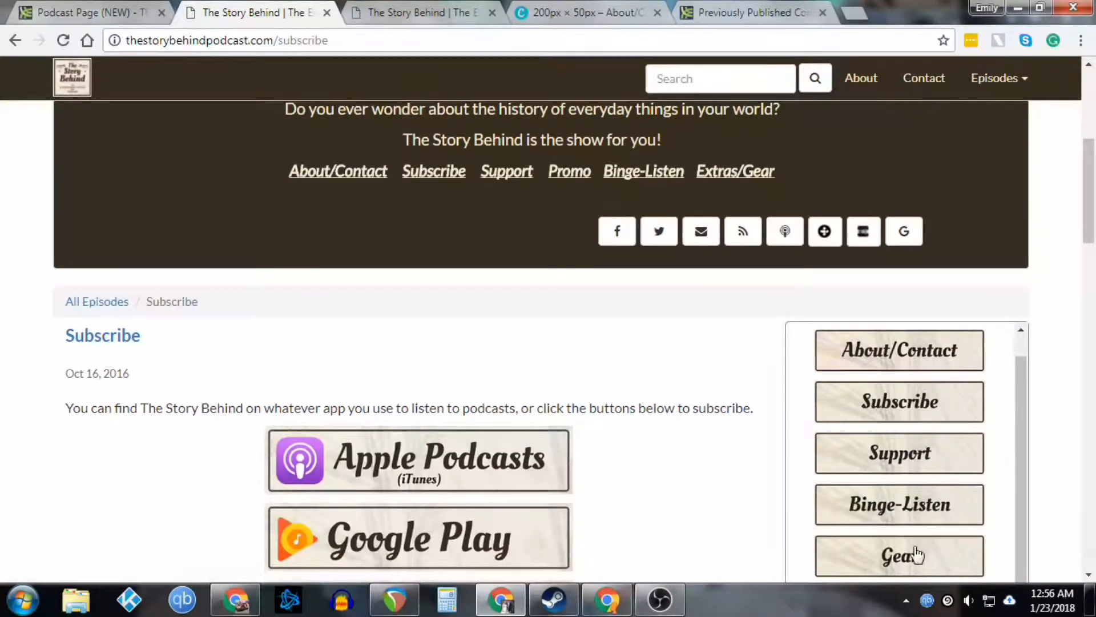
{"action": "scroll", "coordinate": [940, 461], "scroll_direction": "down", "scroll_amount": 4}
{"action": "scroll", "coordinate": [940, 460], "scroll_direction": "up", "scroll_amount": 3}
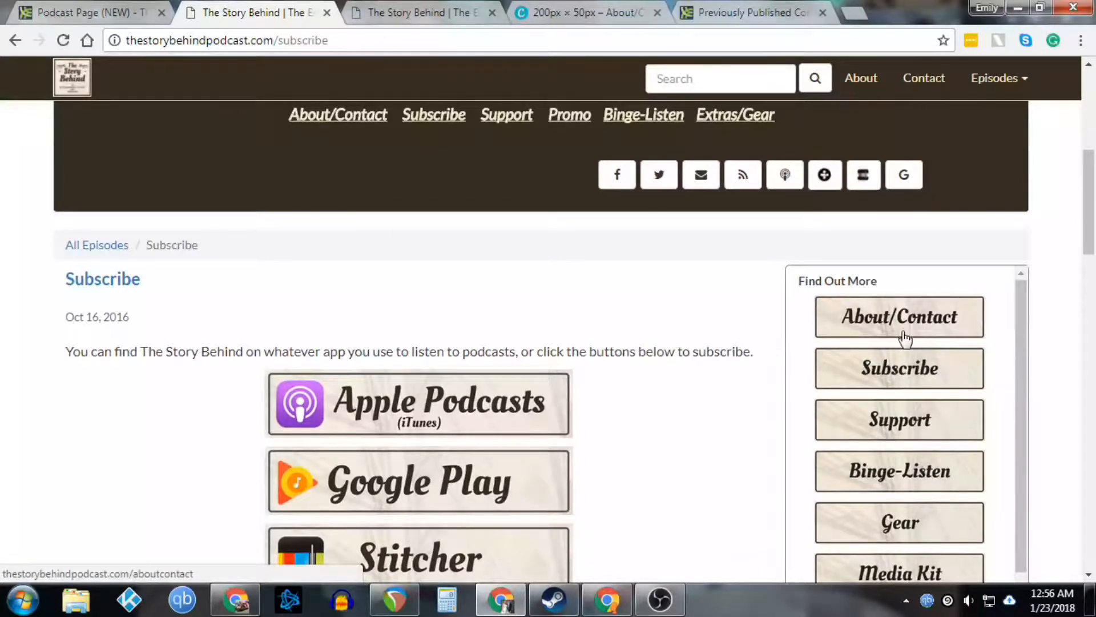
{"action": "scroll", "coordinate": [816, 257], "scroll_direction": "up", "scroll_amount": 1}
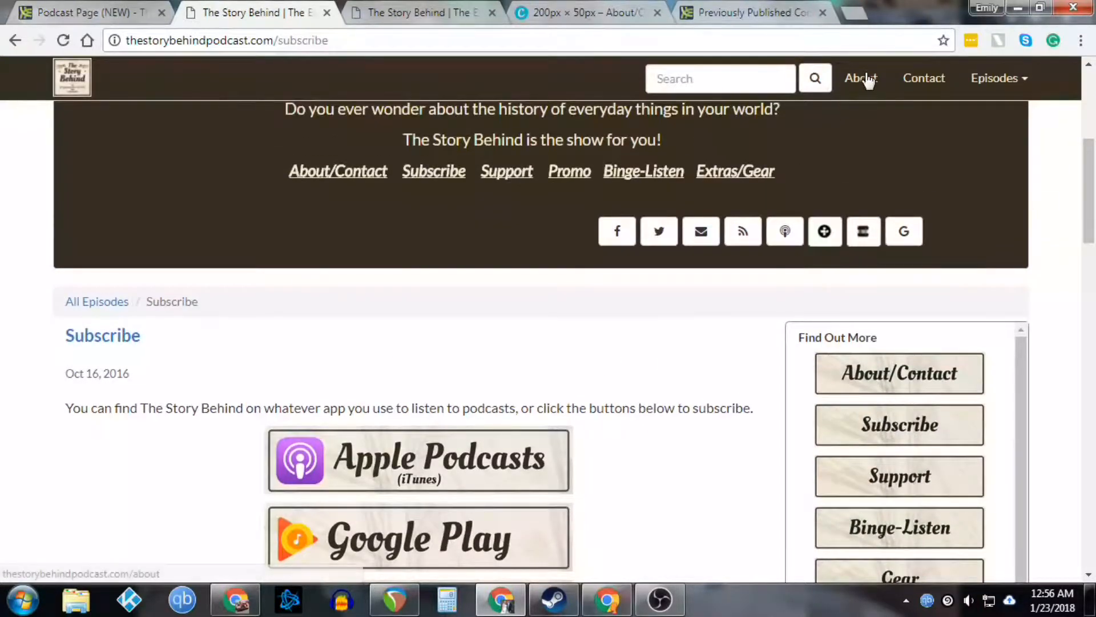
{"action": "scroll", "coordinate": [808, 318], "scroll_direction": "down", "scroll_amount": 1}
{"action": "scroll", "coordinate": [822, 229], "scroll_direction": "up", "scroll_amount": 1}
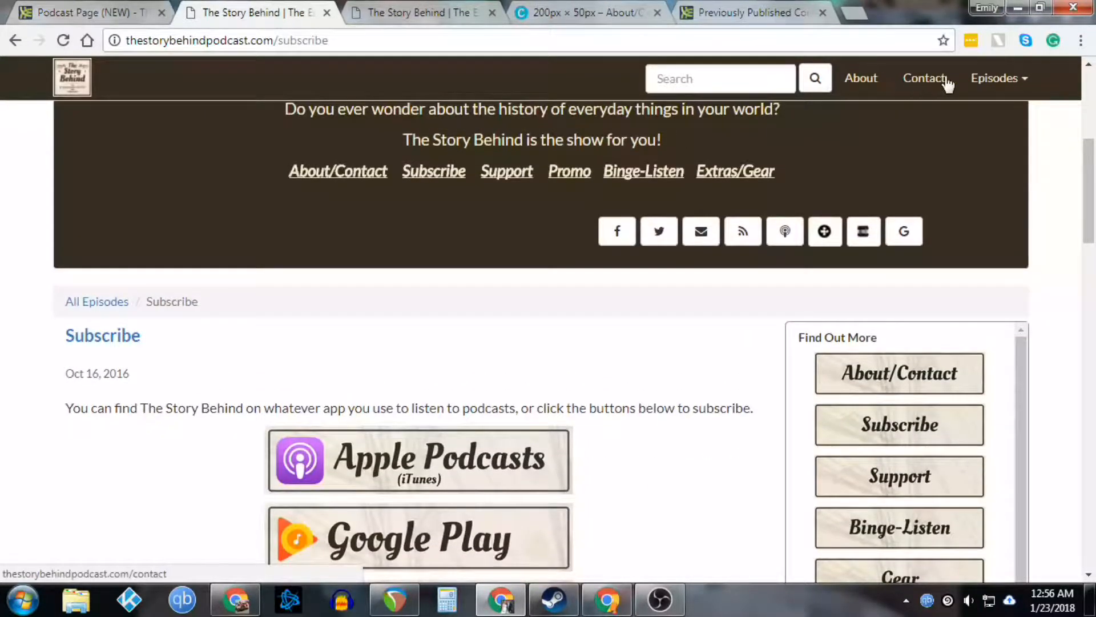
{"action": "left_click", "coordinate": [994, 80]}
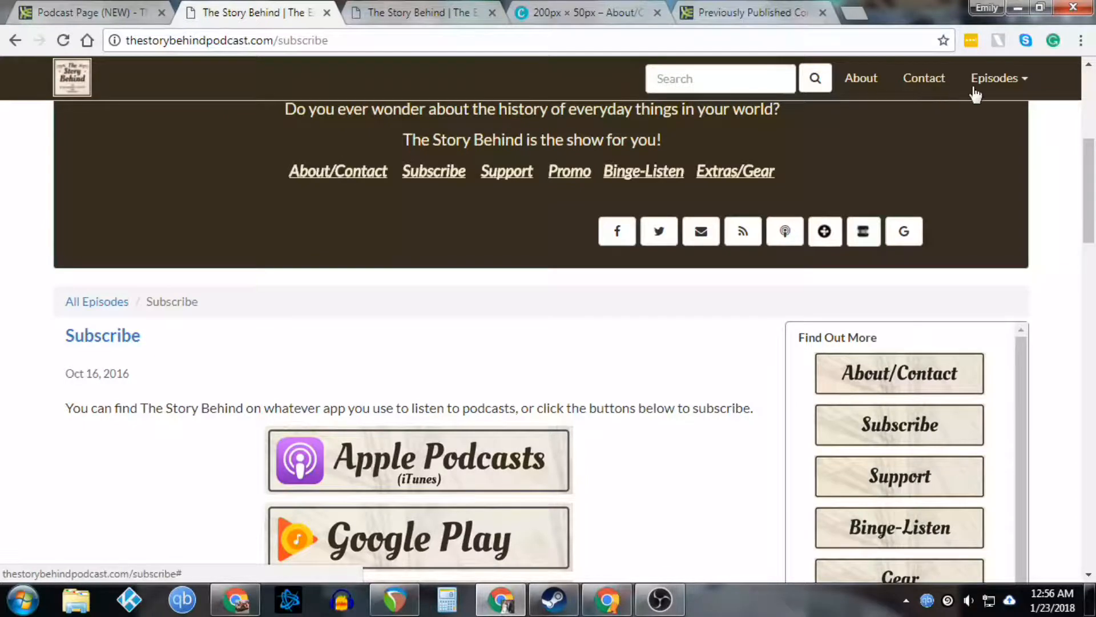
{"action": "scroll", "coordinate": [1070, 239], "scroll_direction": "down", "scroll_amount": 1}
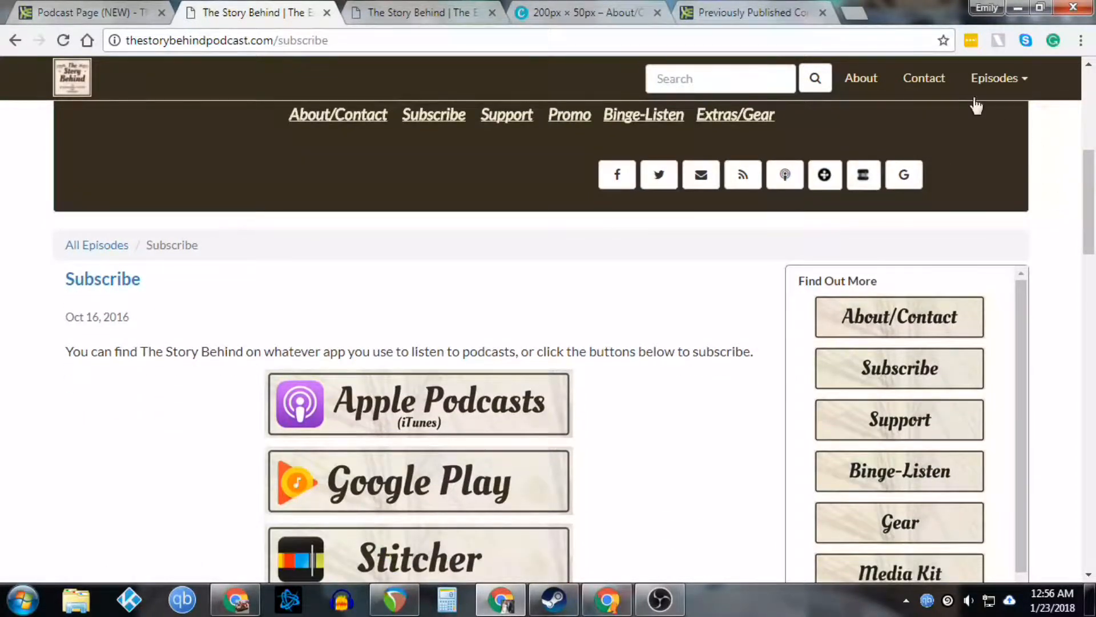
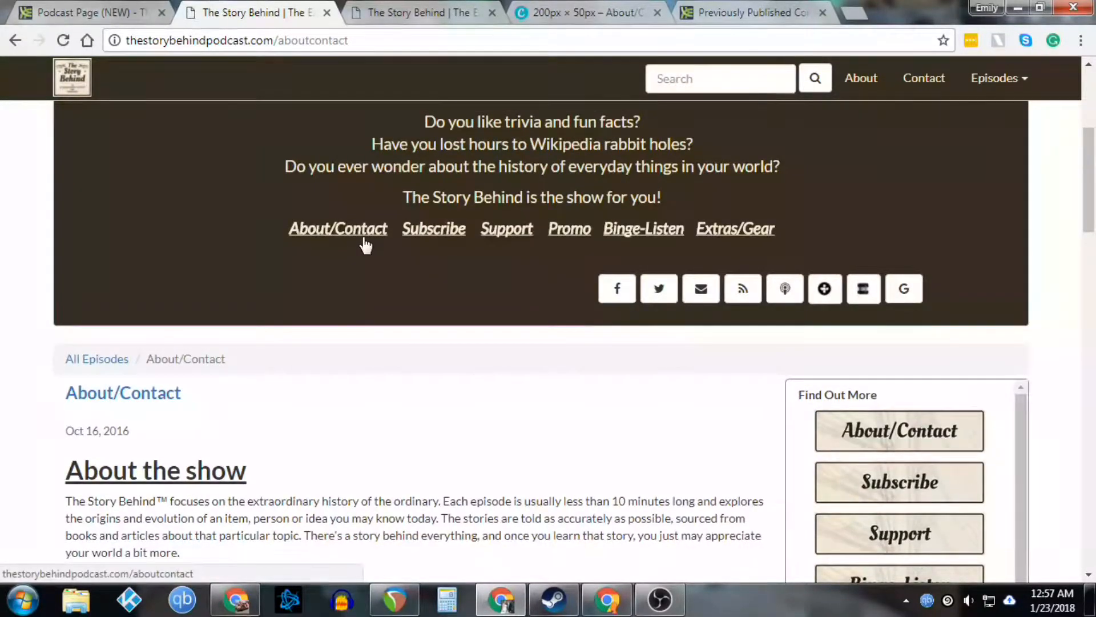
Return to the Libsyn theme settings and open the Pages settings of Podcast Page (NEW) at the About page's Active option
{"action": "scroll", "coordinate": [365, 242], "scroll_direction": "up", "scroll_amount": 1}
{"action": "key", "text": "ctrl+shift+Tab"}
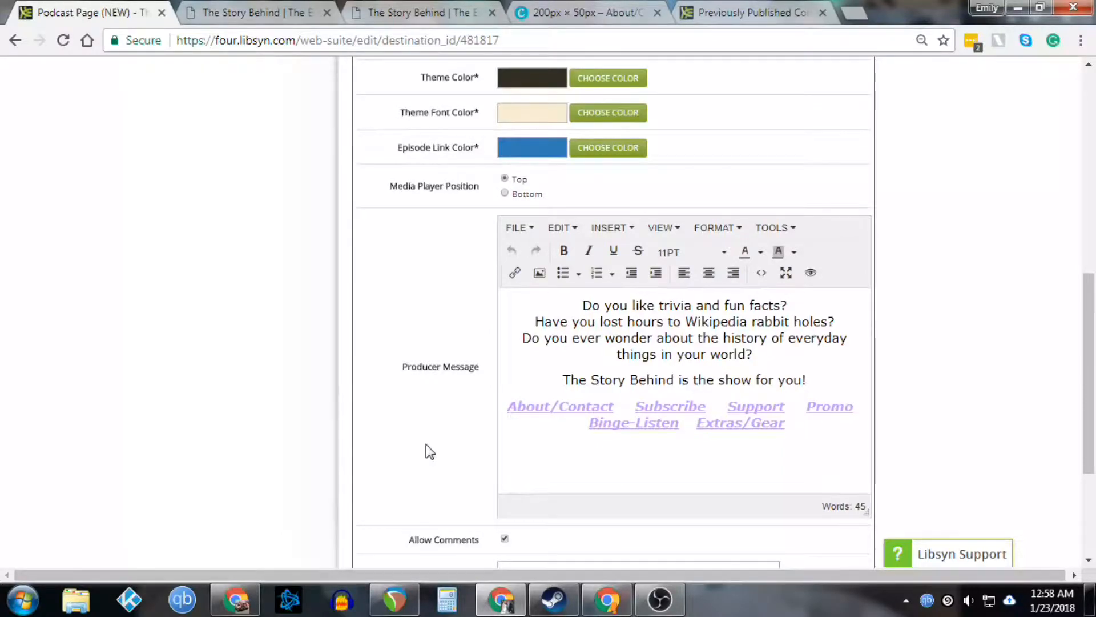
{"action": "scroll", "coordinate": [426, 444], "scroll_direction": "up", "scroll_amount": 10}
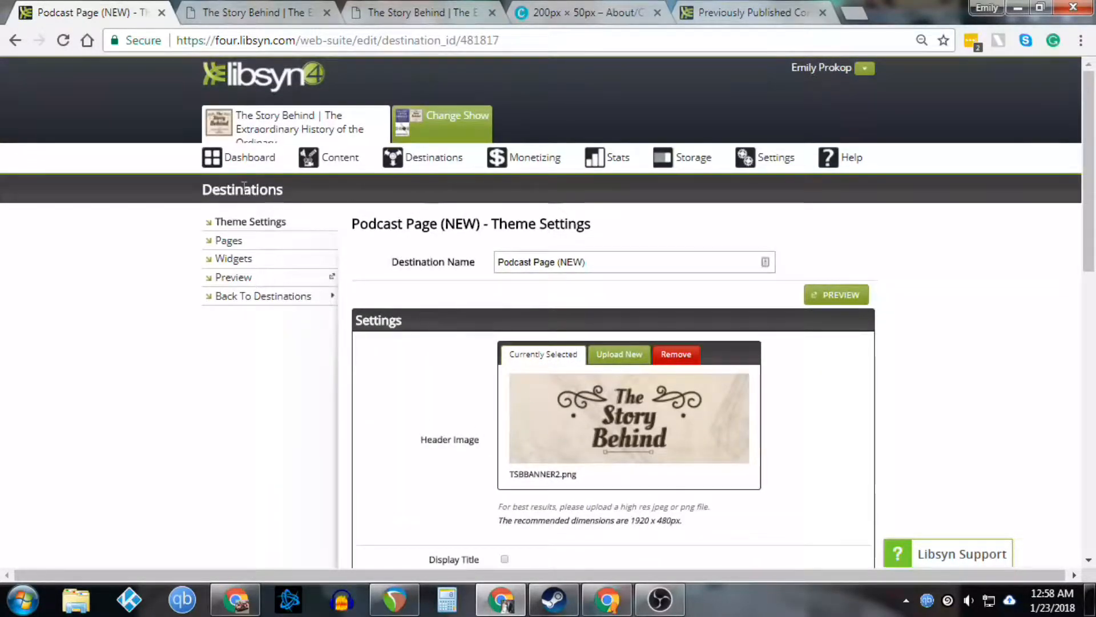
{"action": "left_click", "coordinate": [227, 242]}
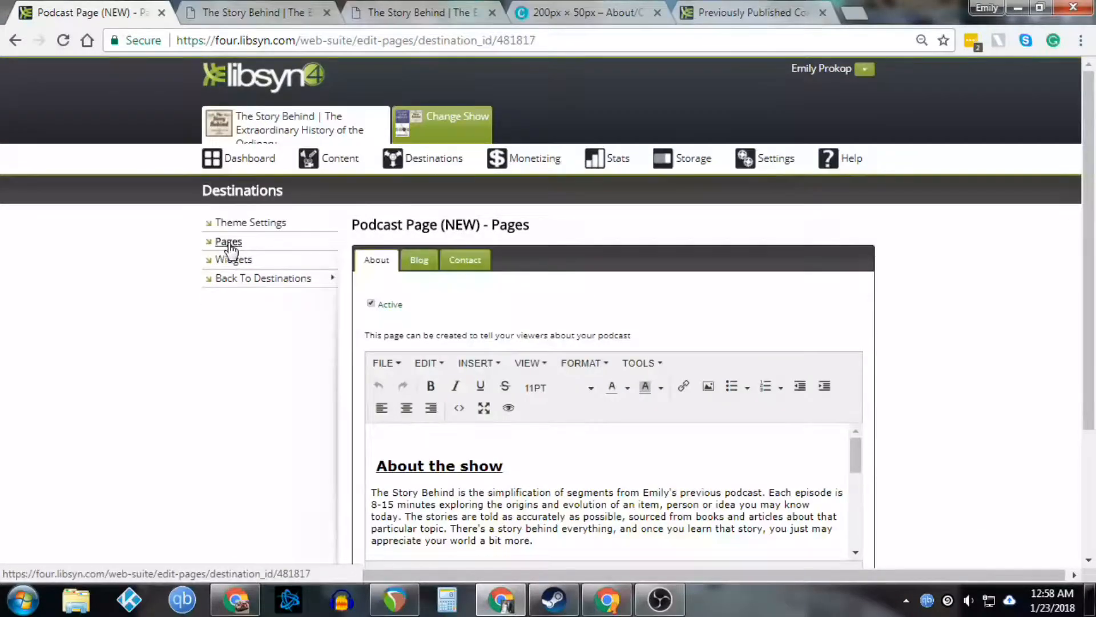
{"action": "scroll", "coordinate": [621, 286], "scroll_direction": "down", "scroll_amount": 2}
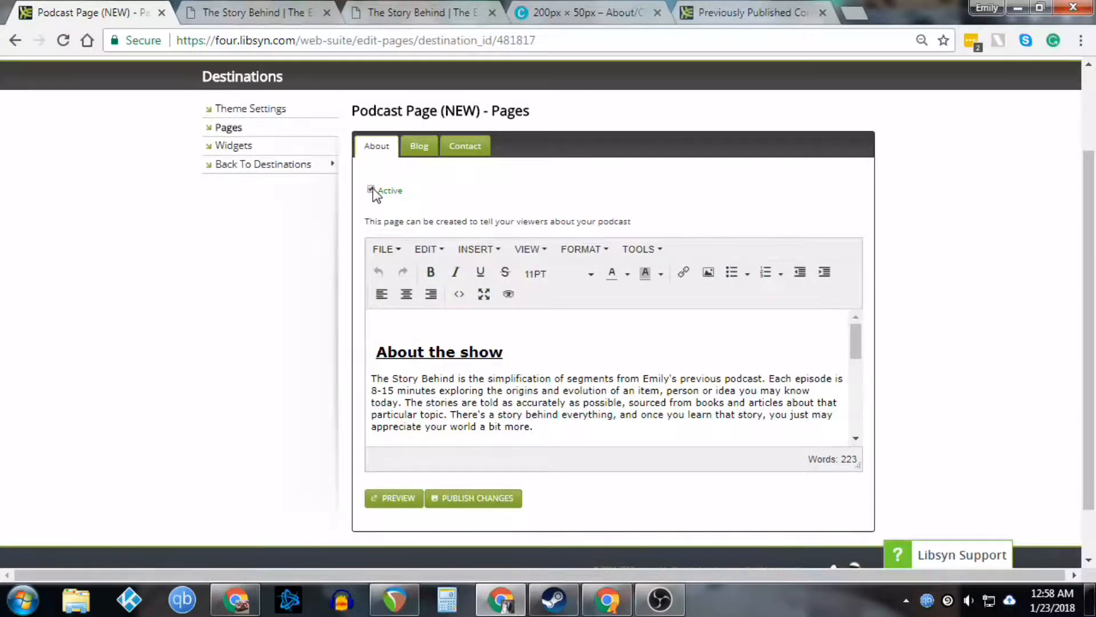
Check the live site's page navigation against the Pages settings, and read the About page content down to the Media Kit link
{"action": "left_click", "coordinate": [280, 22]}
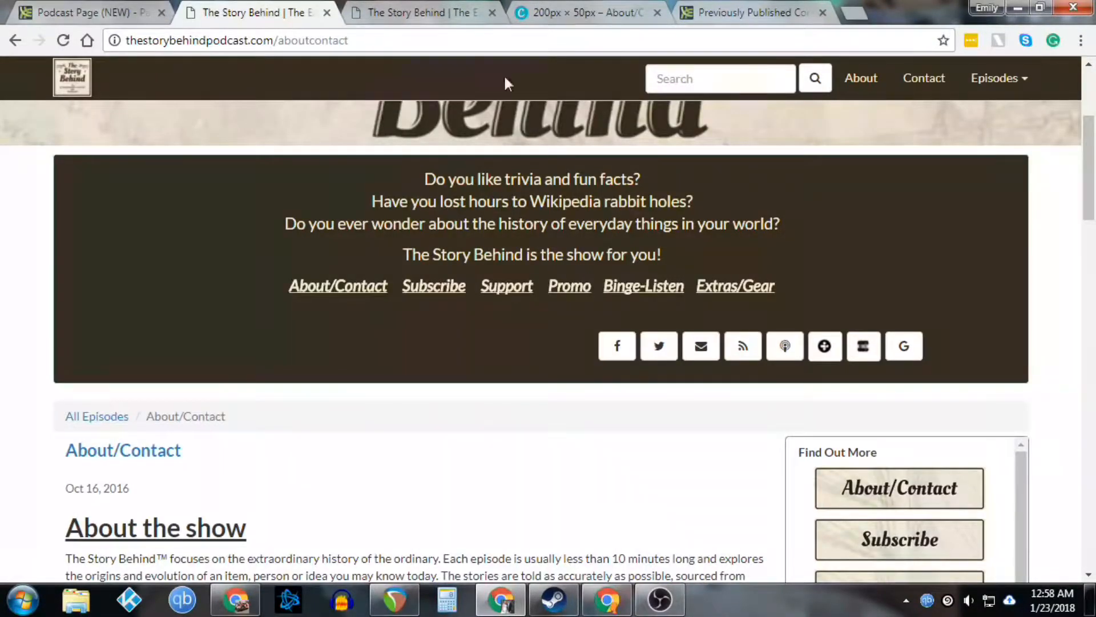
{"action": "left_click", "coordinate": [95, 12]}
{"action": "scroll", "coordinate": [569, 358], "scroll_direction": "down", "scroll_amount": 5}
{"action": "scroll", "coordinate": [568, 358], "scroll_direction": "down", "scroll_amount": 8}
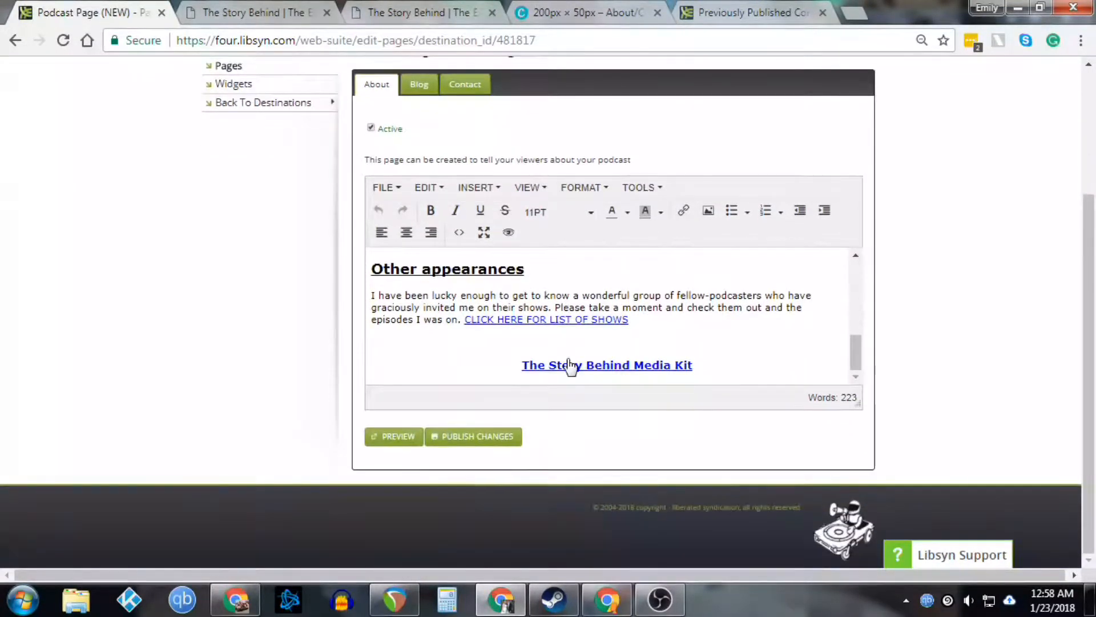
Format the "About the show" title on the About page as Heading 1
{"action": "scroll", "coordinate": [569, 359], "scroll_direction": "up", "scroll_amount": 10}
{"action": "scroll", "coordinate": [569, 358], "scroll_direction": "up", "scroll_amount": 3}
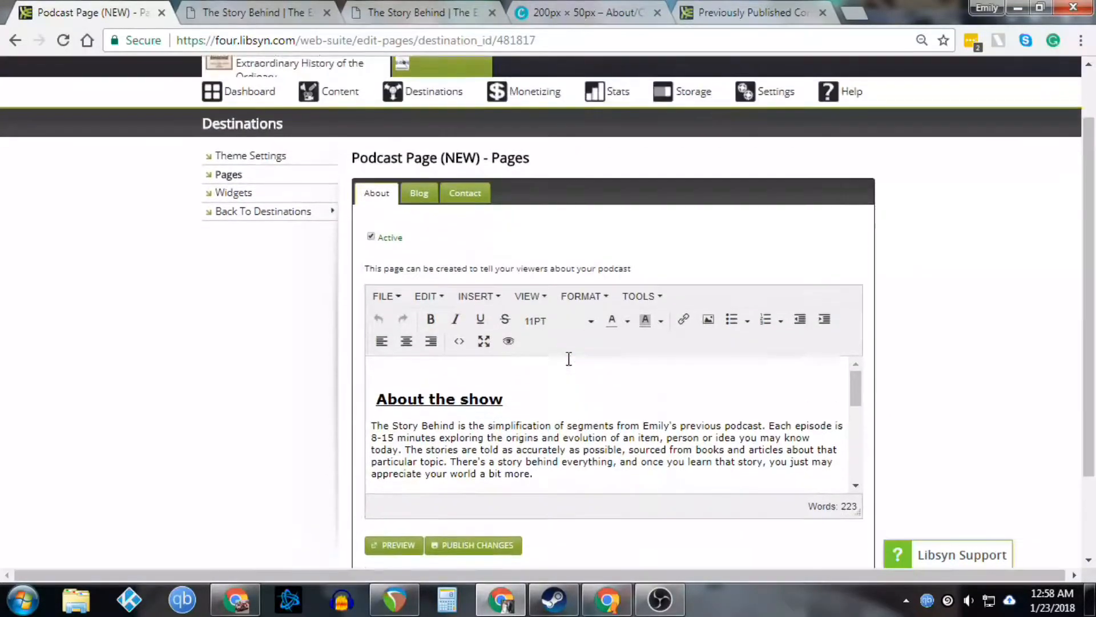
{"action": "scroll", "coordinate": [486, 297], "scroll_direction": "down", "scroll_amount": 1}
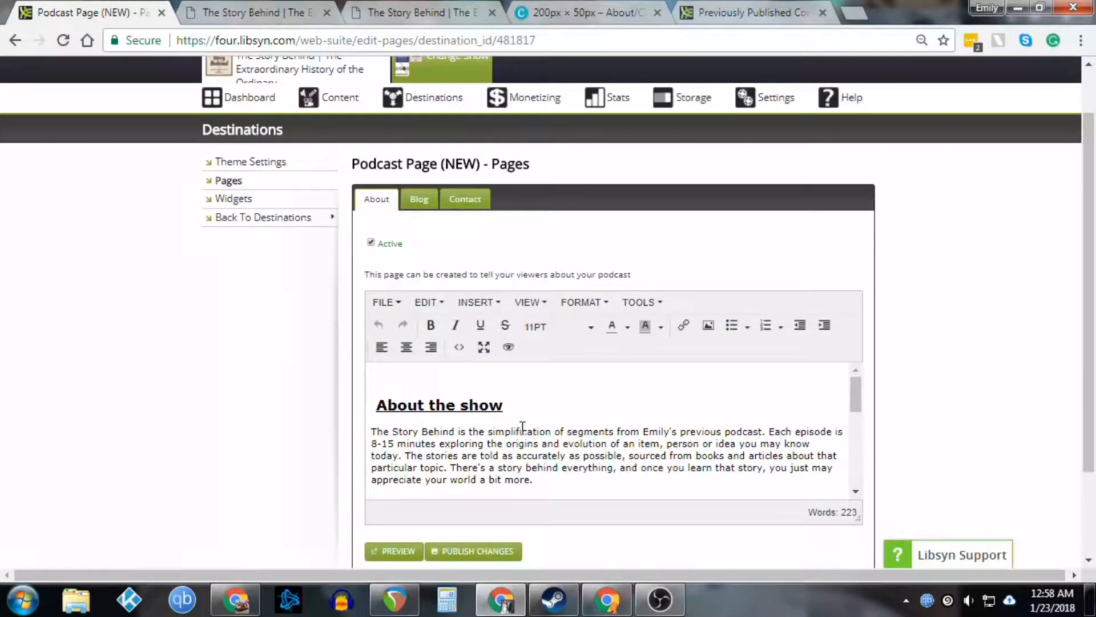
{"action": "scroll", "coordinate": [517, 425], "scroll_direction": "down", "scroll_amount": 1}
{"action": "scroll", "coordinate": [513, 425], "scroll_direction": "up", "scroll_amount": 1}
{"action": "left_click", "coordinate": [468, 404]}
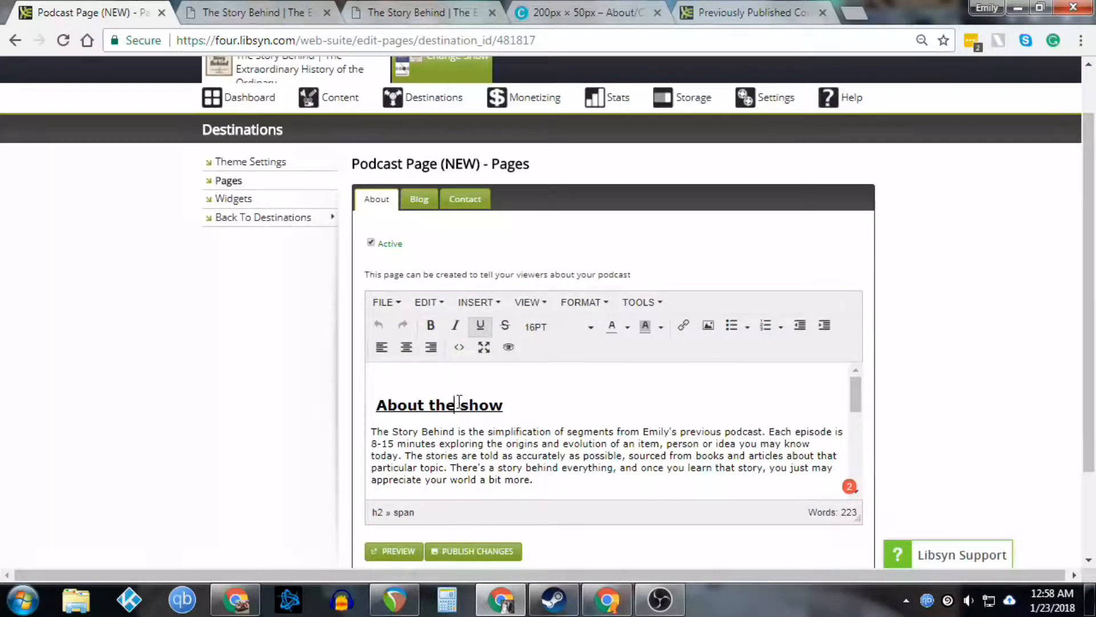
{"action": "left_click", "coordinate": [582, 303]}
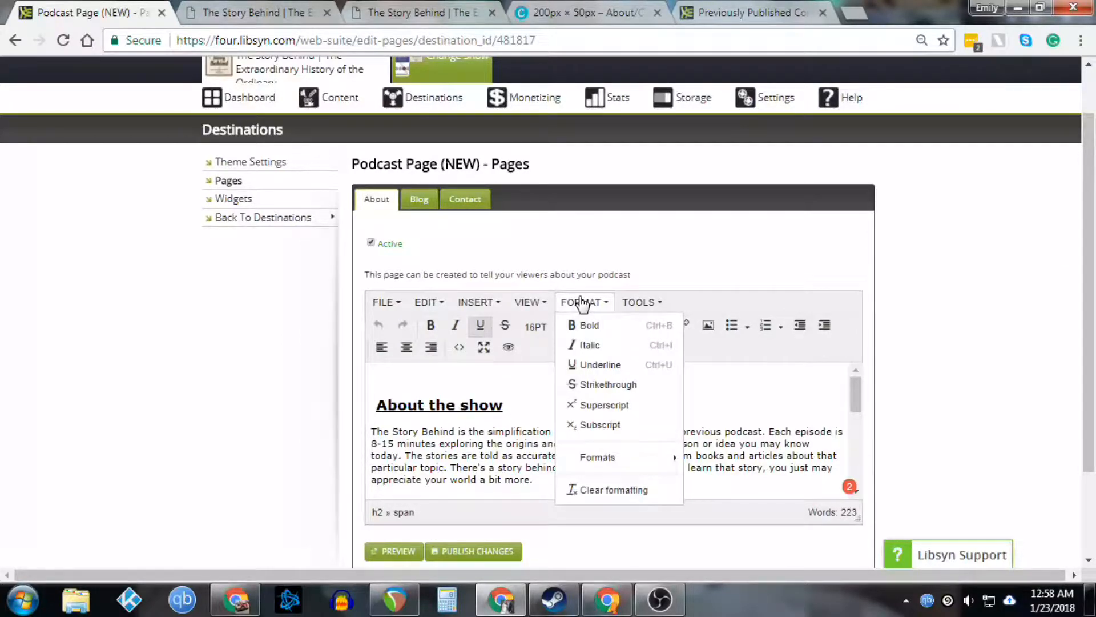
{"action": "mouse_move", "coordinate": [607, 457]}
{"action": "mouse_move", "coordinate": [718, 460]}
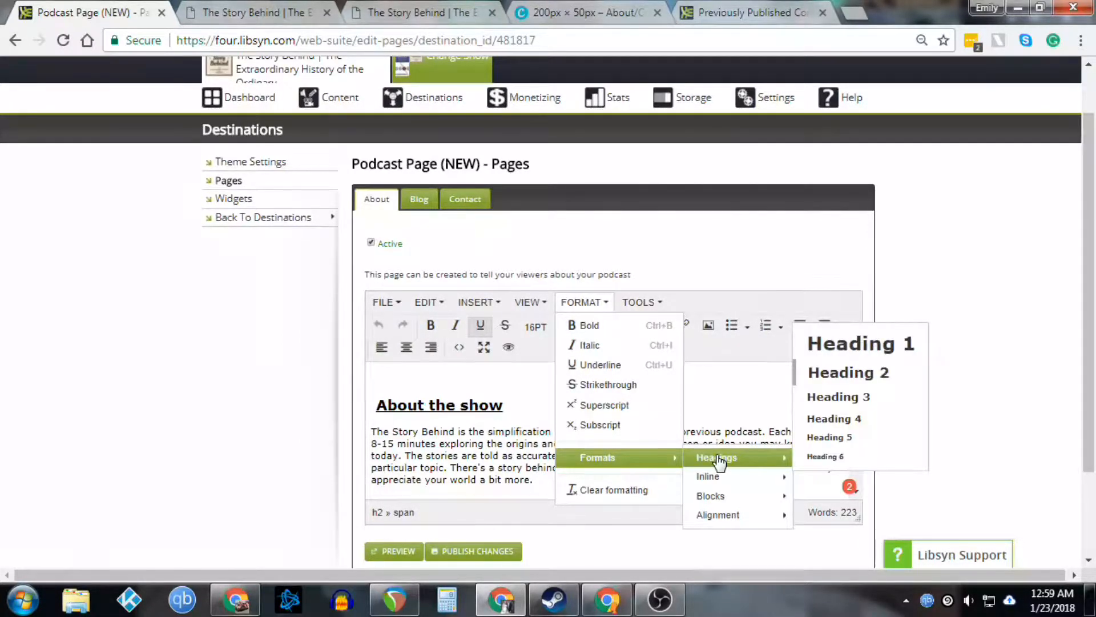
{"action": "left_click", "coordinate": [873, 349]}
Format the "About the host" title on the About page as Heading 1
{"action": "scroll", "coordinate": [677, 432], "scroll_direction": "down", "scroll_amount": 2}
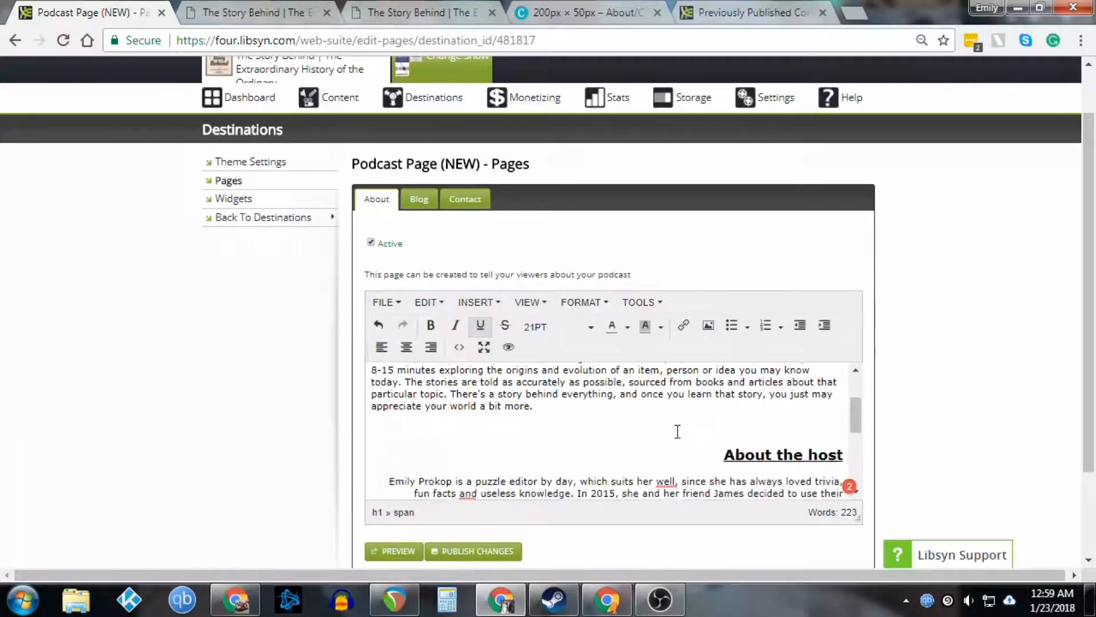
{"action": "scroll", "coordinate": [677, 432], "scroll_direction": "down", "scroll_amount": 2}
{"action": "scroll", "coordinate": [818, 429], "scroll_direction": "up", "scroll_amount": 1}
{"action": "left_click", "coordinate": [819, 421]}
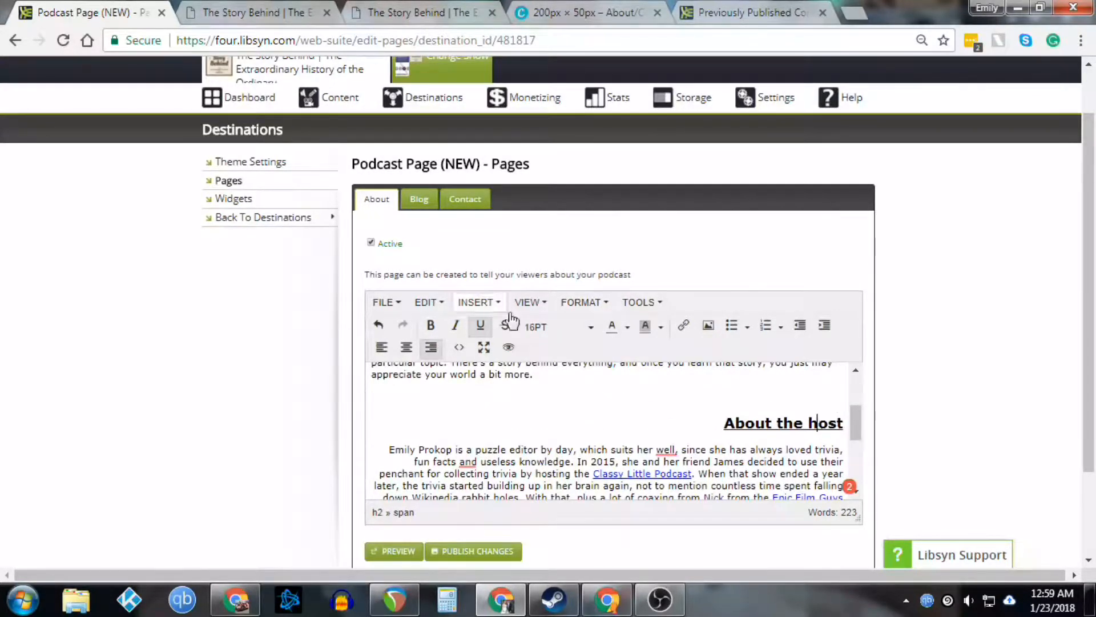
{"action": "left_click", "coordinate": [588, 302]}
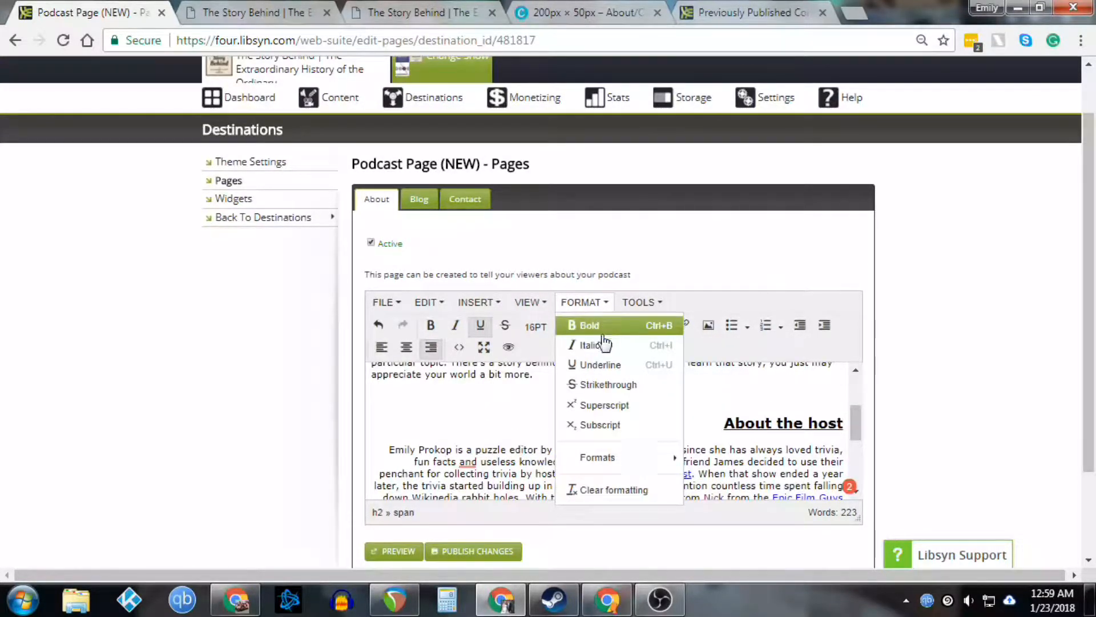
{"action": "mouse_move", "coordinate": [611, 459]}
{"action": "mouse_move", "coordinate": [732, 465]}
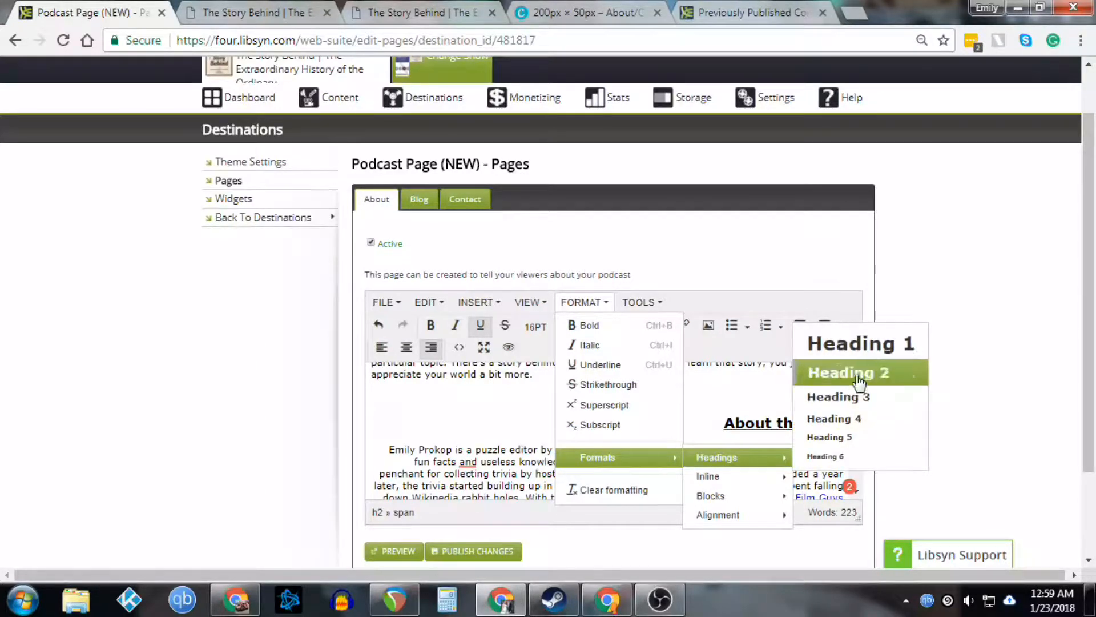
{"action": "left_click", "coordinate": [865, 345]}
Format the "Other appearances" title on the About page as Heading 1
{"action": "scroll", "coordinate": [624, 448], "scroll_direction": "down", "scroll_amount": 5}
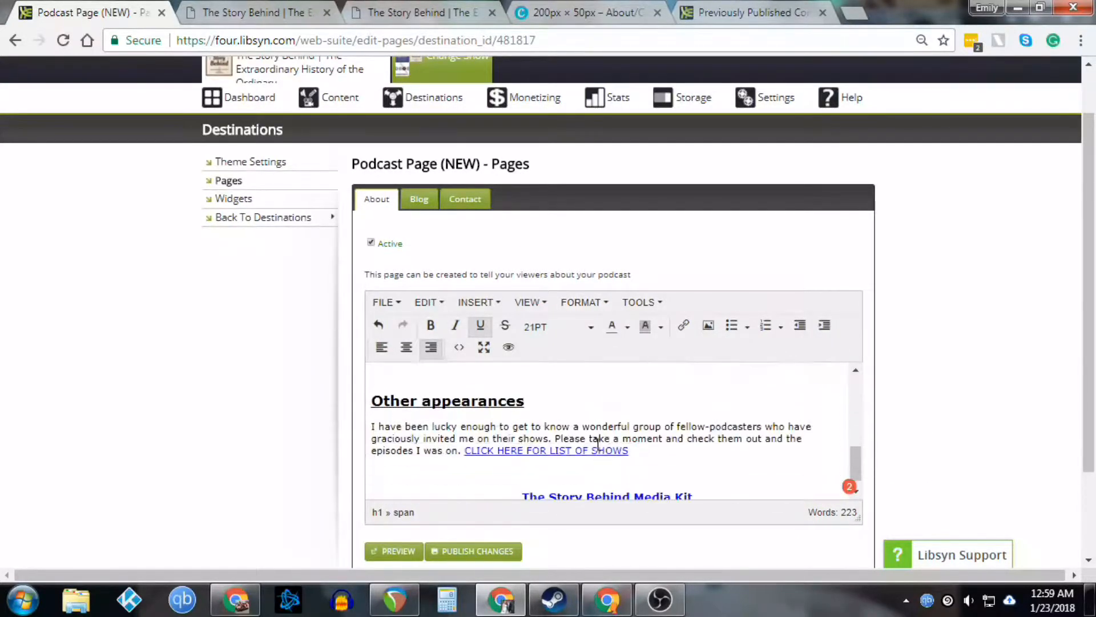
{"action": "left_click", "coordinate": [488, 395]}
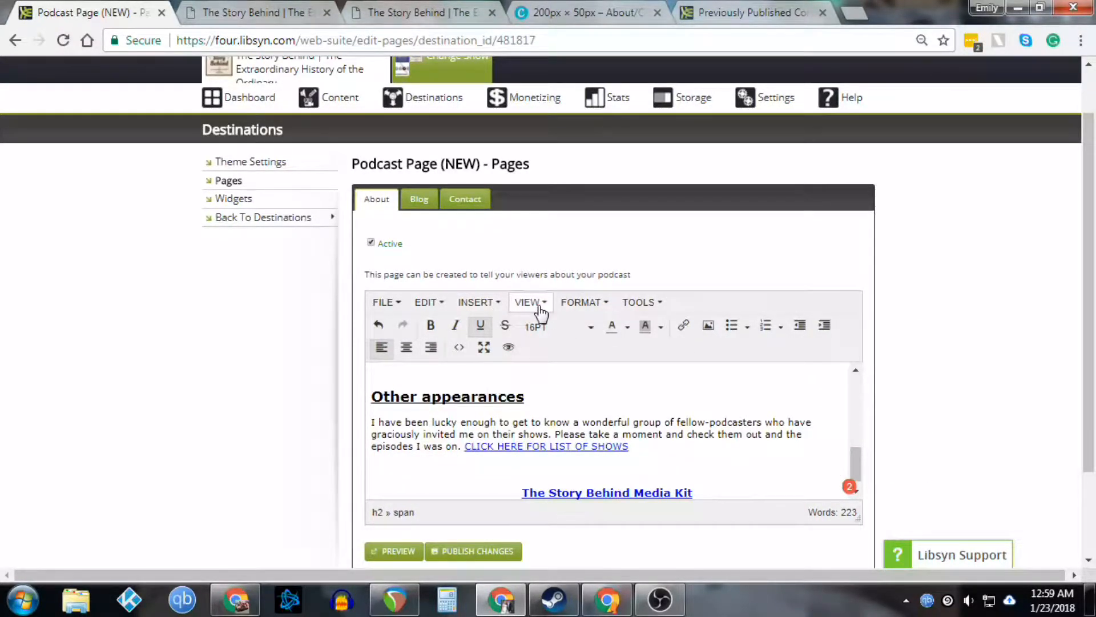
{"action": "left_click", "coordinate": [568, 308]}
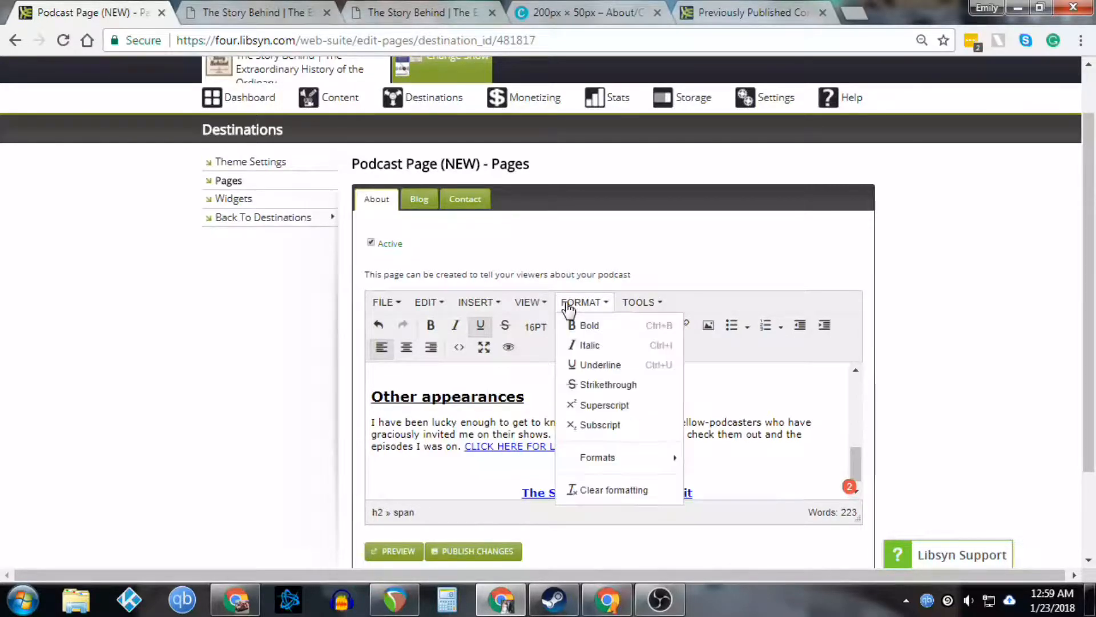
{"action": "mouse_move", "coordinate": [594, 457]}
{"action": "mouse_move", "coordinate": [718, 469]}
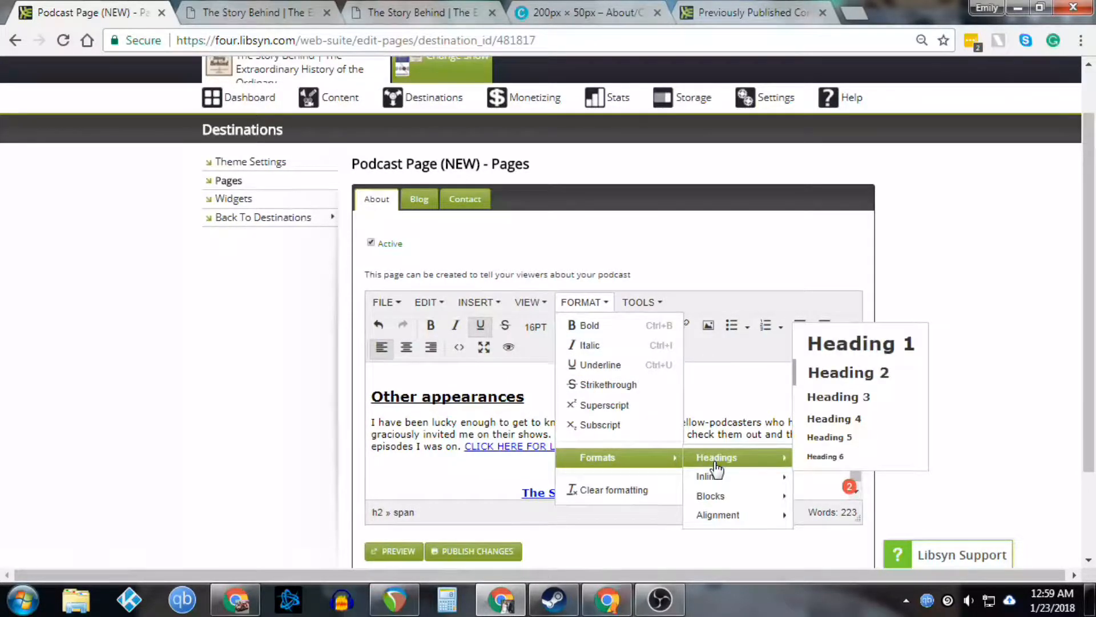
{"action": "left_click", "coordinate": [882, 346]}
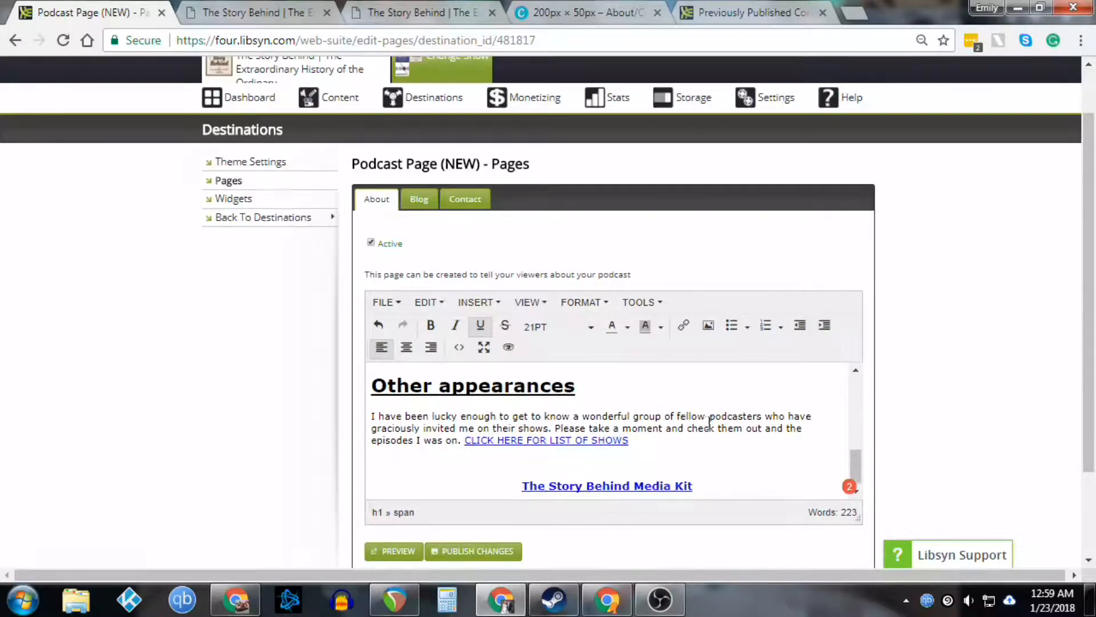
Format the "The Story Behind Media Kit" link at the end of the About page as Heading 1
{"action": "scroll", "coordinate": [608, 438], "scroll_direction": "down", "scroll_amount": 1}
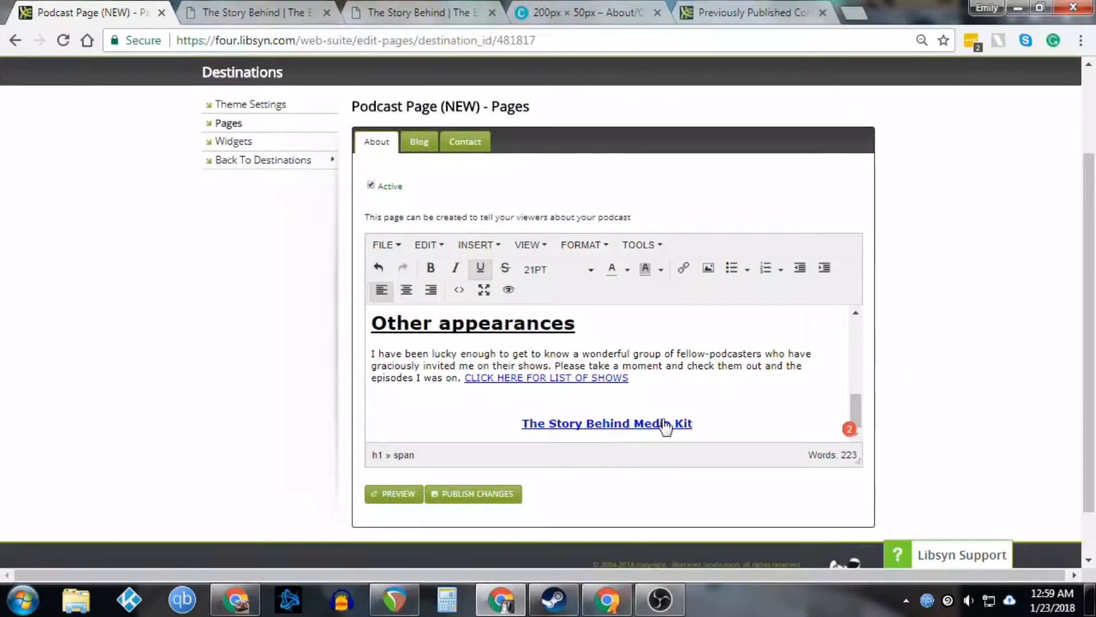
{"action": "triple_click", "coordinate": [685, 420]}
{"action": "left_click_drag", "start_coordinate": [685, 420], "coordinate": [519, 423]}
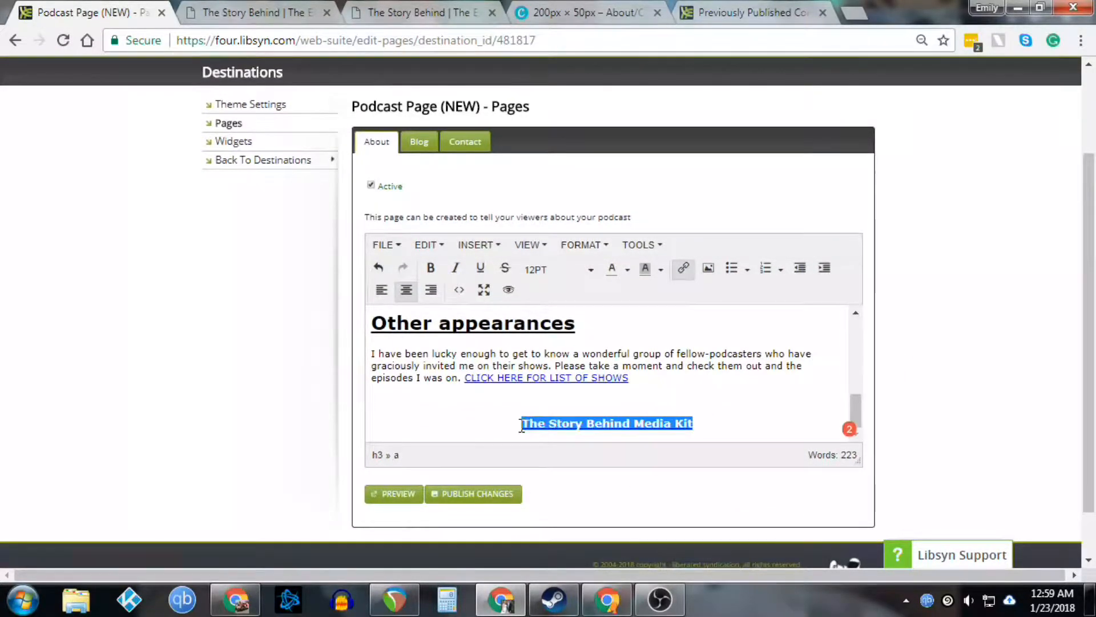
{"action": "left_click", "coordinate": [575, 251]}
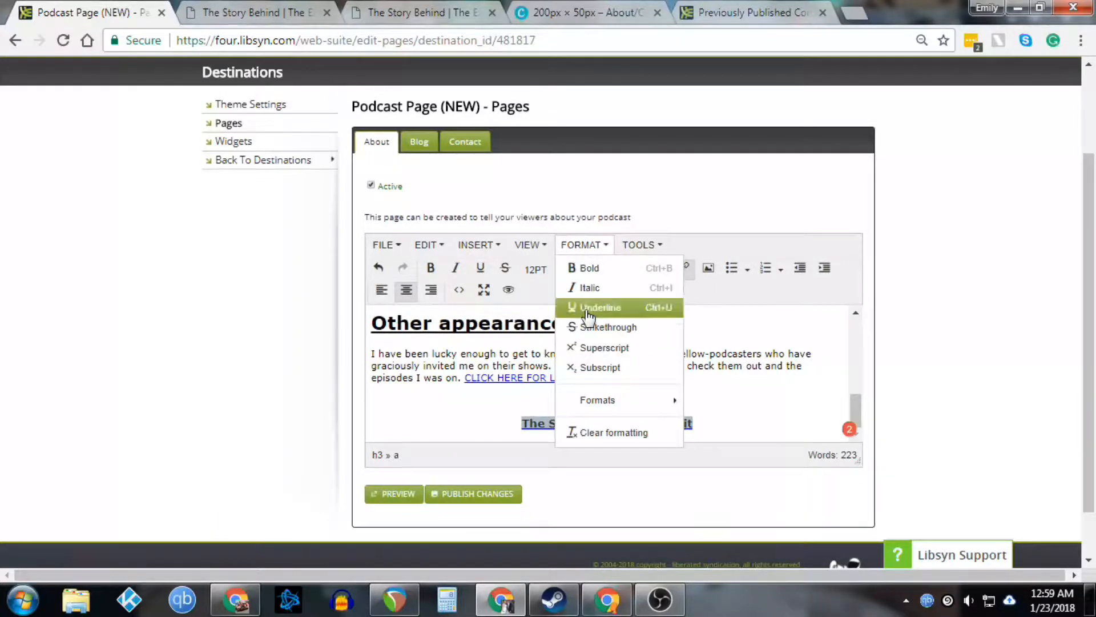
{"action": "mouse_move", "coordinate": [598, 402]}
{"action": "mouse_move", "coordinate": [725, 411]}
{"action": "left_click", "coordinate": [850, 407]}
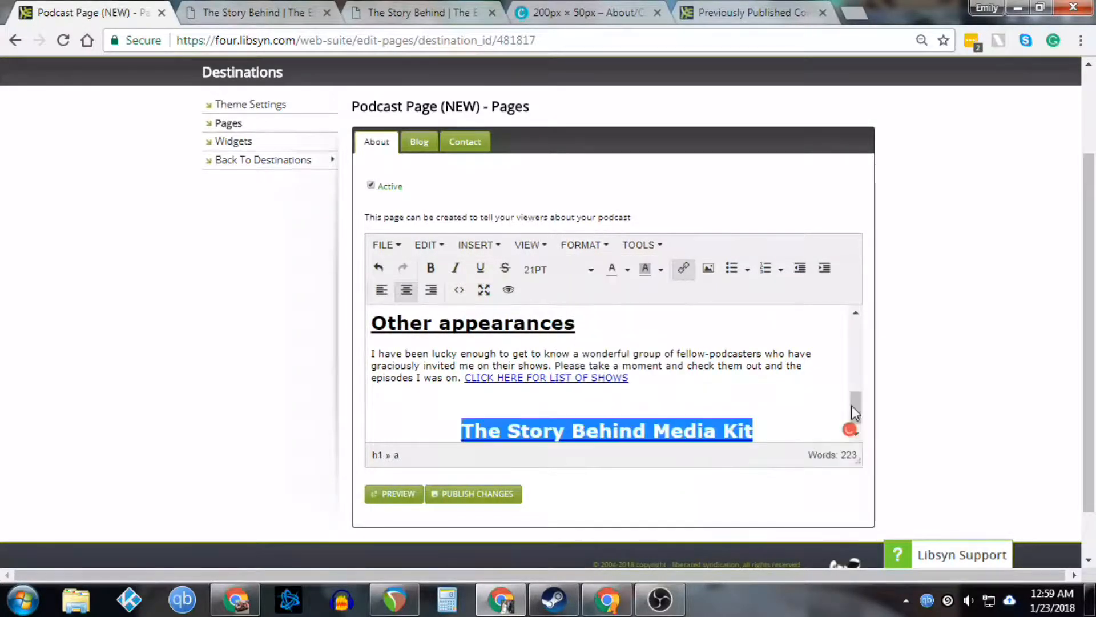
Review the size and alignment of the section headings throughout the About page content
{"action": "scroll", "coordinate": [779, 400], "scroll_direction": "down", "scroll_amount": 1}
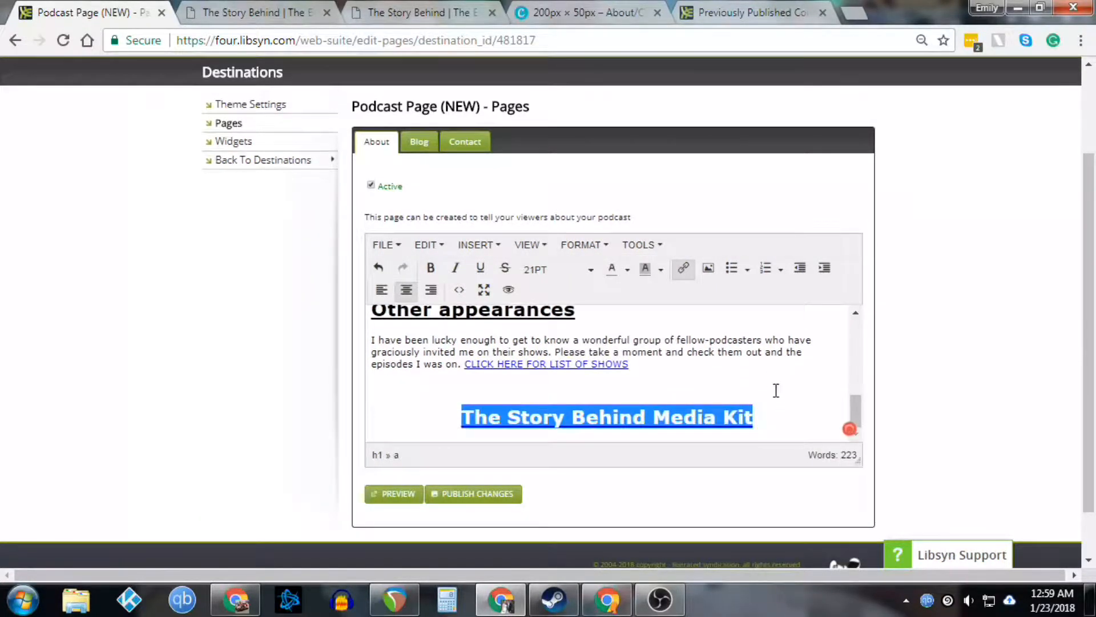
{"action": "scroll", "coordinate": [770, 380], "scroll_direction": "up", "scroll_amount": 4}
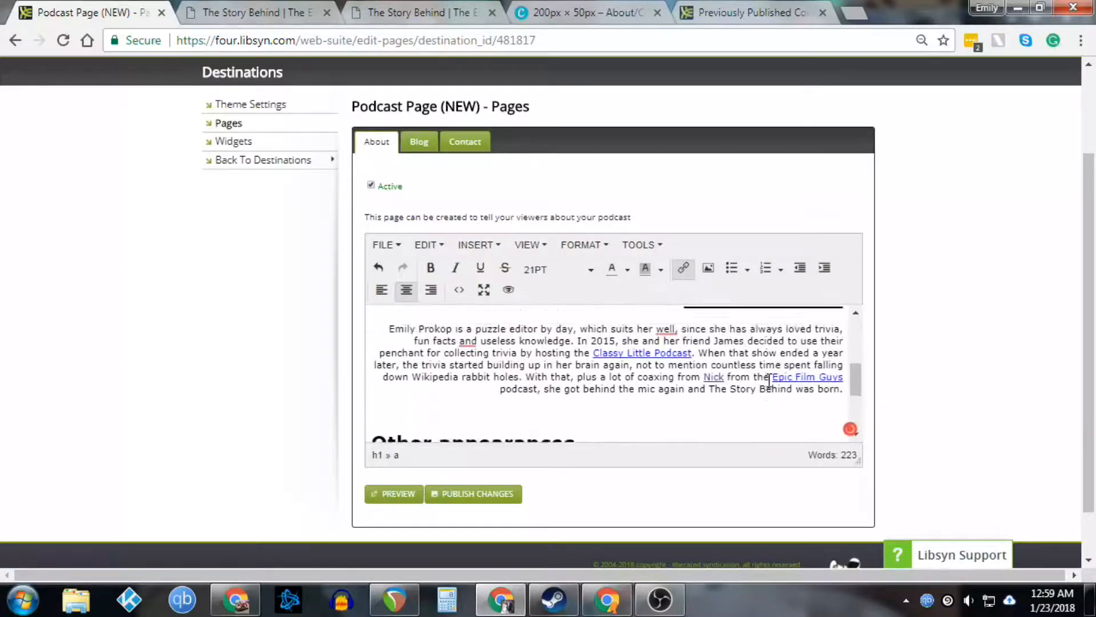
{"action": "scroll", "coordinate": [769, 379], "scroll_direction": "up", "scroll_amount": 2}
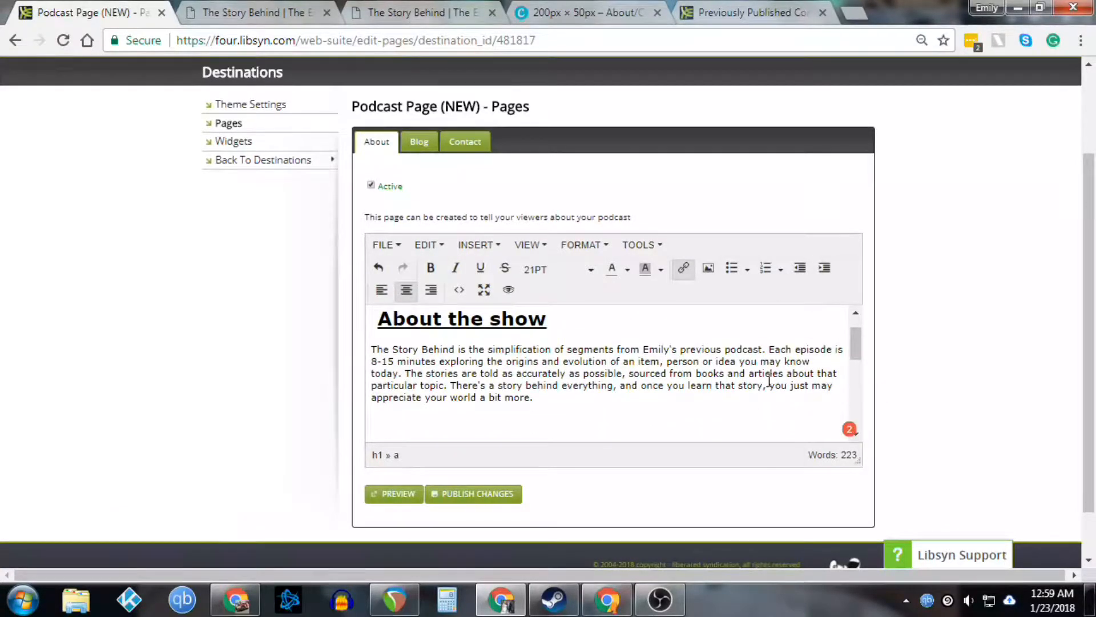
{"action": "scroll", "coordinate": [645, 358], "scroll_direction": "up", "scroll_amount": 1}
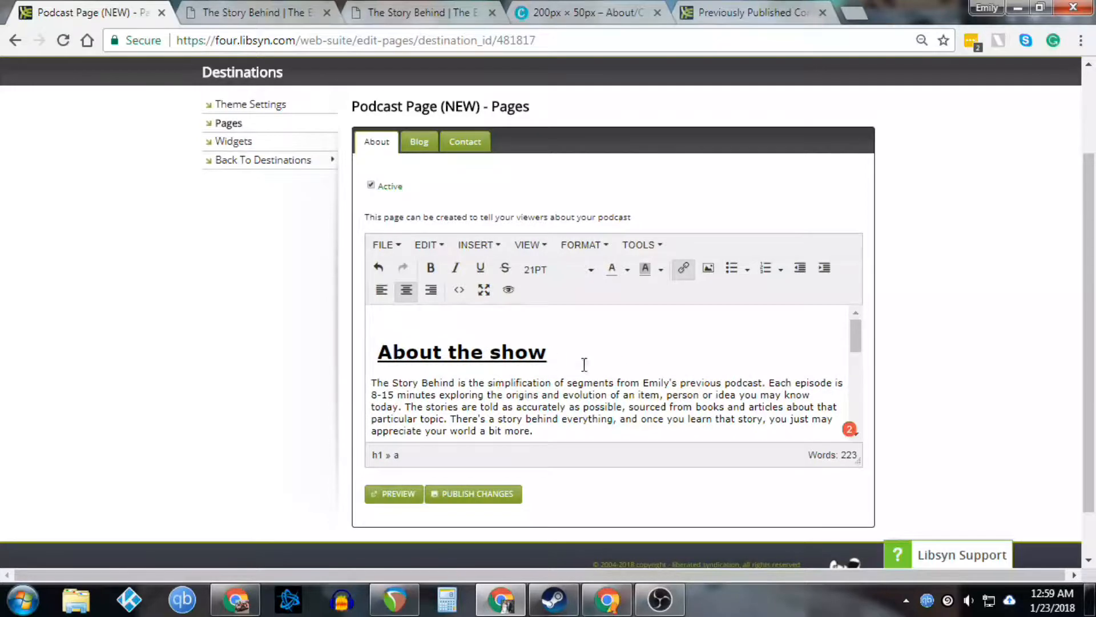
{"action": "scroll", "coordinate": [584, 364], "scroll_direction": "up", "scroll_amount": 2}
{"action": "scroll", "coordinate": [433, 437], "scroll_direction": "down", "scroll_amount": 1}
{"action": "scroll", "coordinate": [435, 436], "scroll_direction": "up", "scroll_amount": 1}
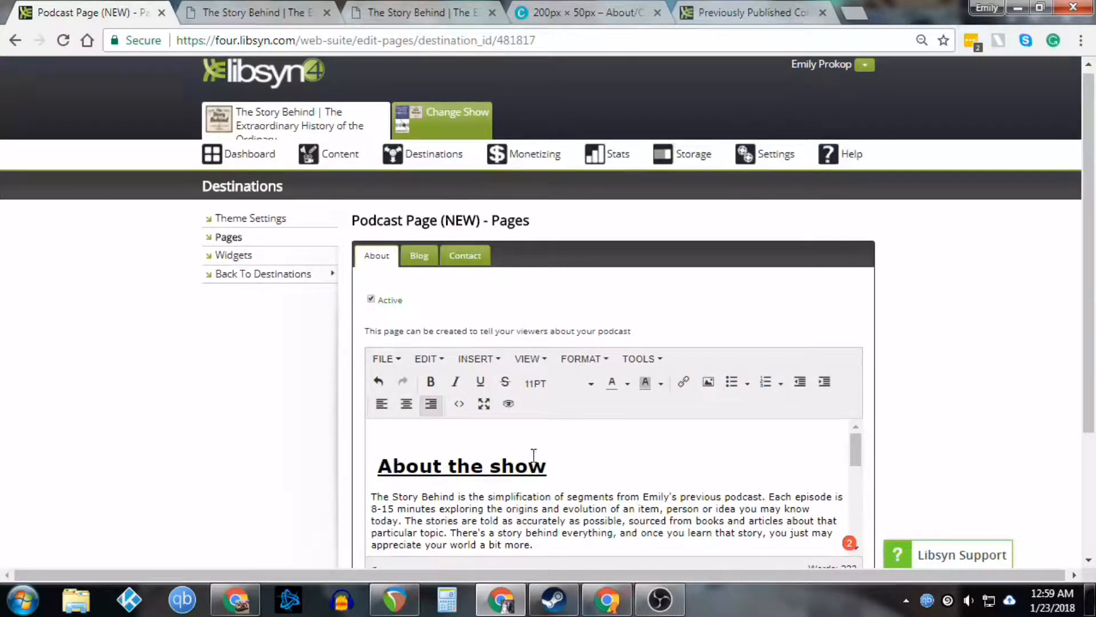
{"action": "scroll", "coordinate": [705, 479], "scroll_direction": "down", "scroll_amount": 2}
{"action": "scroll", "coordinate": [979, 455], "scroll_direction": "down", "scroll_amount": 2}
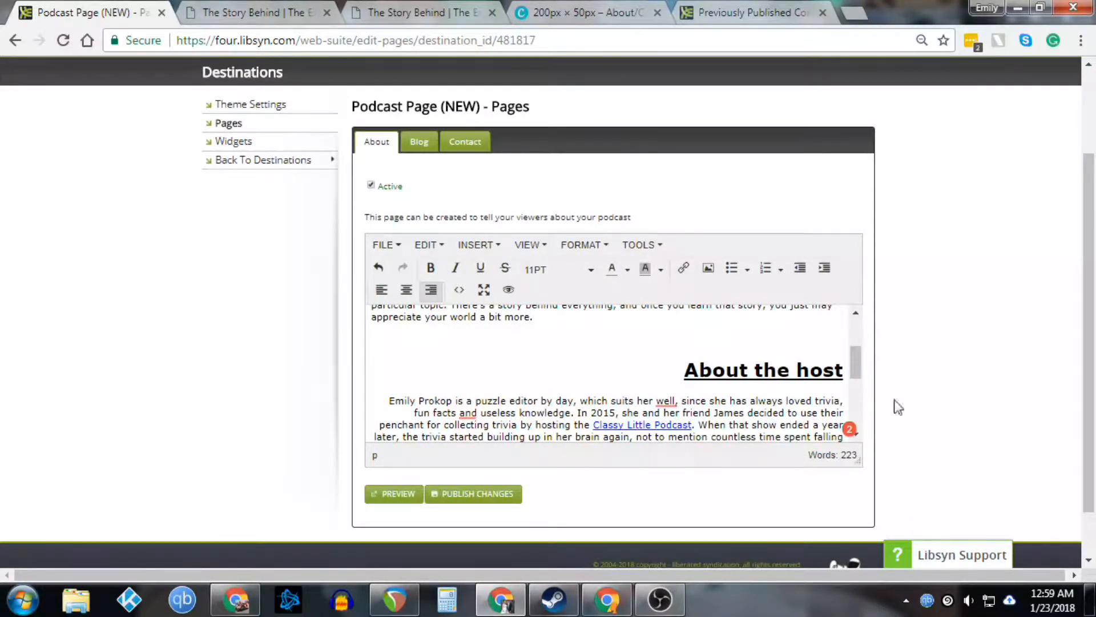
{"action": "scroll", "coordinate": [553, 385], "scroll_direction": "down", "scroll_amount": 2}
{"action": "scroll", "coordinate": [553, 385], "scroll_direction": "down", "scroll_amount": 1}
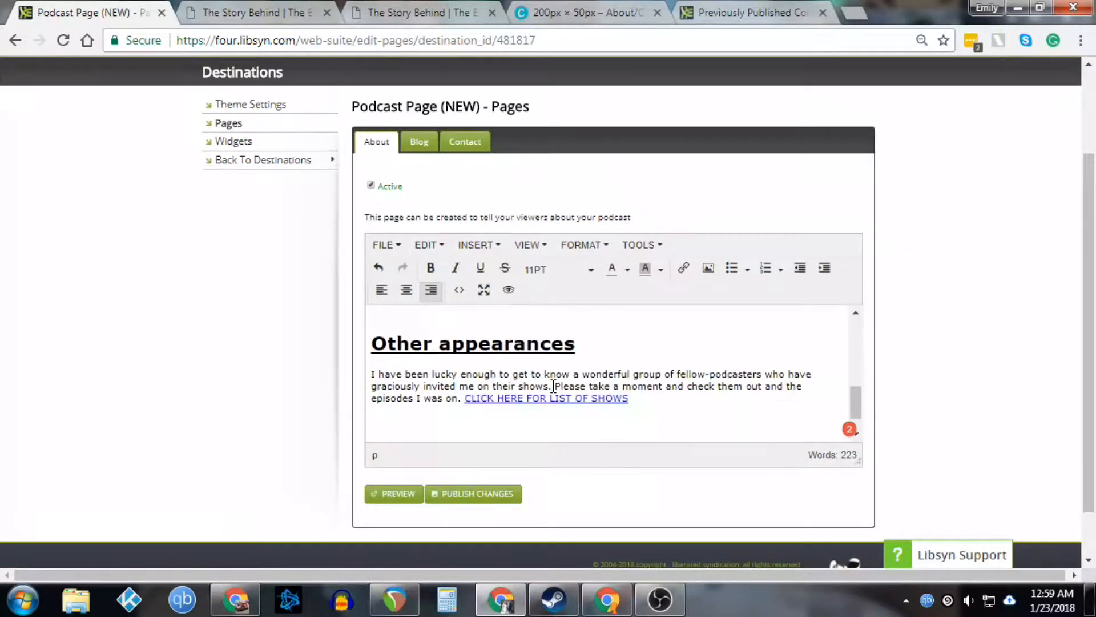
{"action": "scroll", "coordinate": [558, 386], "scroll_direction": "up", "scroll_amount": 3}
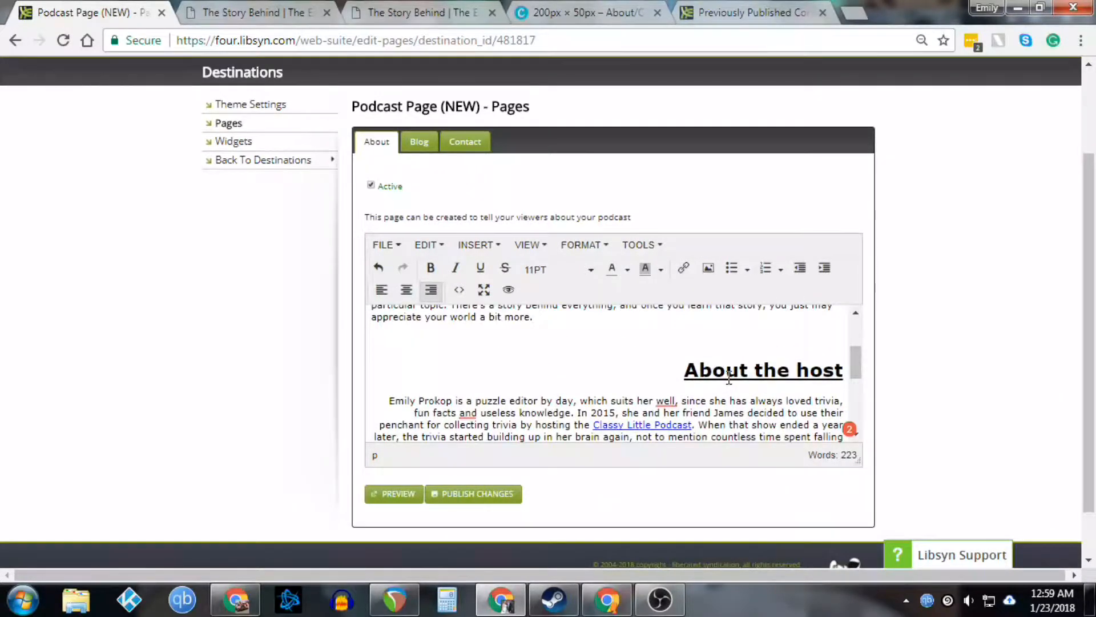
Remove the leading space before the "About the show" heading so it aligns with the paragraph below
{"action": "left_click", "coordinate": [729, 377]}
{"action": "scroll", "coordinate": [514, 388], "scroll_direction": "up", "scroll_amount": 3}
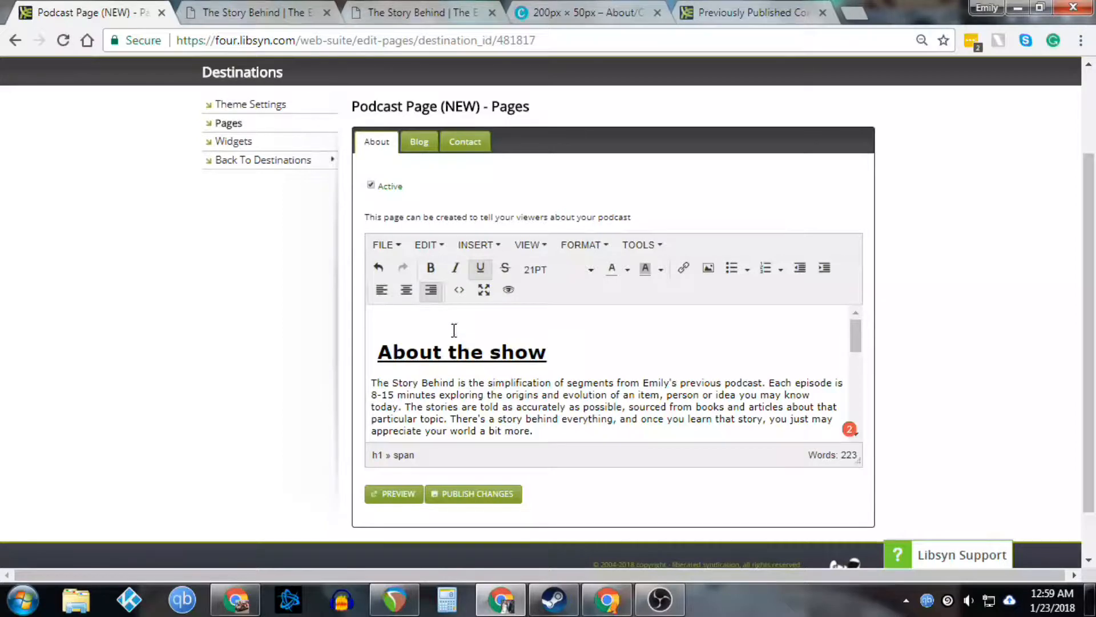
{"action": "left_click", "coordinate": [381, 354]}
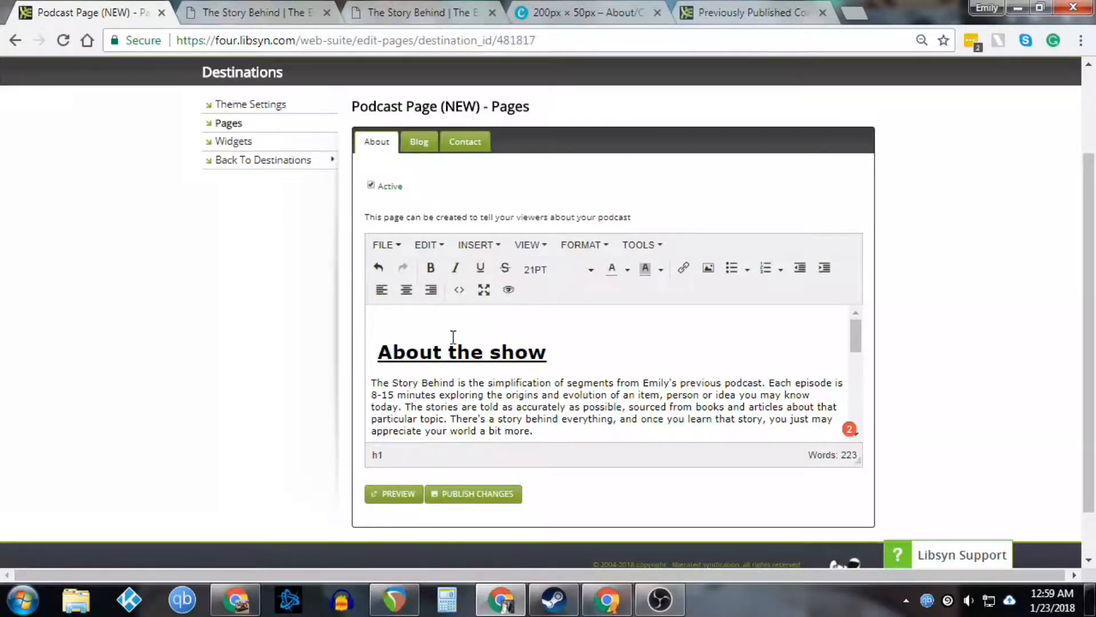
{"action": "key", "text": "BackSpace"}
Check the rest of the About page content down to the Media Kit link and publish the changes
{"action": "scroll", "coordinate": [580, 394], "scroll_direction": "down", "scroll_amount": 3}
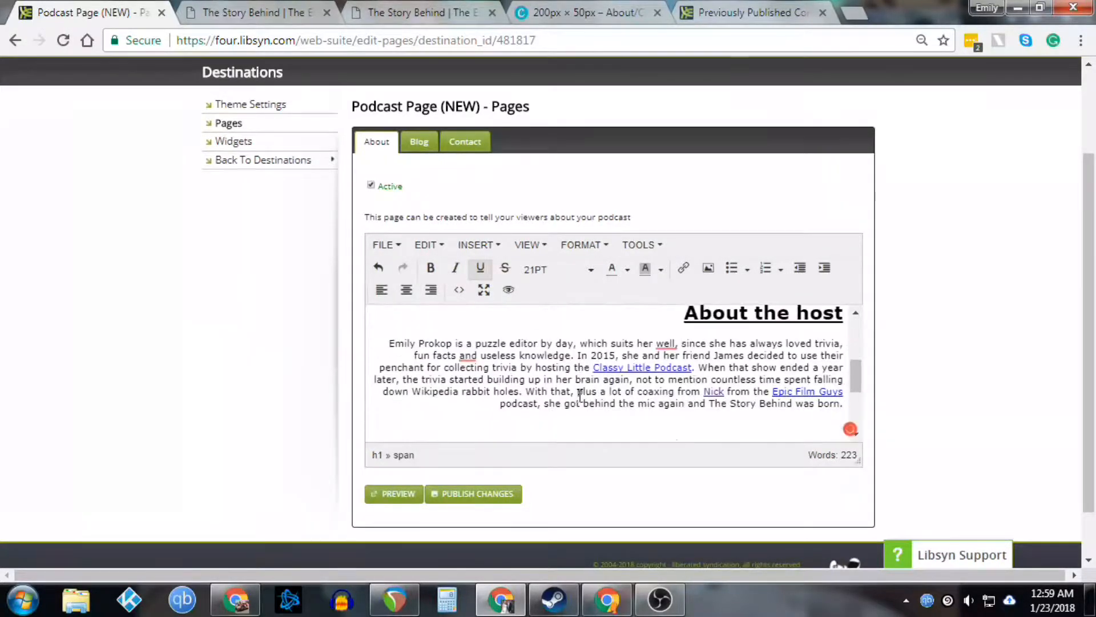
{"action": "scroll", "coordinate": [580, 394], "scroll_direction": "down", "scroll_amount": 5}
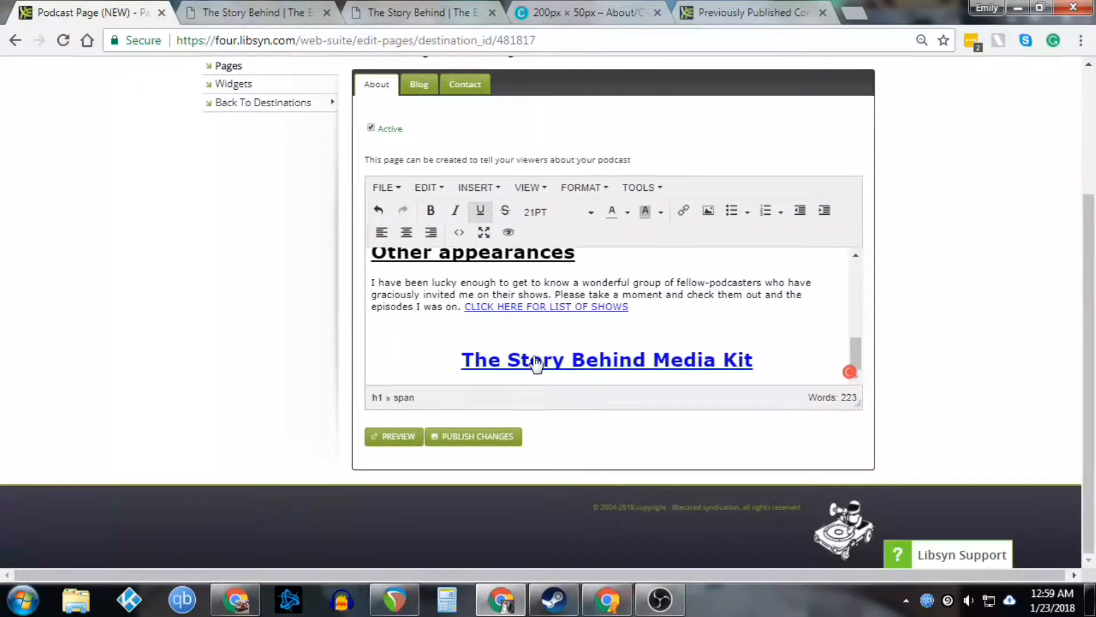
{"action": "scroll", "coordinate": [537, 360], "scroll_direction": "up", "scroll_amount": 1}
{"action": "scroll", "coordinate": [534, 355], "scroll_direction": "up", "scroll_amount": 2}
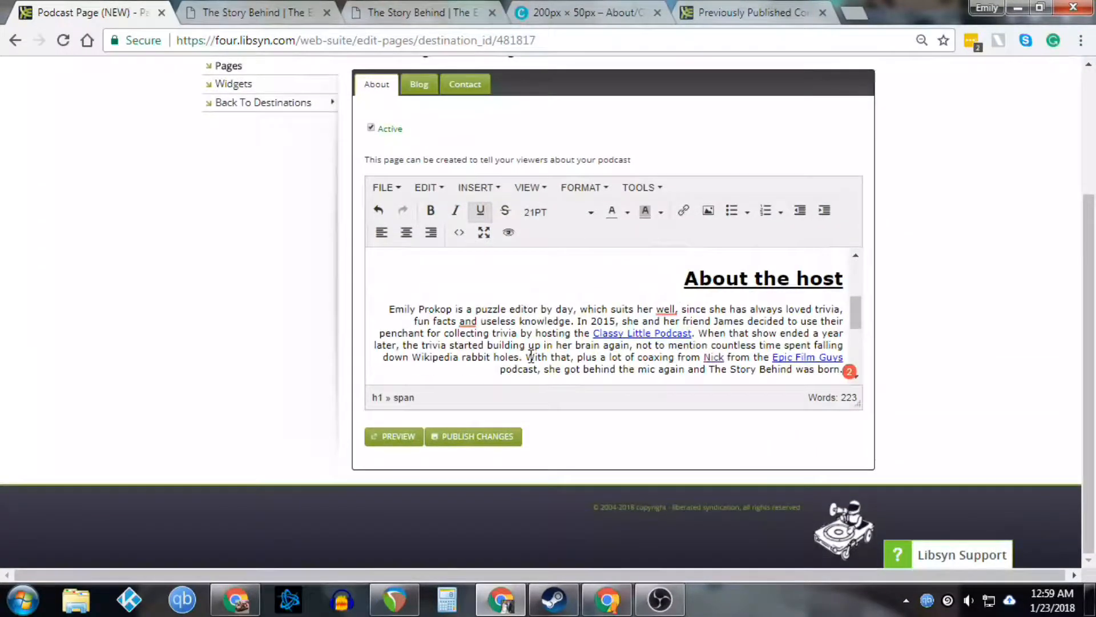
{"action": "left_click", "coordinate": [487, 448]}
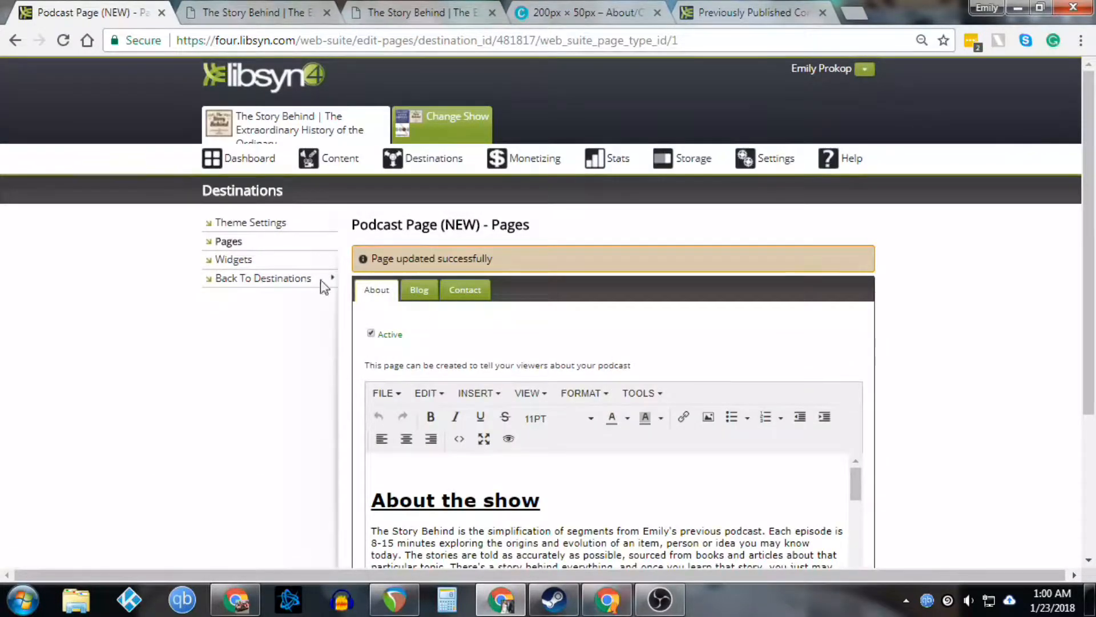
Open the Blog page settings and mark the page as Active
{"action": "left_click", "coordinate": [420, 292]}
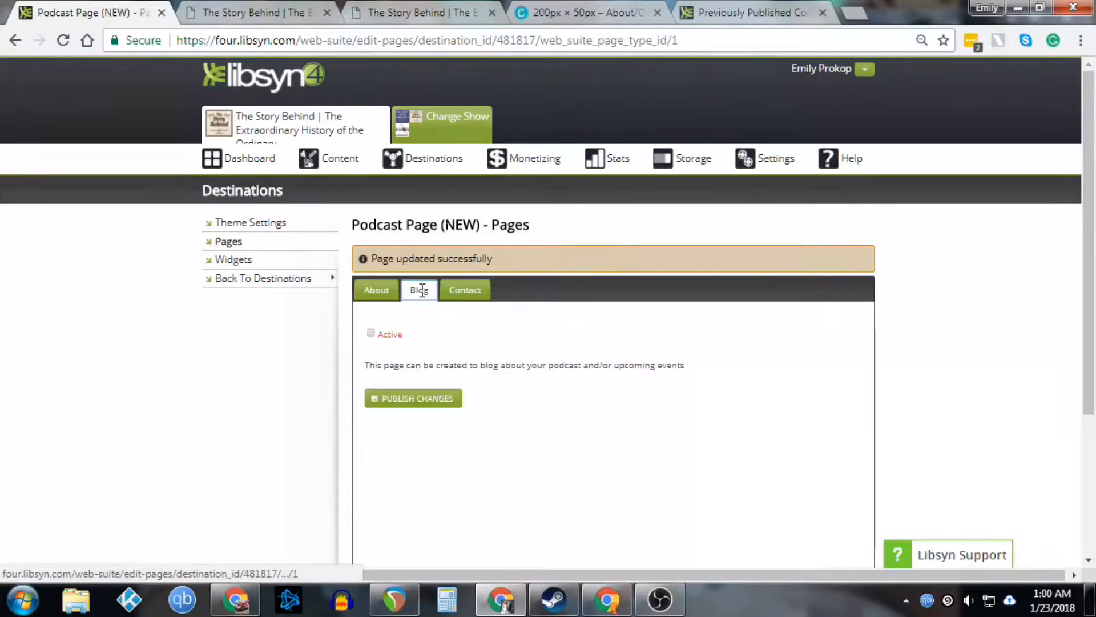
{"action": "left_click", "coordinate": [371, 334]}
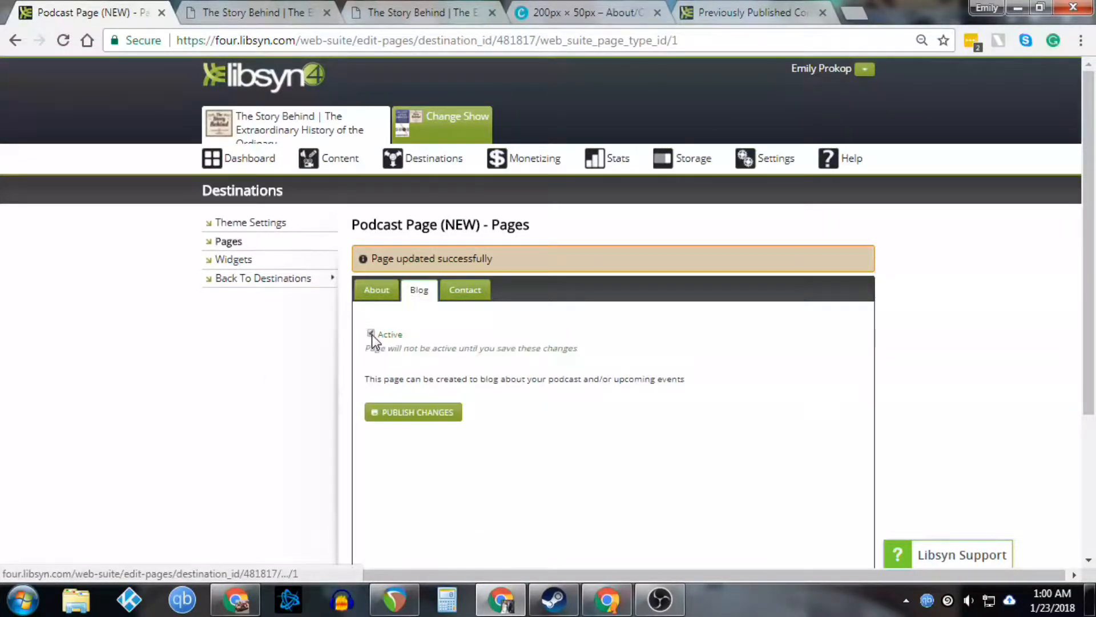
{"action": "scroll", "coordinate": [471, 479], "scroll_direction": "down", "scroll_amount": 2}
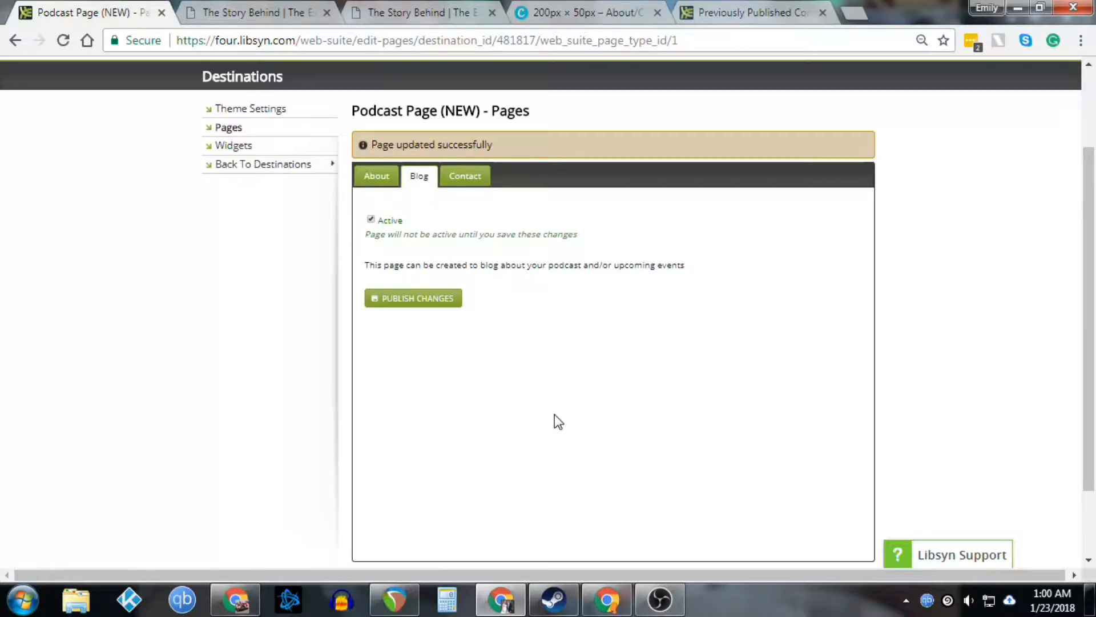
Unmark the Blog page as Active and open the Contact page settings without saving the change
{"action": "left_click", "coordinate": [371, 219]}
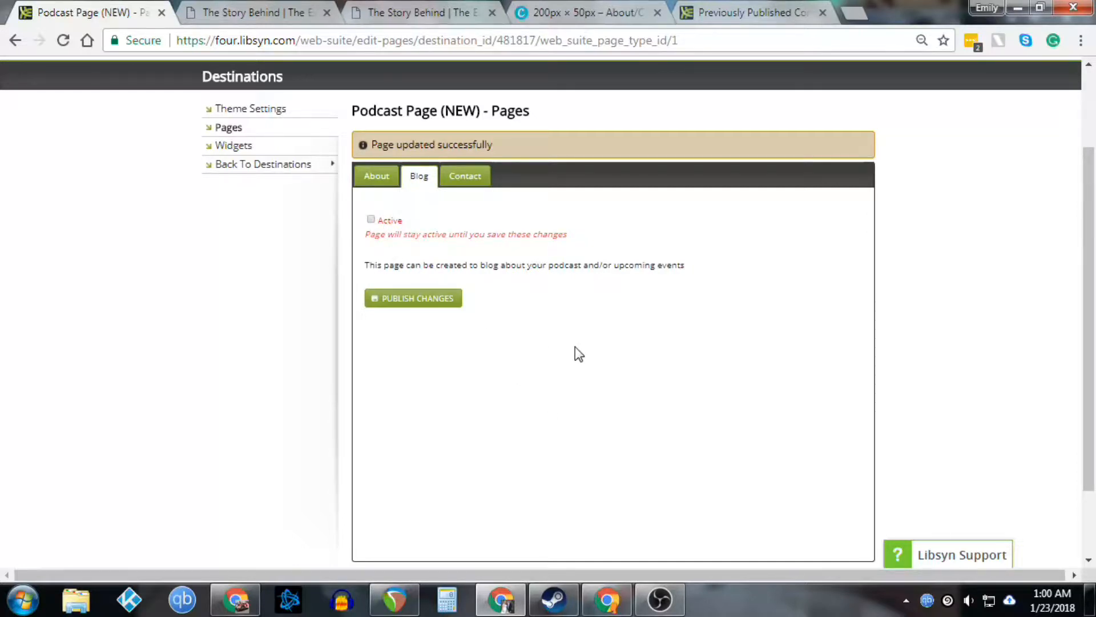
{"action": "left_click", "coordinate": [482, 182]}
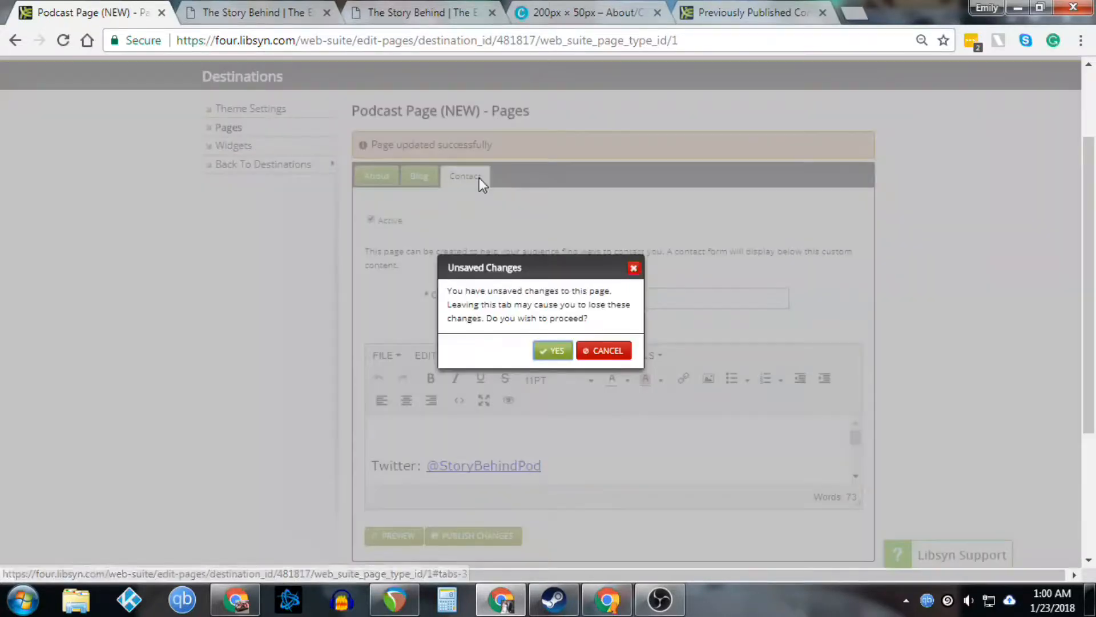
{"action": "left_click", "coordinate": [557, 352]}
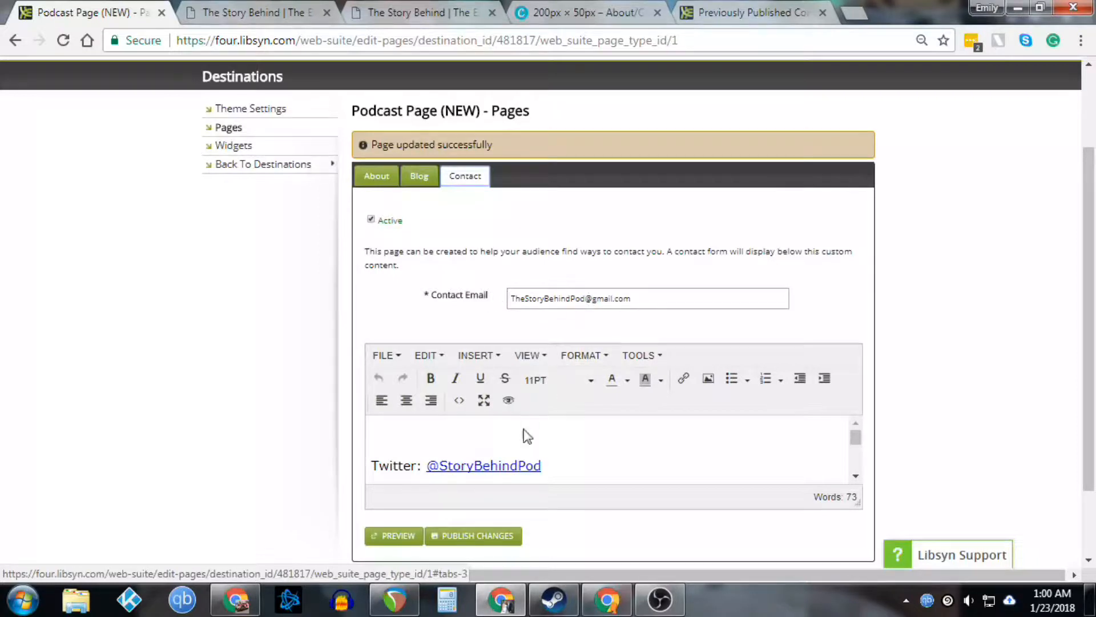
Review the Contact page content from the Twitter, Facebook and Instagram links down to the email link
{"action": "scroll", "coordinate": [614, 470], "scroll_direction": "down", "scroll_amount": 2}
{"action": "scroll", "coordinate": [615, 469], "scroll_direction": "up", "scroll_amount": 2}
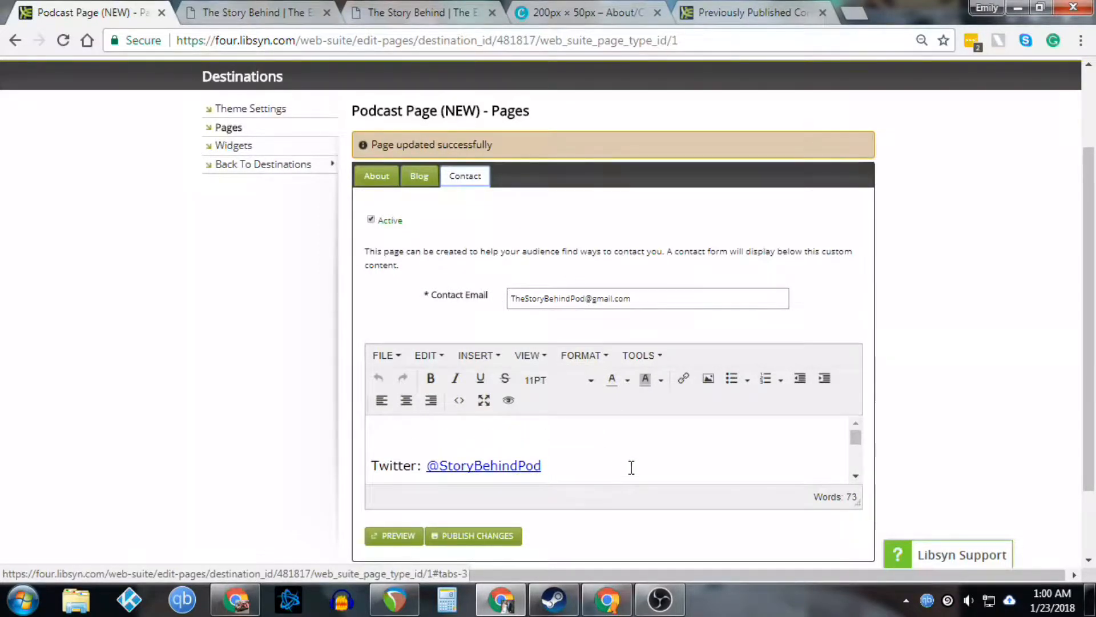
{"action": "scroll", "coordinate": [944, 440], "scroll_direction": "down", "scroll_amount": 2}
{"action": "scroll", "coordinate": [709, 359], "scroll_direction": "down", "scroll_amount": 2}
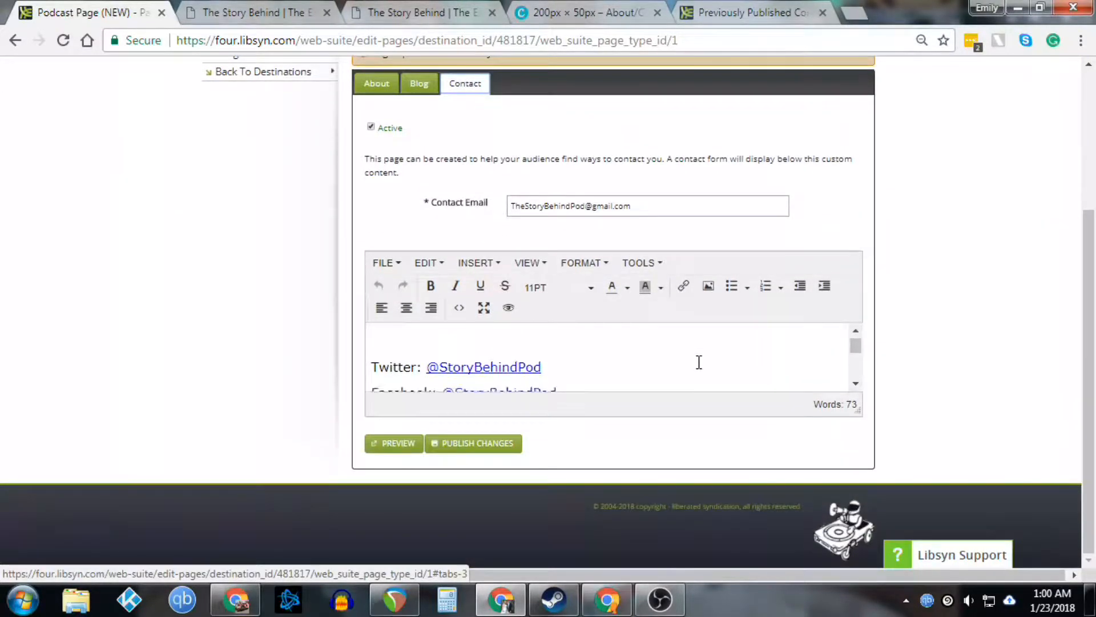
{"action": "scroll", "coordinate": [702, 361], "scroll_direction": "up", "scroll_amount": 2}
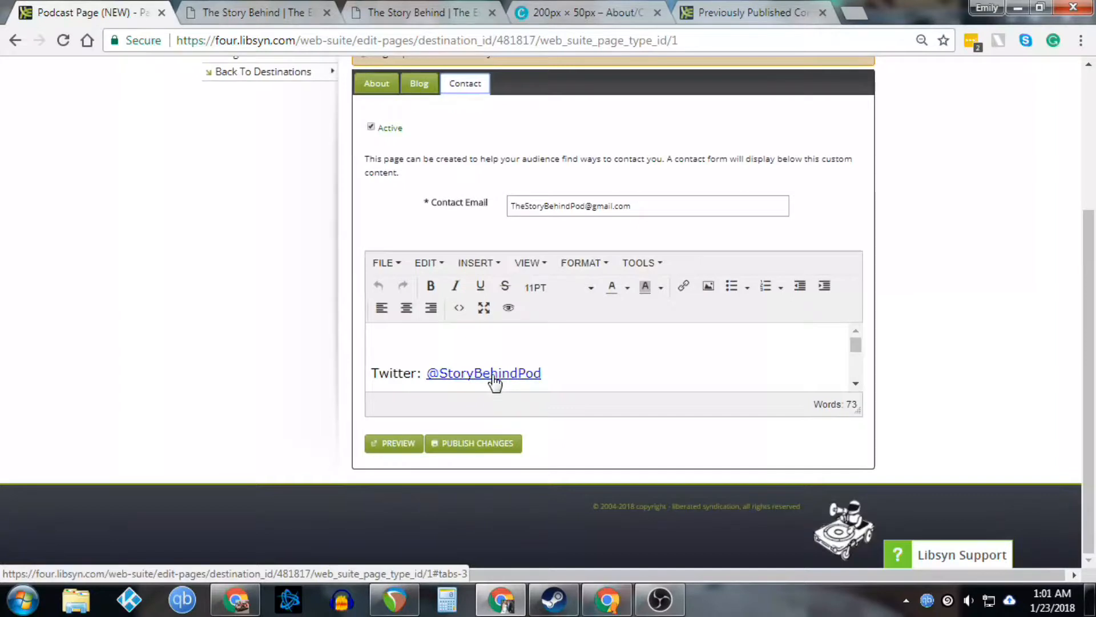
{"action": "scroll", "coordinate": [494, 383], "scroll_direction": "down", "scroll_amount": 2}
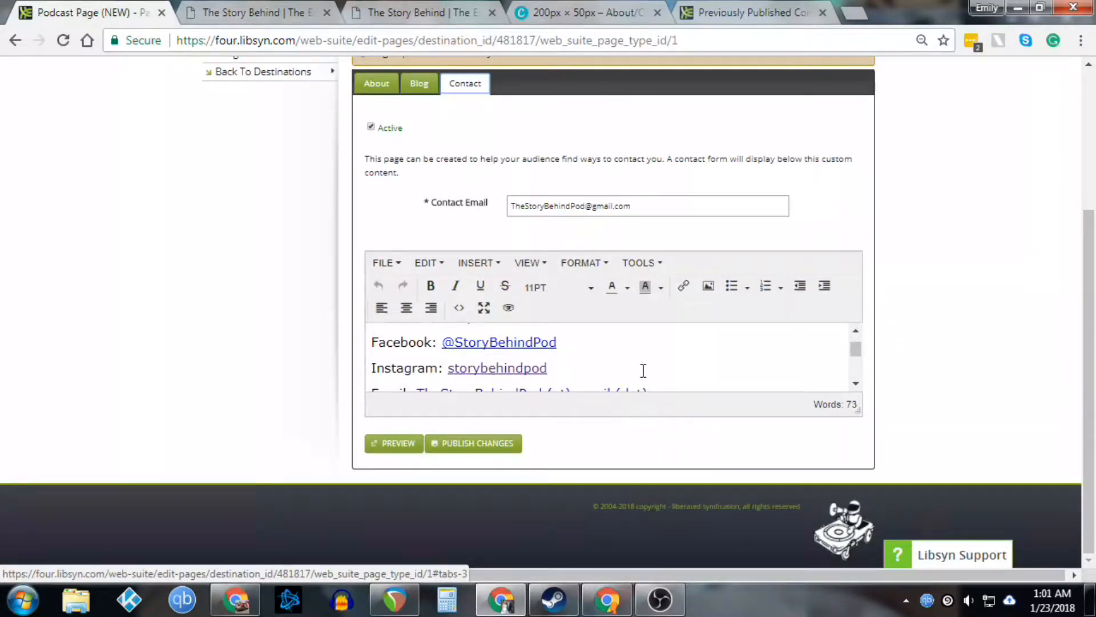
{"action": "scroll", "coordinate": [643, 370], "scroll_direction": "down", "scroll_amount": 2}
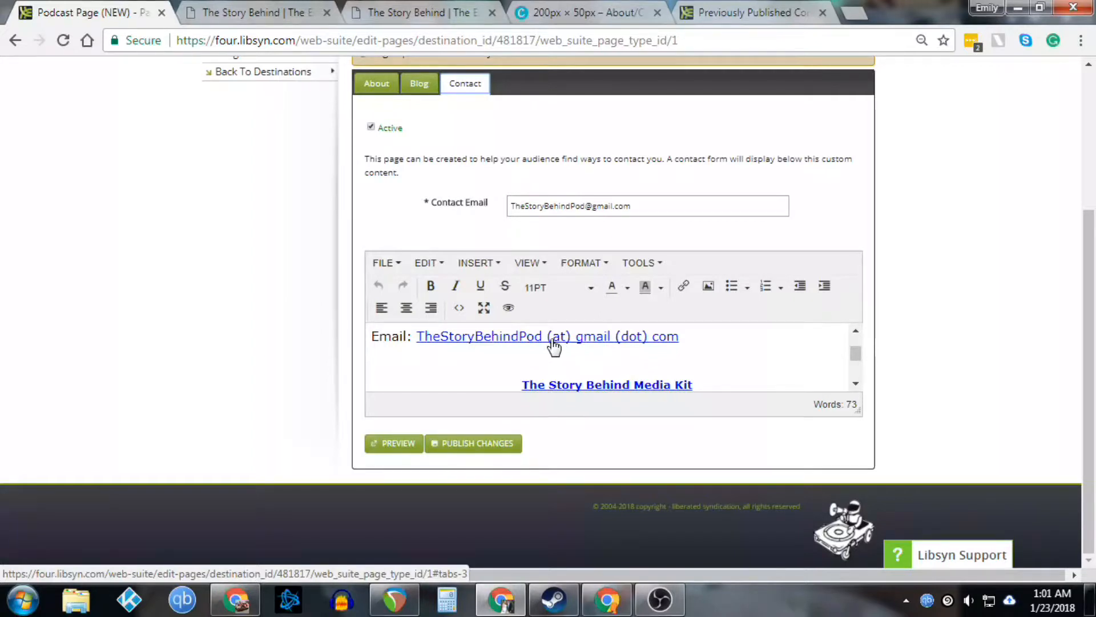
Inspect the link settings of the email address, cancel without changes, and check the content down to the Media Kit link
{"action": "right_click", "coordinate": [515, 343]}
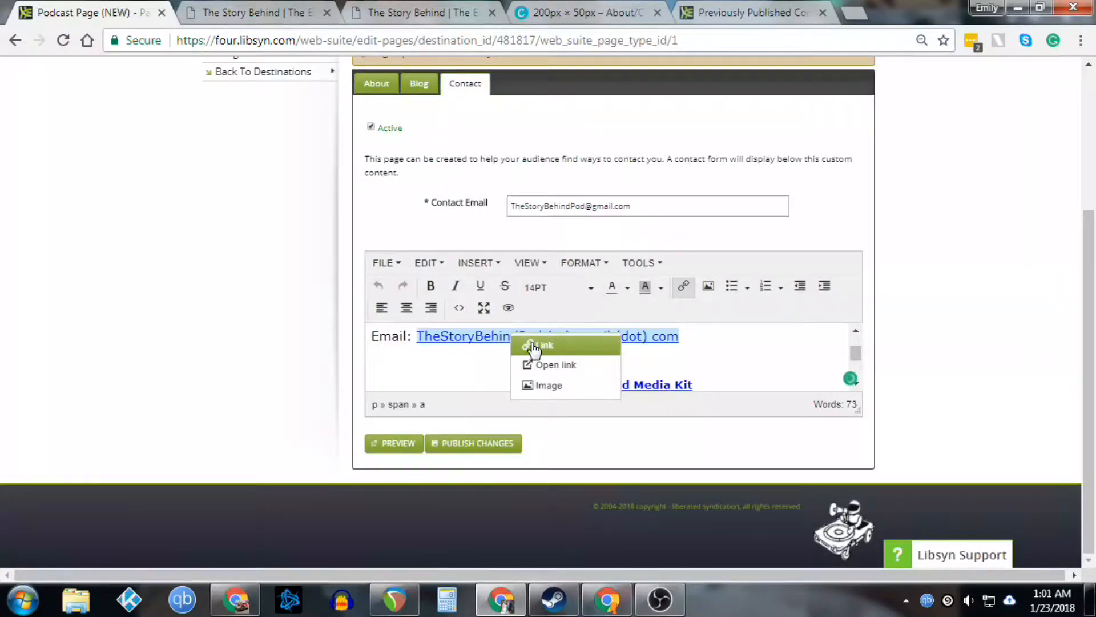
{"action": "left_click", "coordinate": [532, 344]}
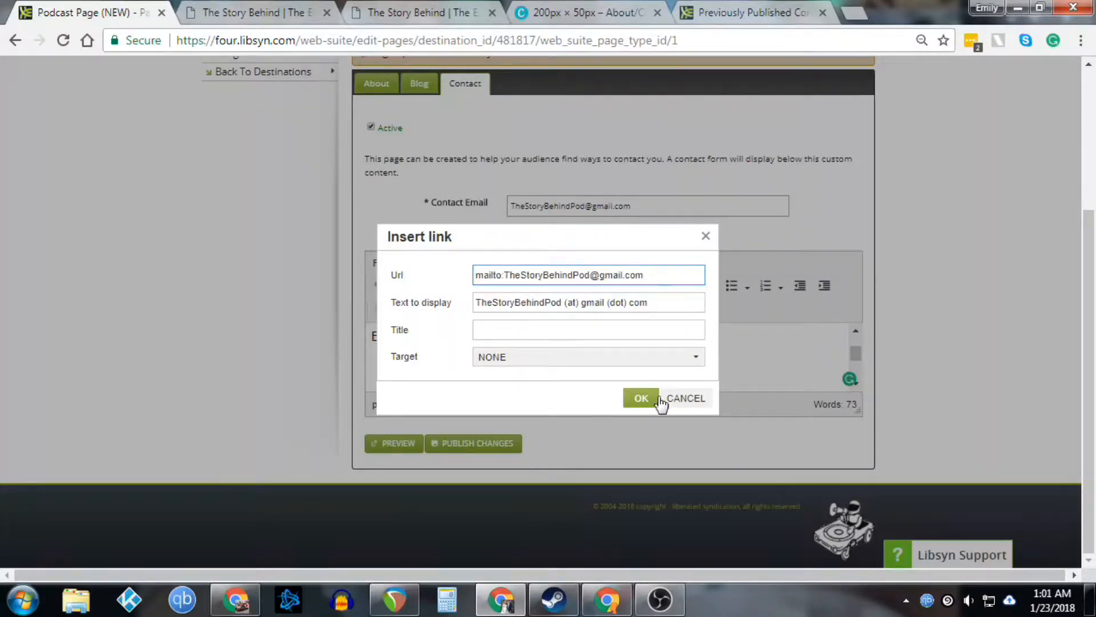
{"action": "left_click", "coordinate": [679, 402]}
{"action": "scroll", "coordinate": [718, 362], "scroll_direction": "down", "scroll_amount": 2}
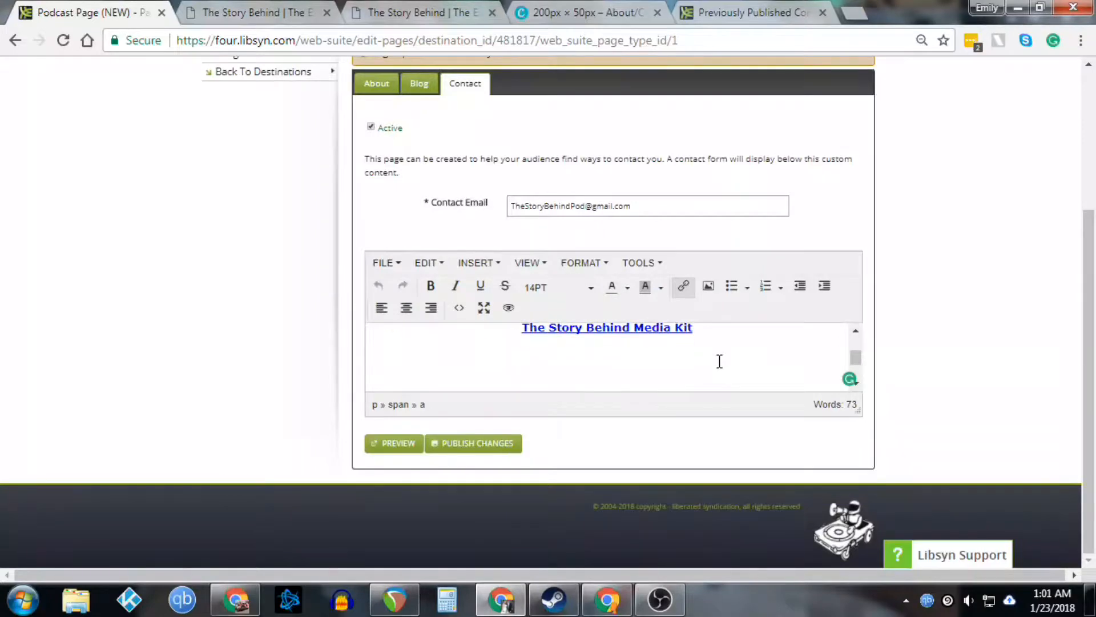
{"action": "scroll", "coordinate": [719, 362], "scroll_direction": "up", "scroll_amount": 1}
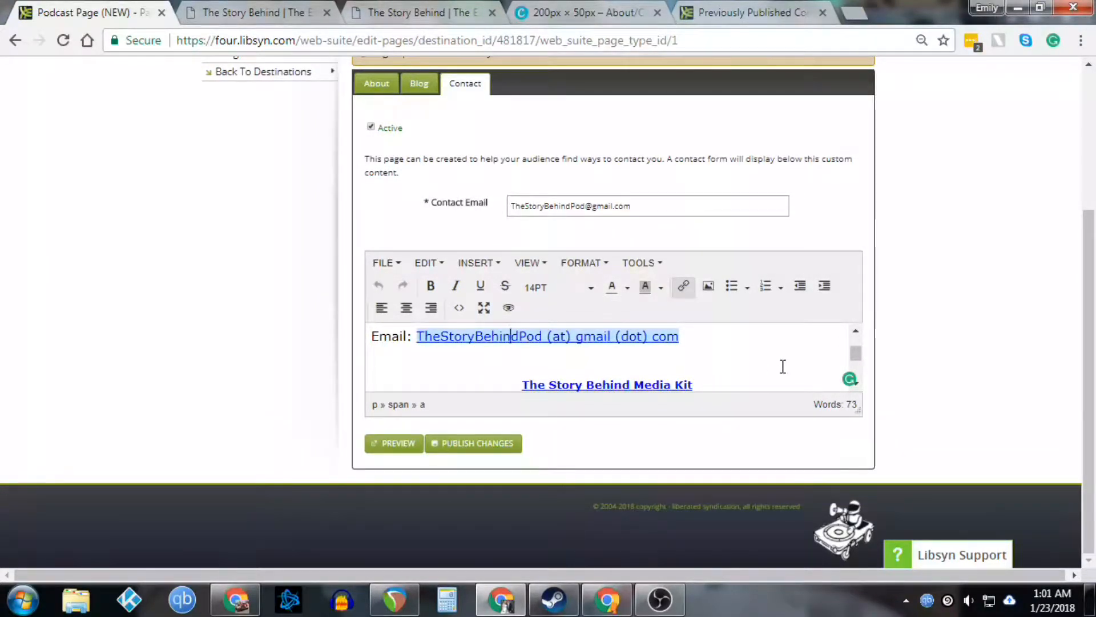
{"action": "scroll", "coordinate": [782, 367], "scroll_direction": "down", "scroll_amount": 1}
{"action": "scroll", "coordinate": [783, 365], "scroll_direction": "up", "scroll_amount": 1}
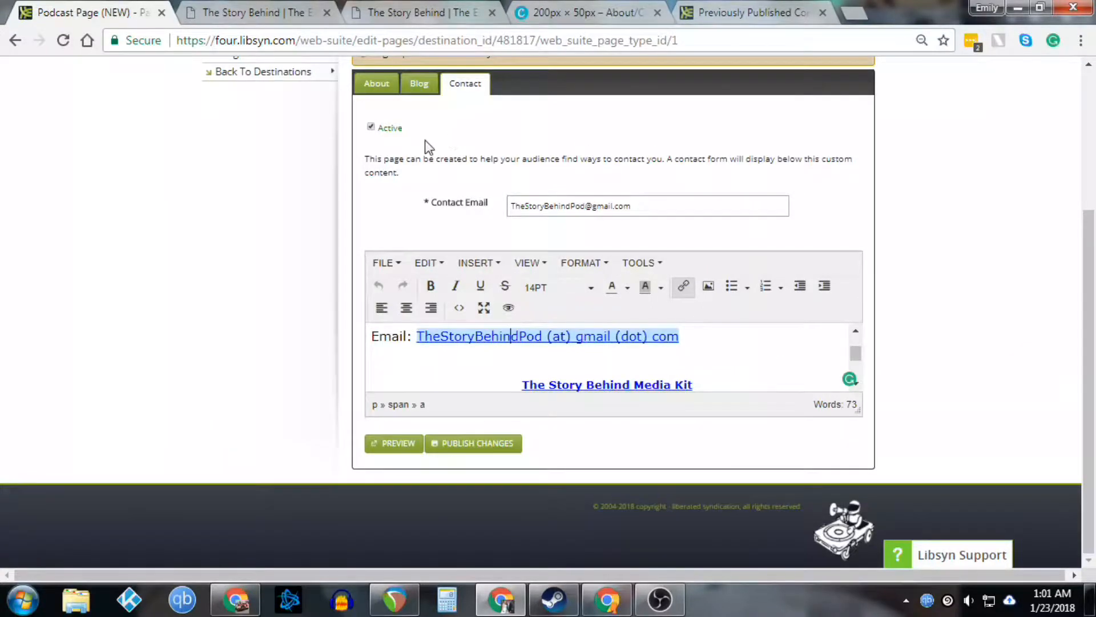
{"action": "scroll", "coordinate": [863, 302], "scroll_direction": "up", "scroll_amount": 2}
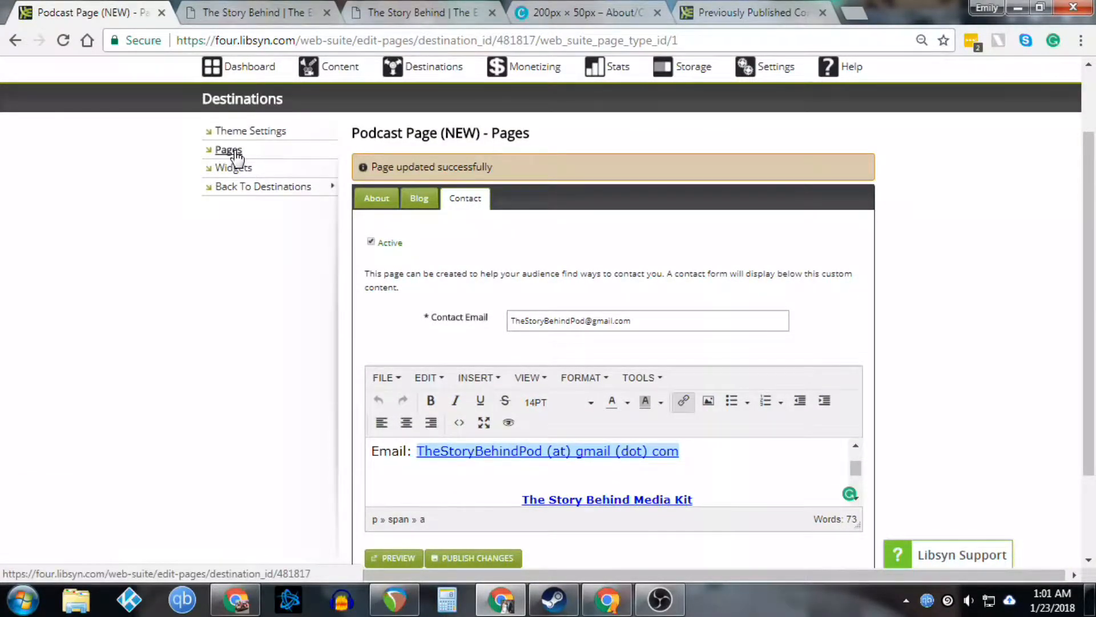
Check the header links and the Find Out More sidebar buttons on the live About/Contact page, and return to the page settings
{"action": "left_click", "coordinate": [273, 12]}
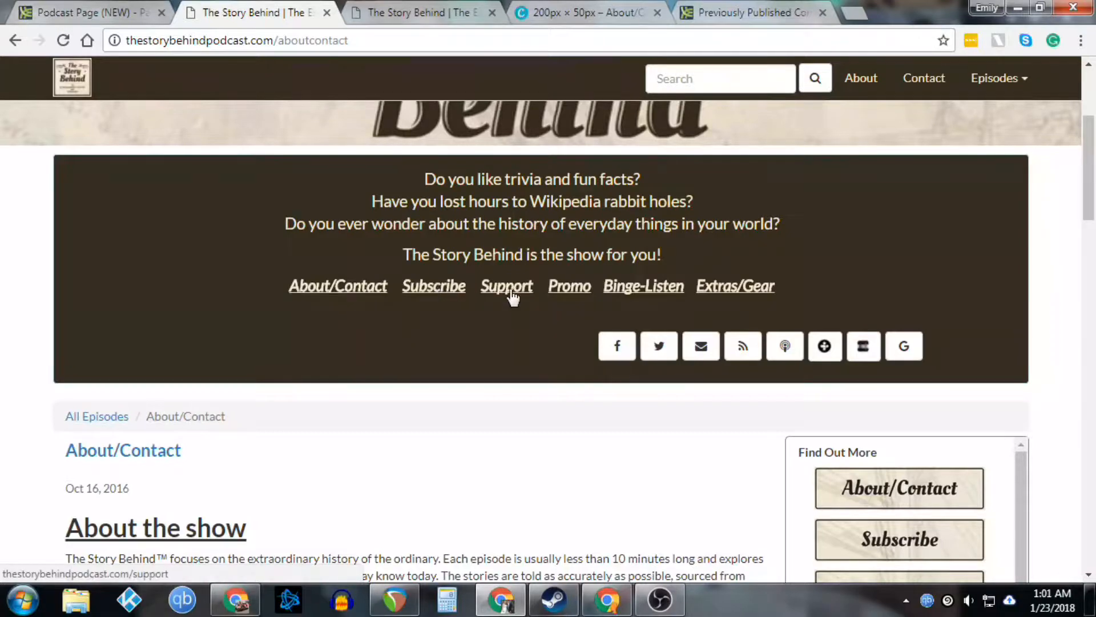
{"action": "scroll", "coordinate": [1078, 388], "scroll_direction": "down", "scroll_amount": 4}
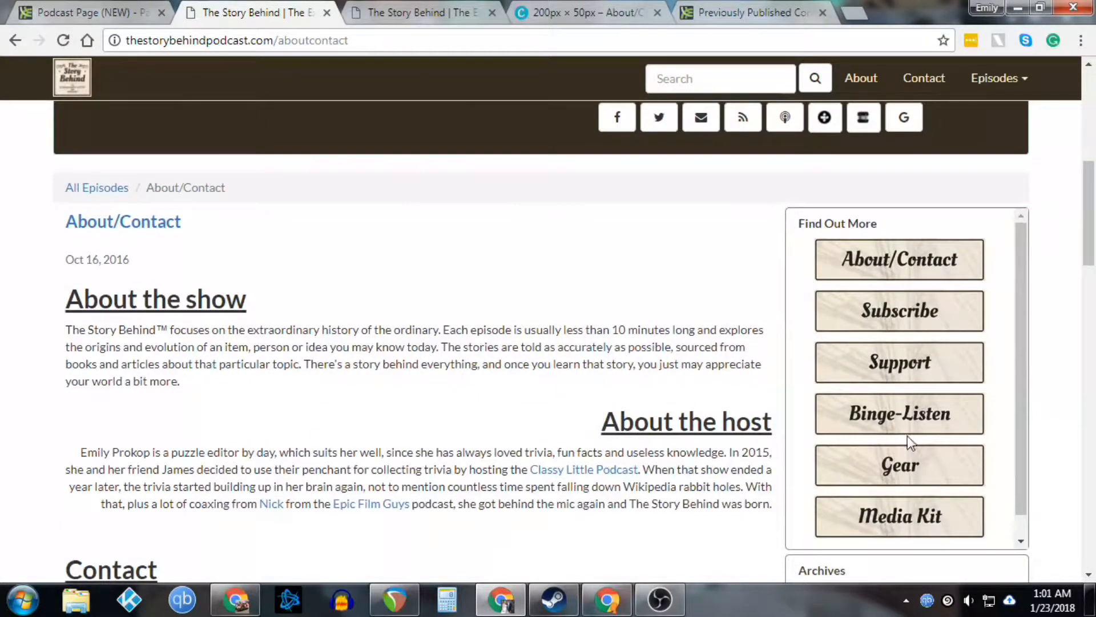
{"action": "left_click", "coordinate": [101, 17]}
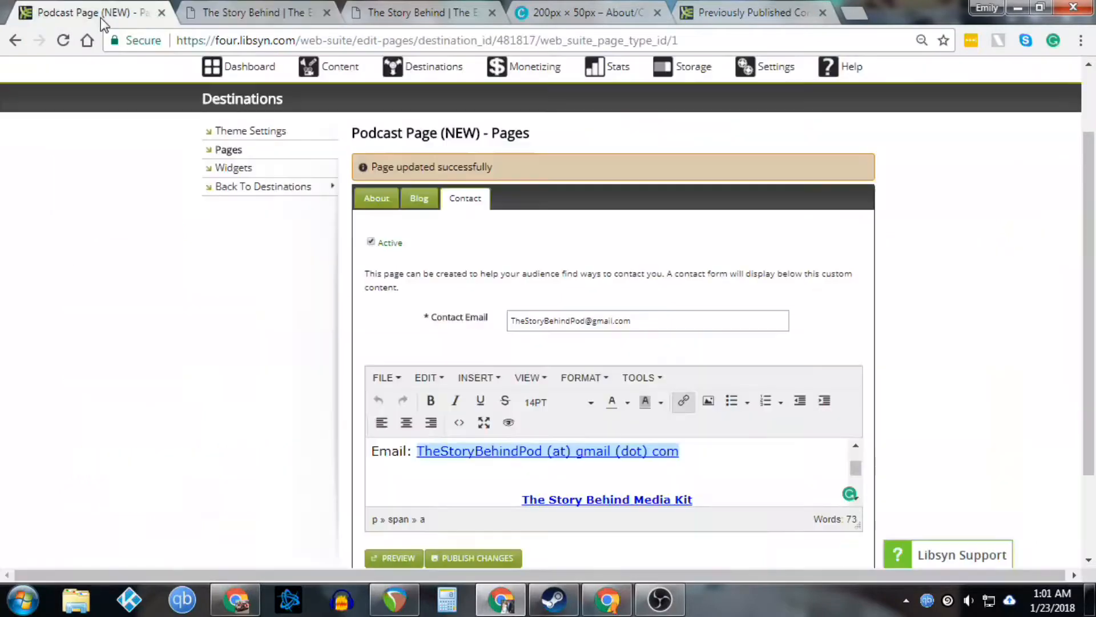
Open the Podcast Page widget settings, examine the Facebook and Twitter widgets available to add, and return to the widget list
{"action": "left_click", "coordinate": [228, 169]}
{"action": "left_click", "coordinate": [551, 344]}
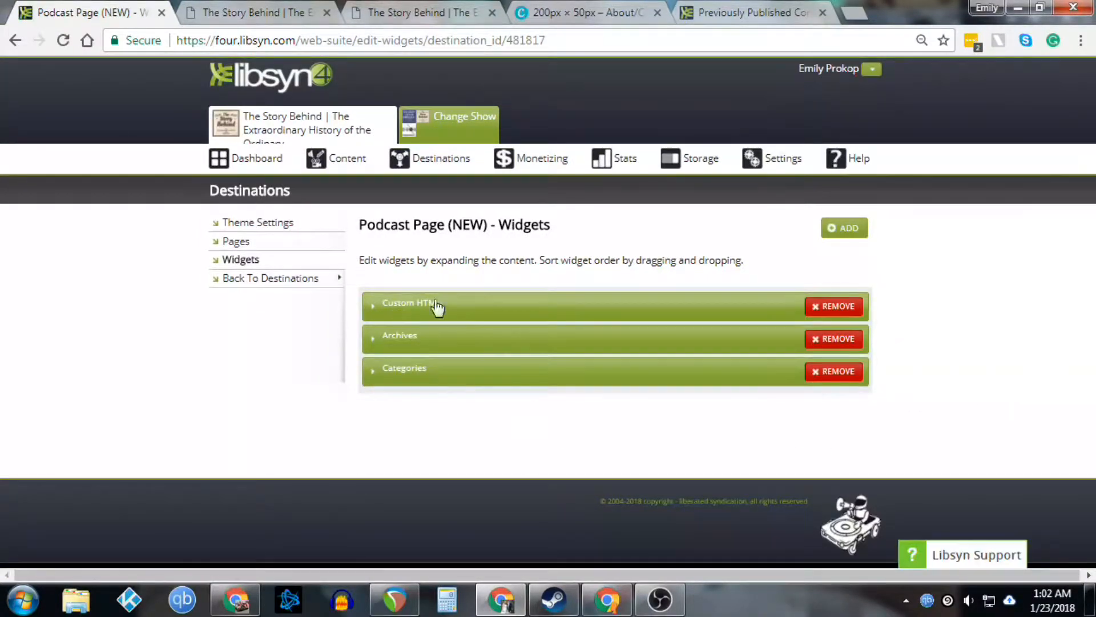
{"action": "left_click", "coordinate": [839, 233]}
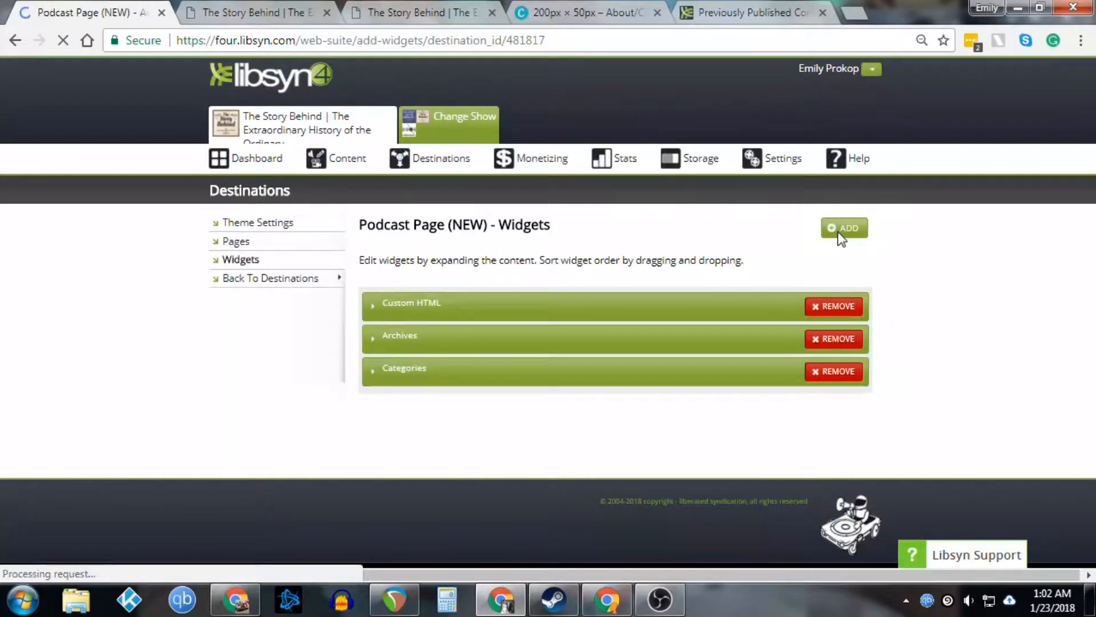
{"action": "scroll", "coordinate": [428, 338], "scroll_direction": "down", "scroll_amount": 3}
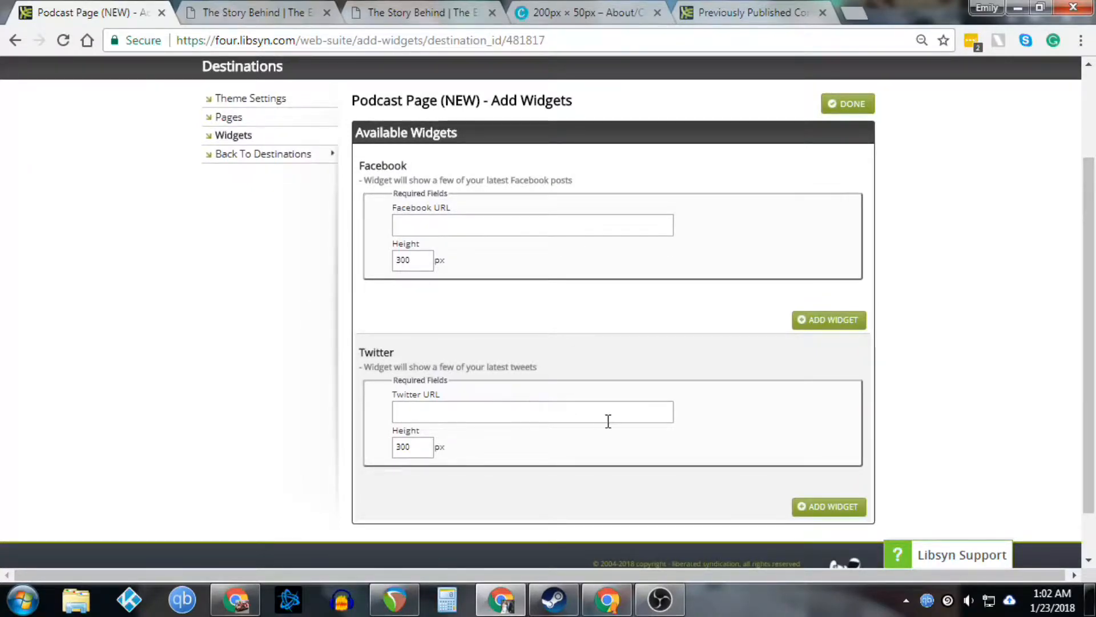
{"action": "scroll", "coordinate": [606, 421], "scroll_direction": "down", "scroll_amount": 1}
{"action": "scroll", "coordinate": [606, 420], "scroll_direction": "up", "scroll_amount": 2}
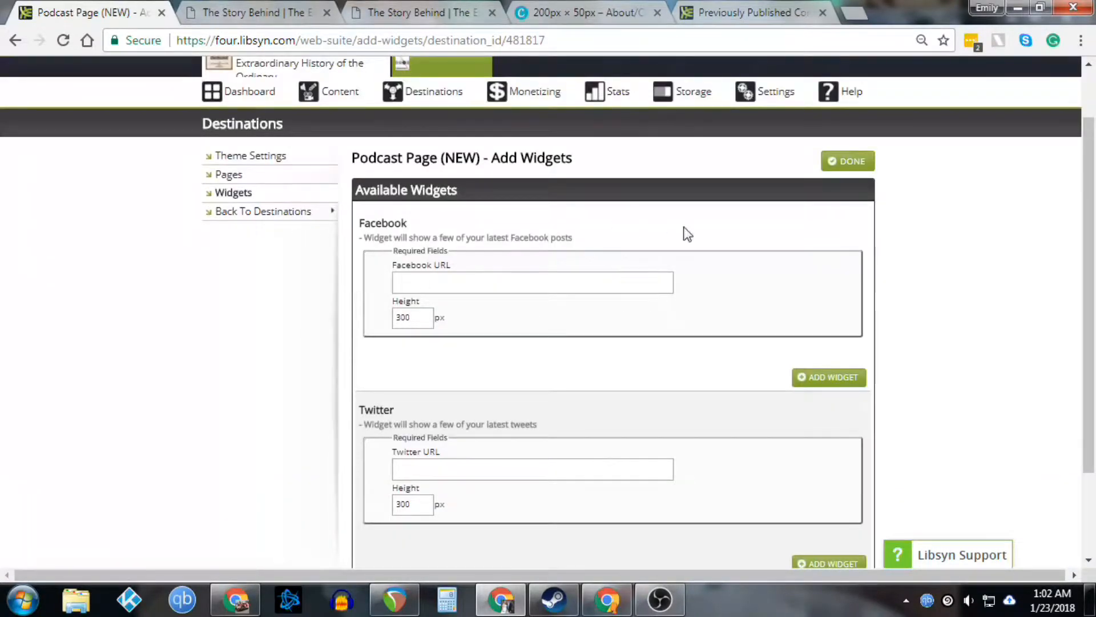
{"action": "left_click", "coordinate": [251, 192]}
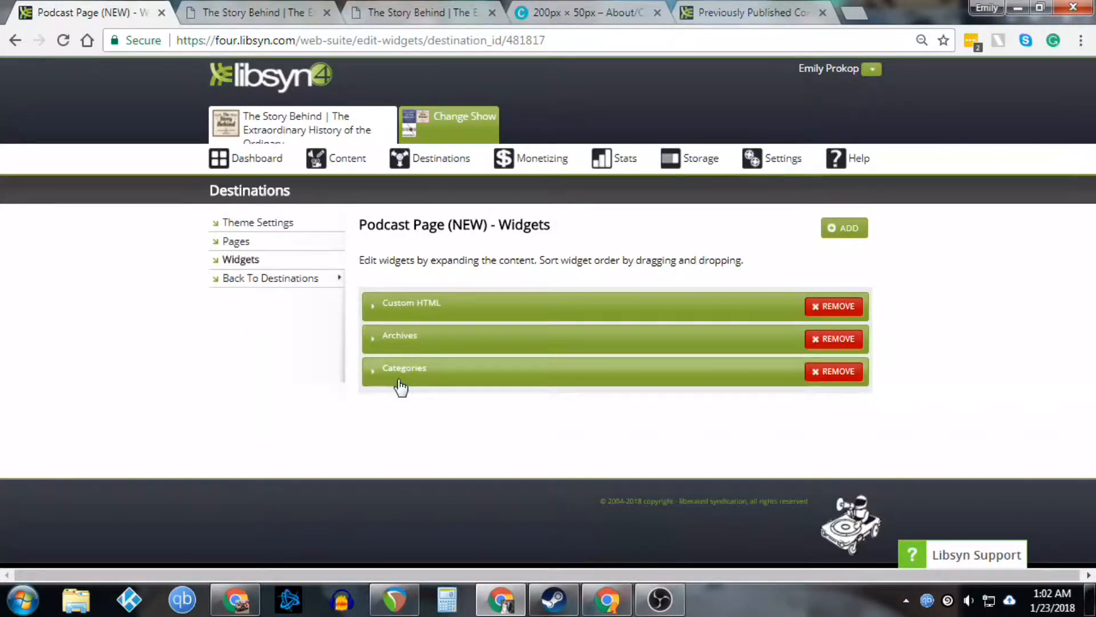
Examine how the Categories widget lists the episode categories in the sidebar of the live About/Contact page
{"action": "left_click", "coordinate": [234, 11]}
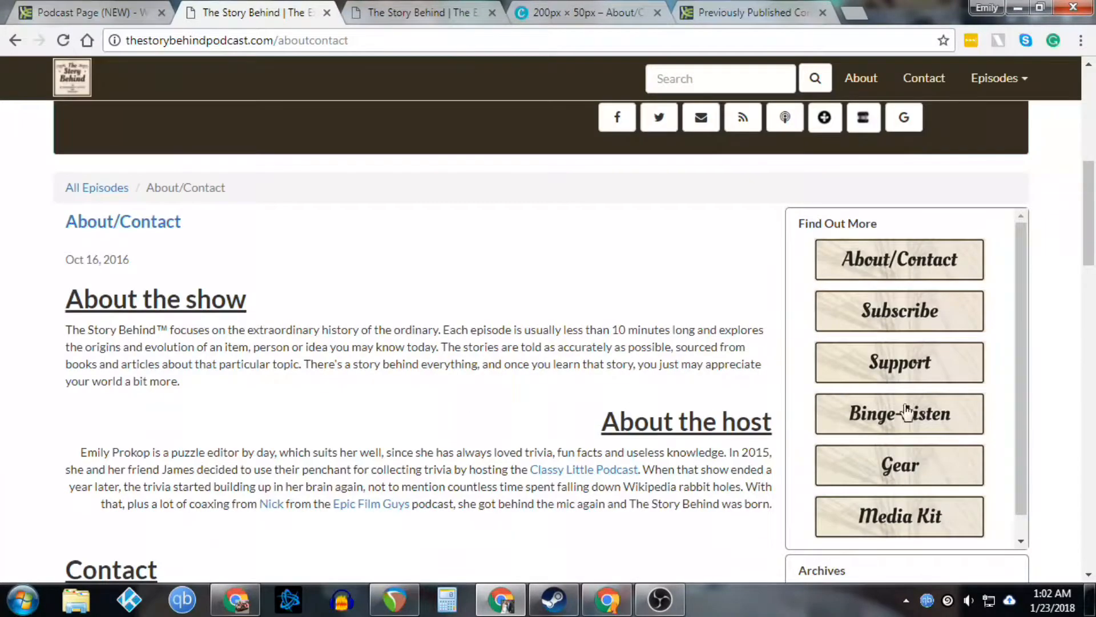
{"action": "scroll", "coordinate": [1069, 443], "scroll_direction": "down", "scroll_amount": 6}
{"action": "scroll", "coordinate": [1073, 443], "scroll_direction": "down", "scroll_amount": 3}
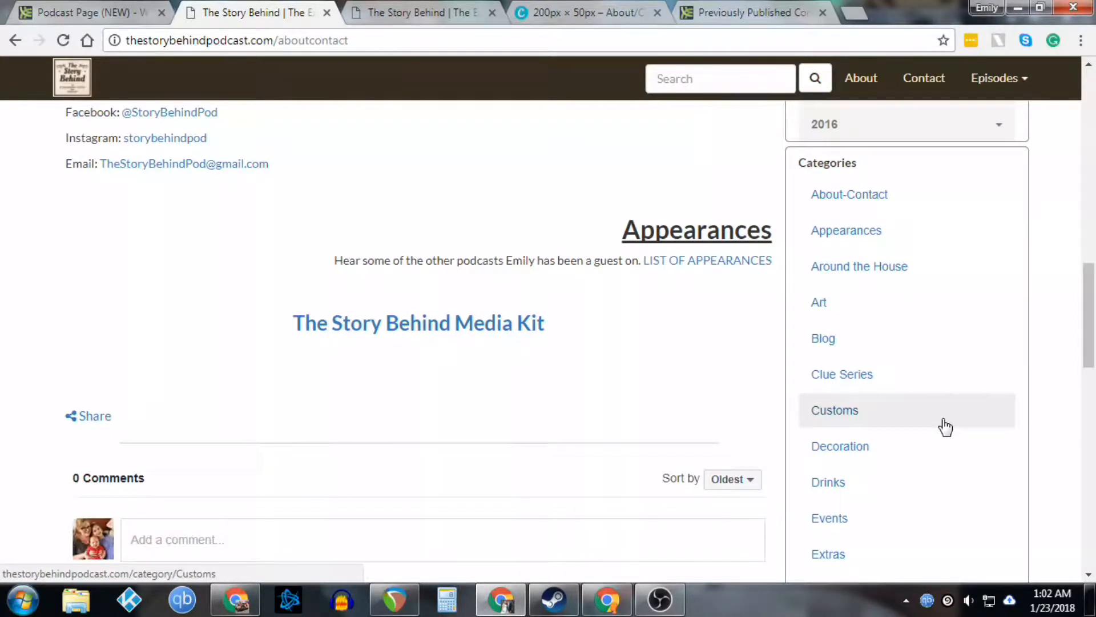
{"action": "scroll", "coordinate": [945, 426], "scroll_direction": "down", "scroll_amount": 1}
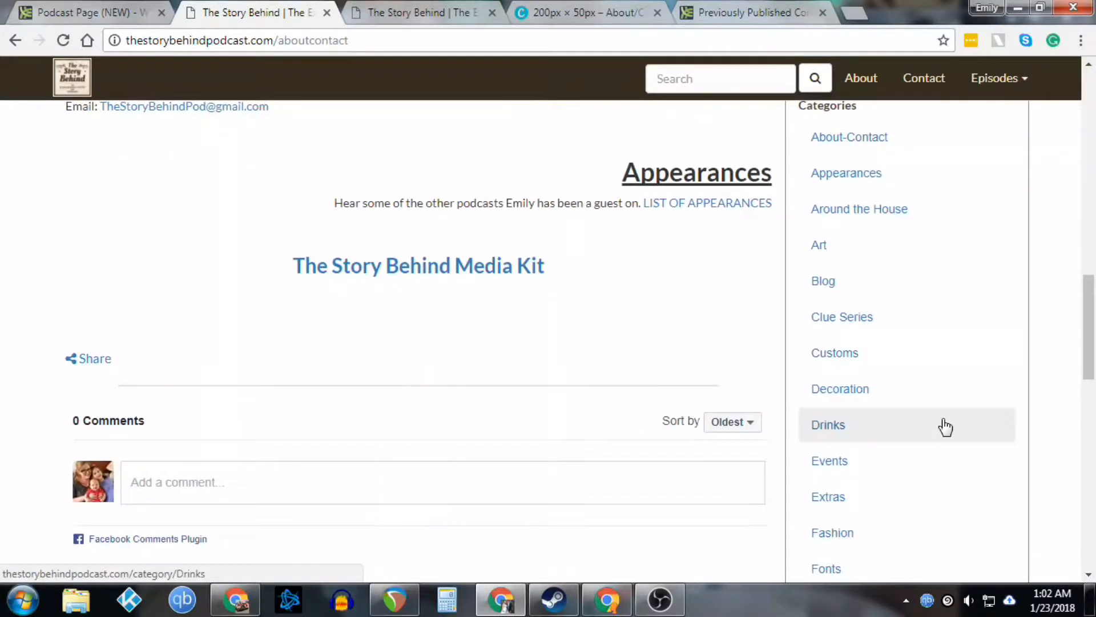
{"action": "scroll", "coordinate": [946, 426], "scroll_direction": "down", "scroll_amount": 2}
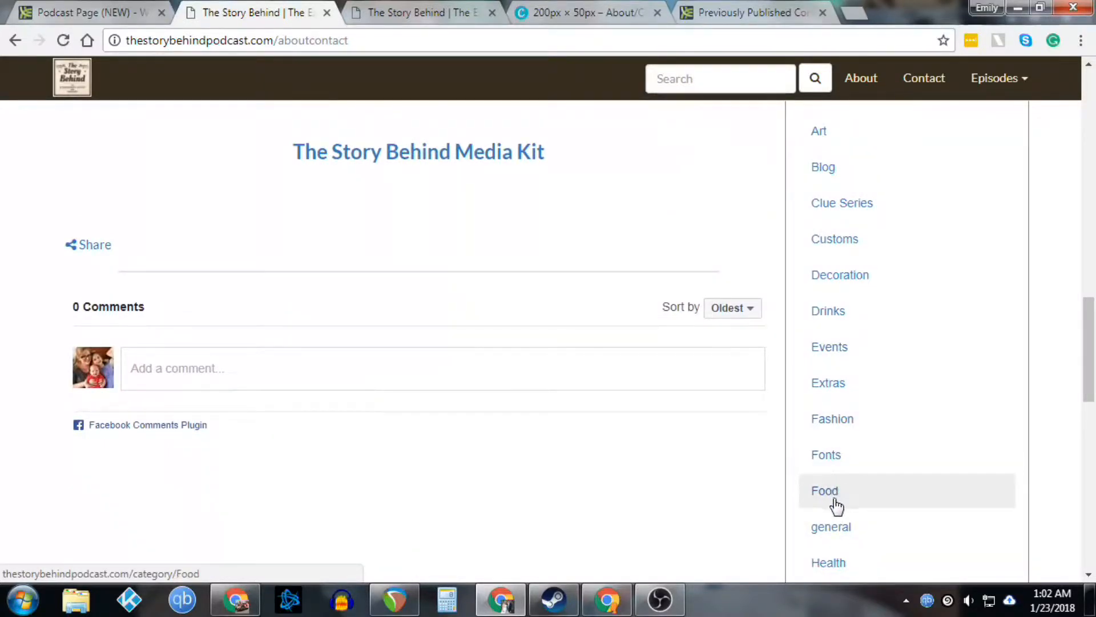
{"action": "scroll", "coordinate": [880, 532], "scroll_direction": "down", "scroll_amount": 1}
{"action": "scroll", "coordinate": [879, 532], "scroll_direction": "down", "scroll_amount": 2}
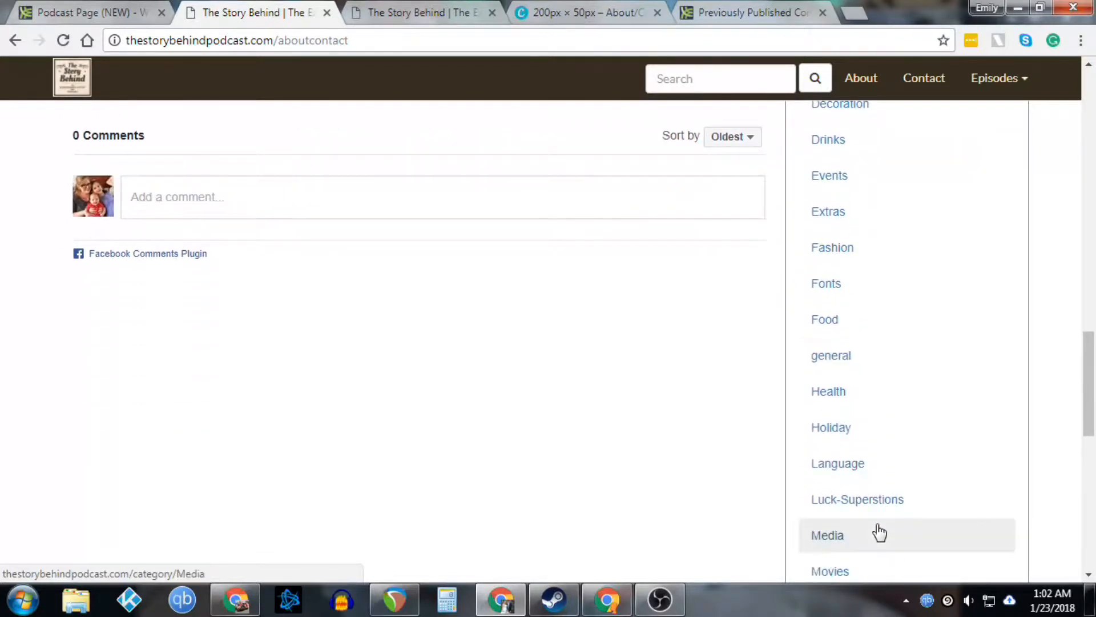
{"action": "scroll", "coordinate": [880, 532], "scroll_direction": "down", "scroll_amount": 4}
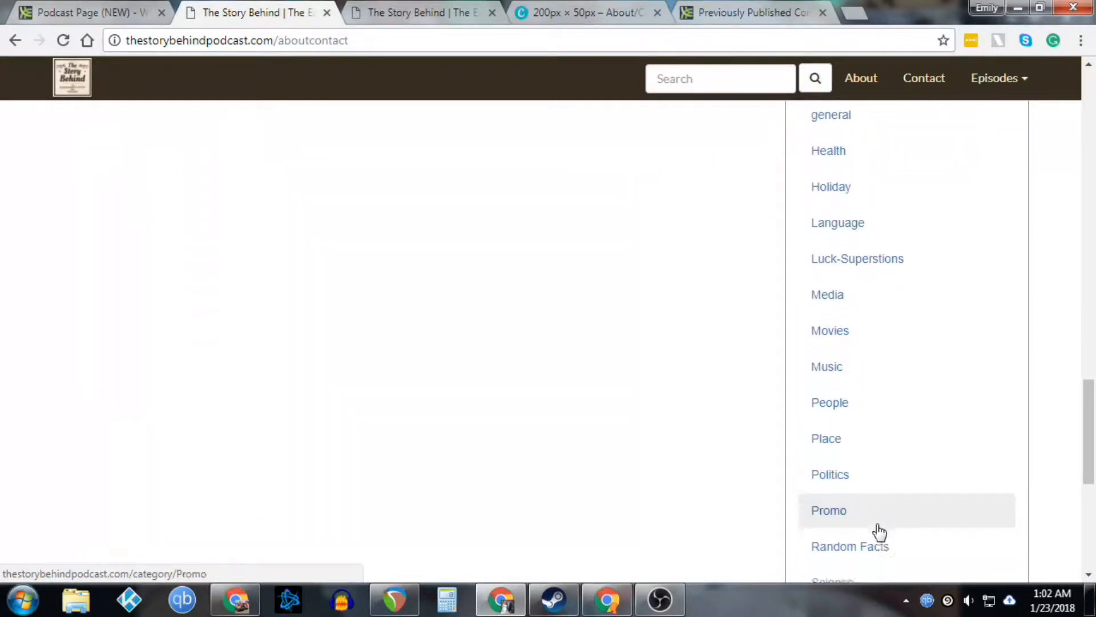
{"action": "scroll", "coordinate": [880, 532], "scroll_direction": "down", "scroll_amount": 3}
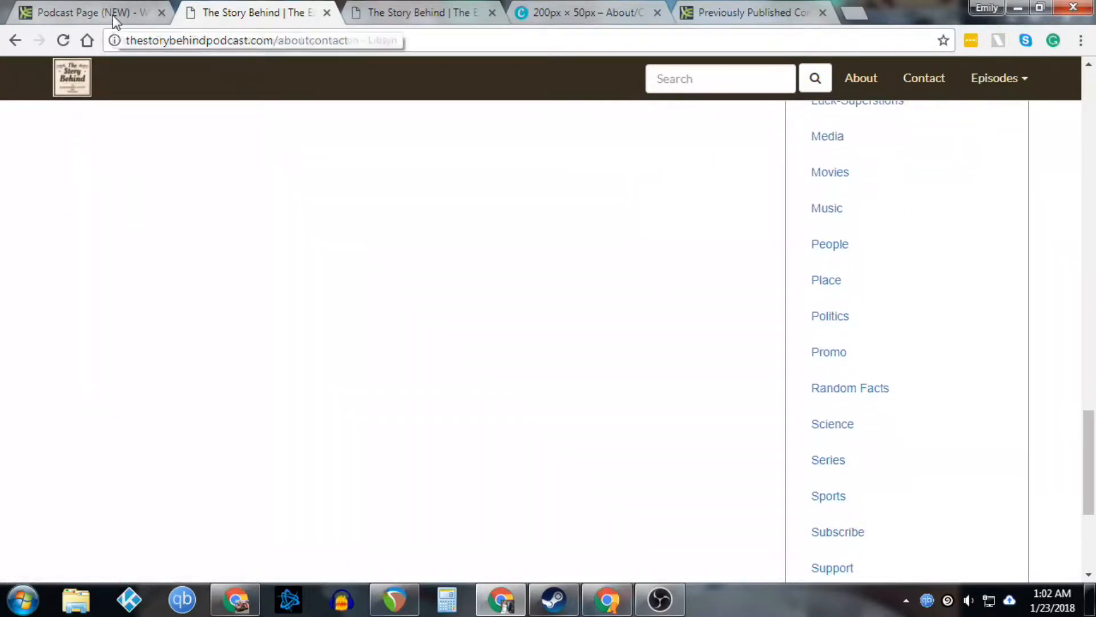
Compare the widget list with the live sidebar and expand the 2016 and 2017 archives to view their months
{"action": "left_click", "coordinate": [112, 15]}
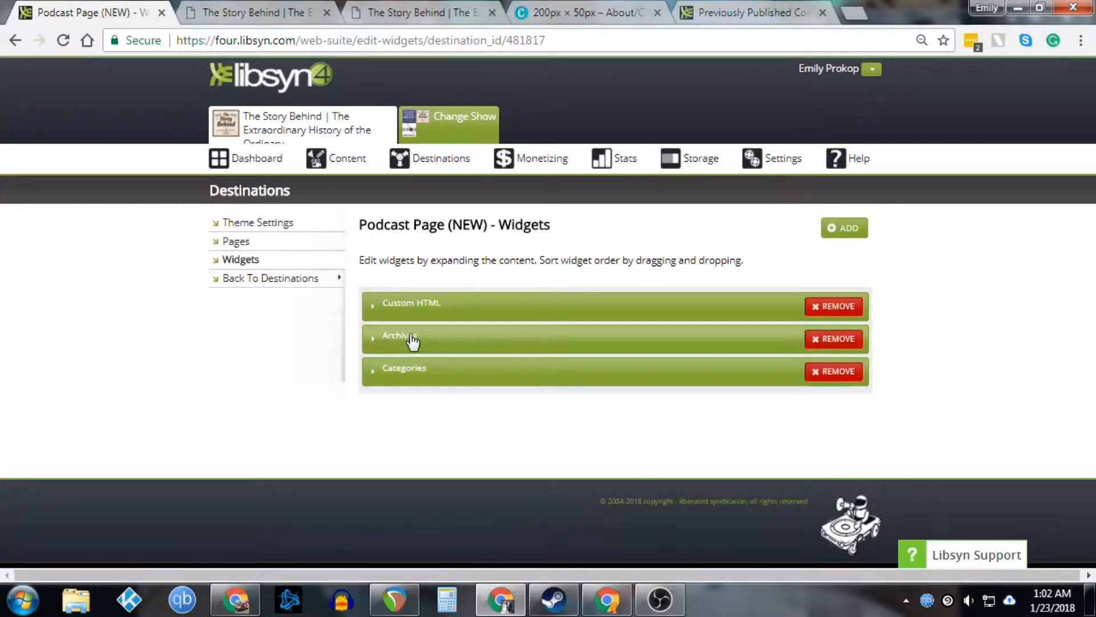
{"action": "left_click", "coordinate": [225, 15]}
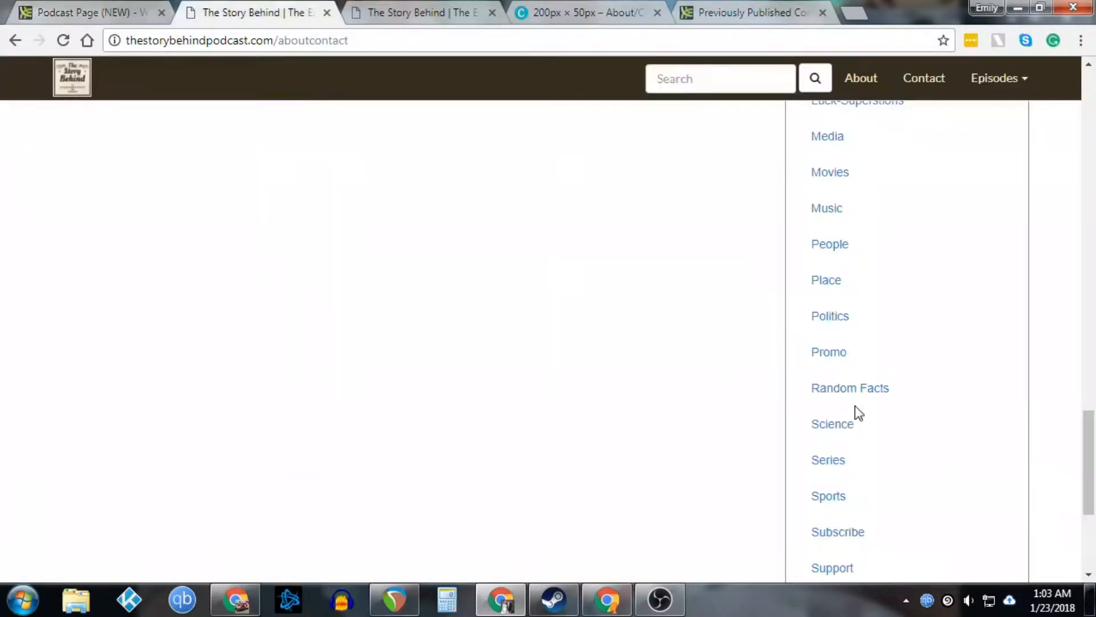
{"action": "scroll", "coordinate": [857, 411], "scroll_direction": "up", "scroll_amount": 15}
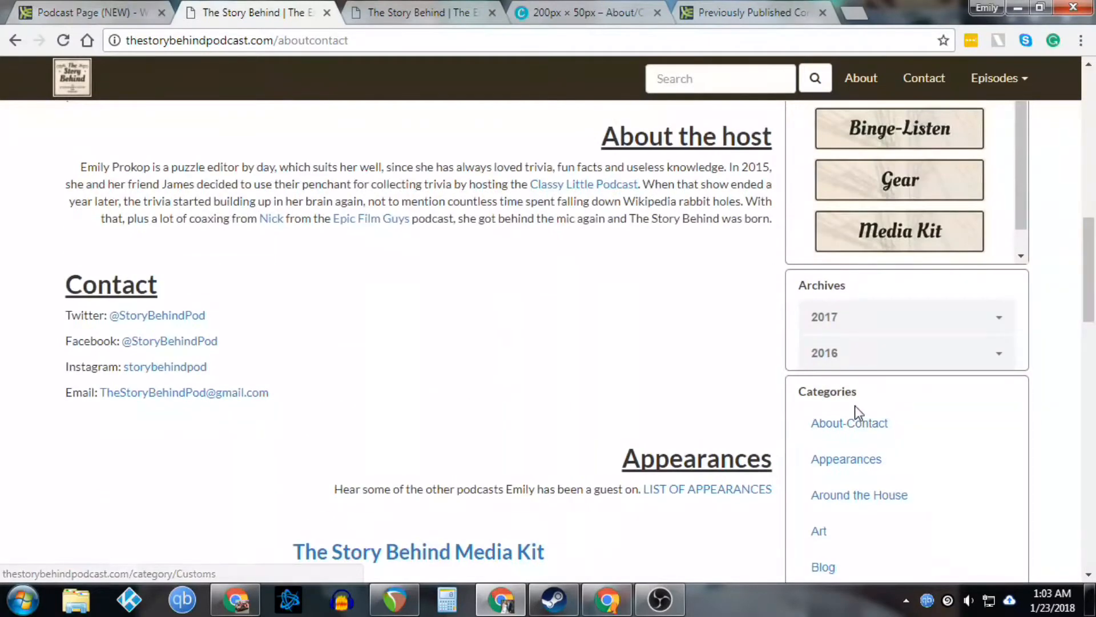
{"action": "left_click", "coordinate": [891, 355]}
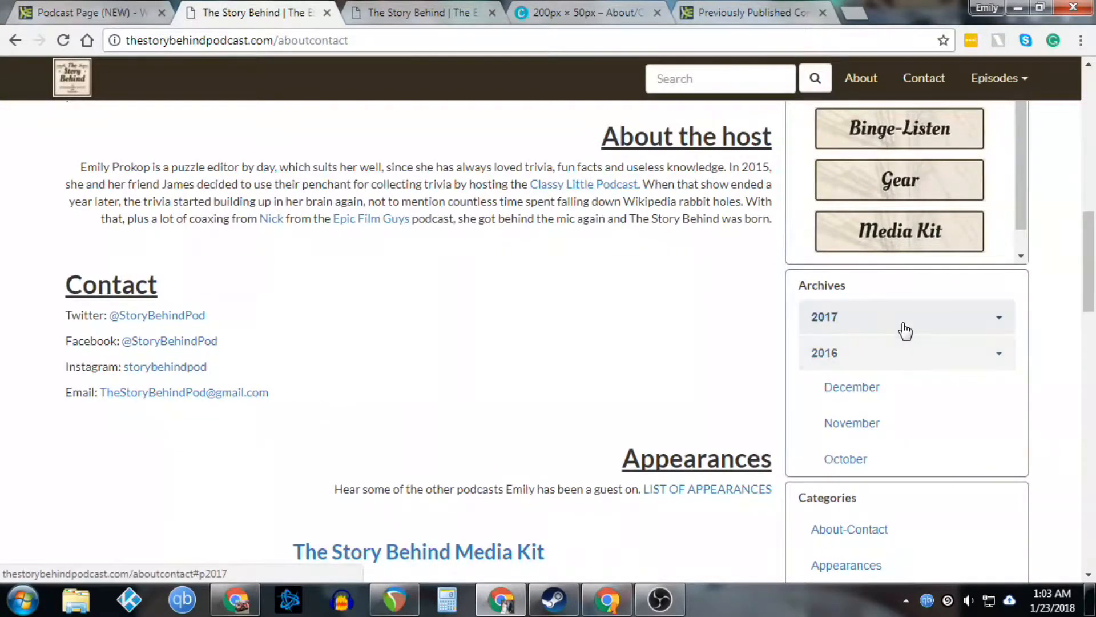
{"action": "left_click", "coordinate": [904, 329]}
{"action": "scroll", "coordinate": [925, 402], "scroll_direction": "down", "scroll_amount": 3}
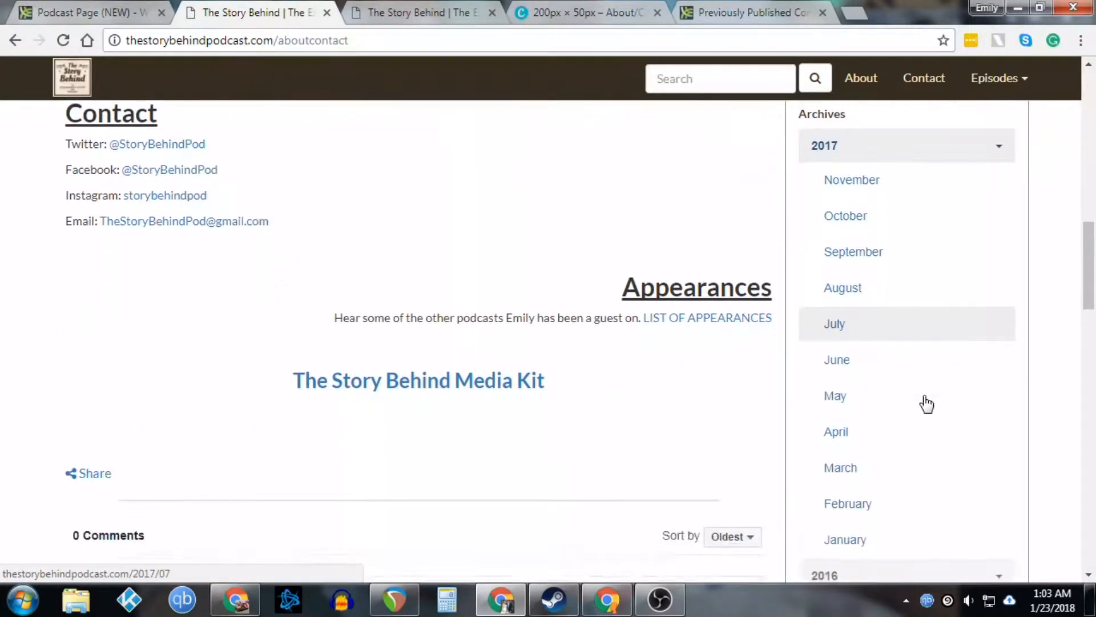
{"action": "scroll", "coordinate": [926, 404], "scroll_direction": "down", "scroll_amount": 1}
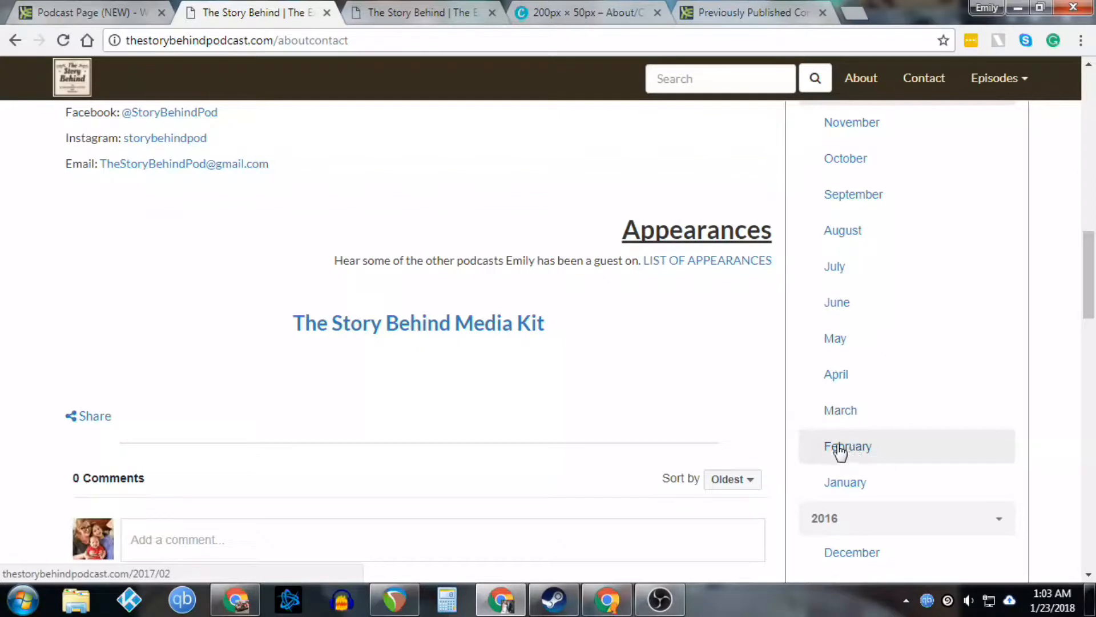
Return to the Podcast Page widget list and expand the Archives and Categories widgets to read their descriptions
{"action": "left_click", "coordinate": [63, 13]}
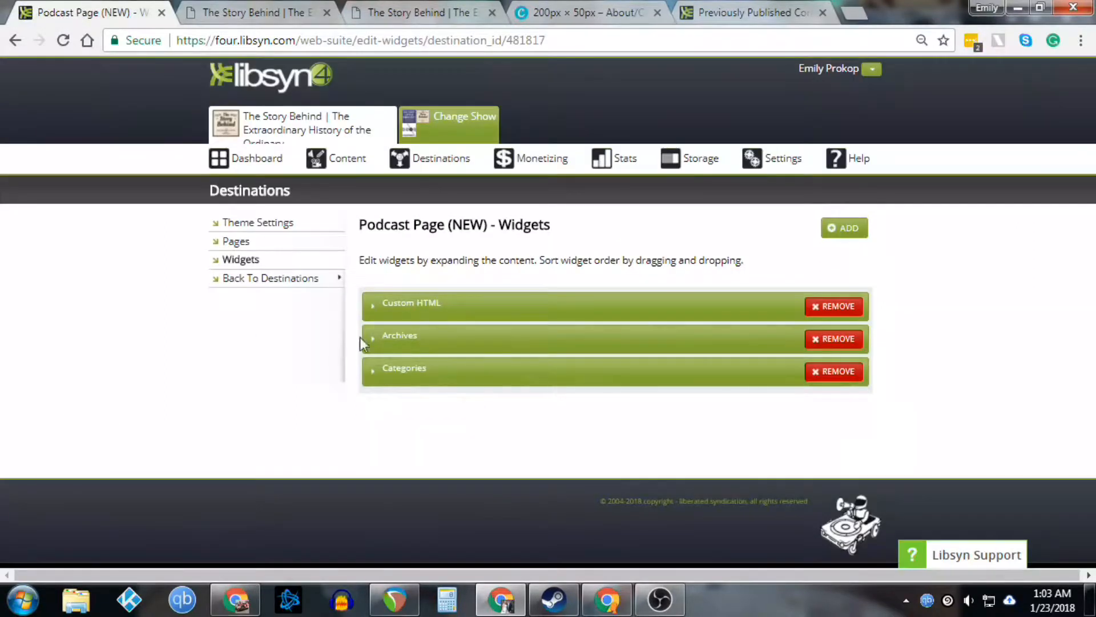
{"action": "left_click", "coordinate": [379, 342]}
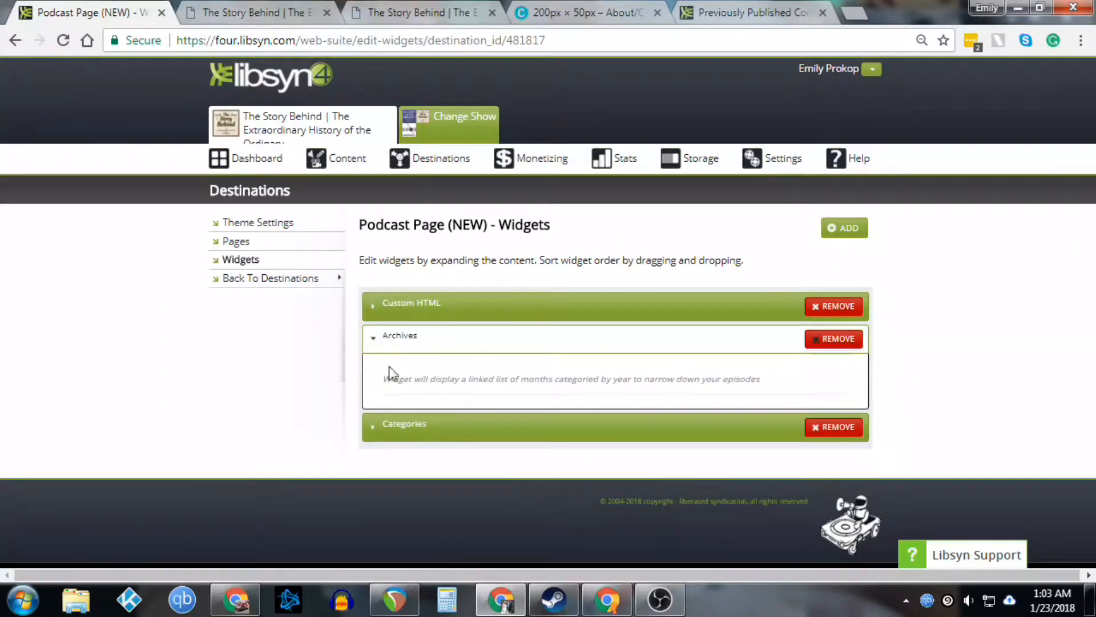
{"action": "left_click", "coordinate": [380, 427]}
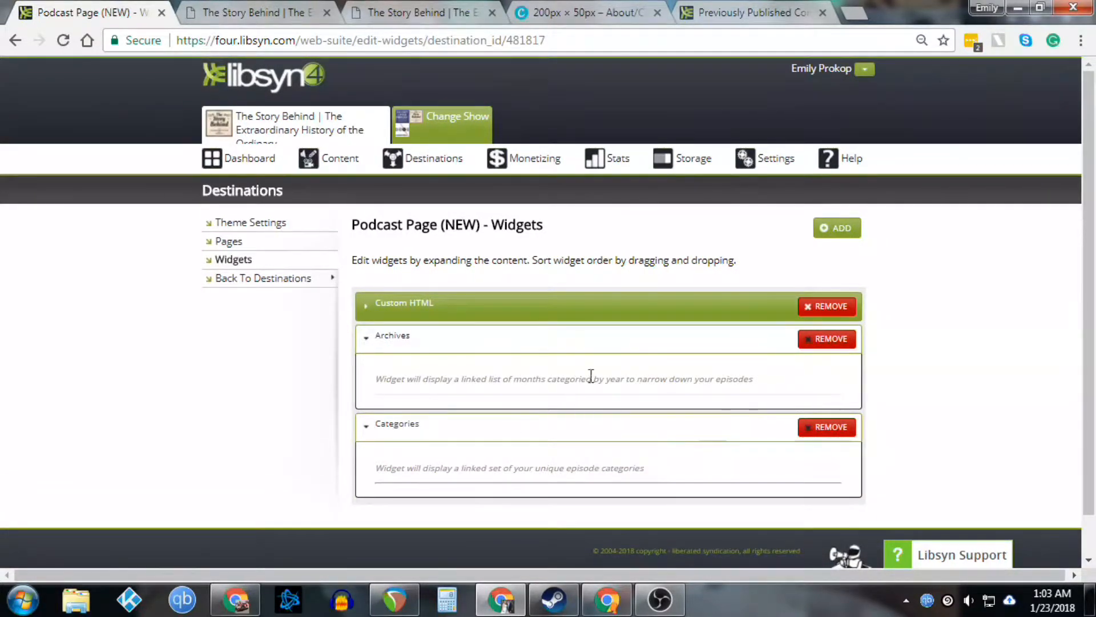
Expand the Custom HTML widget and examine its Find Out More heading and the About/Contact button image
{"action": "left_click", "coordinate": [424, 316]}
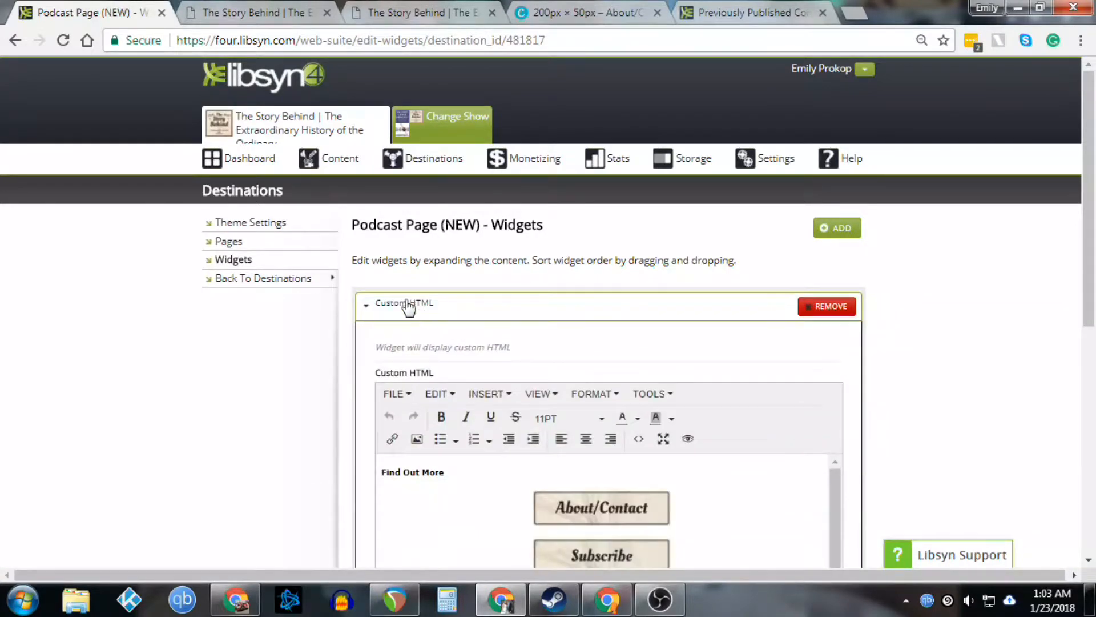
{"action": "scroll", "coordinate": [961, 465], "scroll_direction": "down", "scroll_amount": 3}
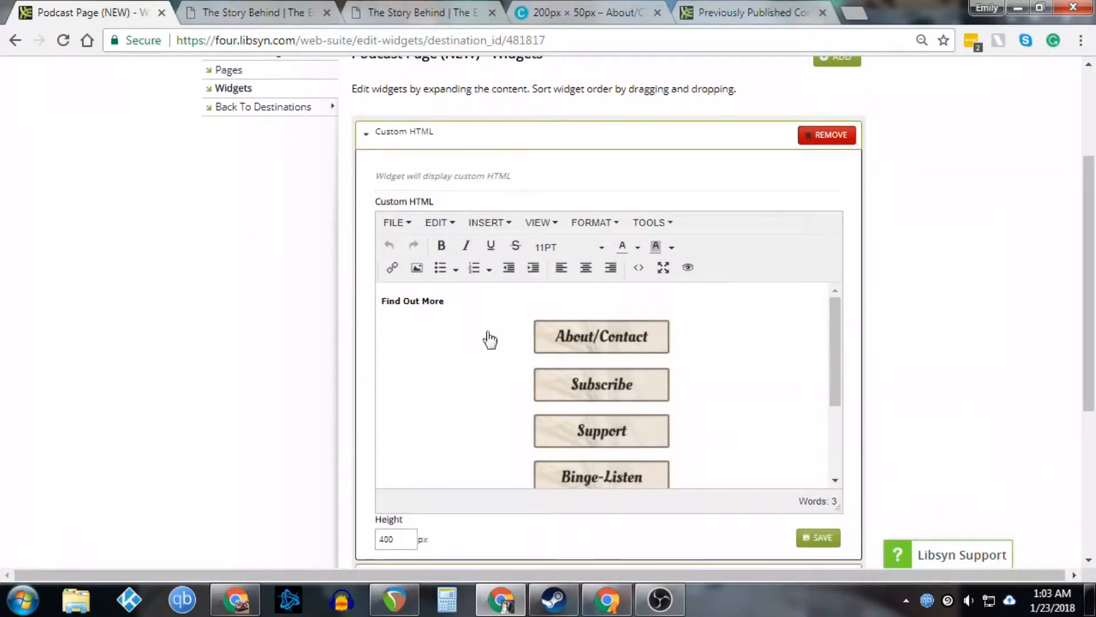
{"action": "left_click", "coordinate": [402, 303]}
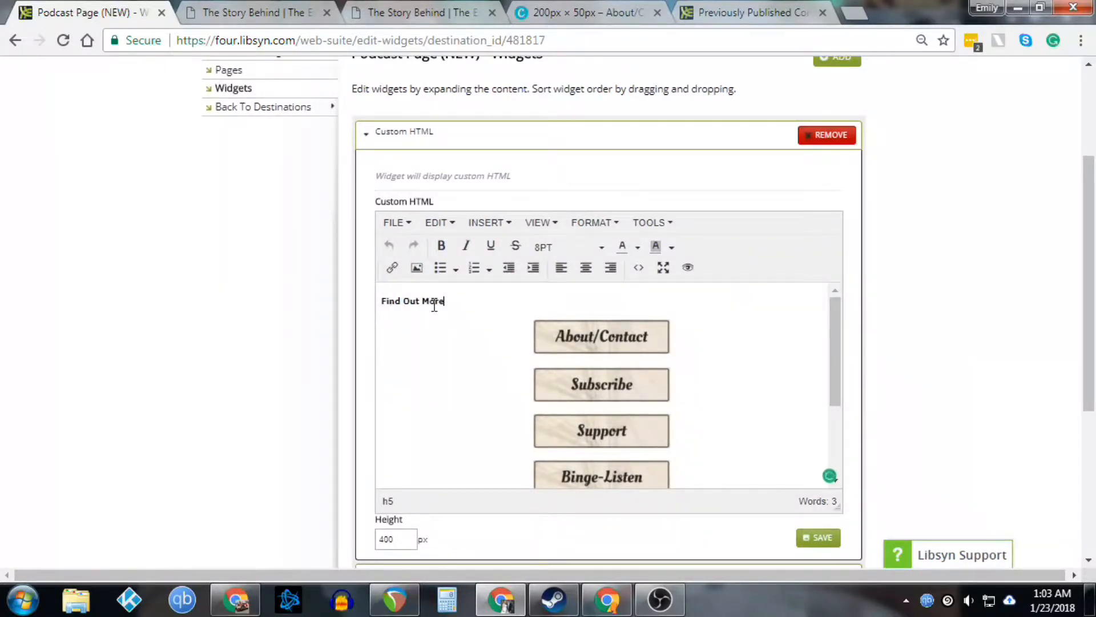
{"action": "left_click", "coordinate": [626, 344]}
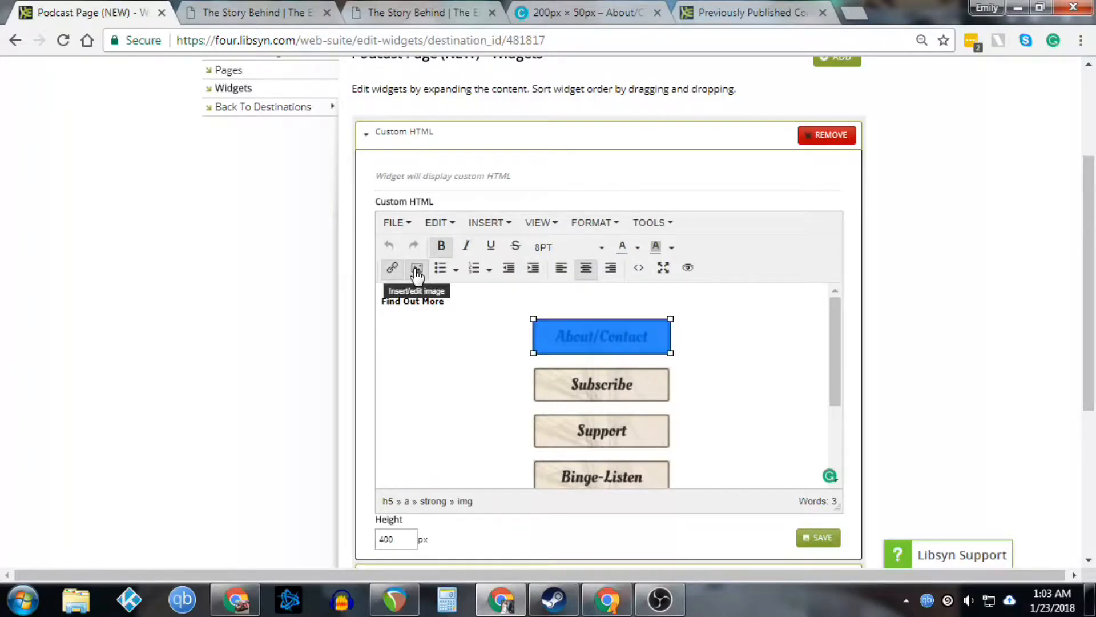
Compare the button designs in Canva with the linked button images in the Custom HTML widget
{"action": "left_click", "coordinate": [585, 16]}
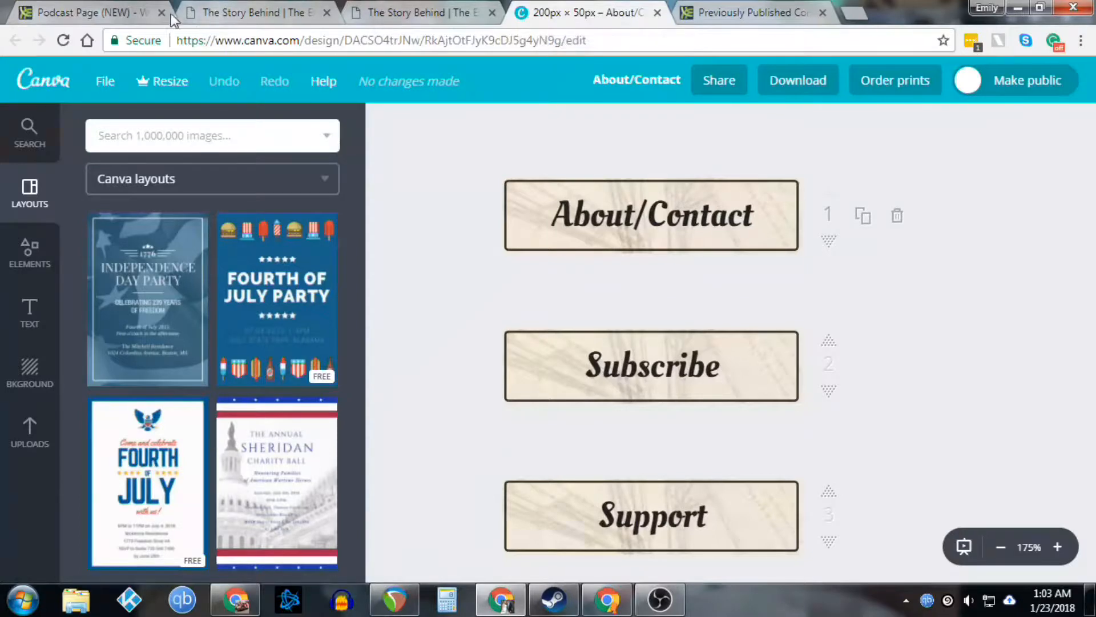
{"action": "left_click", "coordinate": [96, 13]}
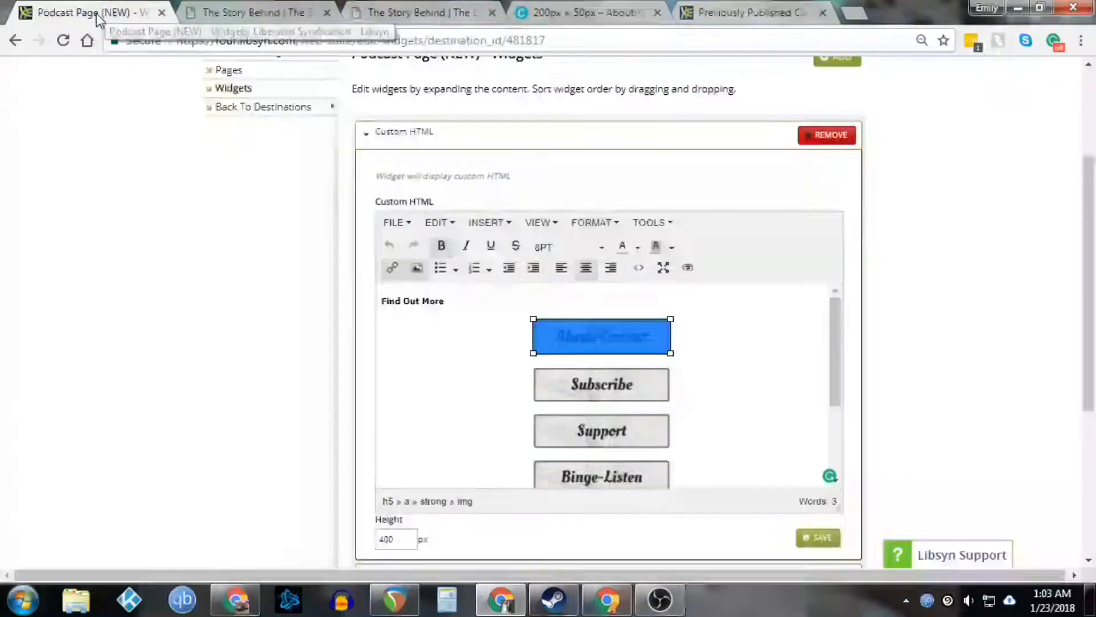
{"action": "left_click", "coordinate": [440, 365]}
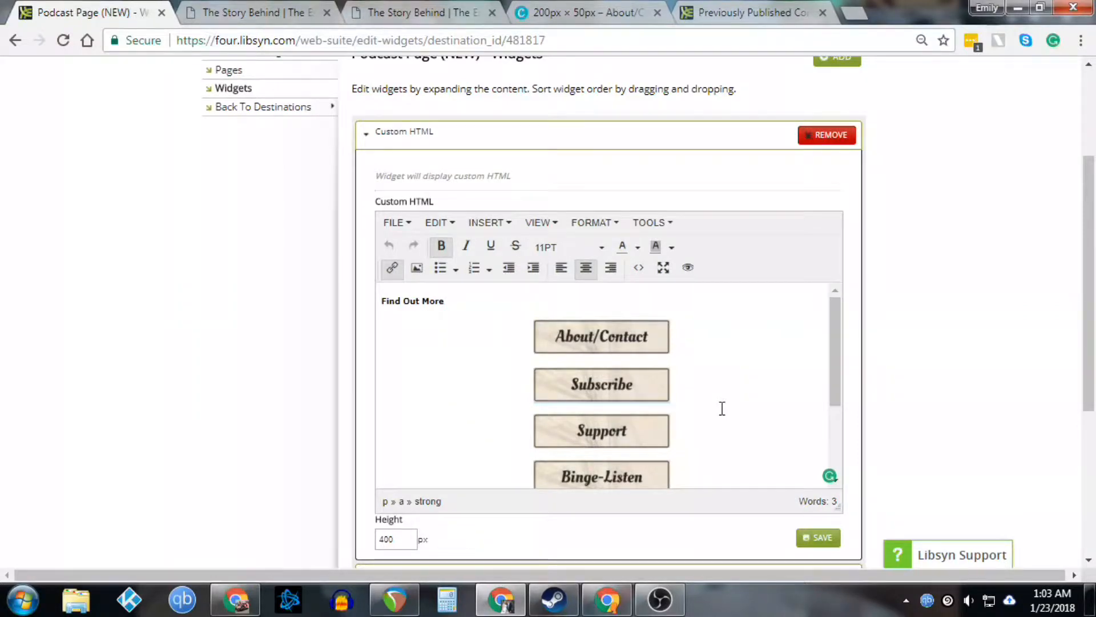
{"action": "scroll", "coordinate": [722, 409], "scroll_direction": "down", "scroll_amount": 2}
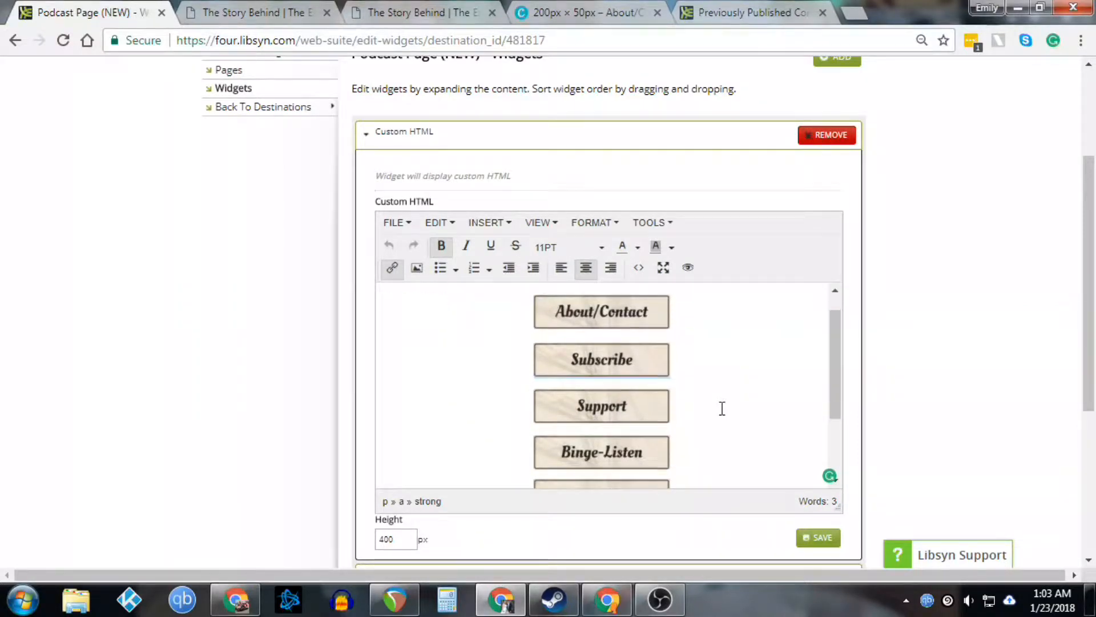
{"action": "scroll", "coordinate": [723, 416], "scroll_direction": "up", "scroll_amount": 1}
{"action": "scroll", "coordinate": [724, 416], "scroll_direction": "up", "scroll_amount": 1}
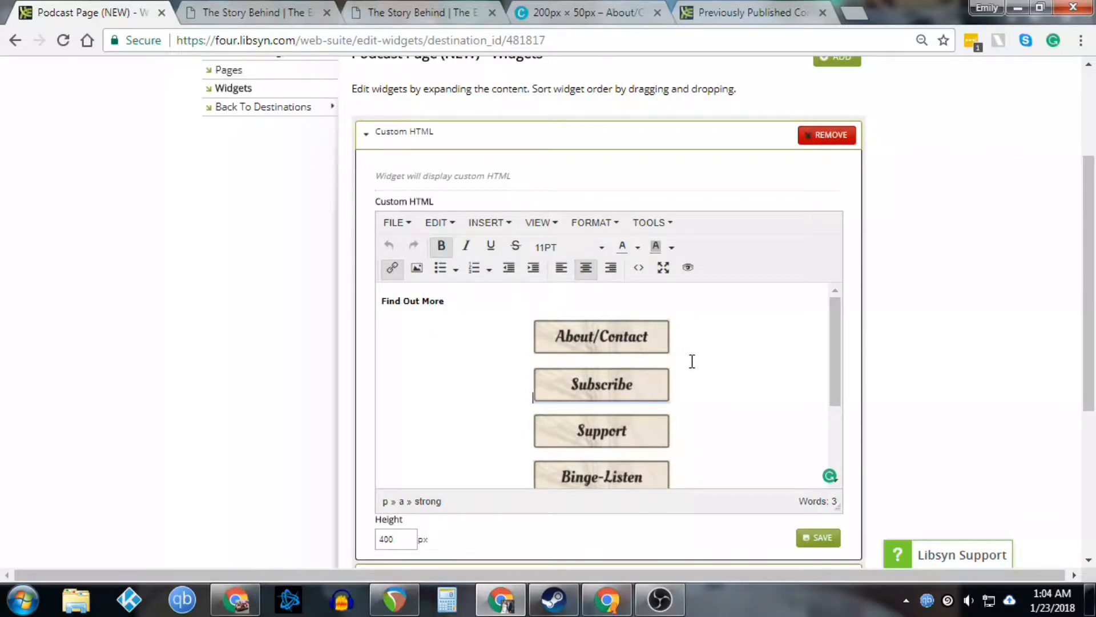
Switch to Canva and review the sidebar button designs, including Subscribe and Support
{"action": "left_click", "coordinate": [582, 13]}
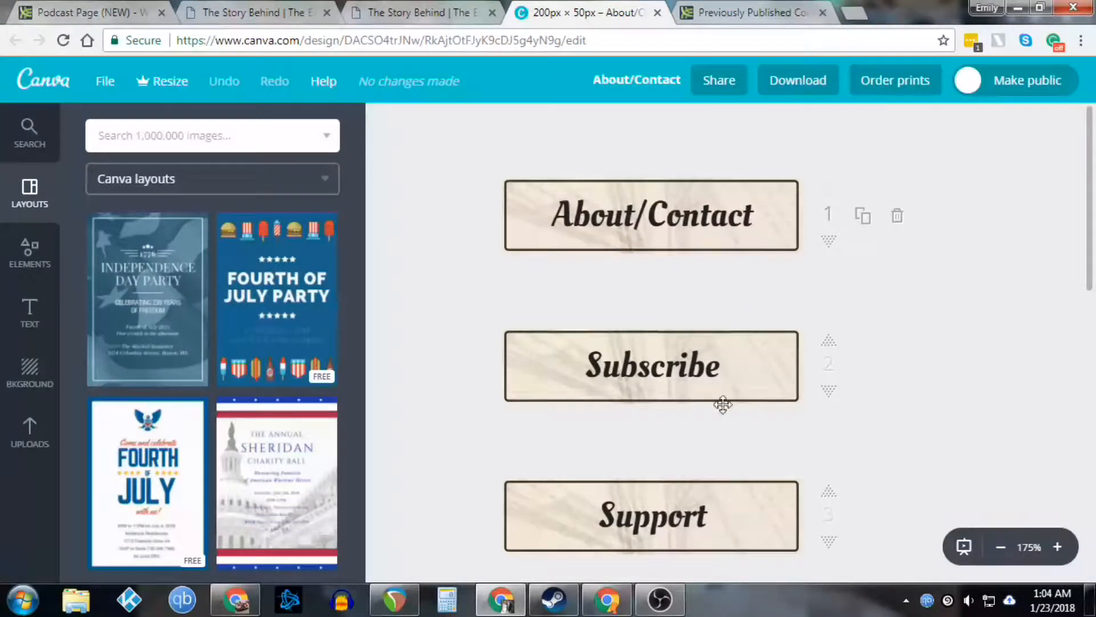
{"action": "scroll", "coordinate": [716, 464], "scroll_direction": "down", "scroll_amount": 2}
{"action": "scroll", "coordinate": [716, 464], "scroll_direction": "up", "scroll_amount": 2}
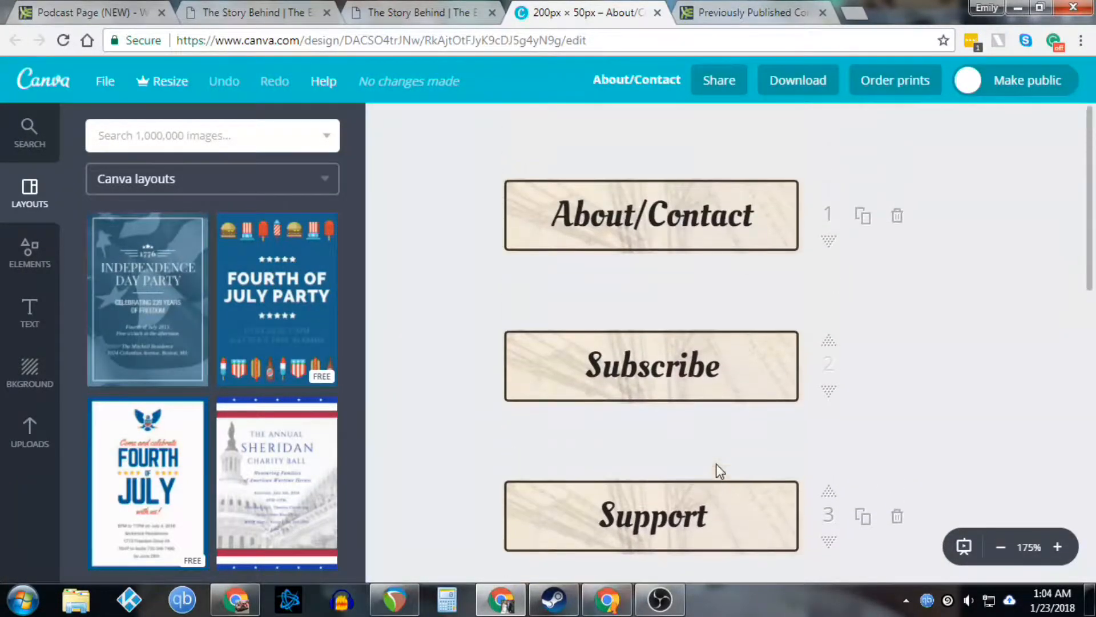
Examine how the header artwork, header links and Find Out More buttons match on the live About/Contact page
{"action": "left_click", "coordinate": [235, 12]}
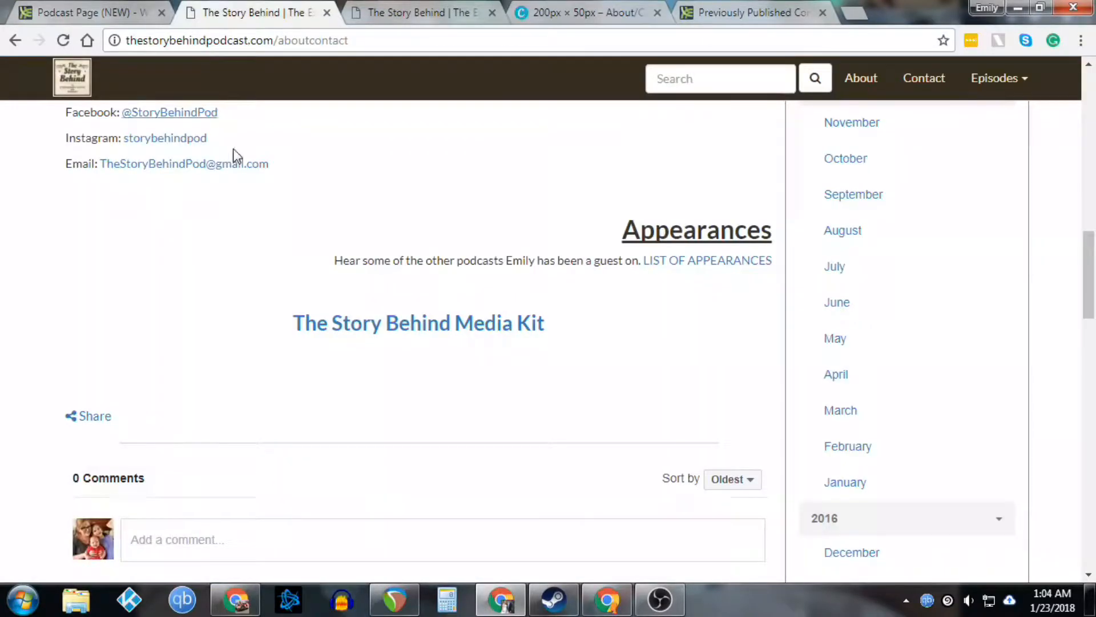
{"action": "scroll", "coordinate": [382, 406], "scroll_direction": "up", "scroll_amount": 10}
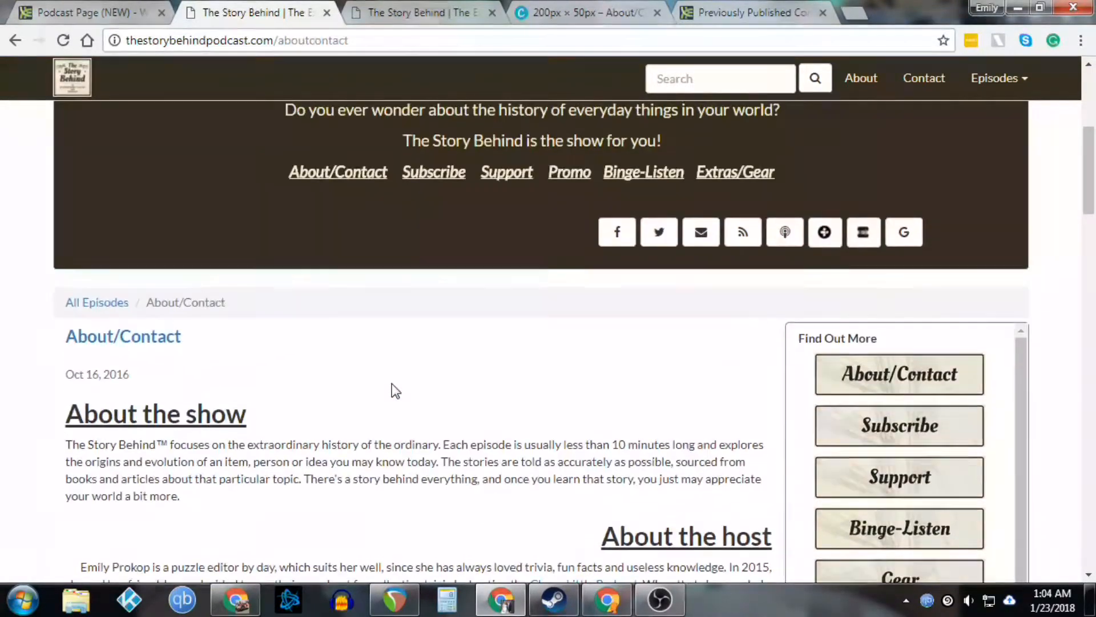
{"action": "scroll", "coordinate": [400, 382], "scroll_direction": "up", "scroll_amount": 1}
{"action": "scroll", "coordinate": [840, 454], "scroll_direction": "up", "scroll_amount": 4}
{"action": "scroll", "coordinate": [840, 453], "scroll_direction": "down", "scroll_amount": 1}
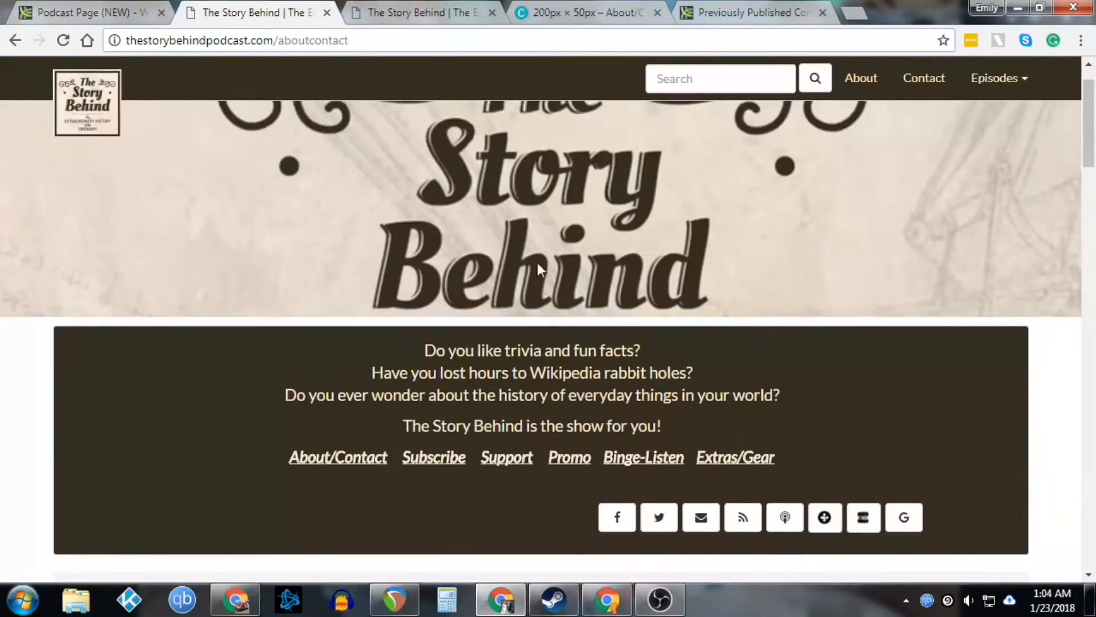
{"action": "scroll", "coordinate": [746, 457], "scroll_direction": "down", "scroll_amount": 4}
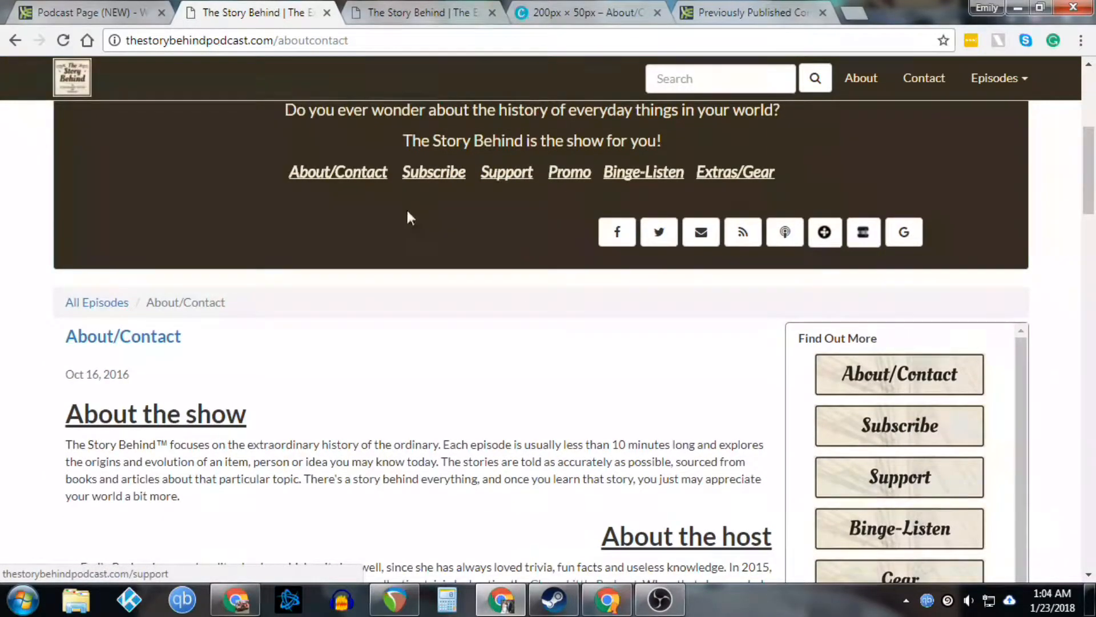
Inspect the link URL of the About/Contact button image in the Custom HTML widget and close the link settings without changes
{"action": "left_click", "coordinate": [91, 13]}
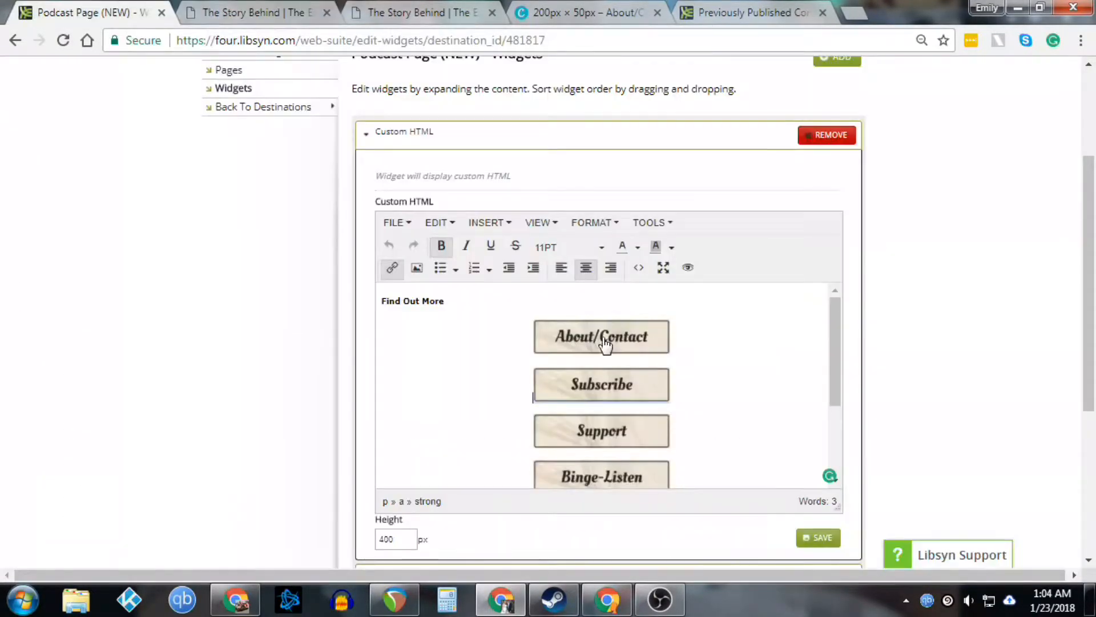
{"action": "left_click", "coordinate": [603, 342]}
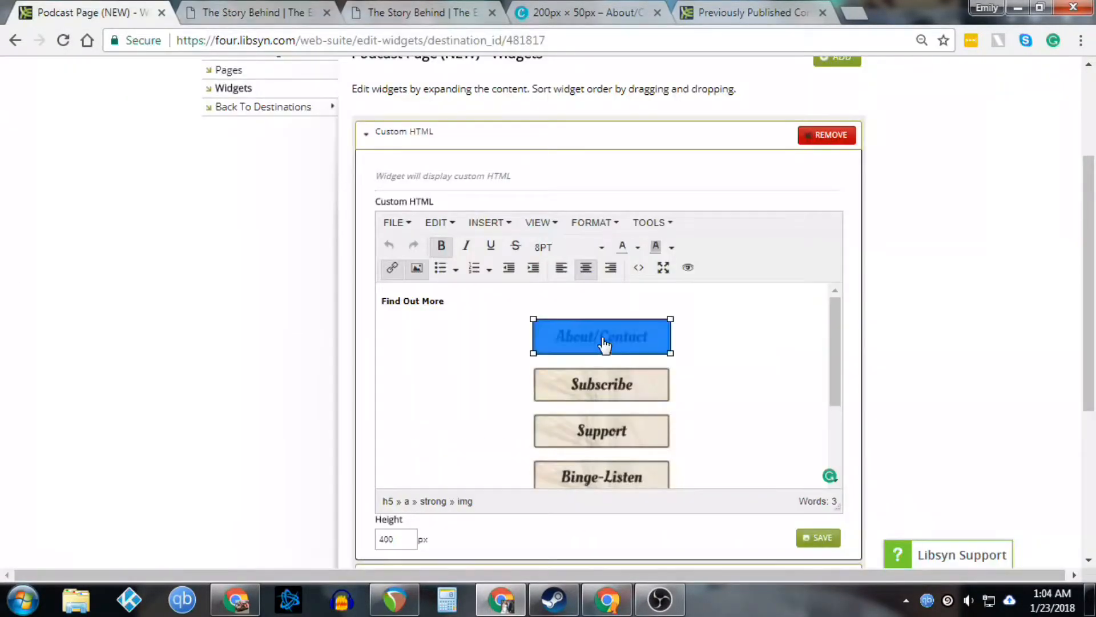
{"action": "left_click", "coordinate": [393, 268]}
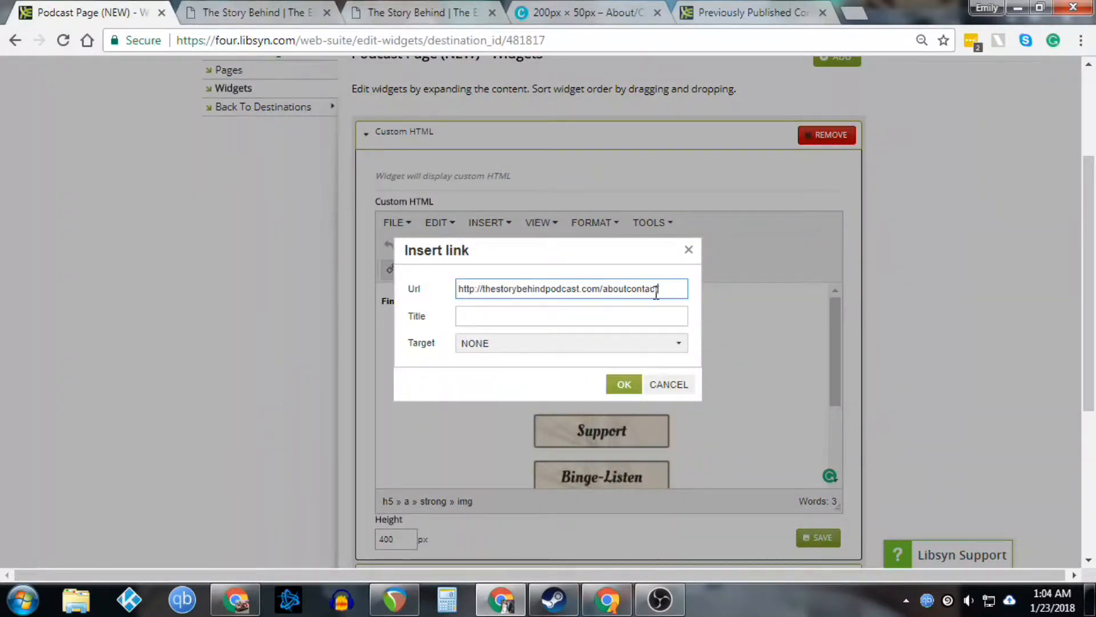
{"action": "left_click", "coordinate": [675, 391]}
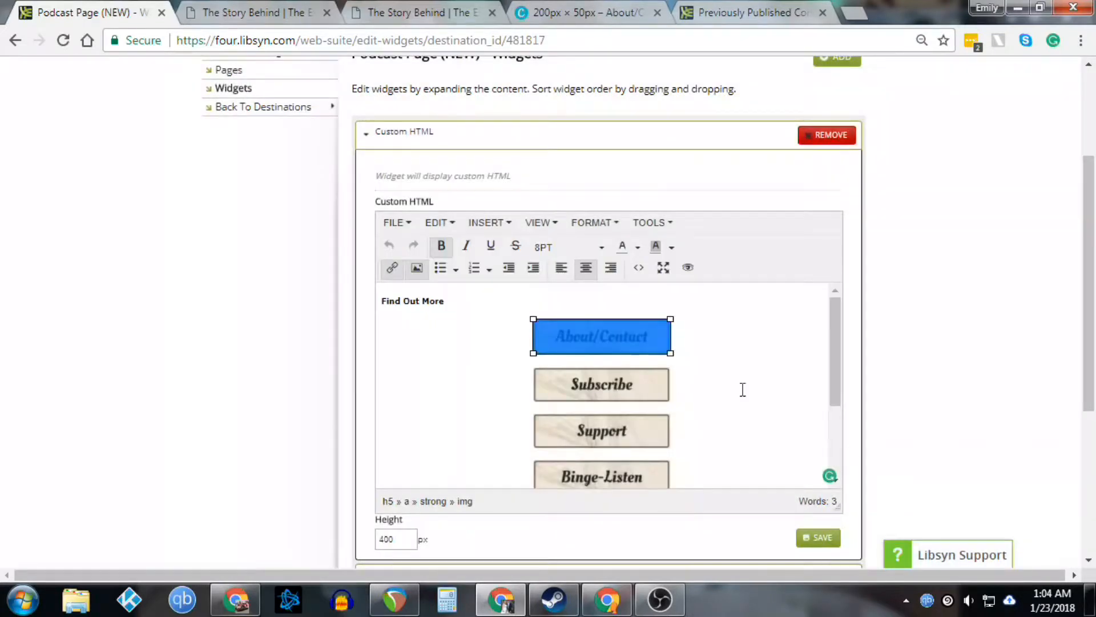
Look through the remaining button images in the Custom HTML widget and go back to the Destinations list
{"action": "left_click", "coordinate": [637, 396]}
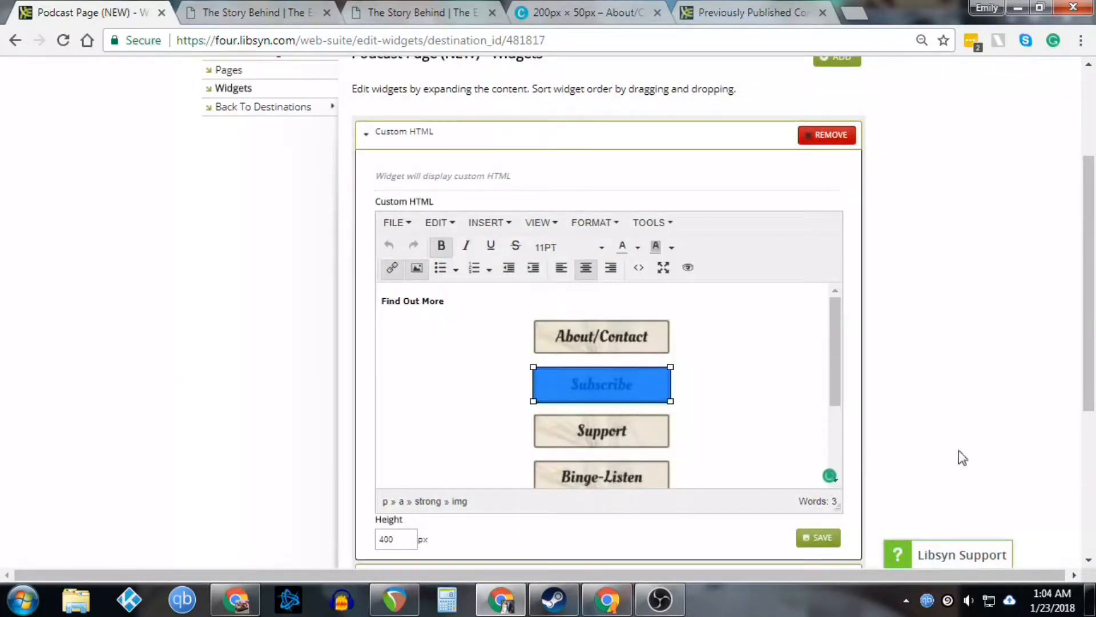
{"action": "scroll", "coordinate": [742, 399], "scroll_direction": "down", "scroll_amount": 2}
{"action": "scroll", "coordinate": [252, 330], "scroll_direction": "up", "scroll_amount": 3}
{"action": "scroll", "coordinate": [253, 330], "scroll_direction": "down", "scroll_amount": 1}
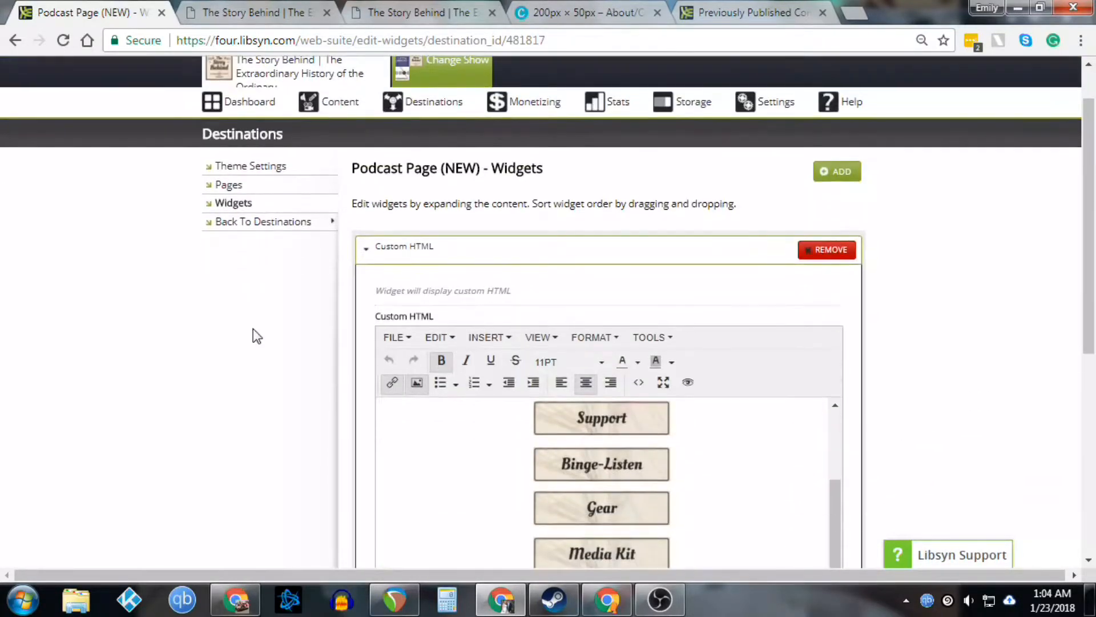
{"action": "left_click", "coordinate": [261, 223]}
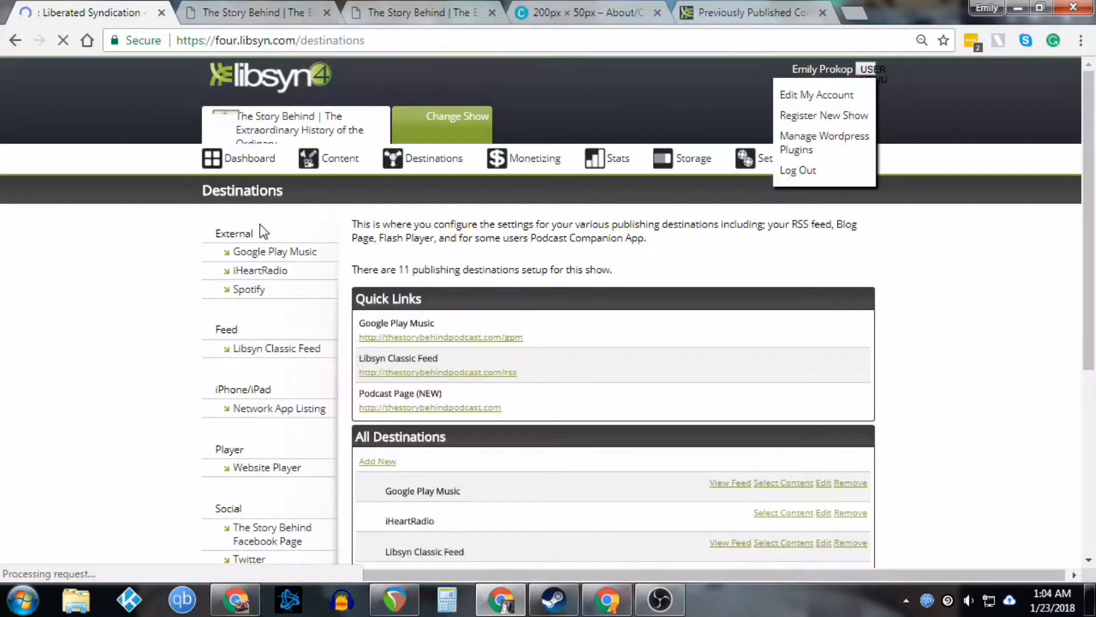
Open the Gear page from the Find Out More sidebar of the live site and look over its merchandise
{"action": "left_click", "coordinate": [246, 19]}
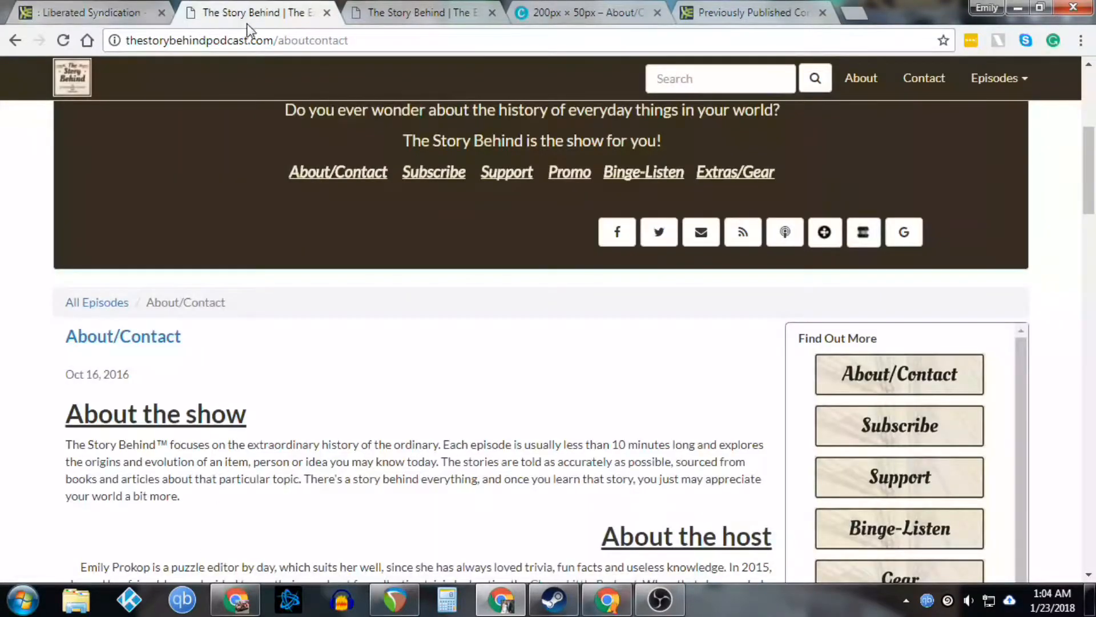
{"action": "scroll", "coordinate": [522, 386], "scroll_direction": "down", "scroll_amount": 4}
{"action": "scroll", "coordinate": [523, 385], "scroll_direction": "up", "scroll_amount": 2}
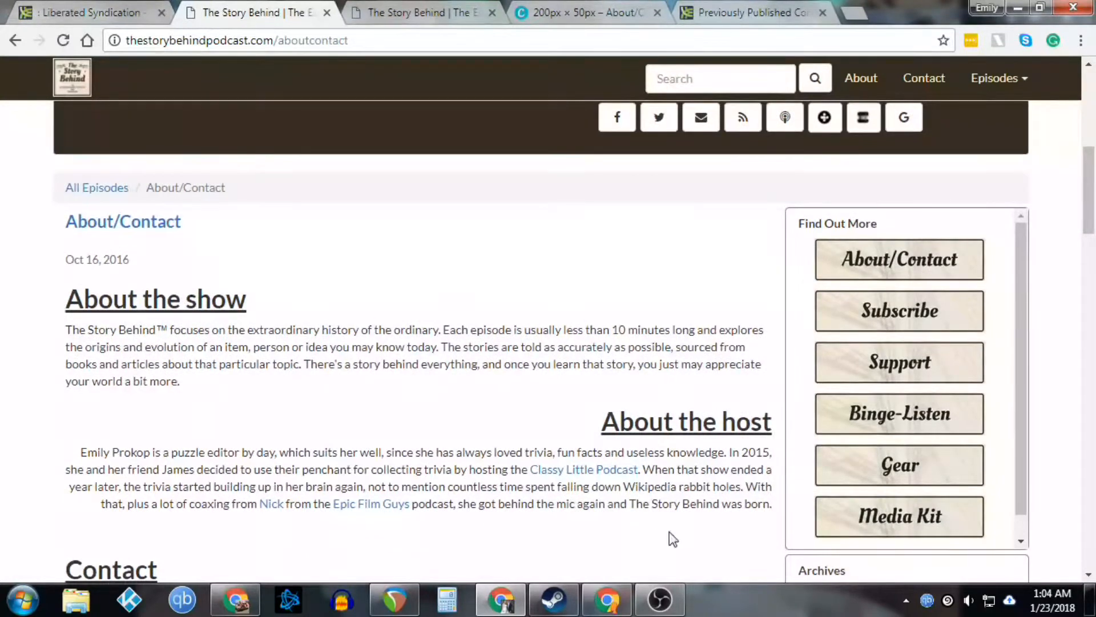
{"action": "left_click", "coordinate": [924, 458]}
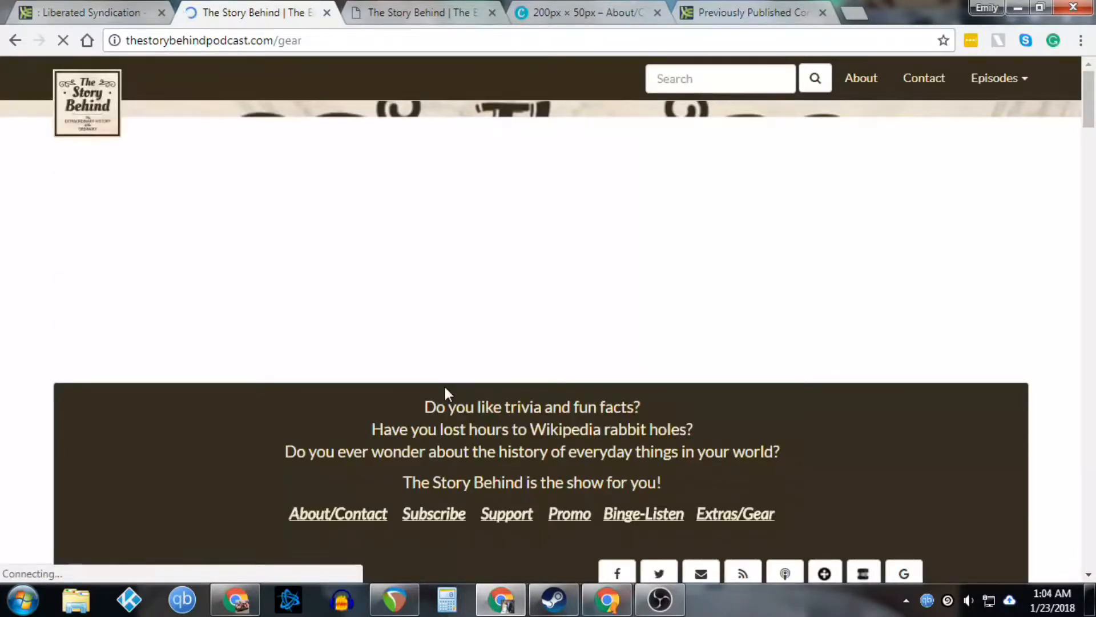
{"action": "scroll", "coordinate": [444, 386], "scroll_direction": "down", "scroll_amount": 5}
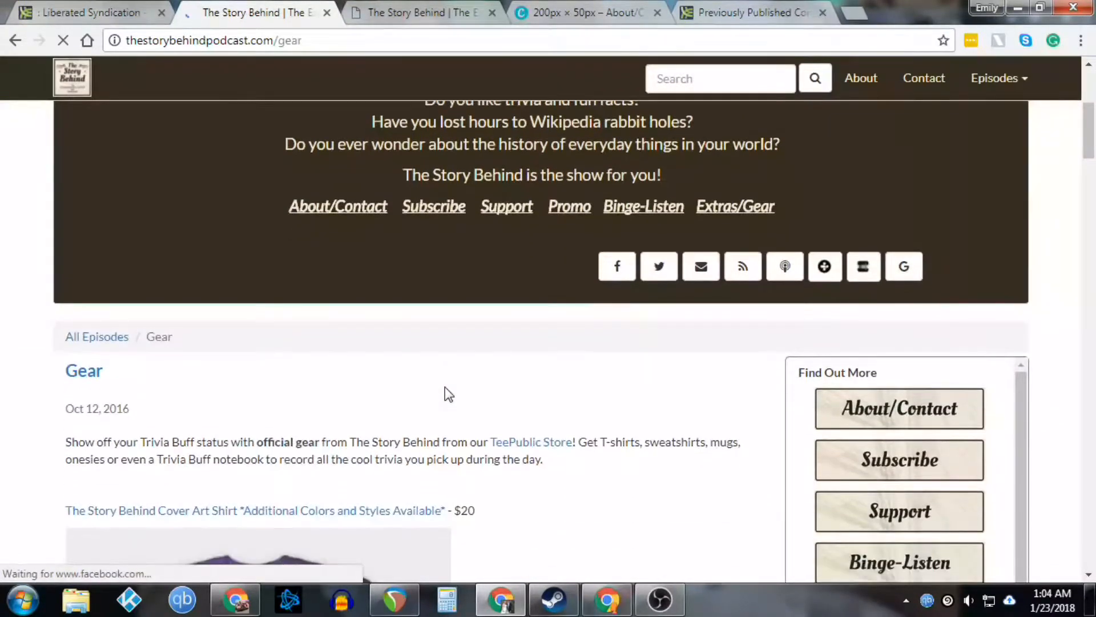
{"action": "scroll", "coordinate": [444, 386], "scroll_direction": "down", "scroll_amount": 3}
{"action": "scroll", "coordinate": [445, 384], "scroll_direction": "down", "scroll_amount": 10}
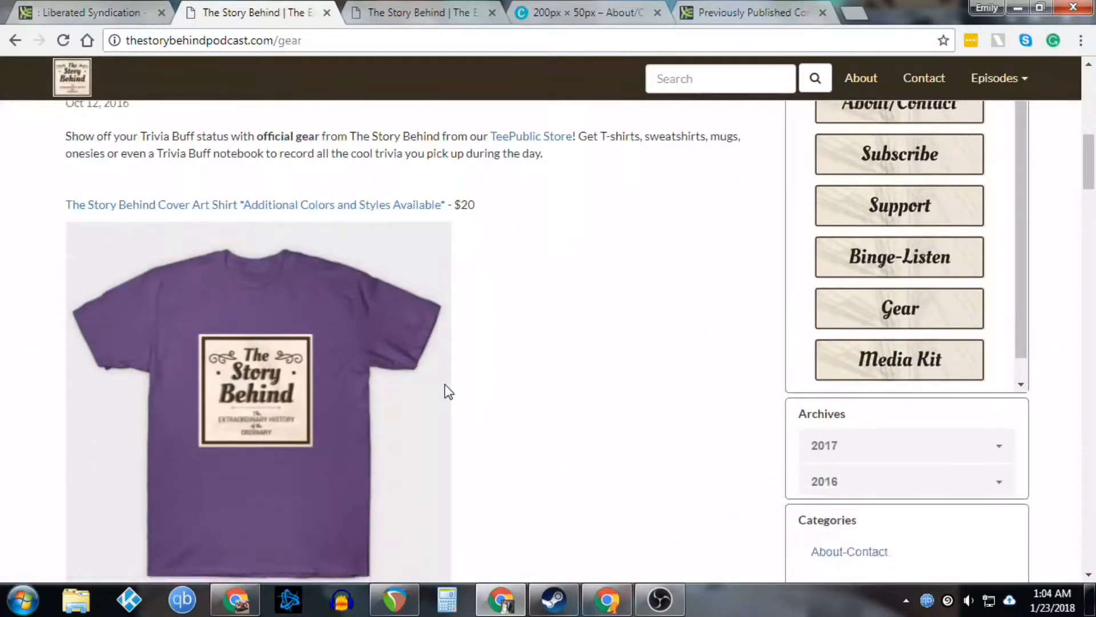
{"action": "scroll", "coordinate": [444, 384], "scroll_direction": "up", "scroll_amount": 3}
{"action": "scroll", "coordinate": [444, 391], "scroll_direction": "up", "scroll_amount": 8}
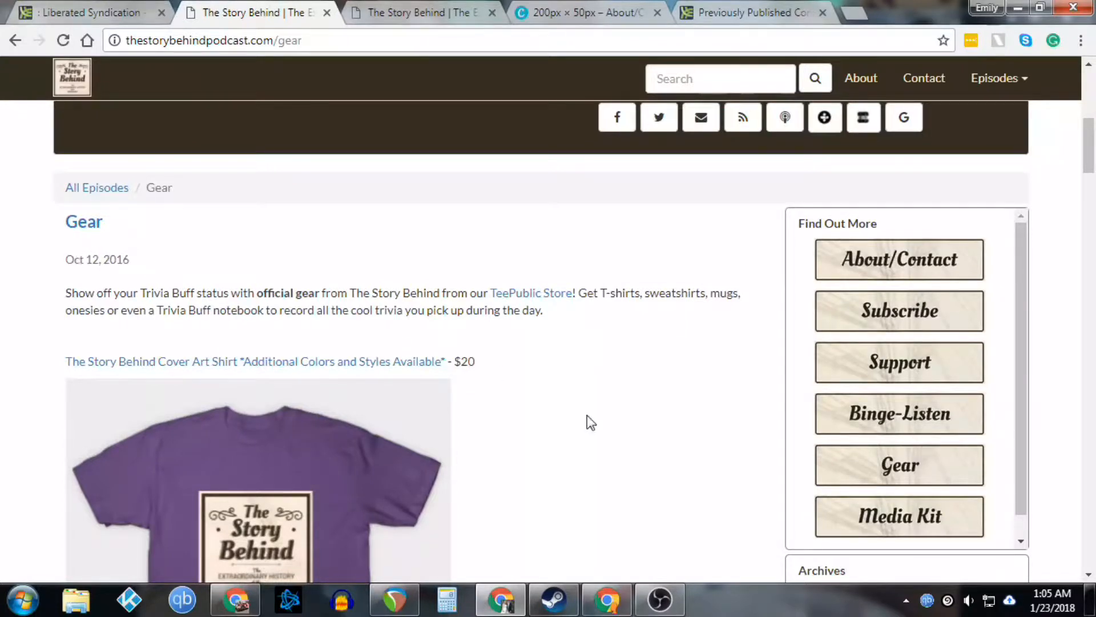
Open the Binge page from the Find Out More sidebar and view its episode player
{"action": "scroll", "coordinate": [589, 418], "scroll_direction": "down", "scroll_amount": 3}
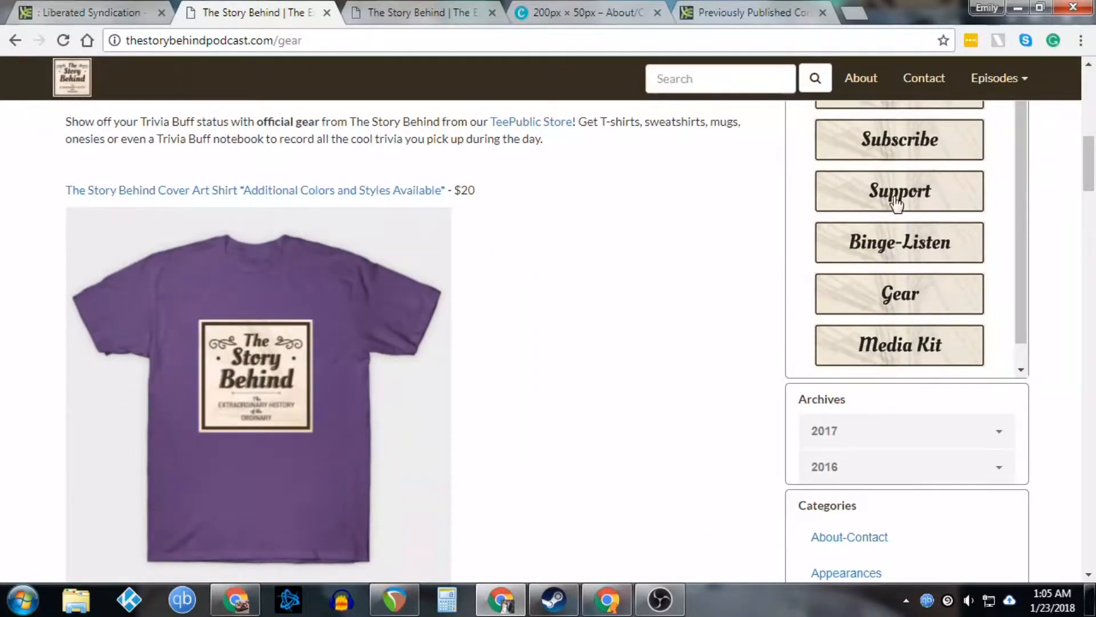
{"action": "left_click", "coordinate": [895, 197]}
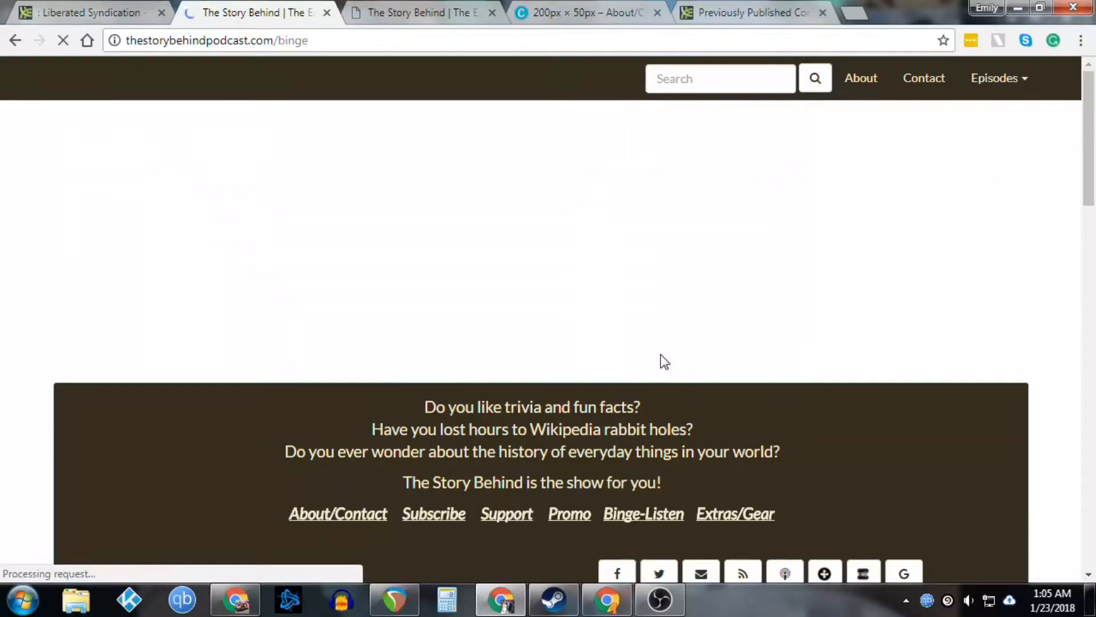
{"action": "scroll", "coordinate": [660, 354], "scroll_direction": "down", "scroll_amount": 8}
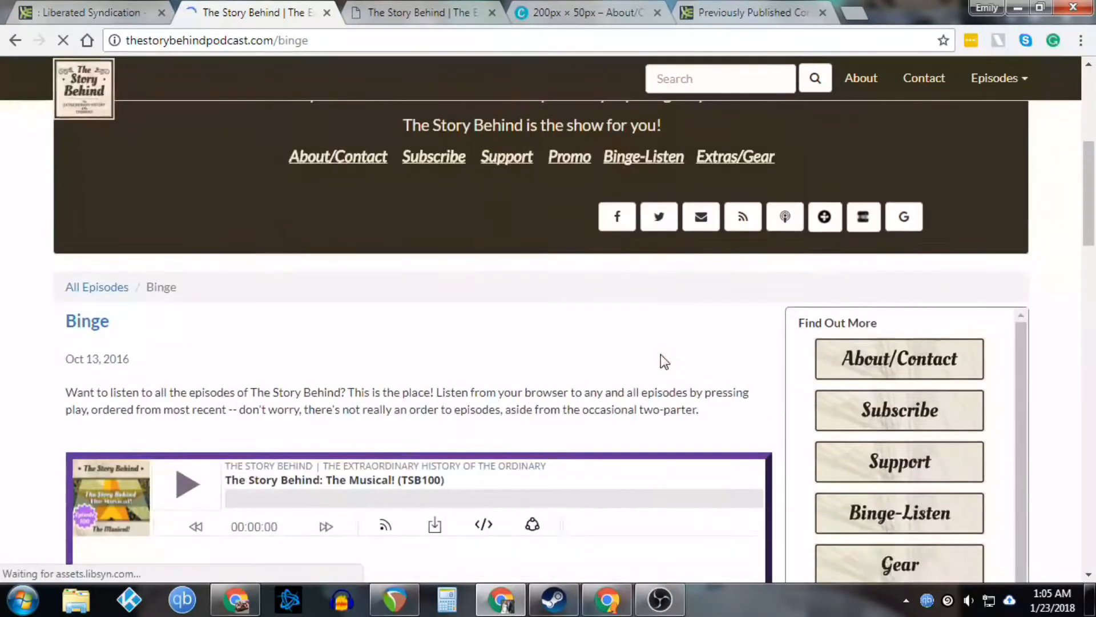
{"action": "scroll", "coordinate": [637, 372], "scroll_direction": "down", "scroll_amount": 1}
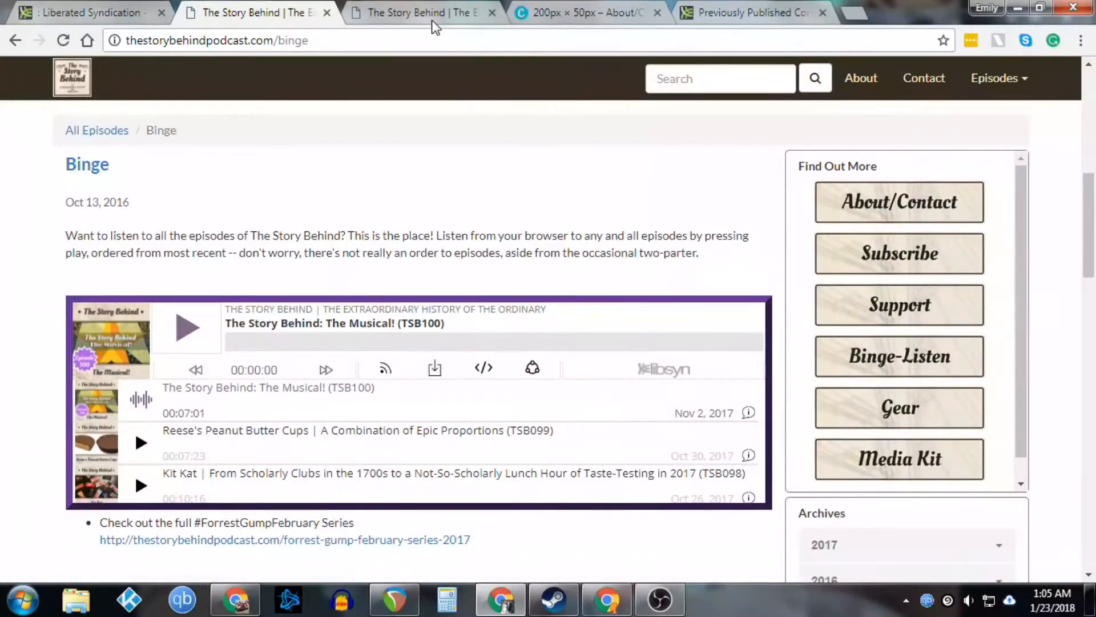
Look through the episode list on the live site's home page and return to the Binge page
{"action": "left_click", "coordinate": [432, 19]}
{"action": "scroll", "coordinate": [345, 309], "scroll_direction": "down", "scroll_amount": 11}
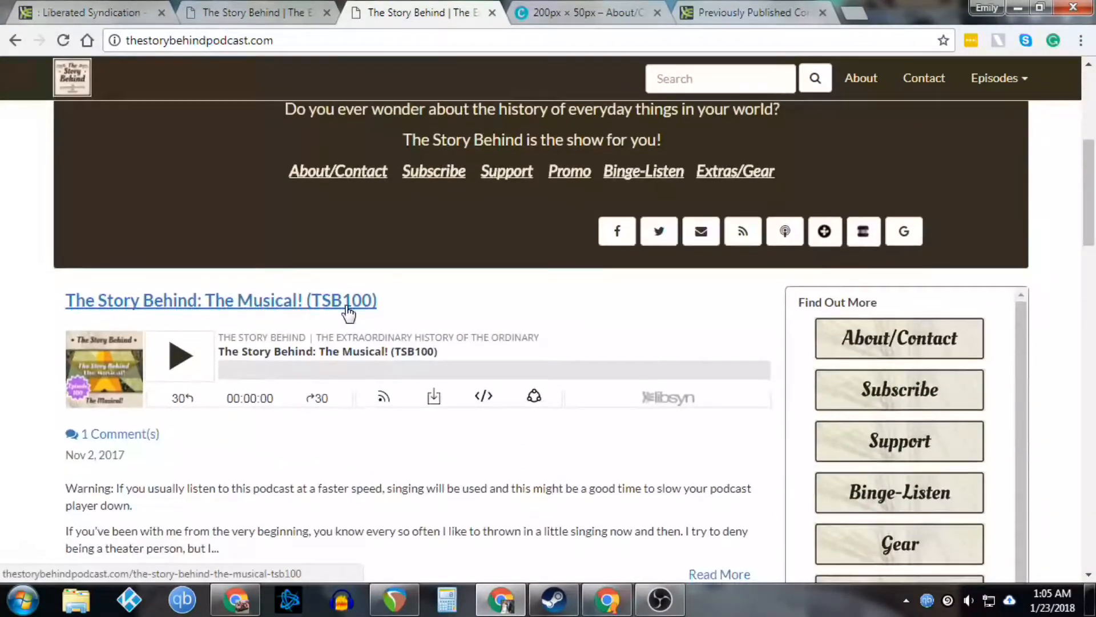
{"action": "scroll", "coordinate": [348, 313], "scroll_direction": "down", "scroll_amount": 1}
{"action": "scroll", "coordinate": [345, 306], "scroll_direction": "down", "scroll_amount": 14}
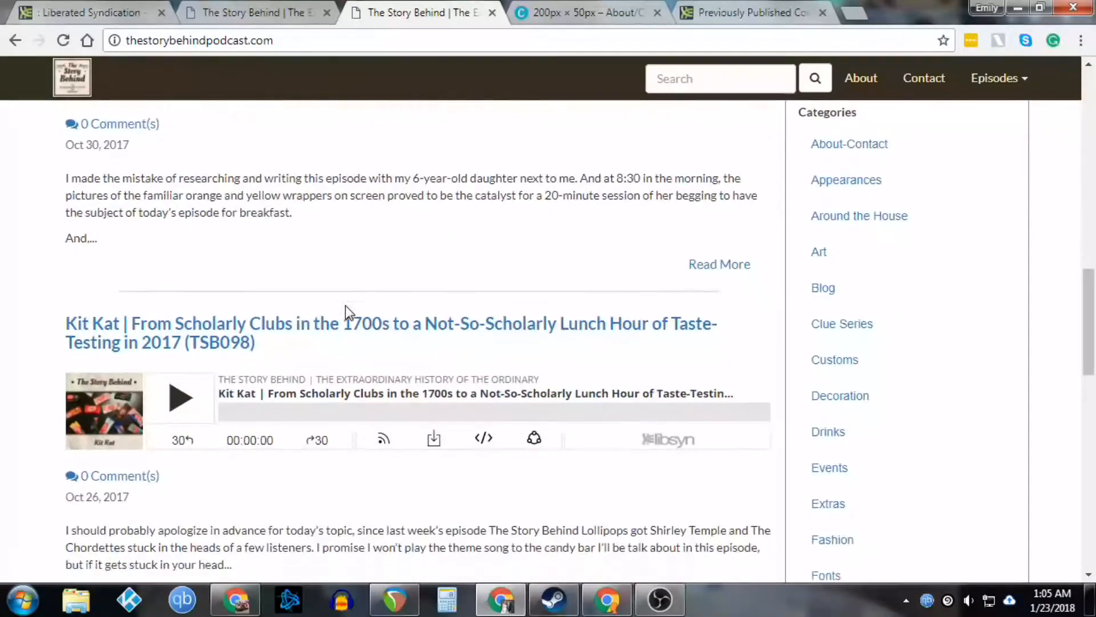
{"action": "scroll", "coordinate": [345, 306], "scroll_direction": "down", "scroll_amount": 4}
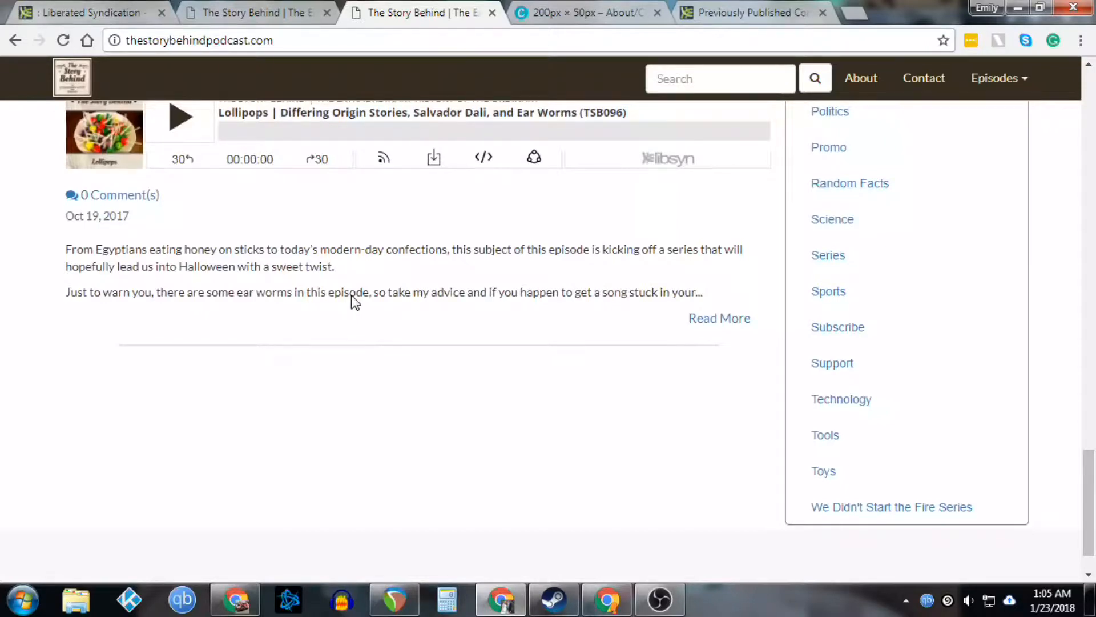
{"action": "scroll", "coordinate": [149, 166], "scroll_direction": "down", "scroll_amount": 1}
{"action": "scroll", "coordinate": [351, 325], "scroll_direction": "up", "scroll_amount": 1}
{"action": "scroll", "coordinate": [351, 326], "scroll_direction": "down", "scroll_amount": 10}
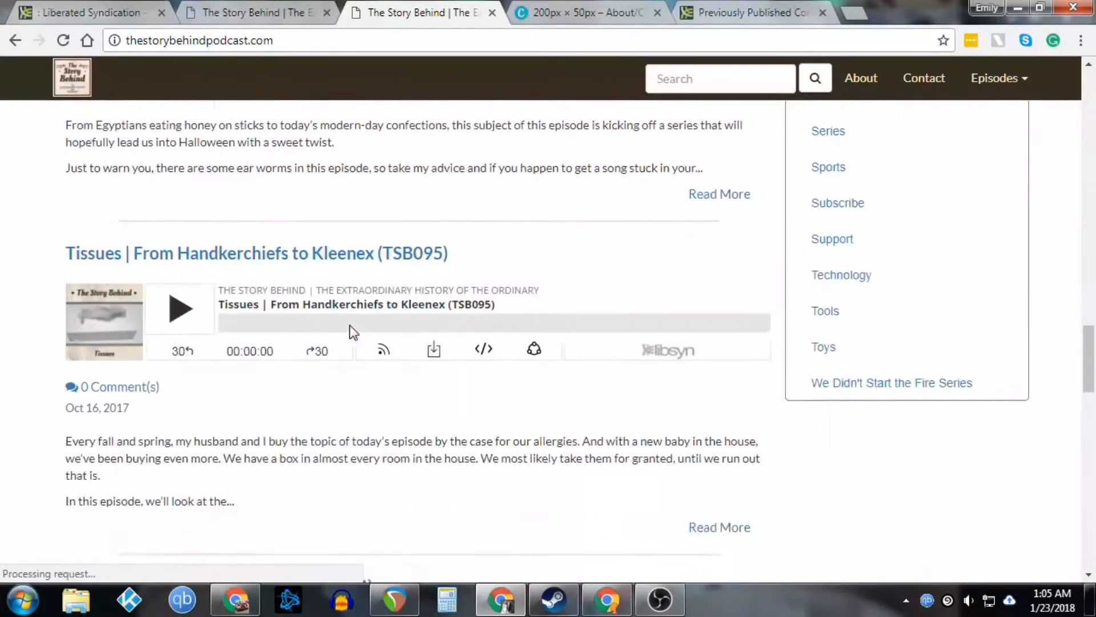
{"action": "scroll", "coordinate": [351, 331], "scroll_direction": "down", "scroll_amount": 10}
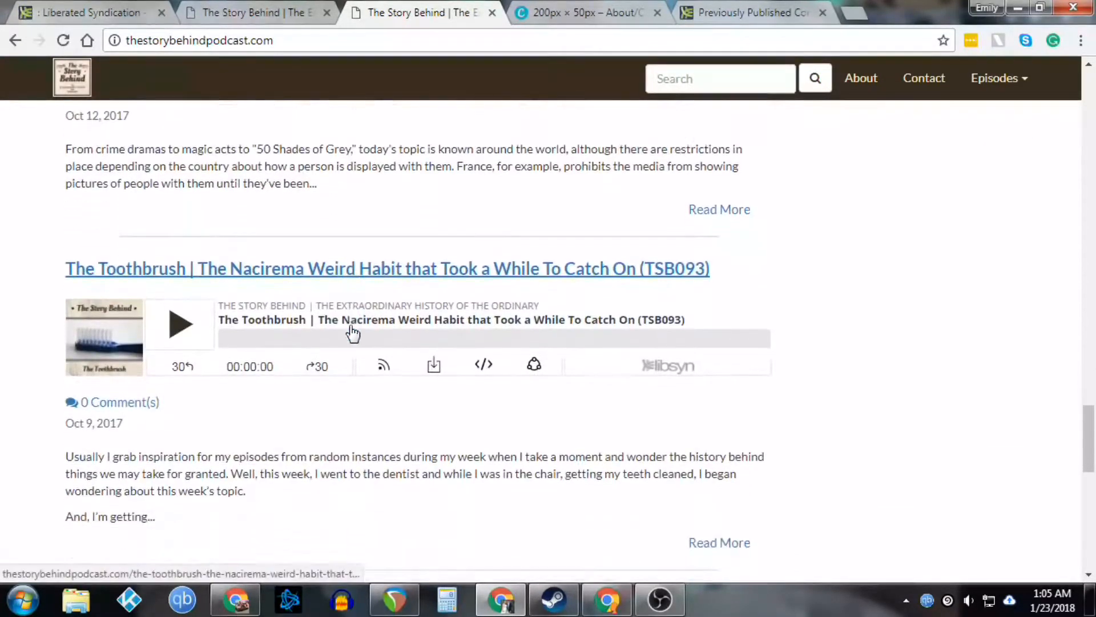
{"action": "scroll", "coordinate": [351, 330], "scroll_direction": "down", "scroll_amount": 1}
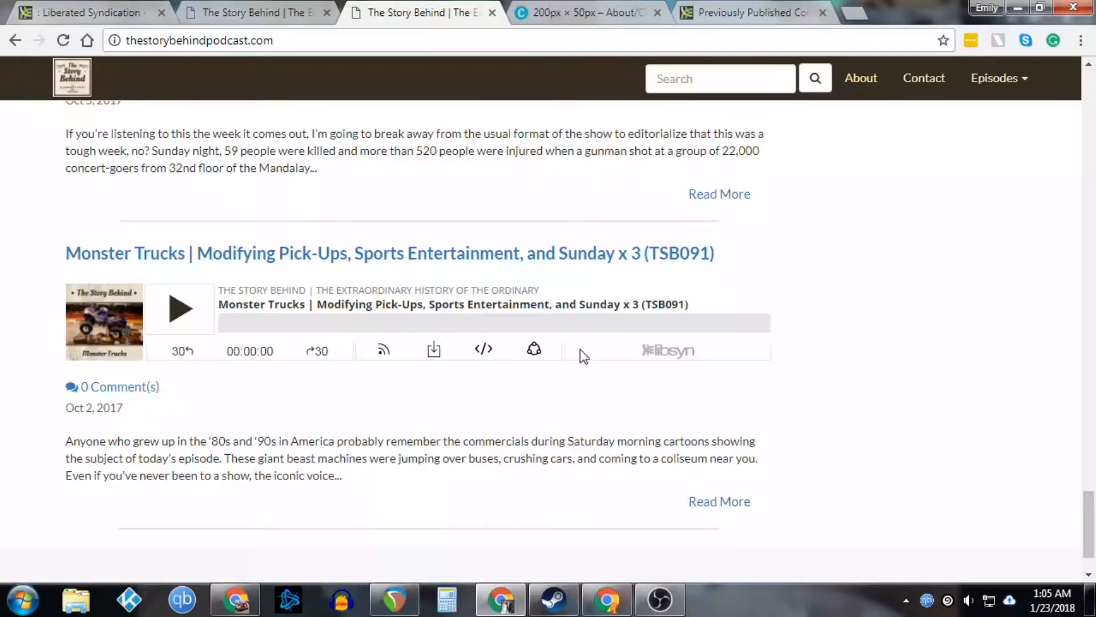
{"action": "scroll", "coordinate": [580, 349], "scroll_direction": "down", "scroll_amount": 3}
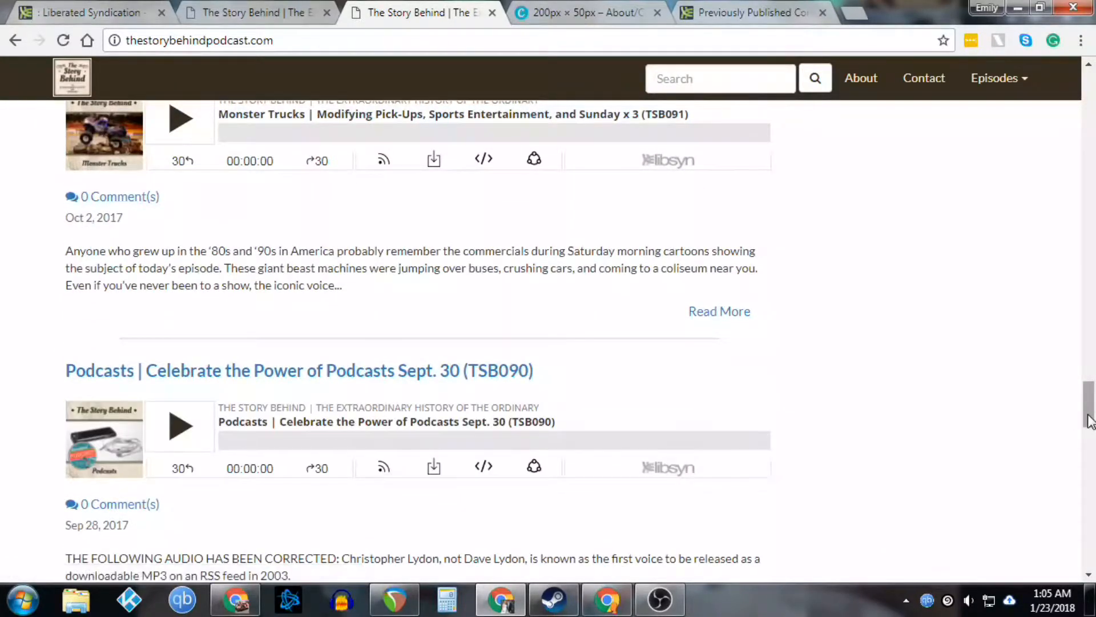
{"action": "left_click_drag", "start_coordinate": [1087, 413], "coordinate": [1086, 91]}
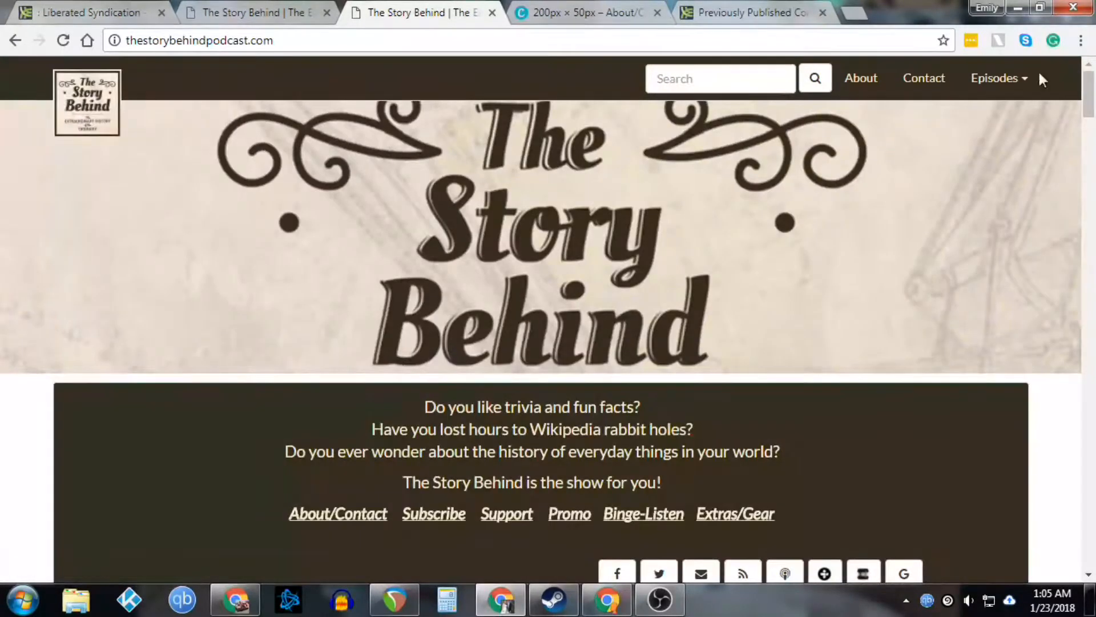
{"action": "left_click", "coordinate": [275, 15]}
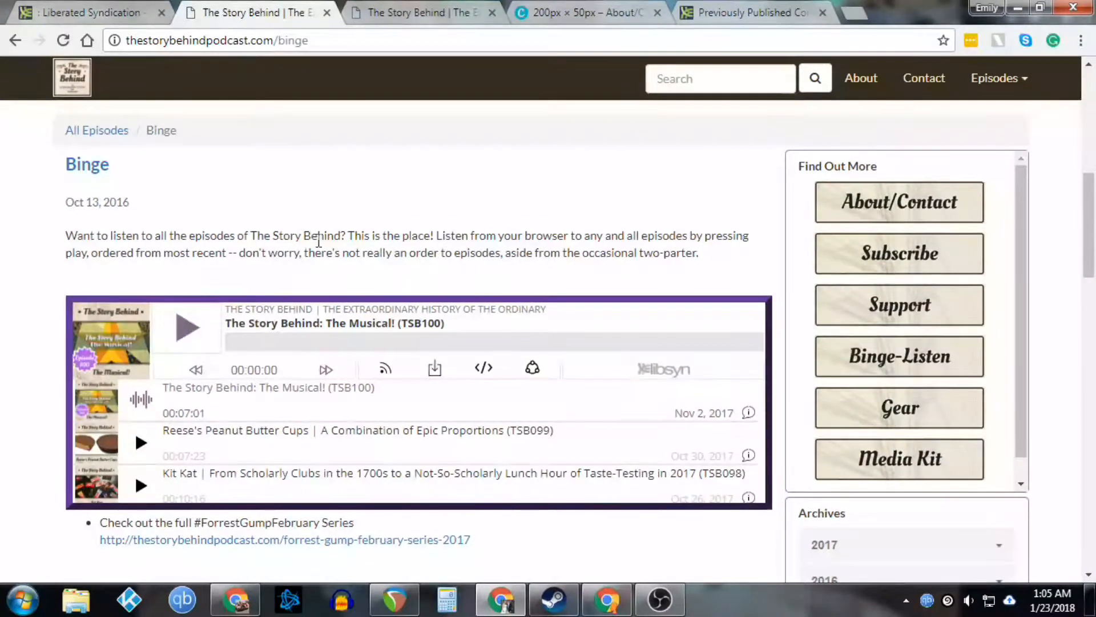
{"action": "scroll", "coordinate": [318, 243], "scroll_direction": "up", "scroll_amount": 3}
Start a new text post in Libsyn and title it "Test1"
{"action": "left_click", "coordinate": [751, 11]}
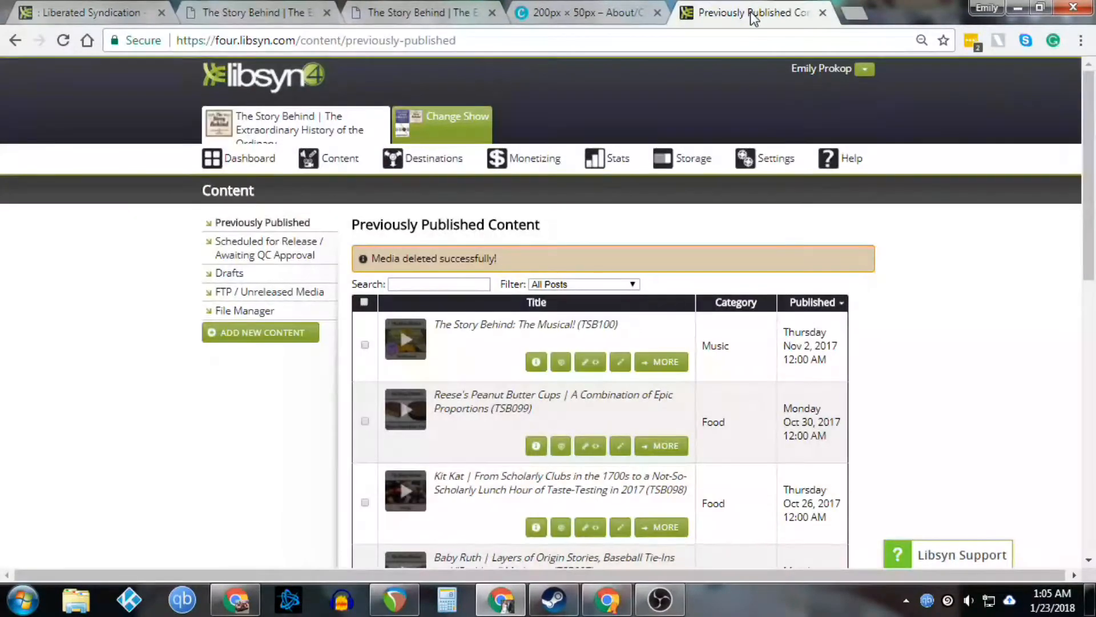
{"action": "mouse_move", "coordinate": [328, 162]}
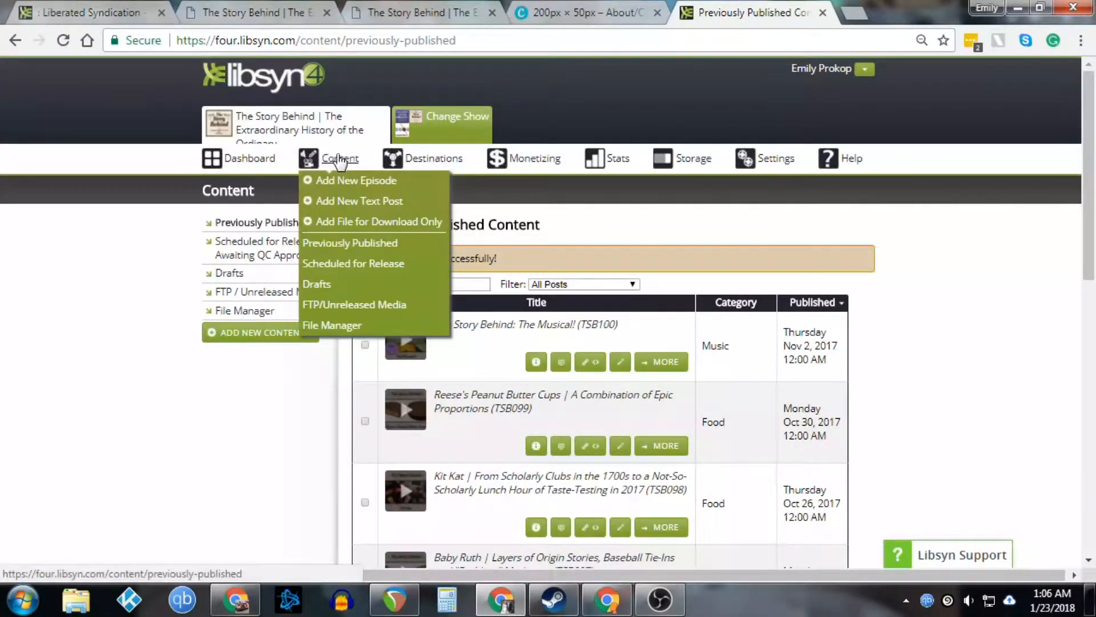
{"action": "left_click", "coordinate": [363, 200]}
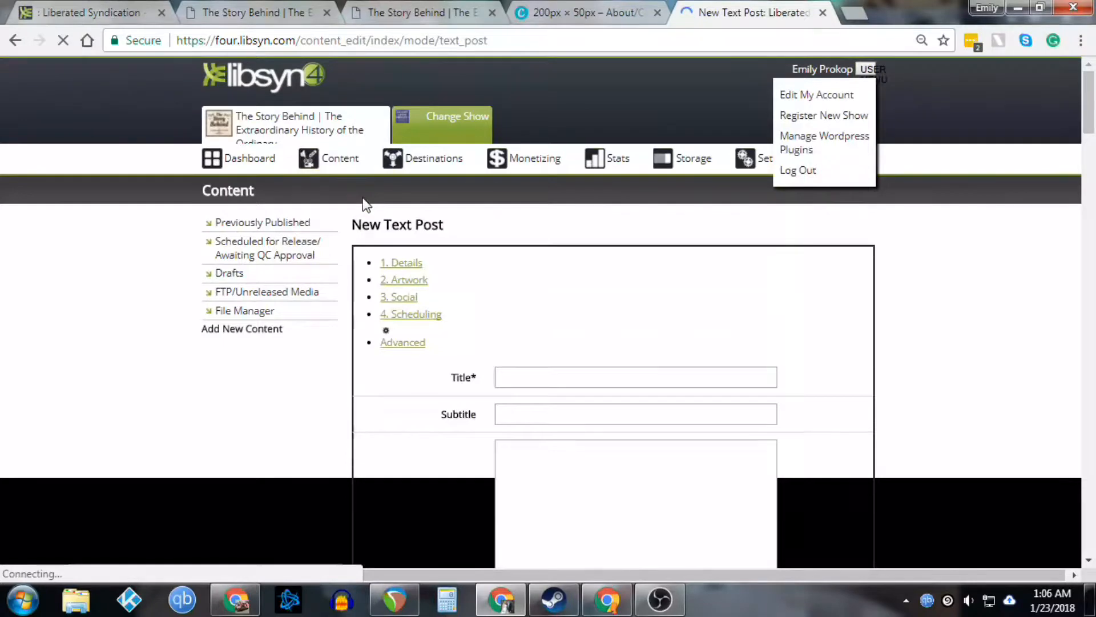
{"action": "left_click", "coordinate": [644, 301]}
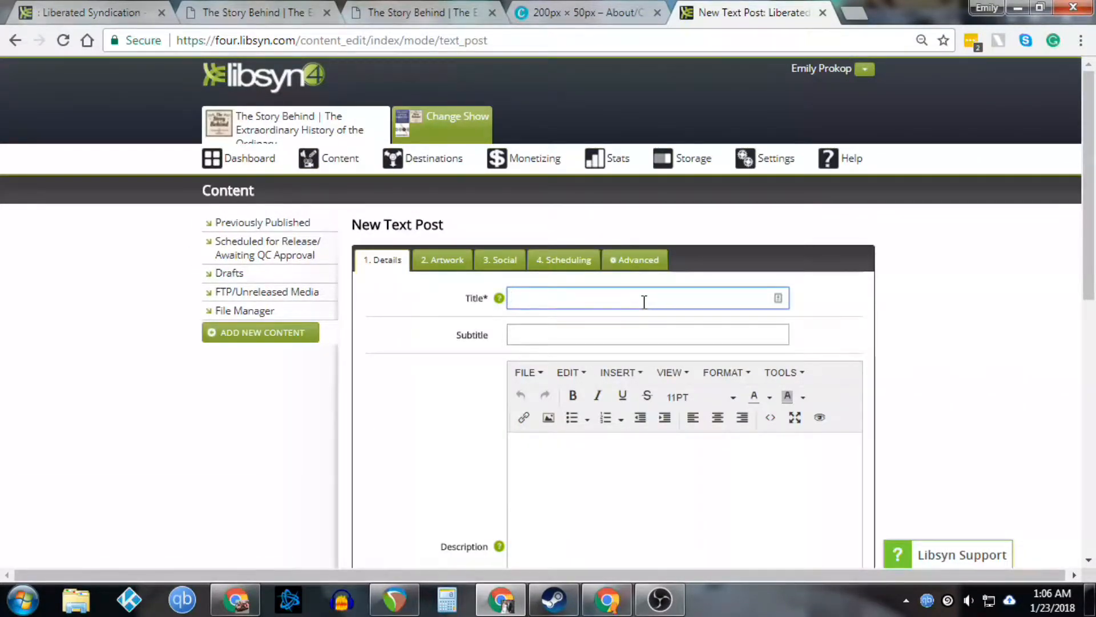
{"action": "type", "text": "Test"}
{"action": "type", "text": "'"}
Write the description "Write my information here. (And then when it's published, I would make a button for it and put it in my Widget.)"
{"action": "scroll", "coordinate": [741, 384], "scroll_direction": "down", "scroll_amount": 1}
{"action": "left_click", "coordinate": [755, 409]}
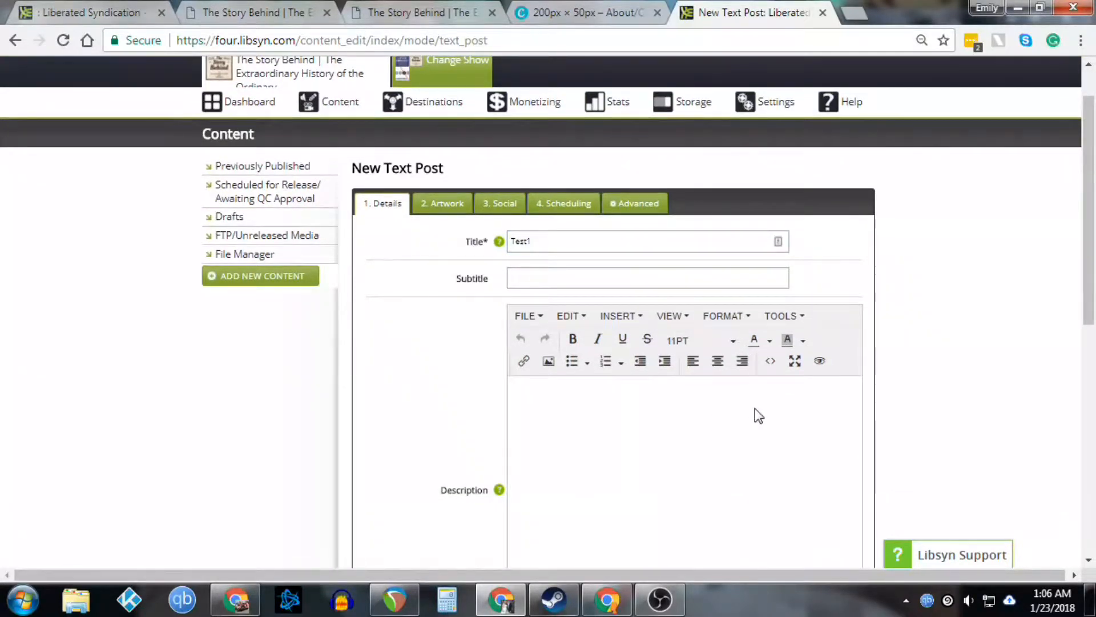
{"action": "type", "text": "Write my information here."}
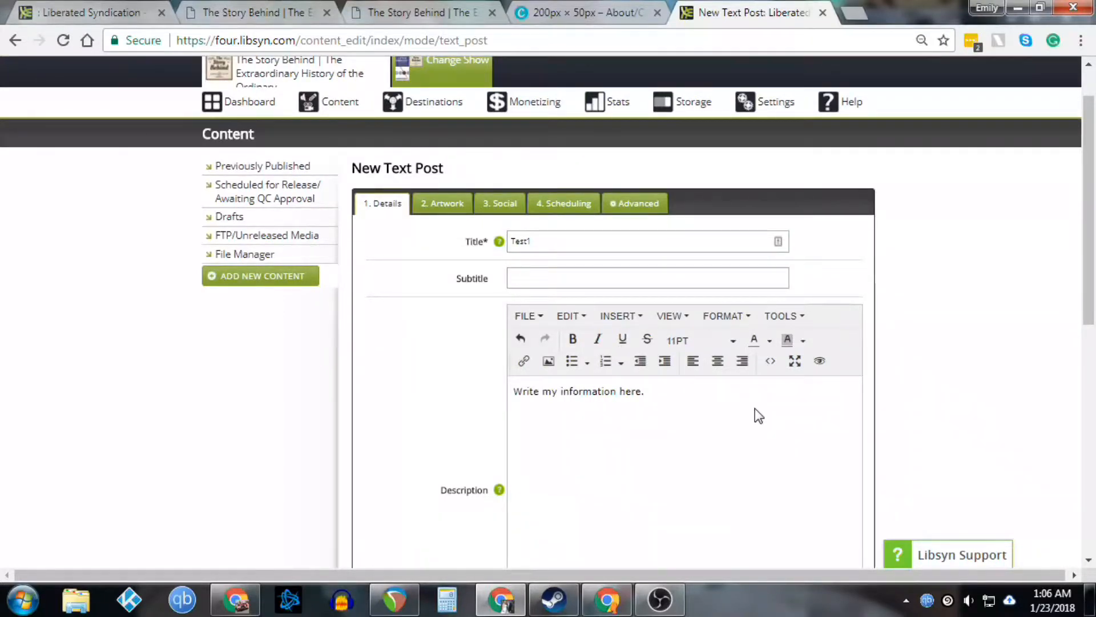
{"action": "type", "text": " (And then when it's "}
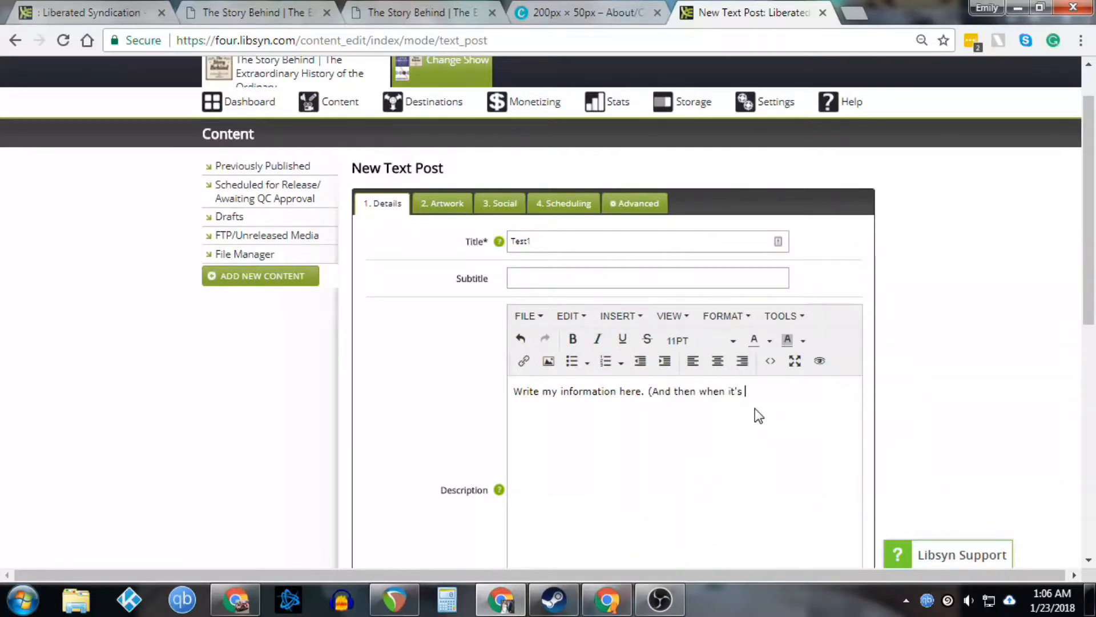
{"action": "type", "text": "published, I would make a"}
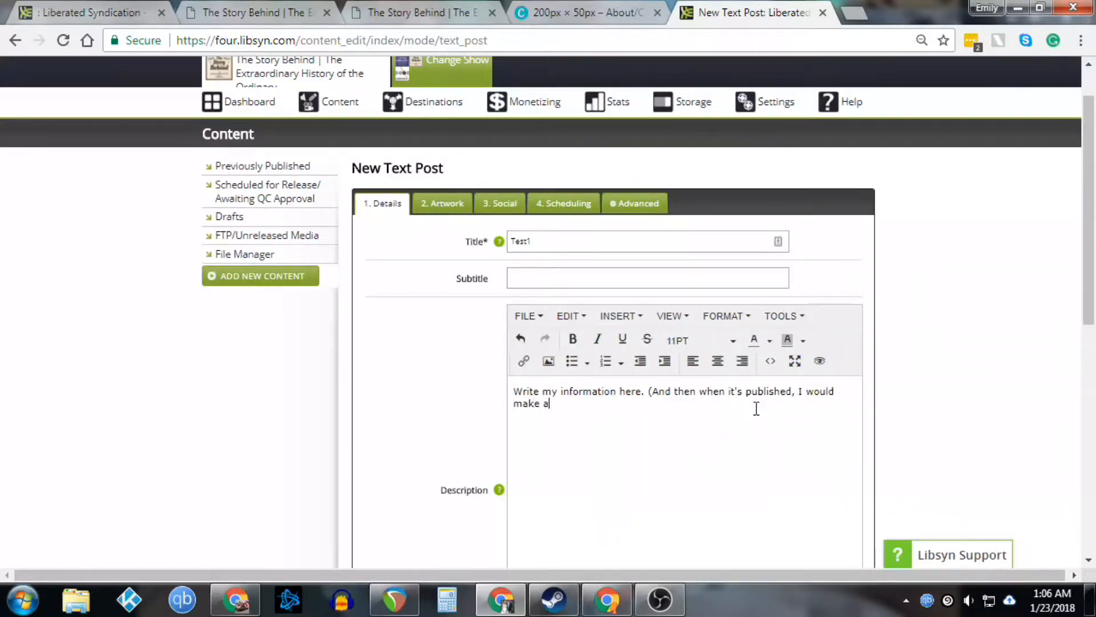
{"action": "type", "text": " button for it and put it in"}
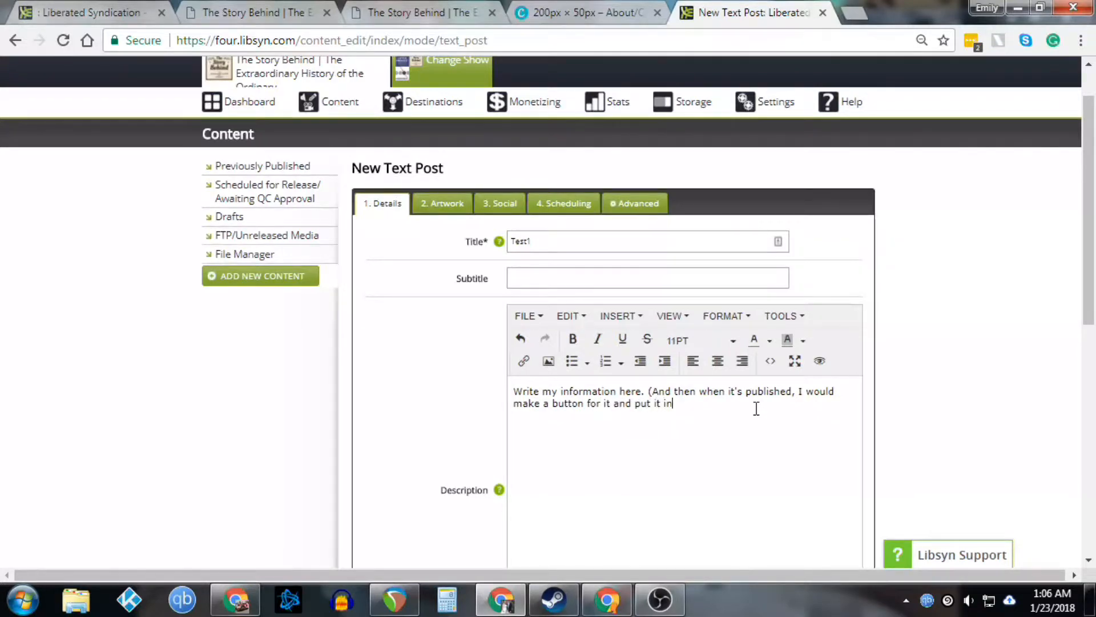
{"action": "type", "text": " my Widget.)"}
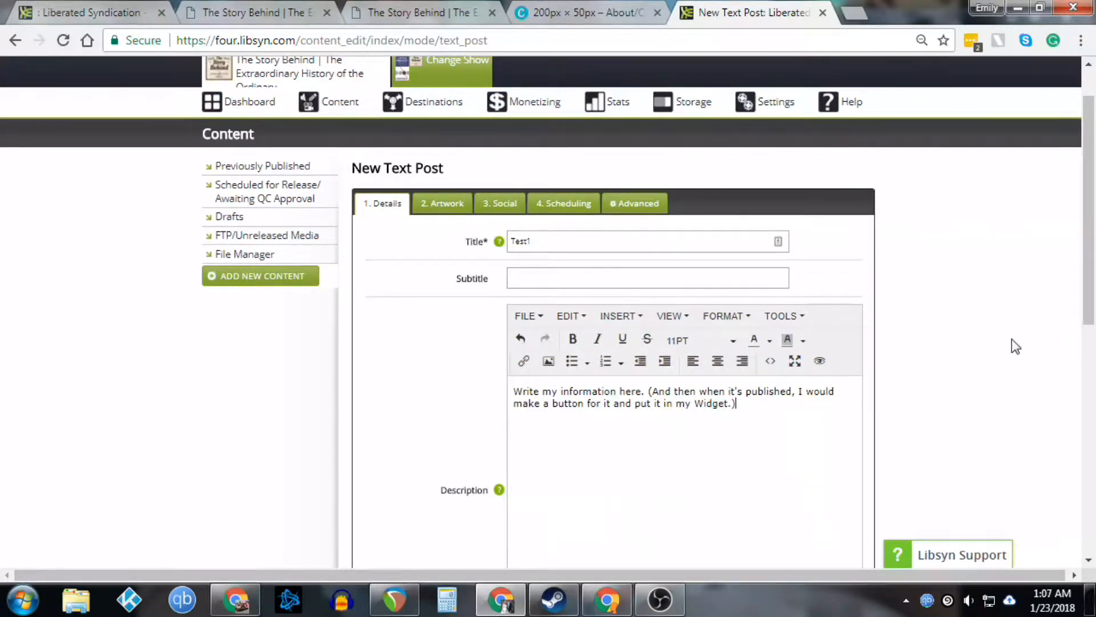
Replace the text post's category with "Test"
{"action": "scroll", "coordinate": [1005, 339], "scroll_direction": "down", "scroll_amount": 3}
{"action": "scroll", "coordinate": [1005, 340], "scroll_direction": "up", "scroll_amount": 3}
{"action": "scroll", "coordinate": [1008, 342], "scroll_direction": "down", "scroll_amount": 3}
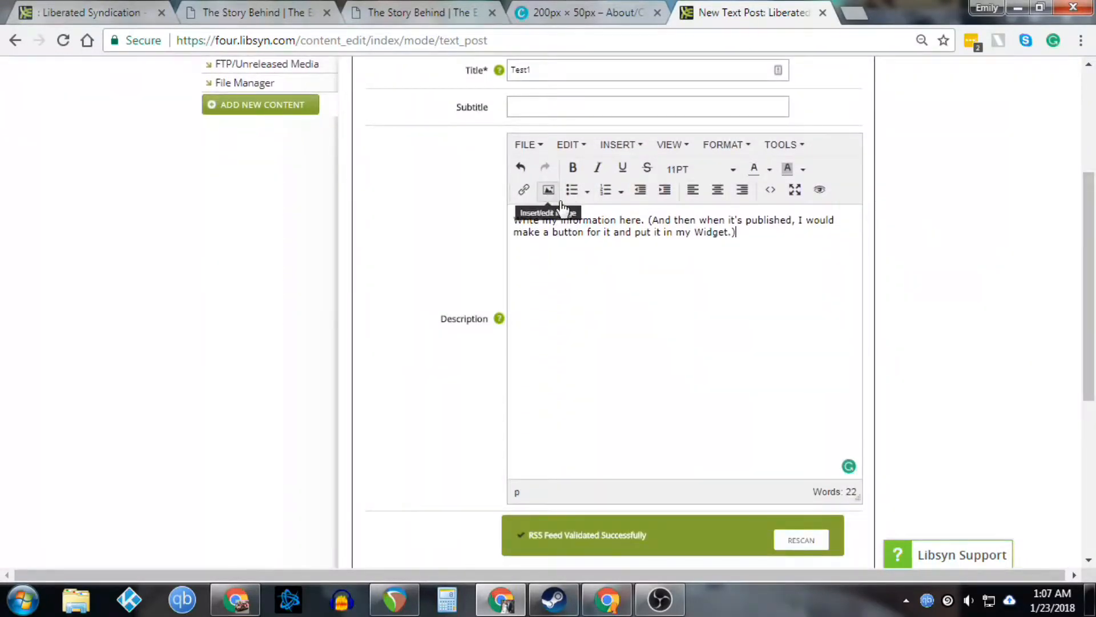
{"action": "scroll", "coordinate": [969, 308], "scroll_direction": "down", "scroll_amount": 3}
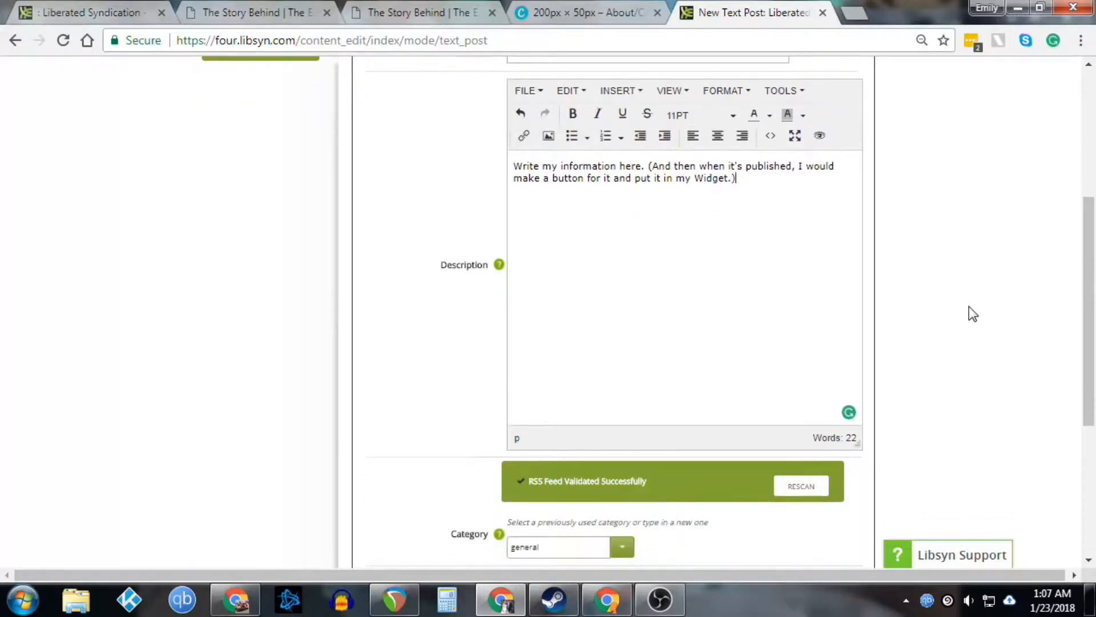
{"action": "scroll", "coordinate": [972, 313], "scroll_direction": "down", "scroll_amount": 1}
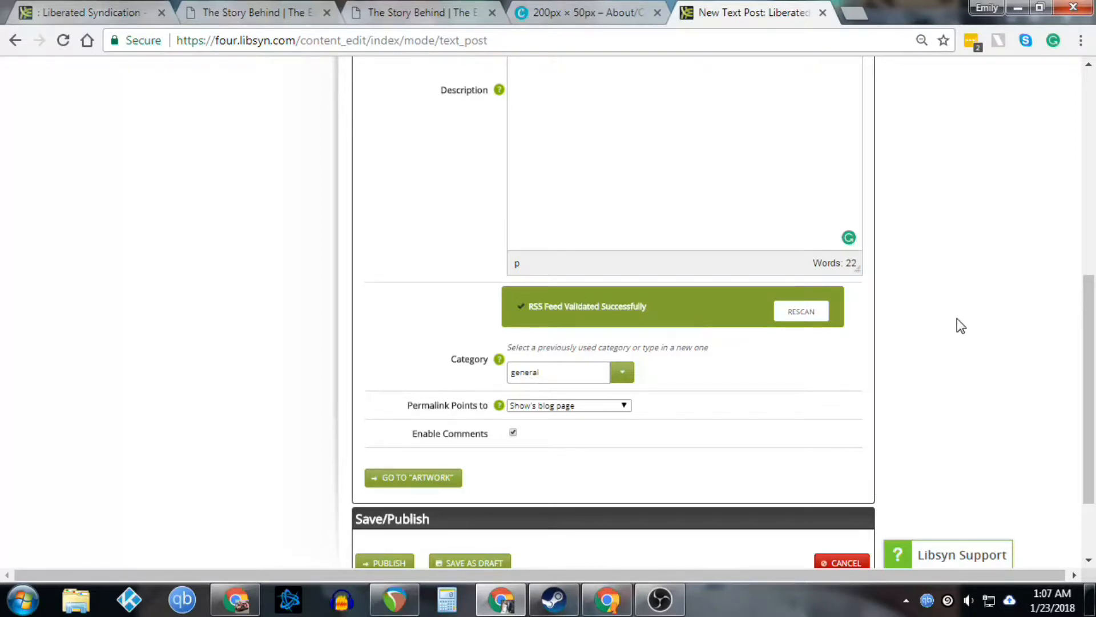
{"action": "scroll", "coordinate": [959, 326], "scroll_direction": "up", "scroll_amount": 3}
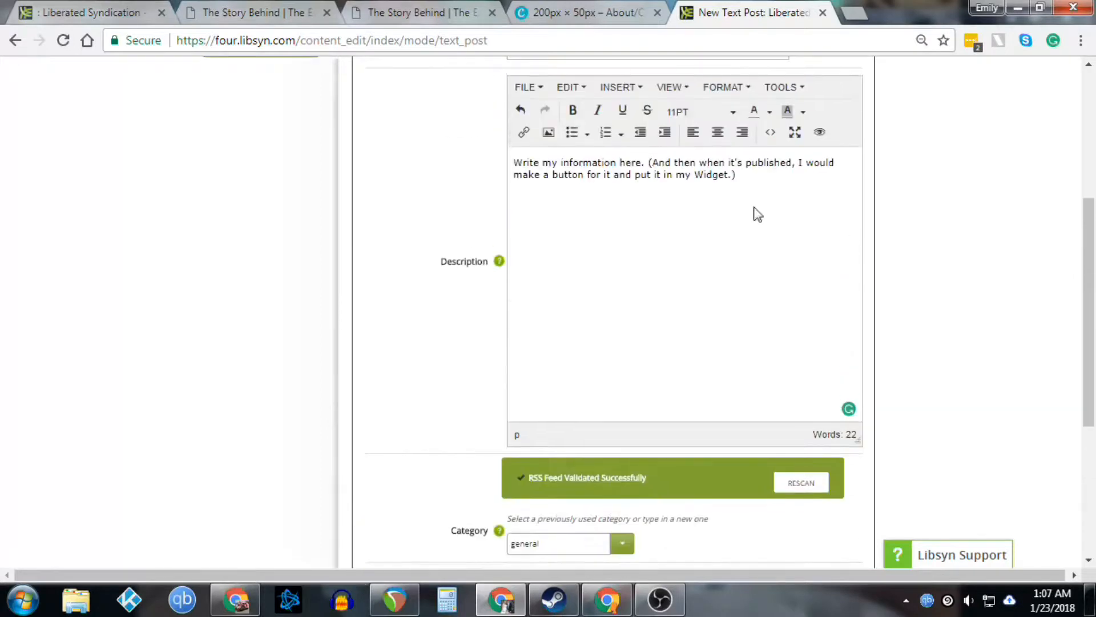
{"action": "scroll", "coordinate": [959, 340], "scroll_direction": "down", "scroll_amount": 3}
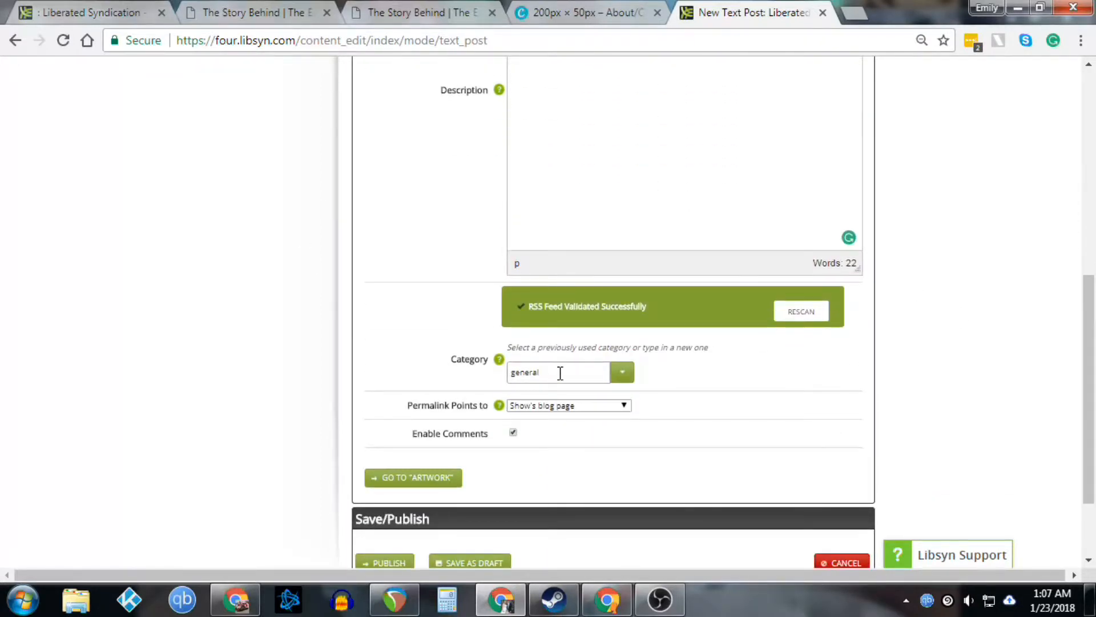
{"action": "left_click_drag", "start_coordinate": [561, 373], "coordinate": [479, 377]}
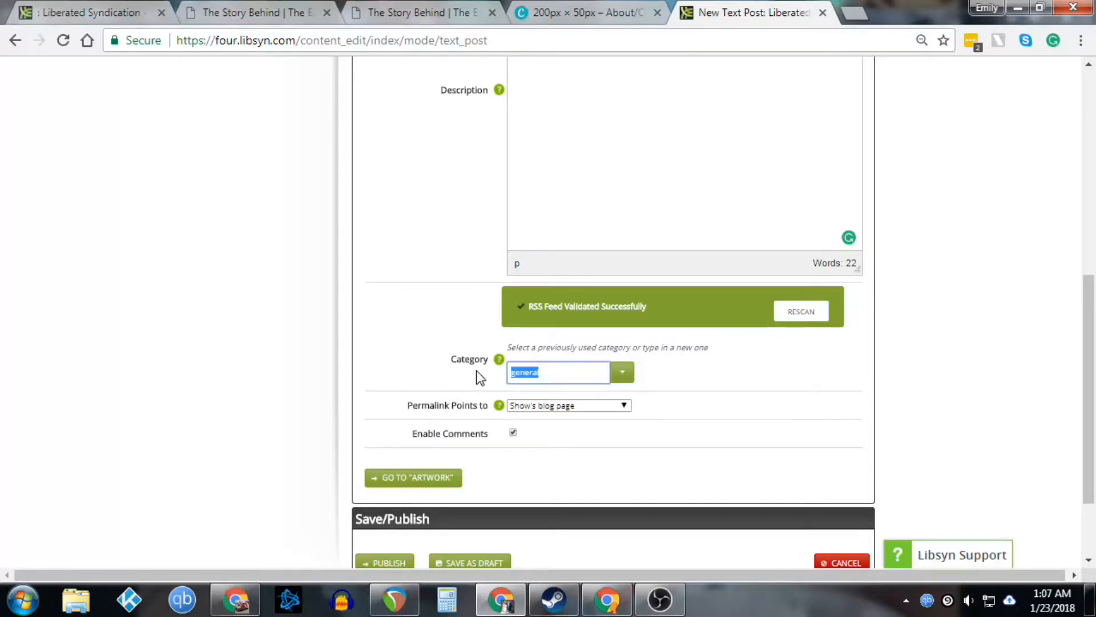
{"action": "type", "text": "Test"}
Look over the Categories list in the live site's sidebar and the home page header, and return to the text post form
{"action": "left_click", "coordinate": [190, 19]}
{"action": "scroll", "coordinate": [991, 386], "scroll_direction": "down", "scroll_amount": 8}
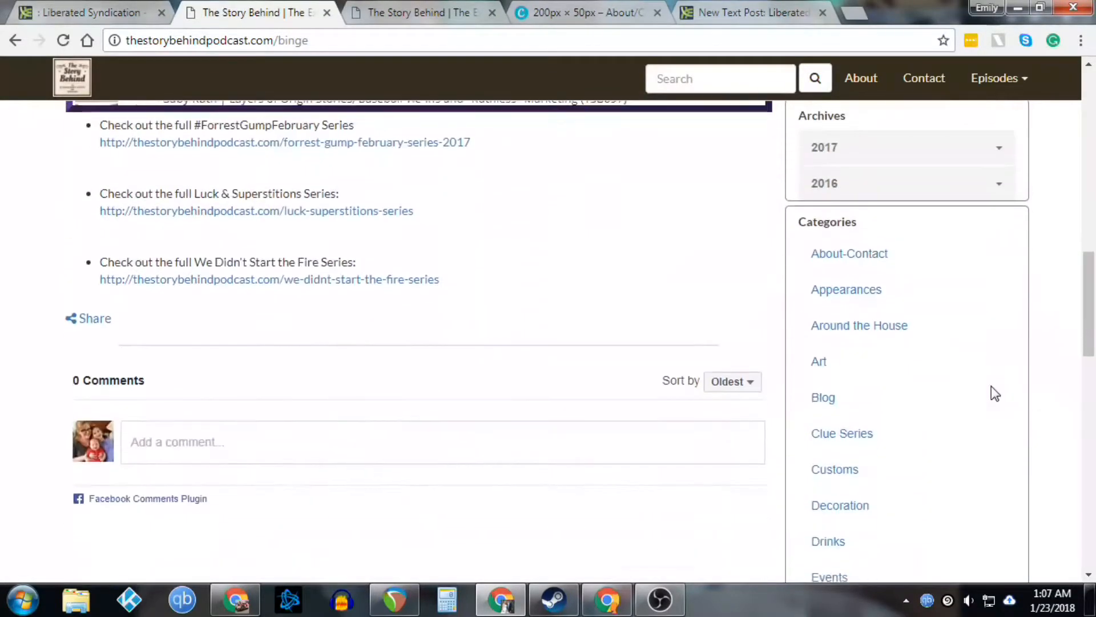
{"action": "scroll", "coordinate": [991, 386], "scroll_direction": "down", "scroll_amount": 6}
{"action": "scroll", "coordinate": [991, 386], "scroll_direction": "up", "scroll_amount": 3}
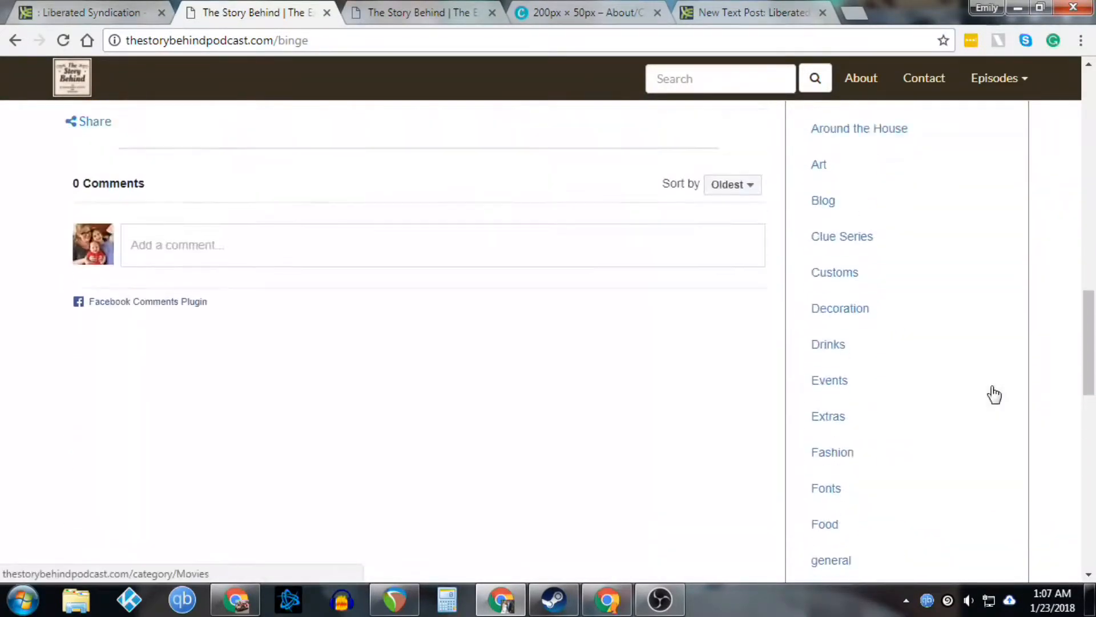
{"action": "scroll", "coordinate": [993, 394], "scroll_direction": "up", "scroll_amount": 4}
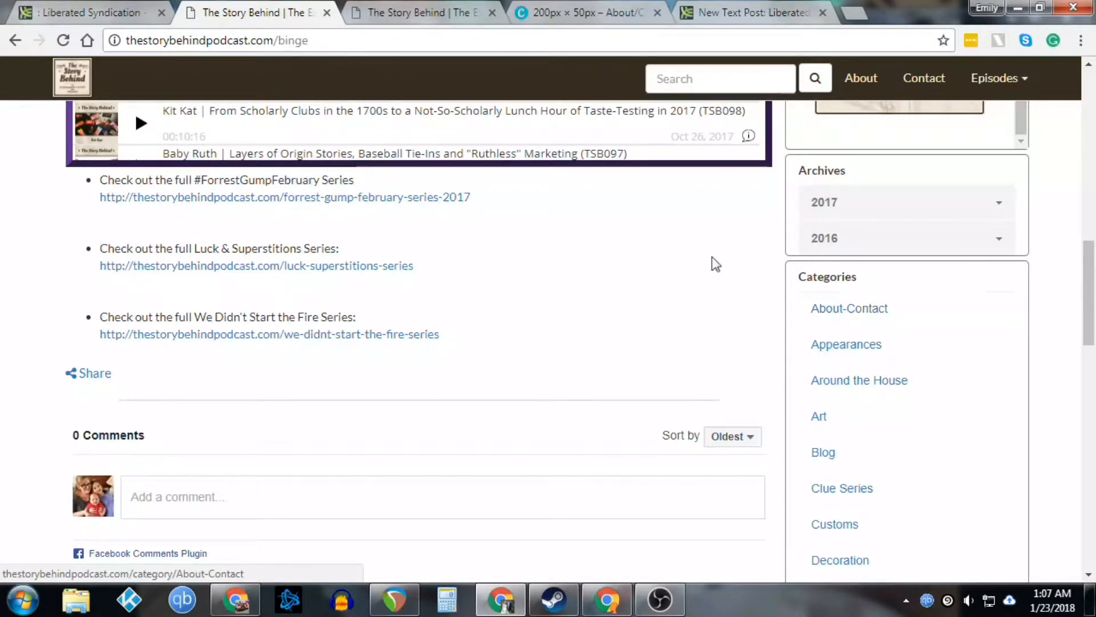
{"action": "left_click", "coordinate": [403, 10]}
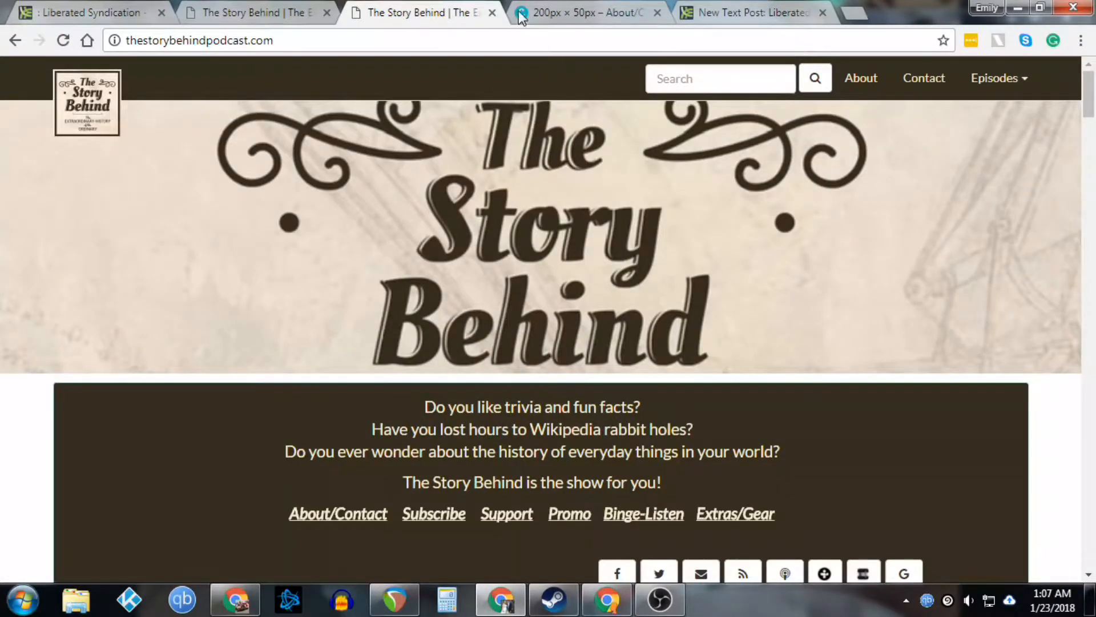
{"action": "left_click", "coordinate": [710, 12]}
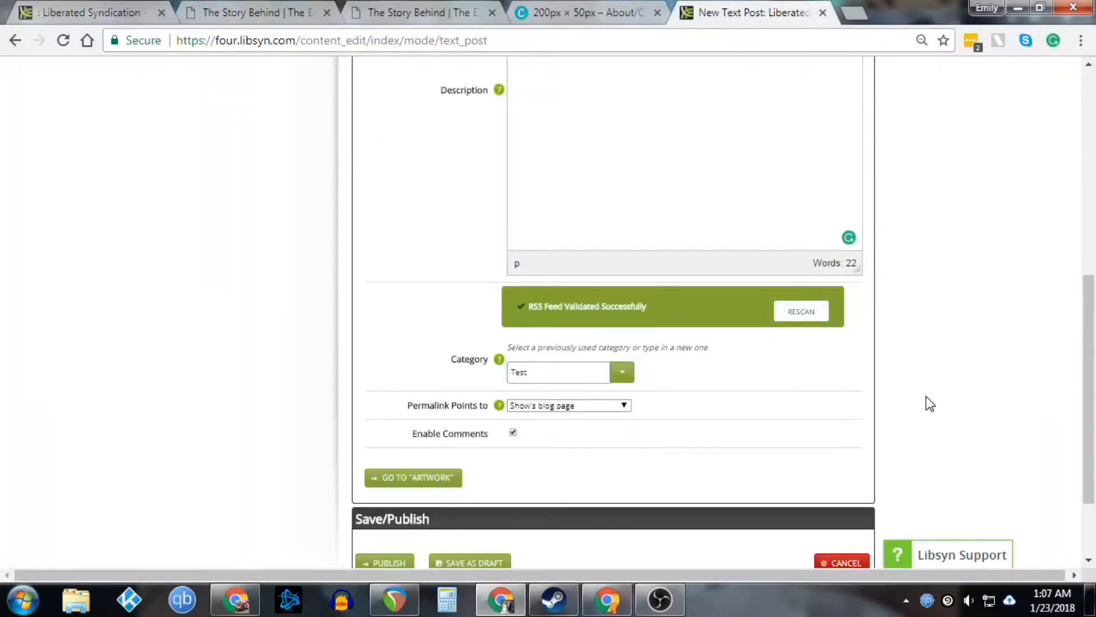
Review the text post's title and description alongside the Binge page on the live site
{"action": "scroll", "coordinate": [926, 396], "scroll_direction": "up", "scroll_amount": 6}
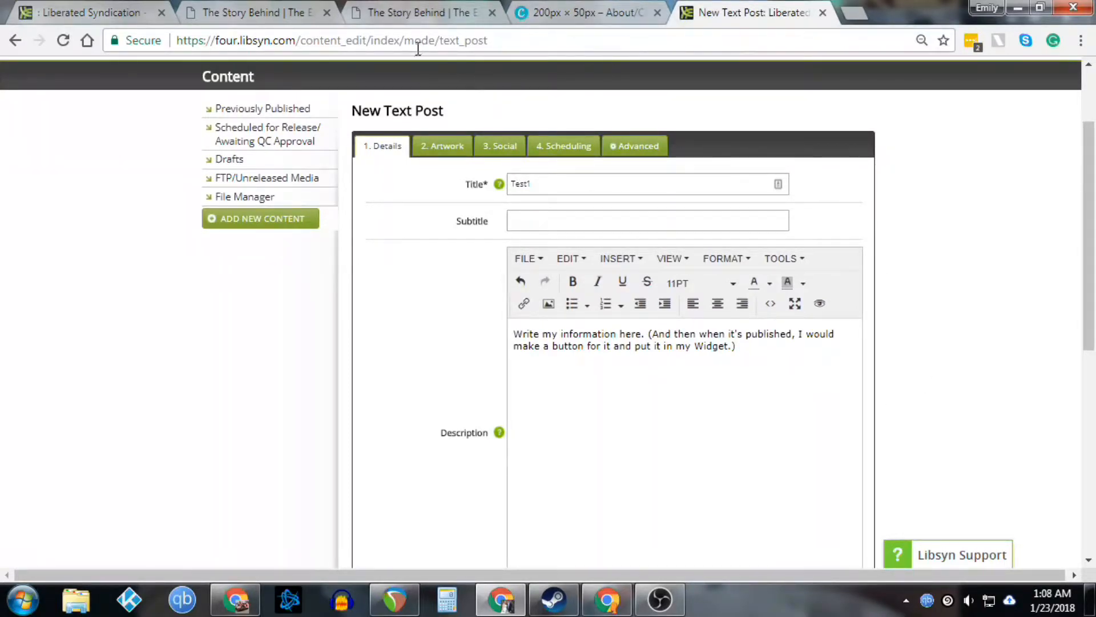
{"action": "left_click", "coordinate": [300, 16]}
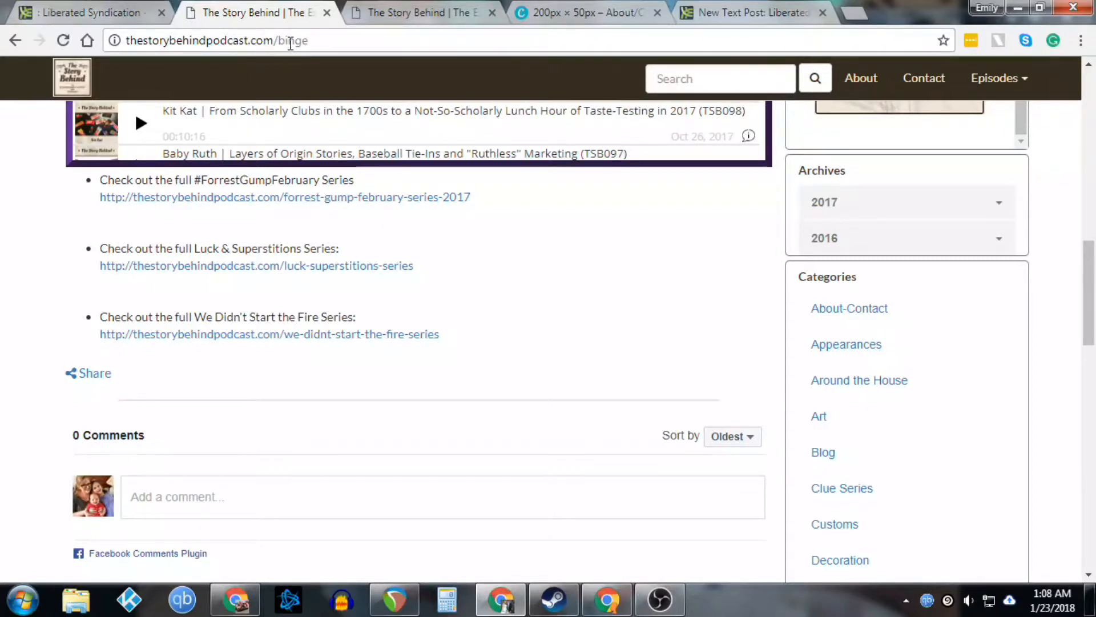
{"action": "left_click", "coordinate": [734, 12]}
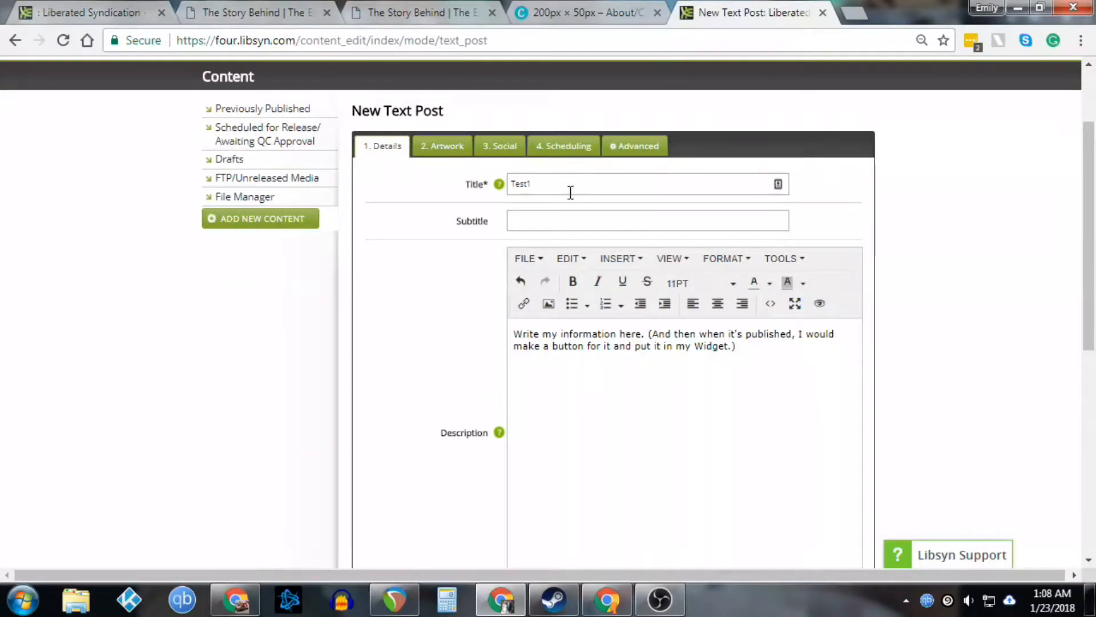
{"action": "scroll", "coordinate": [923, 281], "scroll_direction": "down", "scroll_amount": 2}
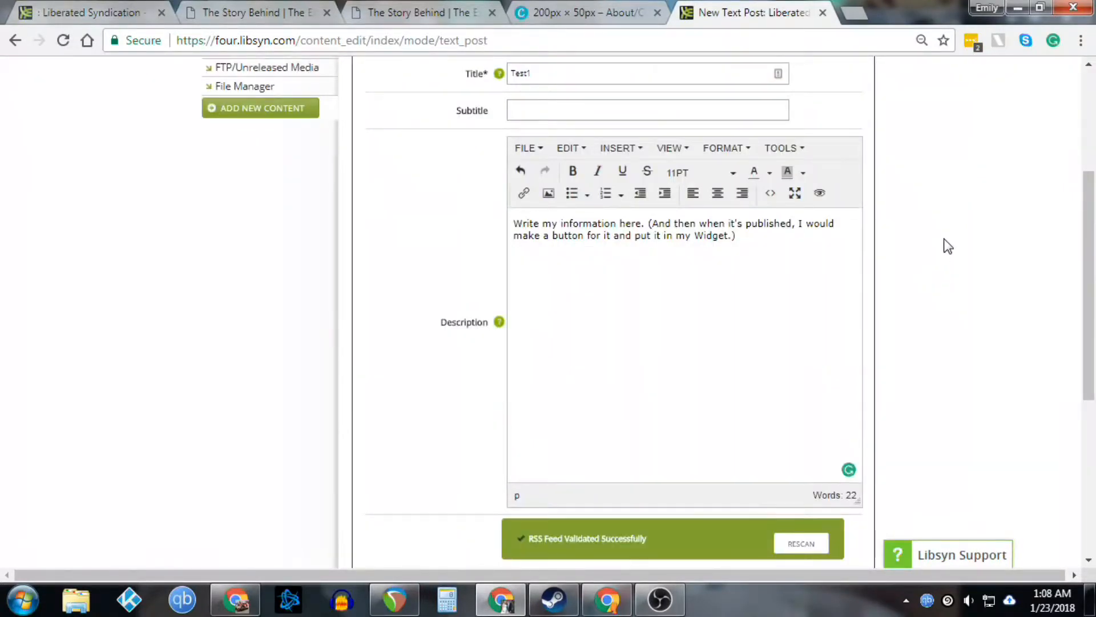
{"action": "left_click", "coordinate": [266, 13]}
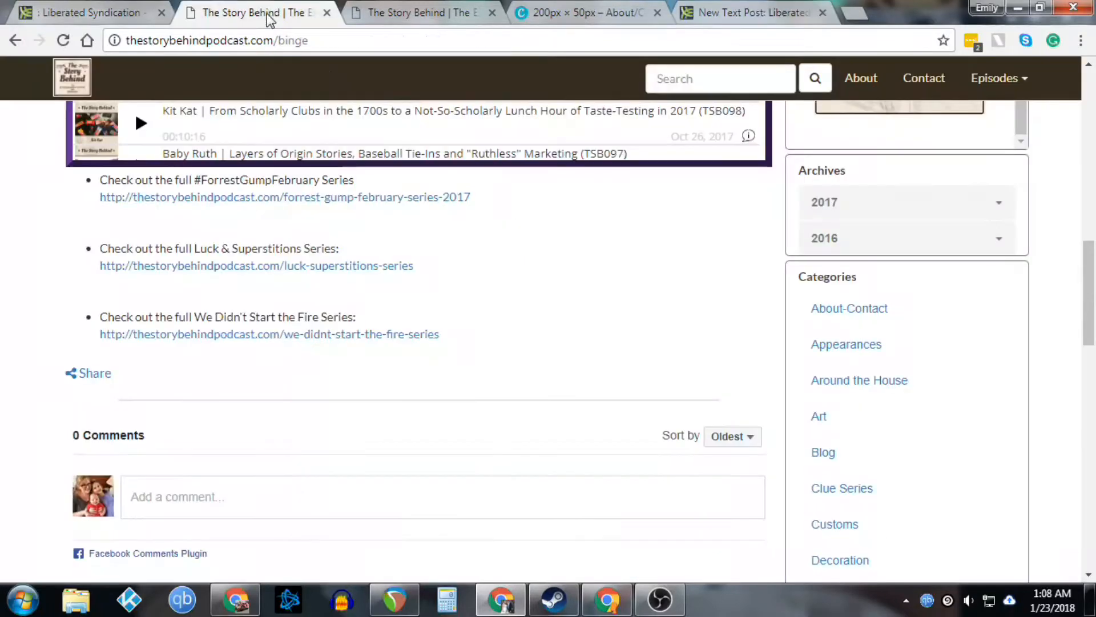
Return to the new text post form and save the Test1 post as a draft
{"action": "left_click", "coordinate": [758, 13]}
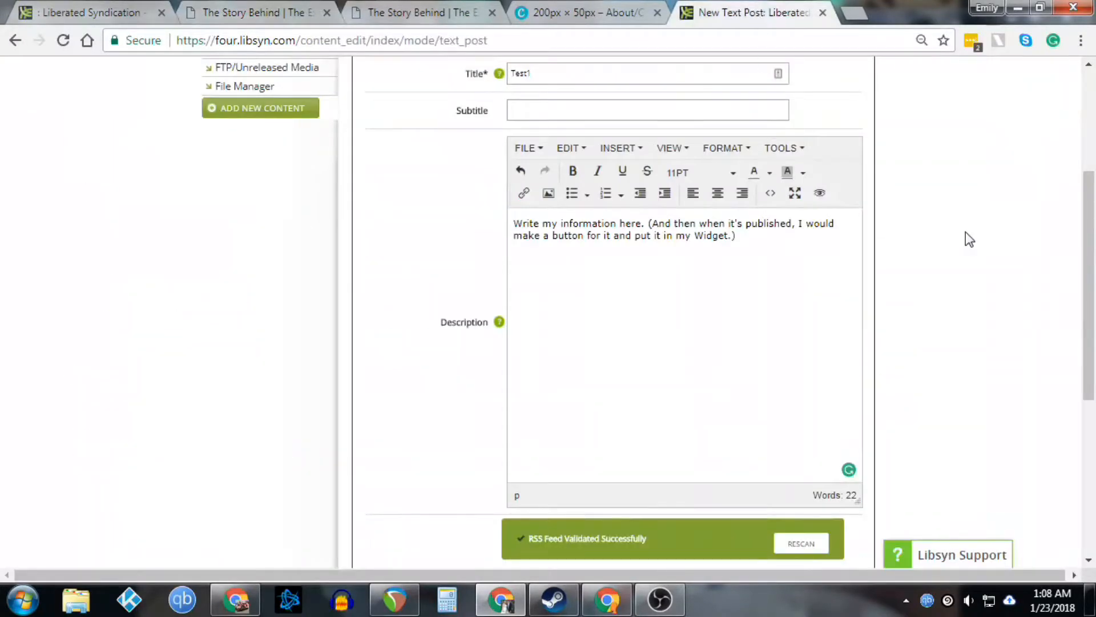
{"action": "scroll", "coordinate": [970, 238], "scroll_direction": "up", "scroll_amount": 1}
{"action": "scroll", "coordinate": [917, 232], "scroll_direction": "down", "scroll_amount": 7}
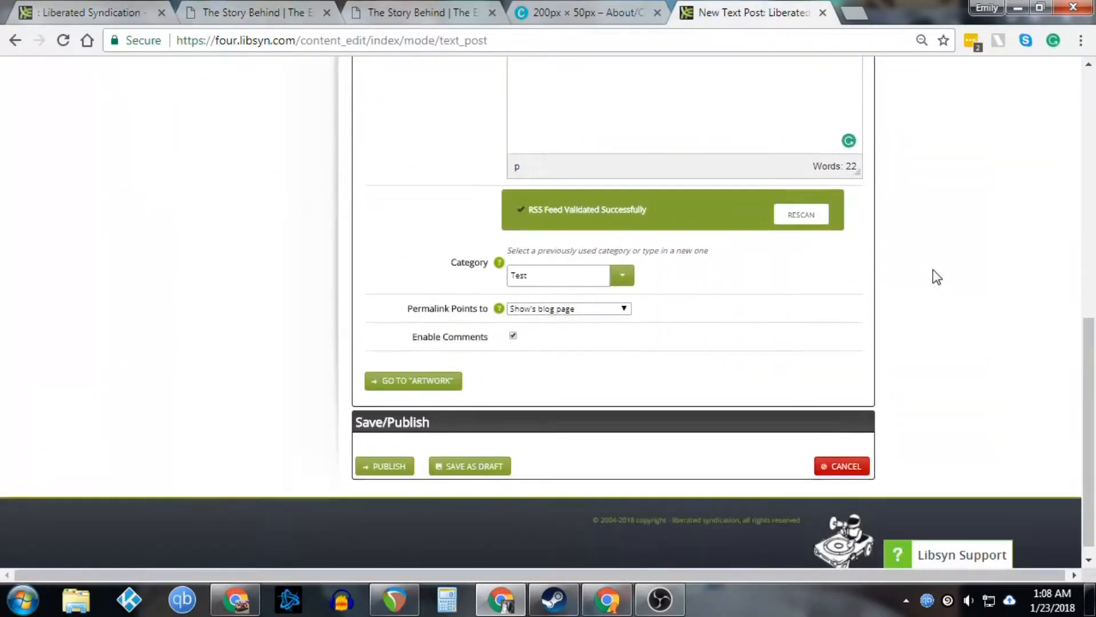
{"action": "left_click", "coordinate": [471, 454]}
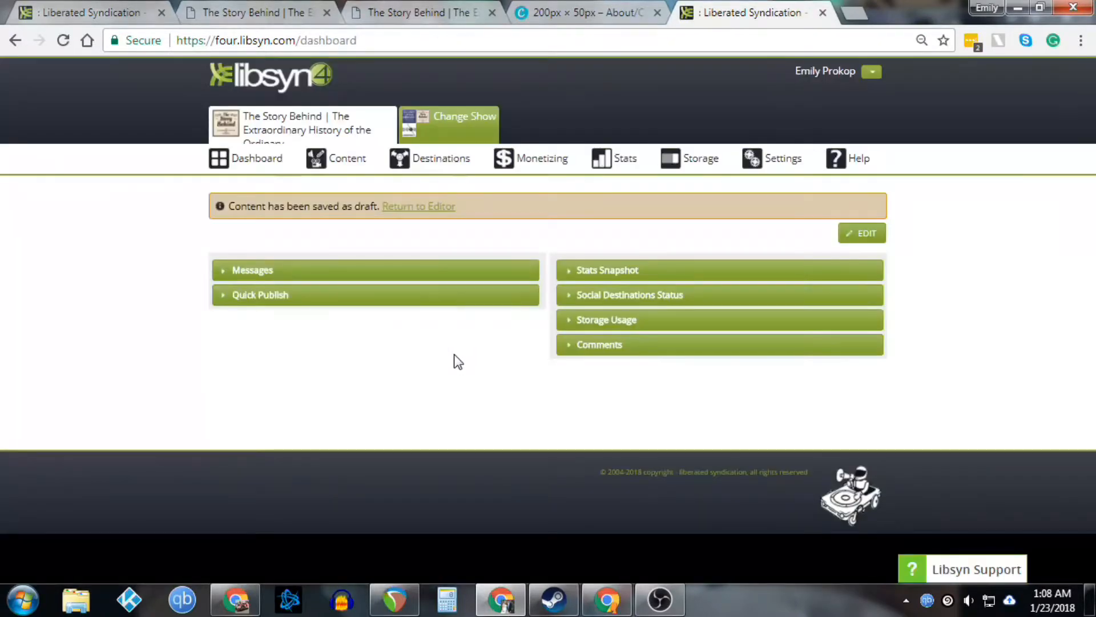
Open the Test1 draft for editing and change its title to "Test1 - Edited"
{"action": "mouse_move", "coordinate": [351, 163]}
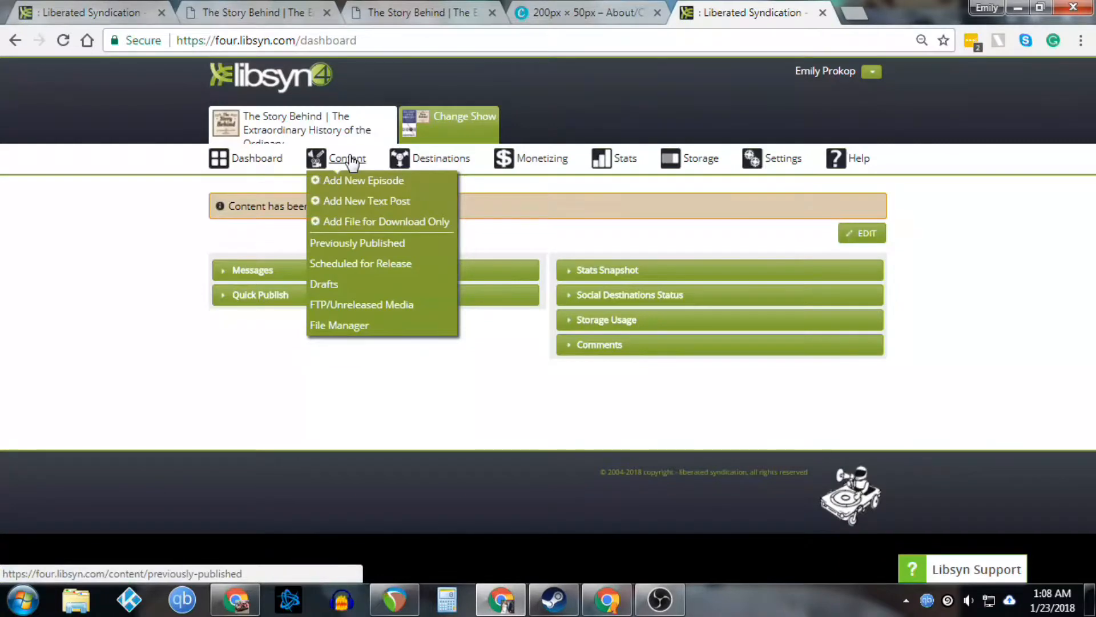
{"action": "left_click", "coordinate": [326, 286]}
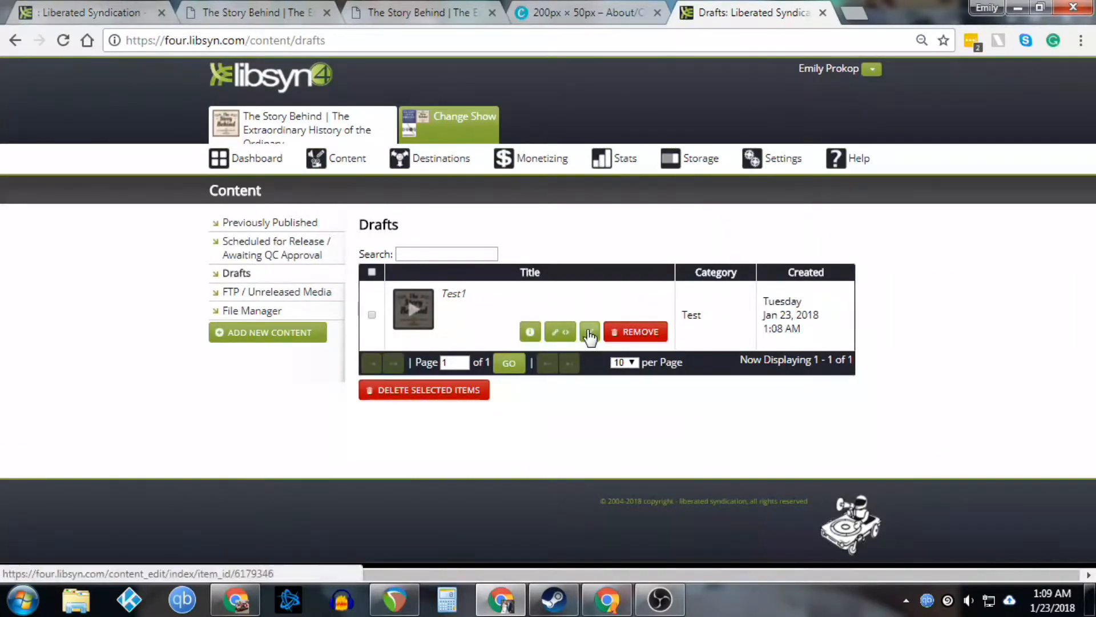
{"action": "left_click", "coordinate": [590, 334]}
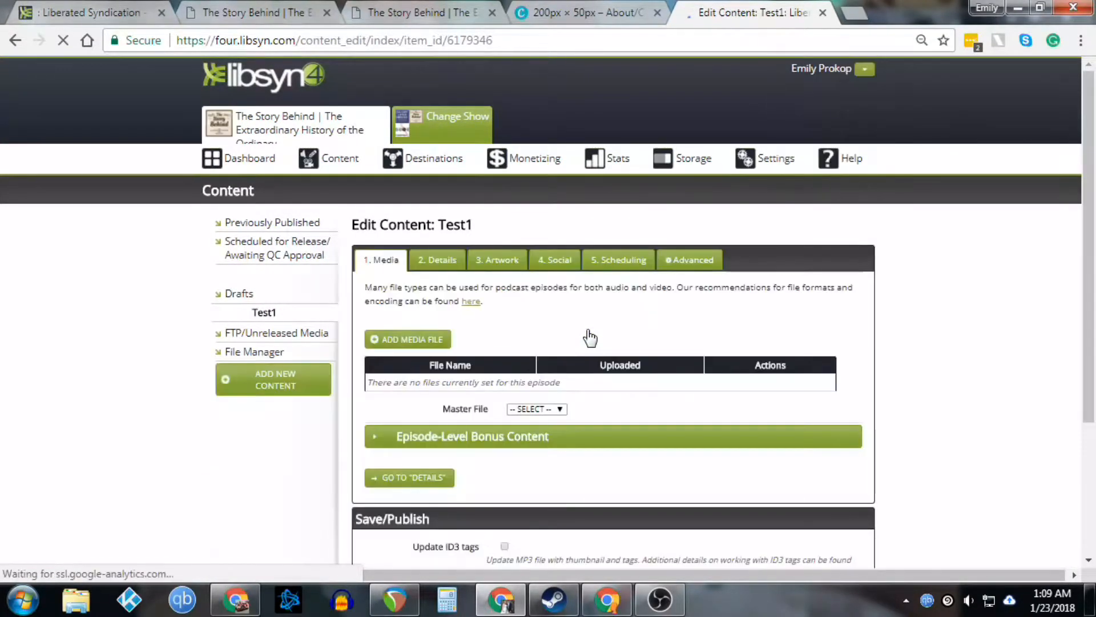
{"action": "left_click", "coordinate": [437, 261]}
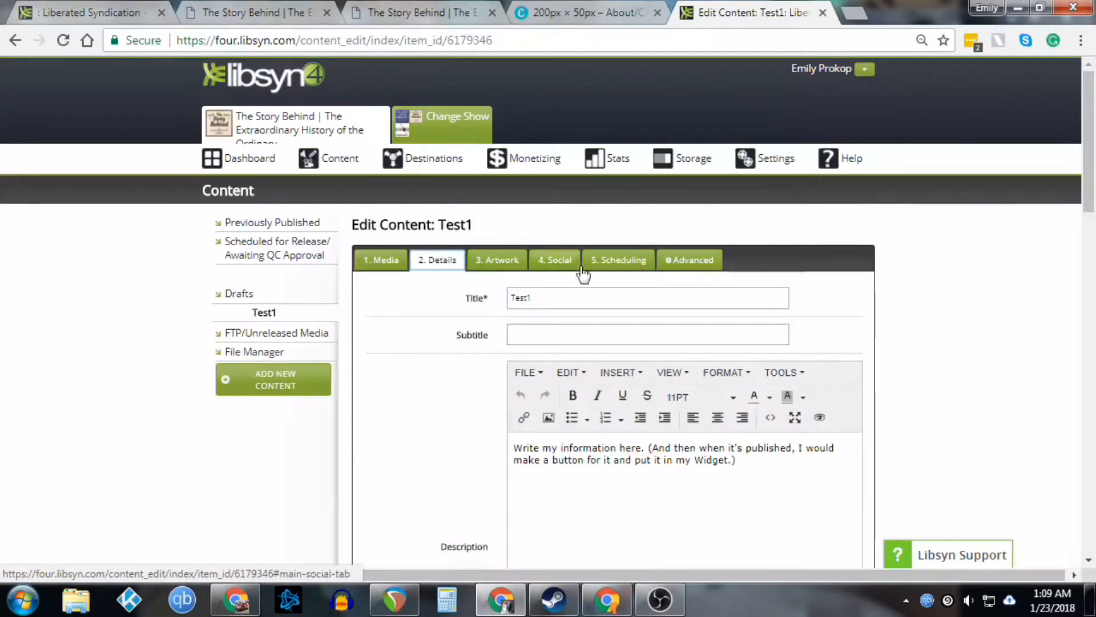
{"action": "left_click", "coordinate": [608, 301]}
{"action": "type", "text": "- Edited"}
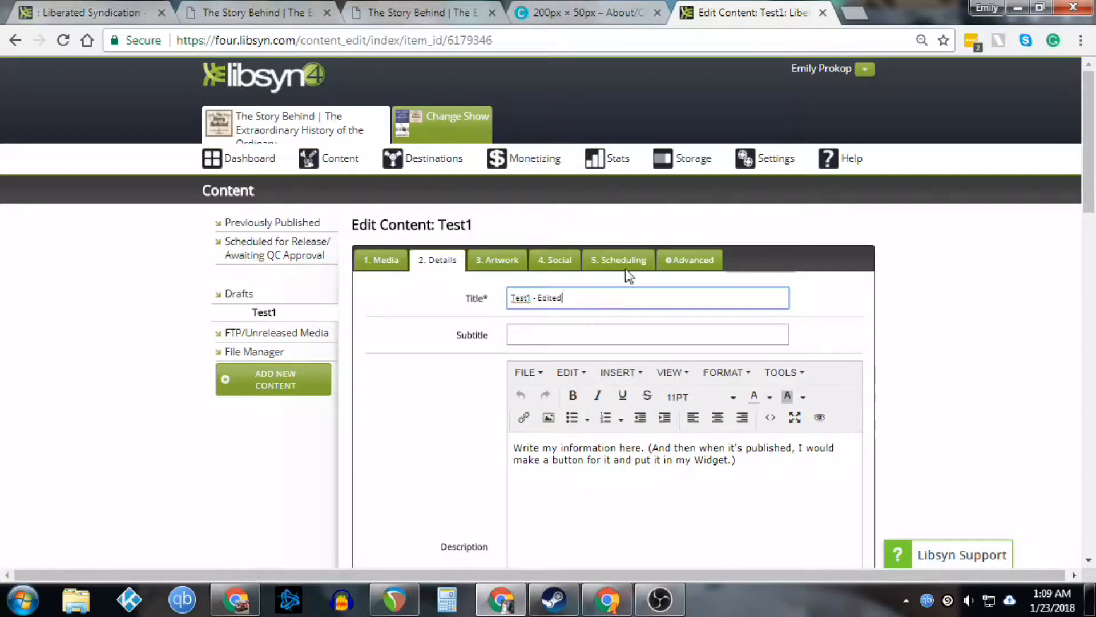
Examine the draft's remaining detail fields, from description and category through iTunes Optimization to the Save/Publish section
{"action": "scroll", "coordinate": [962, 421], "scroll_direction": "down", "scroll_amount": 3}
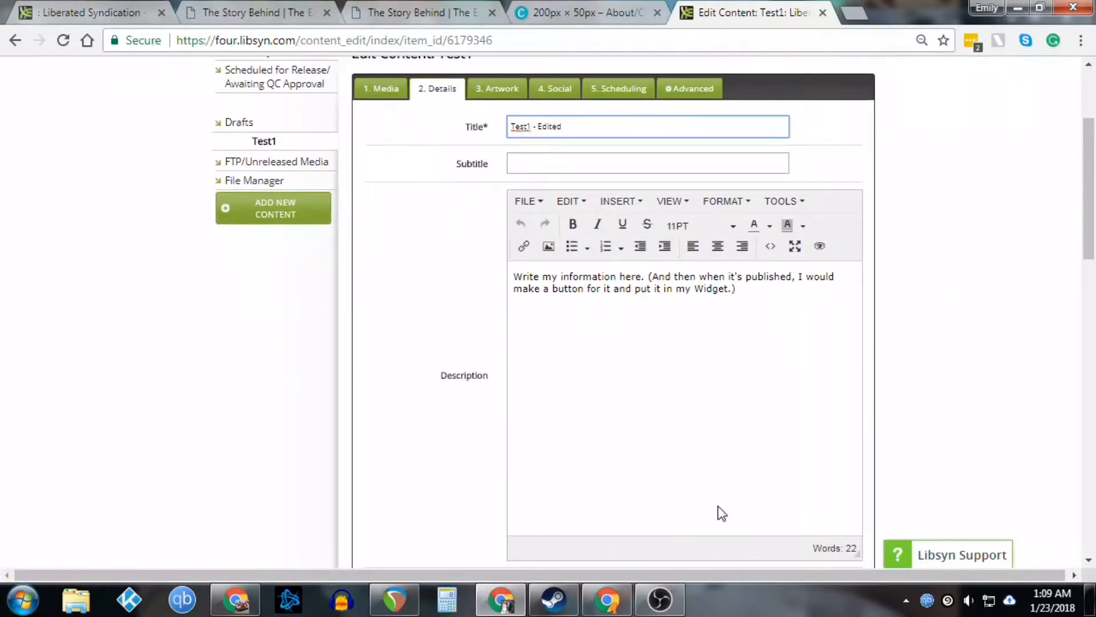
{"action": "scroll", "coordinate": [717, 504], "scroll_direction": "down", "scroll_amount": 1}
{"action": "scroll", "coordinate": [717, 505], "scroll_direction": "down", "scroll_amount": 1}
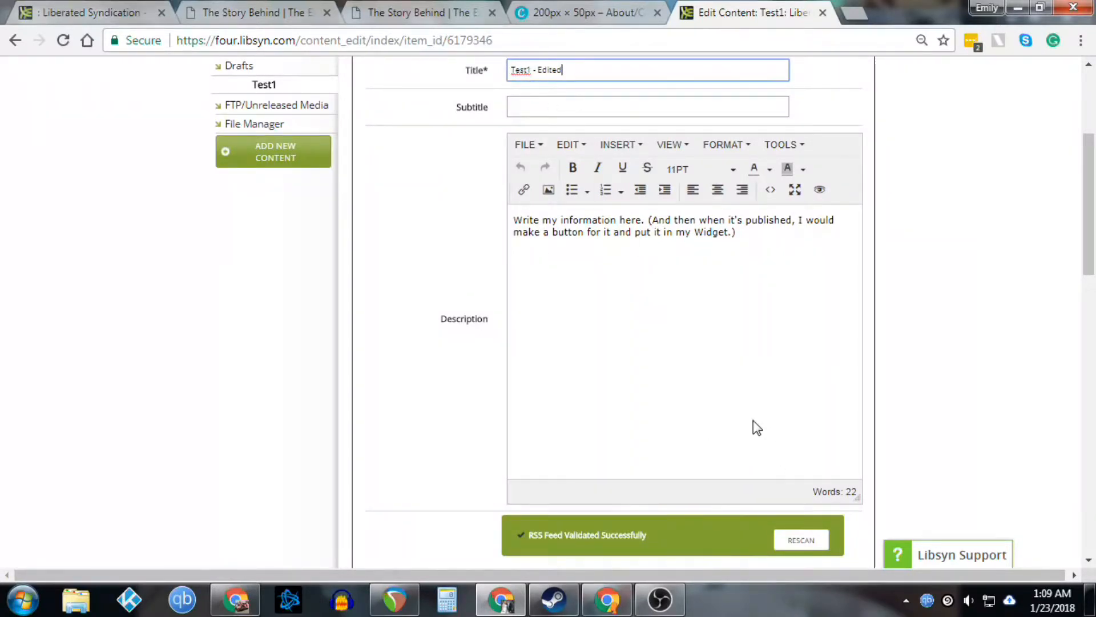
{"action": "scroll", "coordinate": [757, 428], "scroll_direction": "down", "scroll_amount": 6}
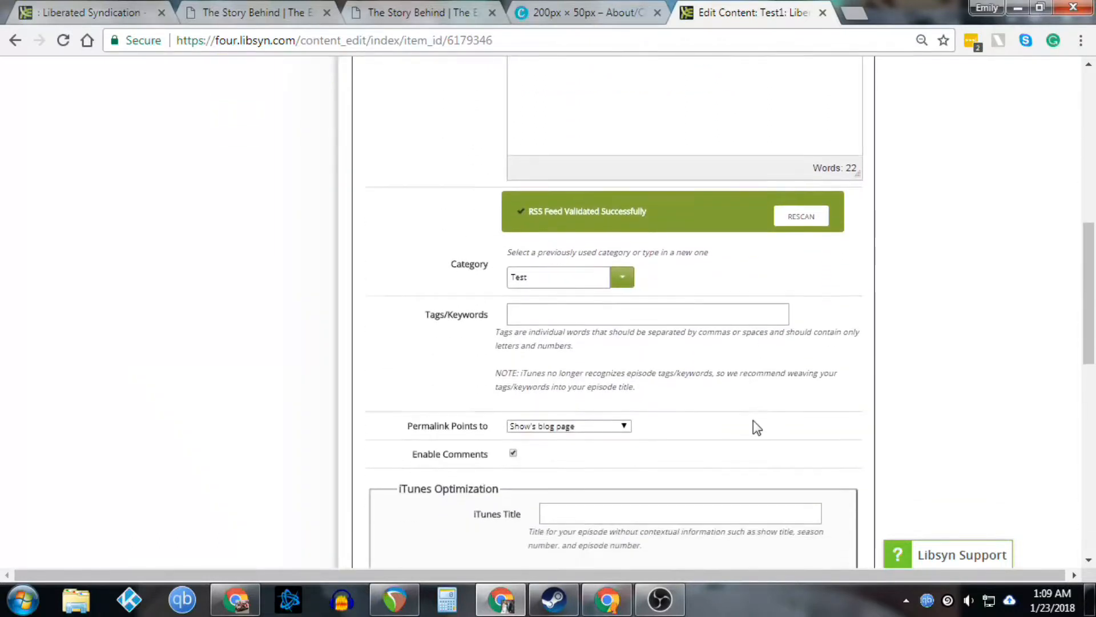
{"action": "scroll", "coordinate": [757, 428], "scroll_direction": "down", "scroll_amount": 6}
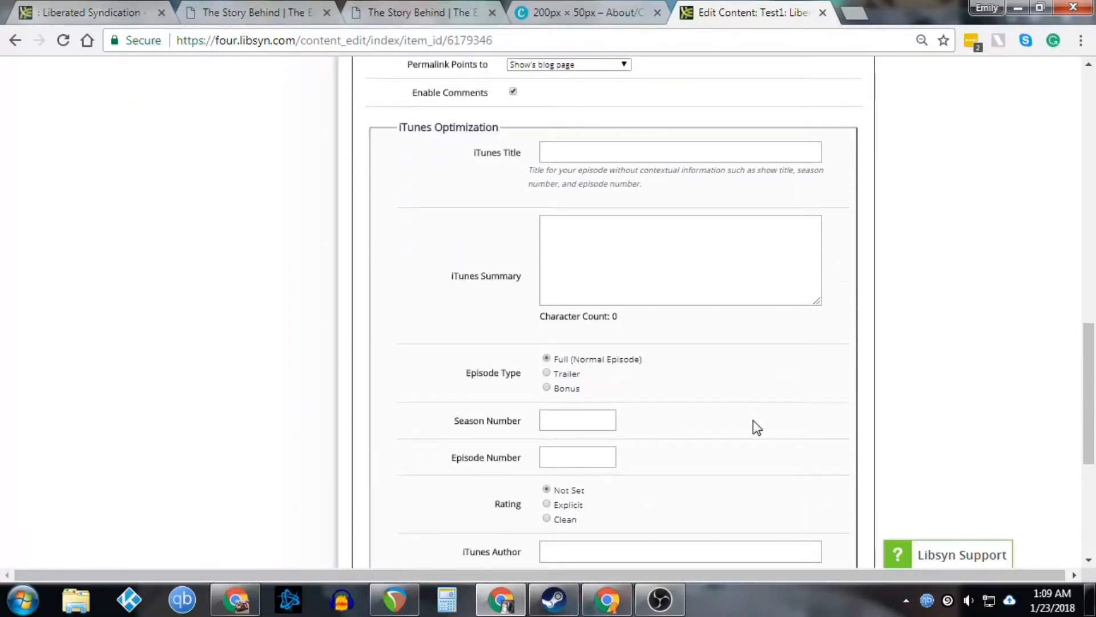
{"action": "scroll", "coordinate": [757, 429], "scroll_direction": "down", "scroll_amount": 6}
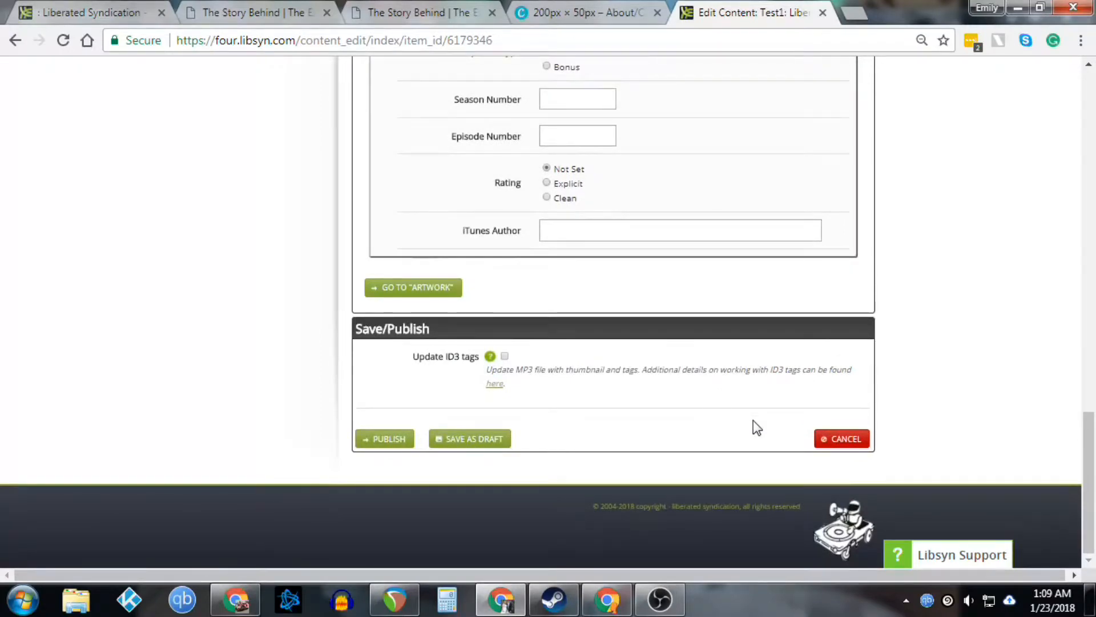
{"action": "scroll", "coordinate": [757, 429], "scroll_direction": "up", "scroll_amount": 18}
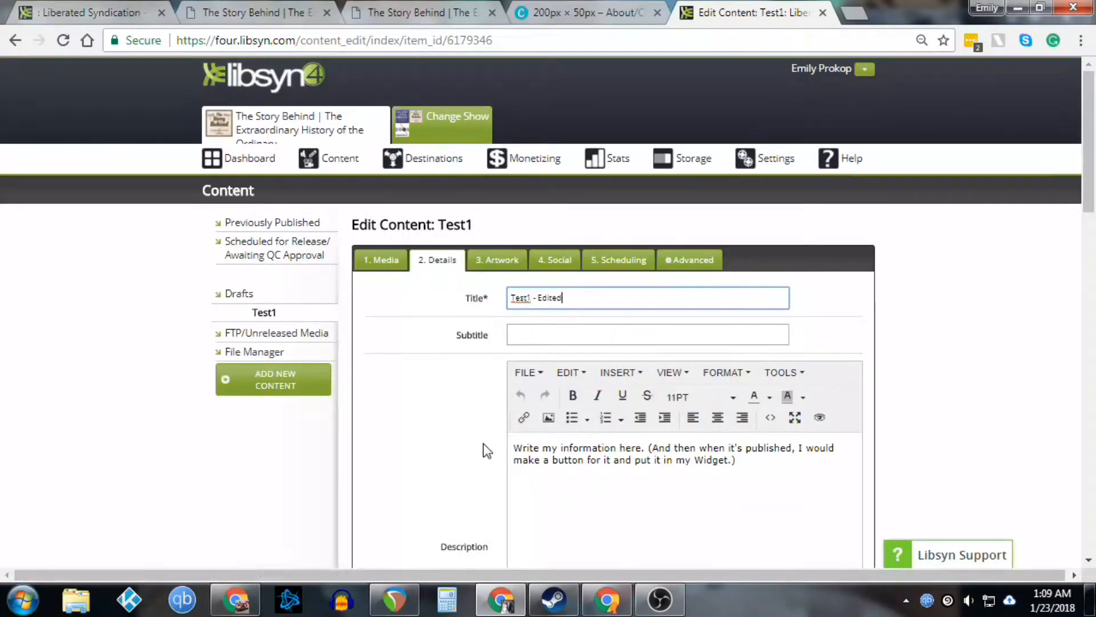
{"action": "scroll", "coordinate": [666, 408], "scroll_direction": "down", "scroll_amount": 1}
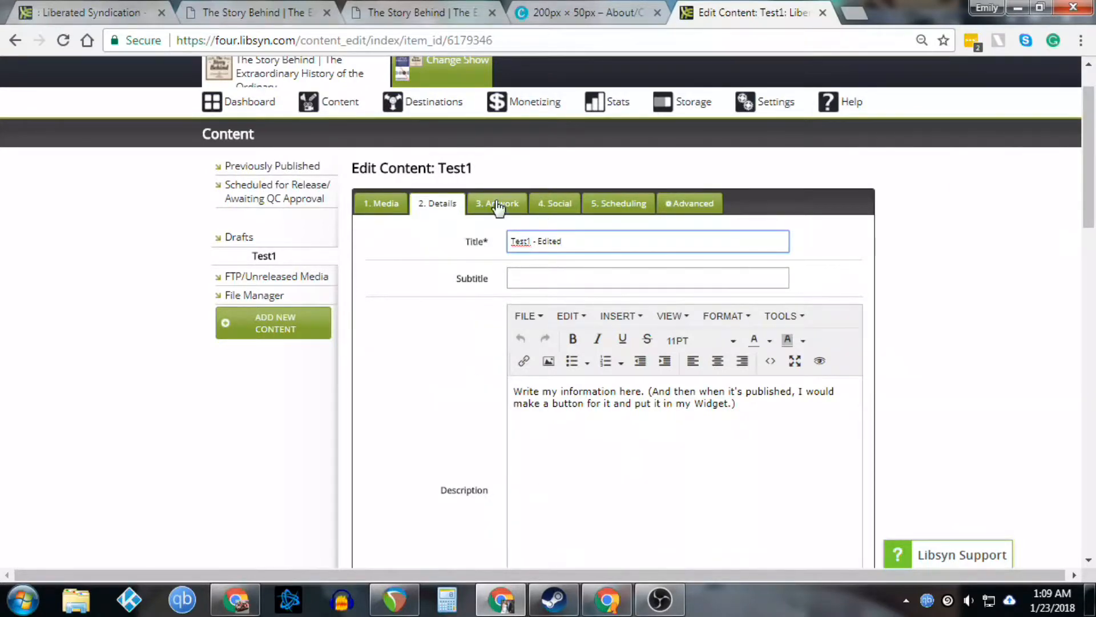
Choose a new release date in the draft's basic scheduling, and deselect all destinations in the advanced scheduling settings
{"action": "left_click", "coordinate": [623, 205]}
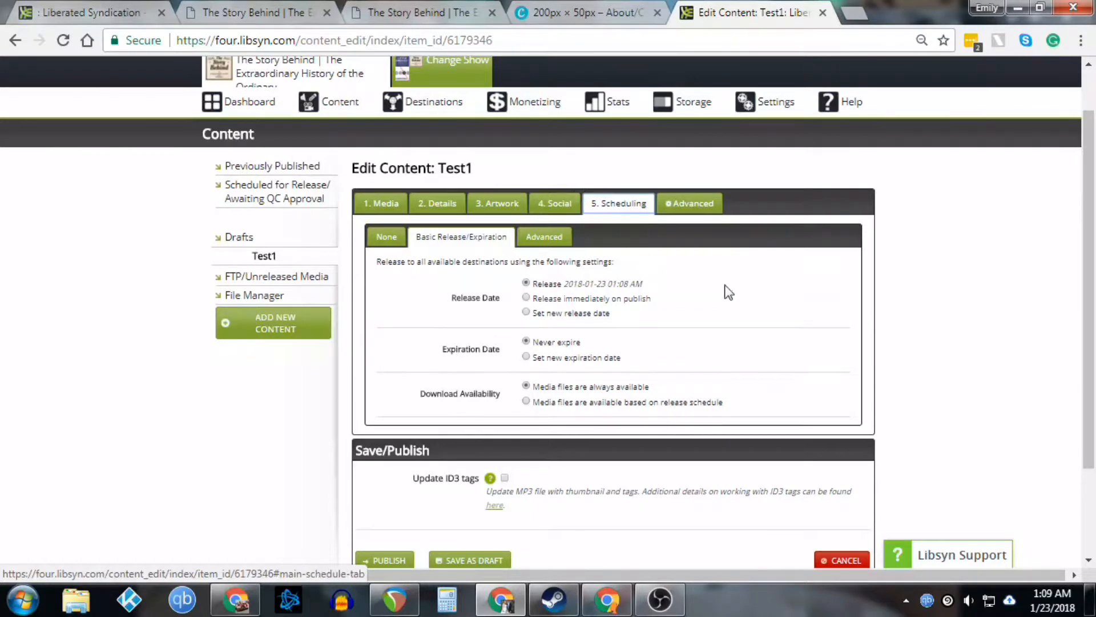
{"action": "left_click", "coordinate": [526, 312]}
{"action": "scroll", "coordinate": [590, 166], "scroll_direction": "down", "scroll_amount": 2}
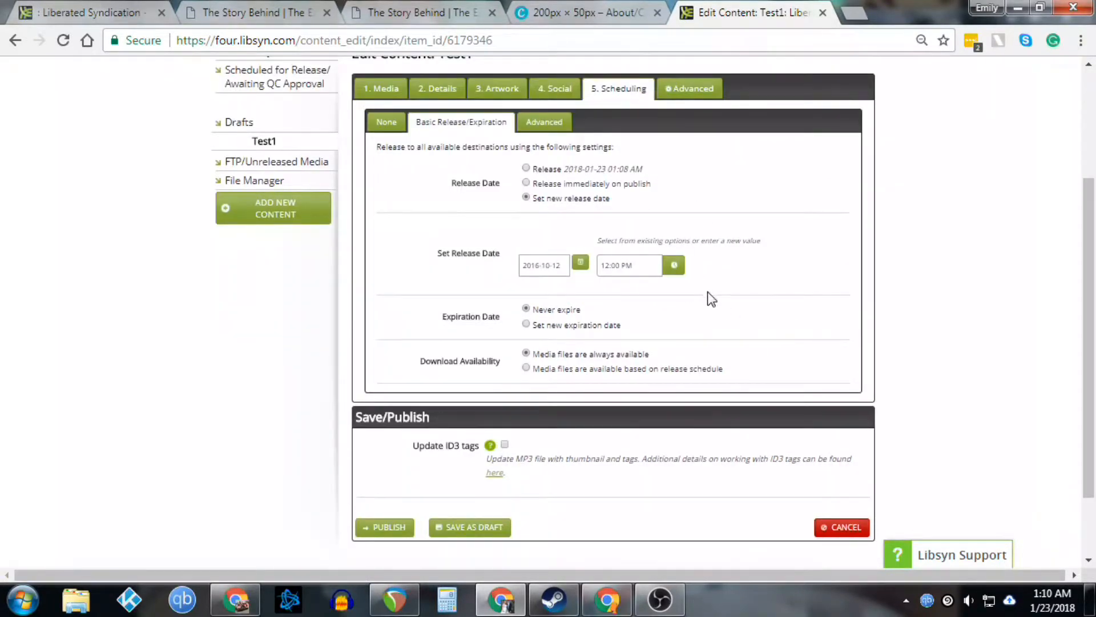
{"action": "left_click", "coordinate": [544, 122]}
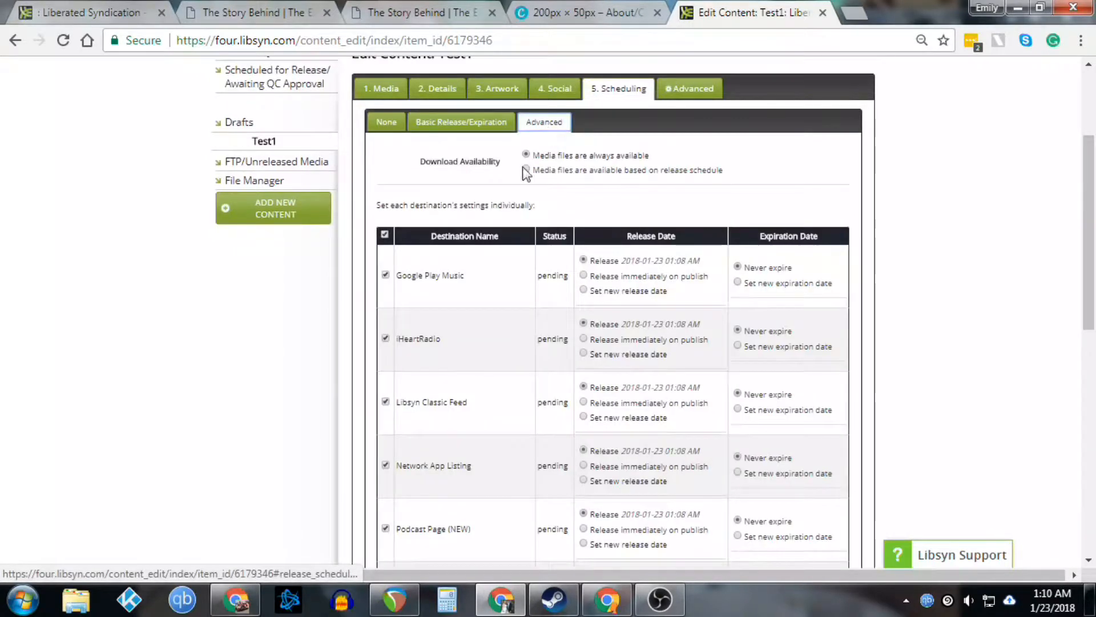
{"action": "left_click", "coordinate": [385, 235]}
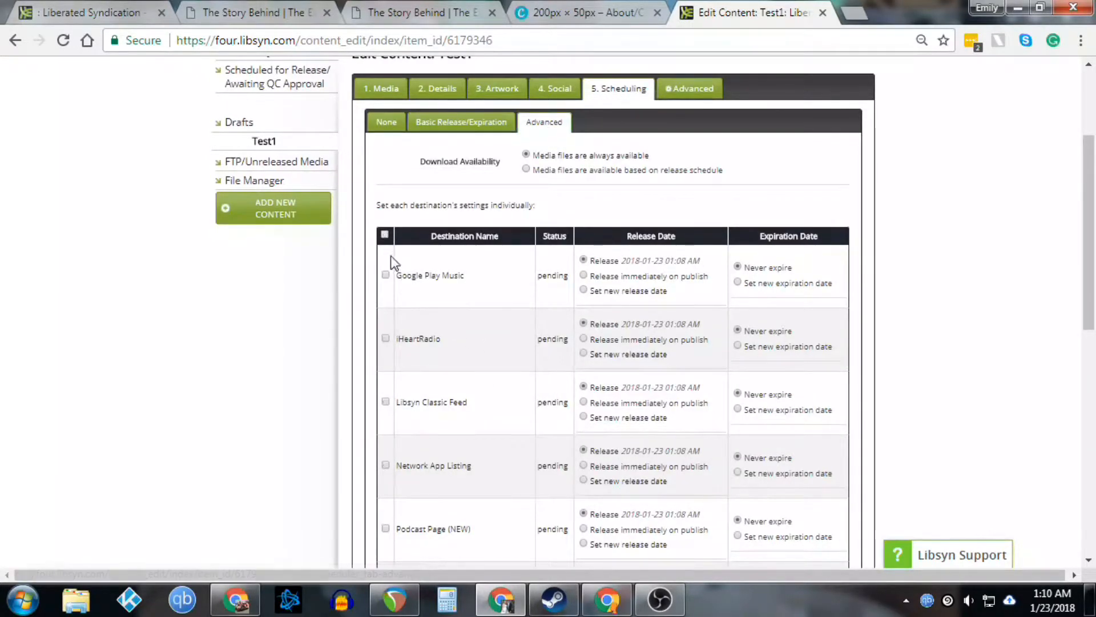
Review the list of release destinations in the advanced scheduling, from Google Play Music to YouTube
{"action": "scroll", "coordinate": [409, 313], "scroll_direction": "down", "scroll_amount": 2}
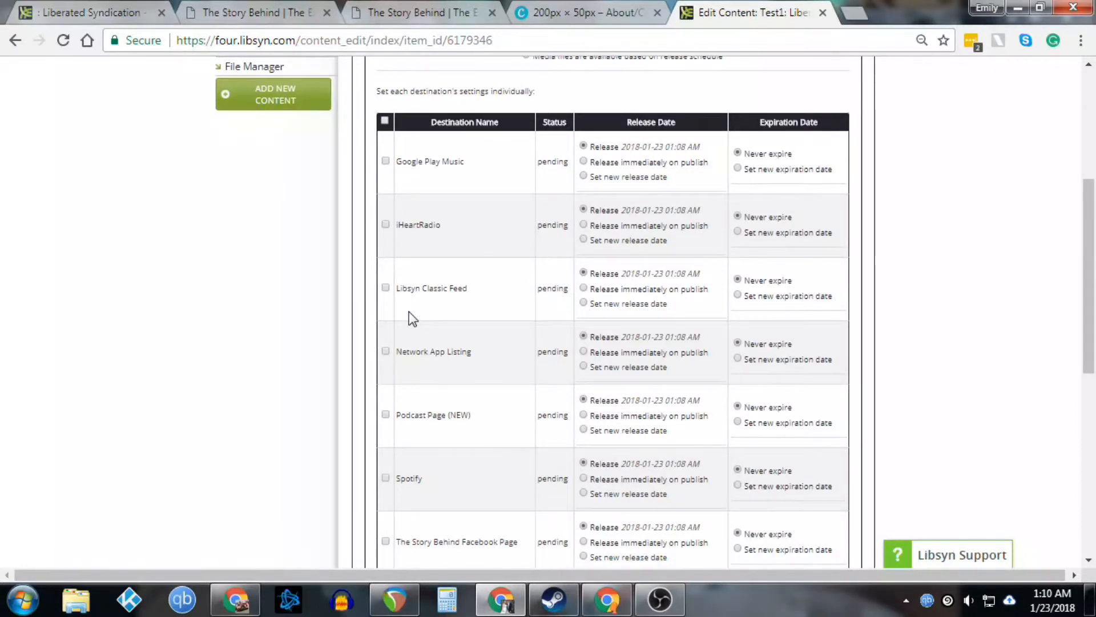
{"action": "scroll", "coordinate": [400, 379], "scroll_direction": "down", "scroll_amount": 4}
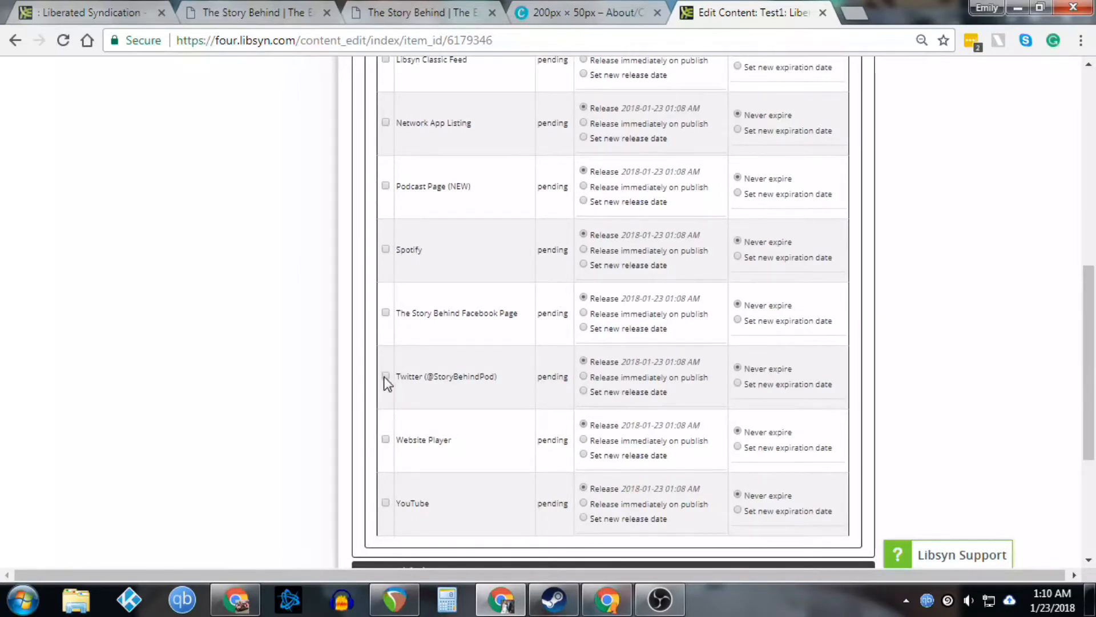
{"action": "scroll", "coordinate": [384, 378], "scroll_direction": "up", "scroll_amount": 4}
{"action": "scroll", "coordinate": [385, 378], "scroll_direction": "down", "scroll_amount": 2}
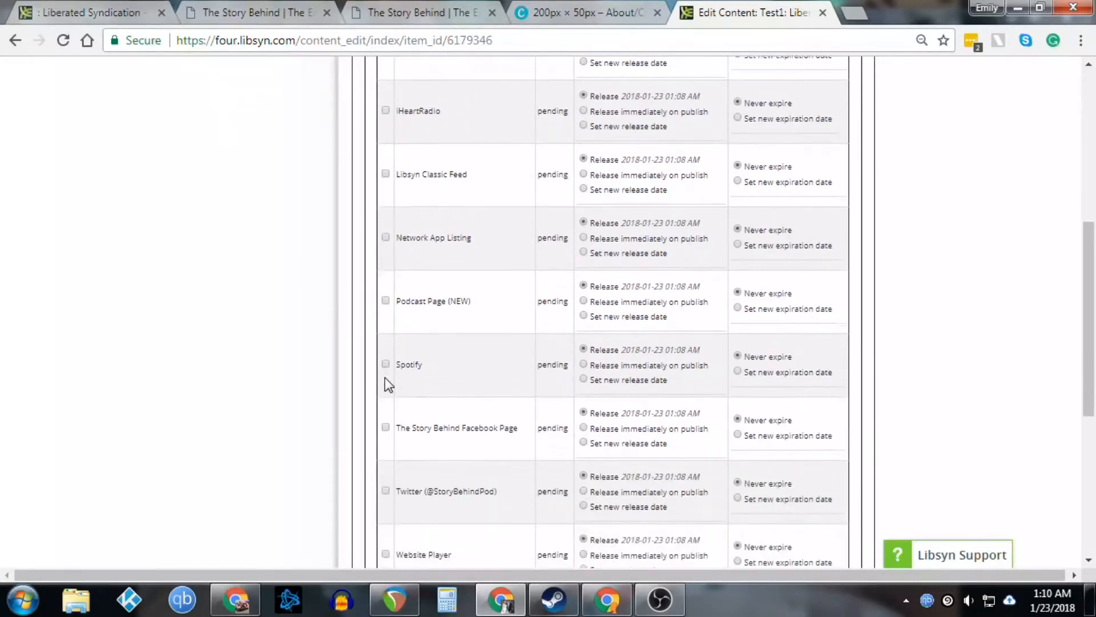
{"action": "scroll", "coordinate": [385, 378], "scroll_direction": "down", "scroll_amount": 3}
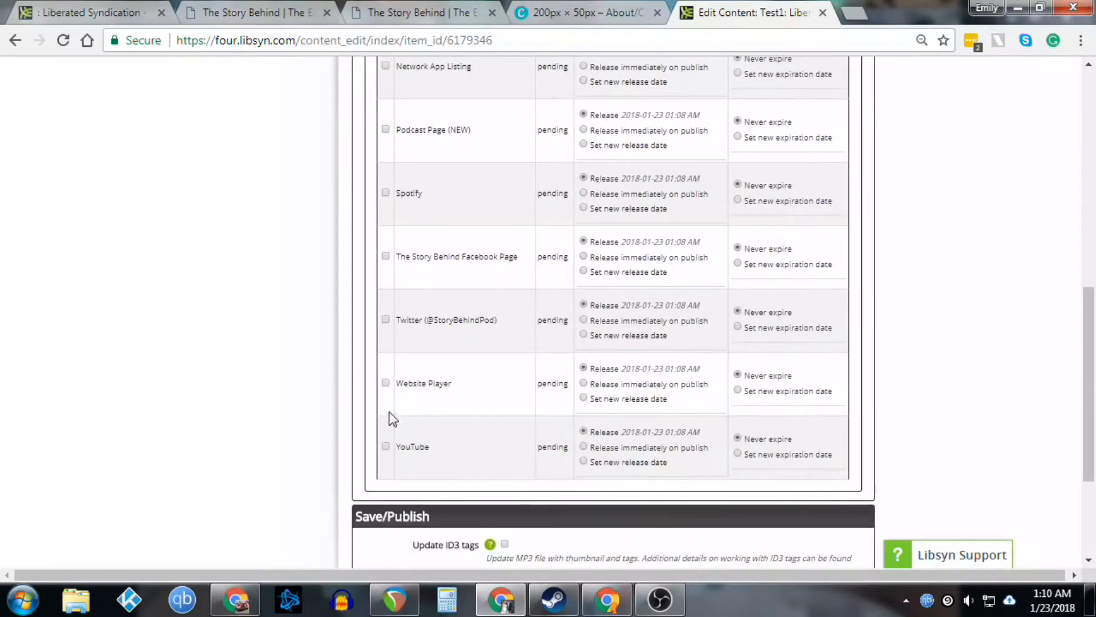
{"action": "scroll", "coordinate": [388, 428], "scroll_direction": "up", "scroll_amount": 2}
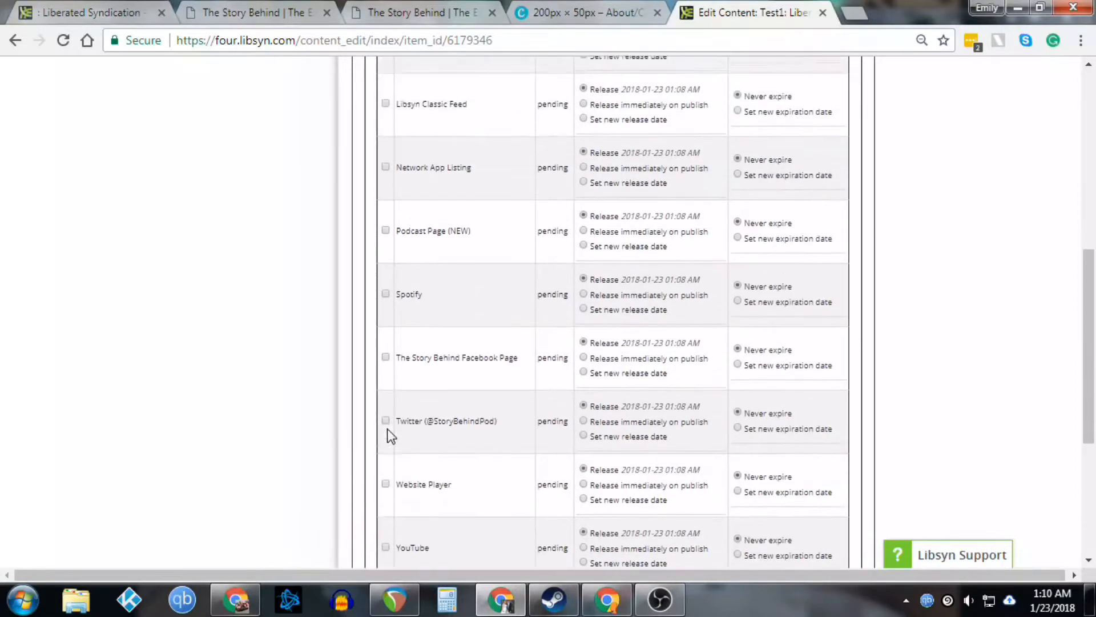
{"action": "scroll", "coordinate": [388, 435], "scroll_direction": "up", "scroll_amount": 2}
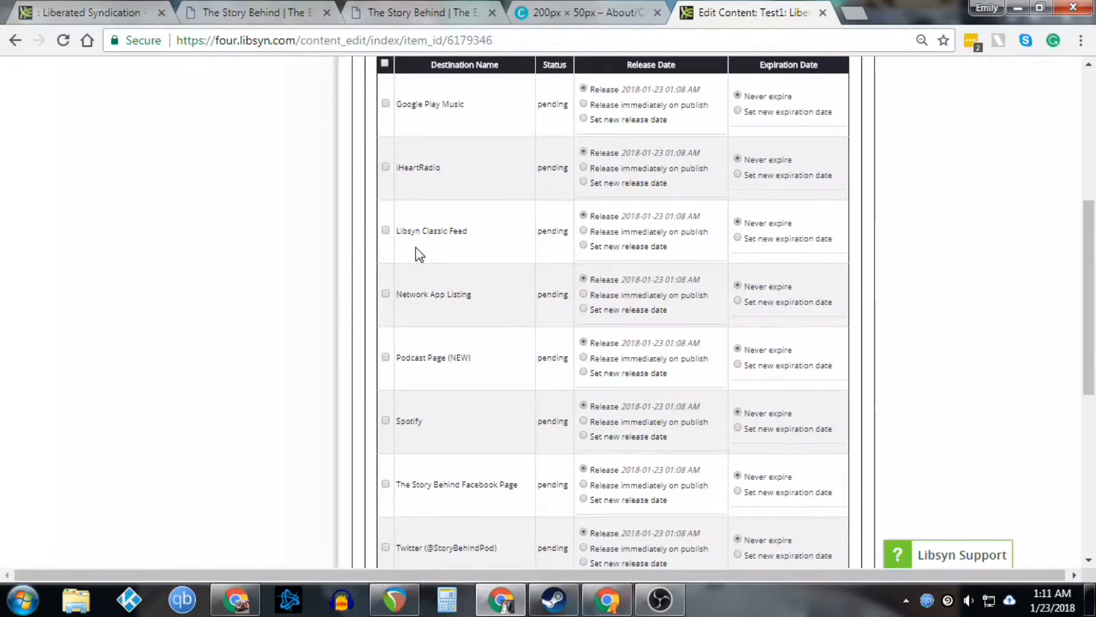
{"action": "scroll", "coordinate": [415, 247], "scroll_direction": "down", "scroll_amount": 2}
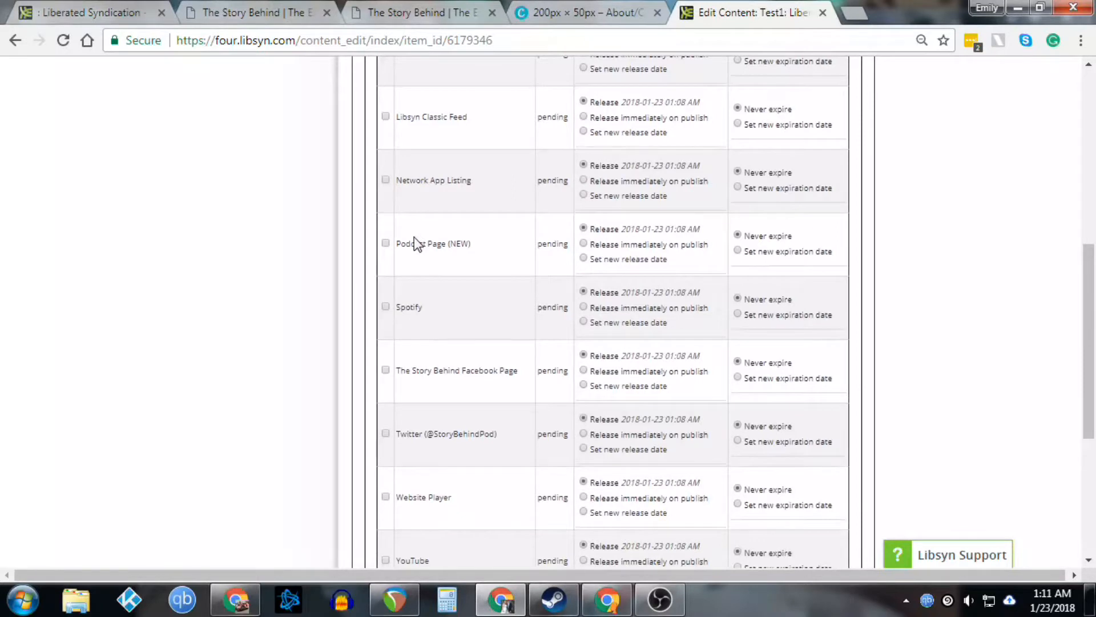
Include the Podcast Page (NEW) destination and set its new release date to 2016-10-12
{"action": "left_click", "coordinate": [386, 241]}
{"action": "left_click", "coordinate": [584, 258]}
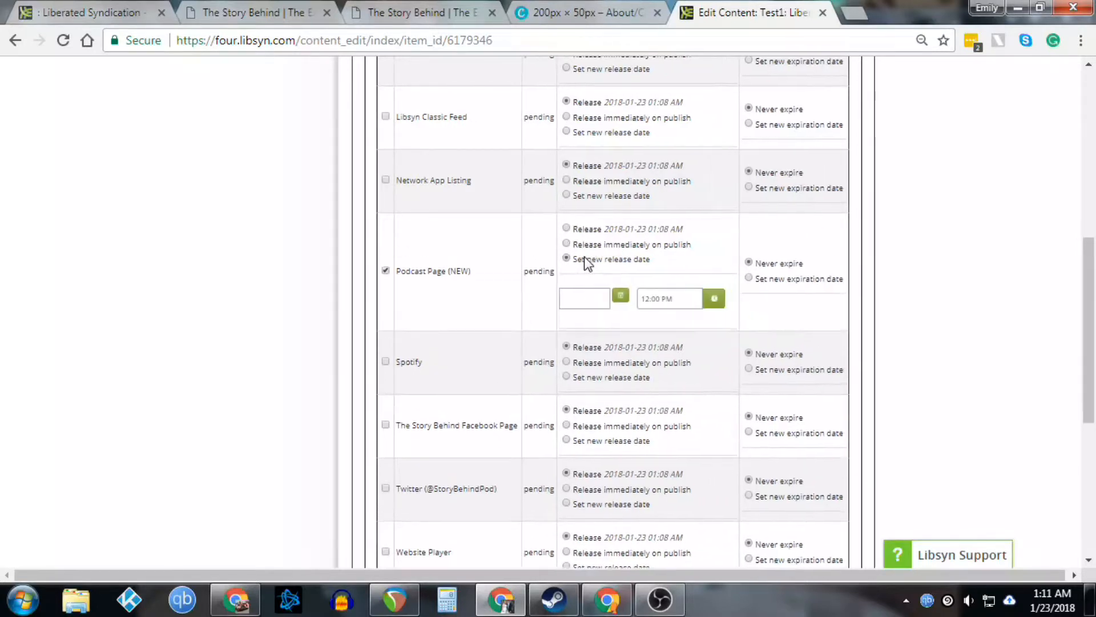
{"action": "left_click", "coordinate": [623, 295]}
{"action": "left_click", "coordinate": [630, 324]}
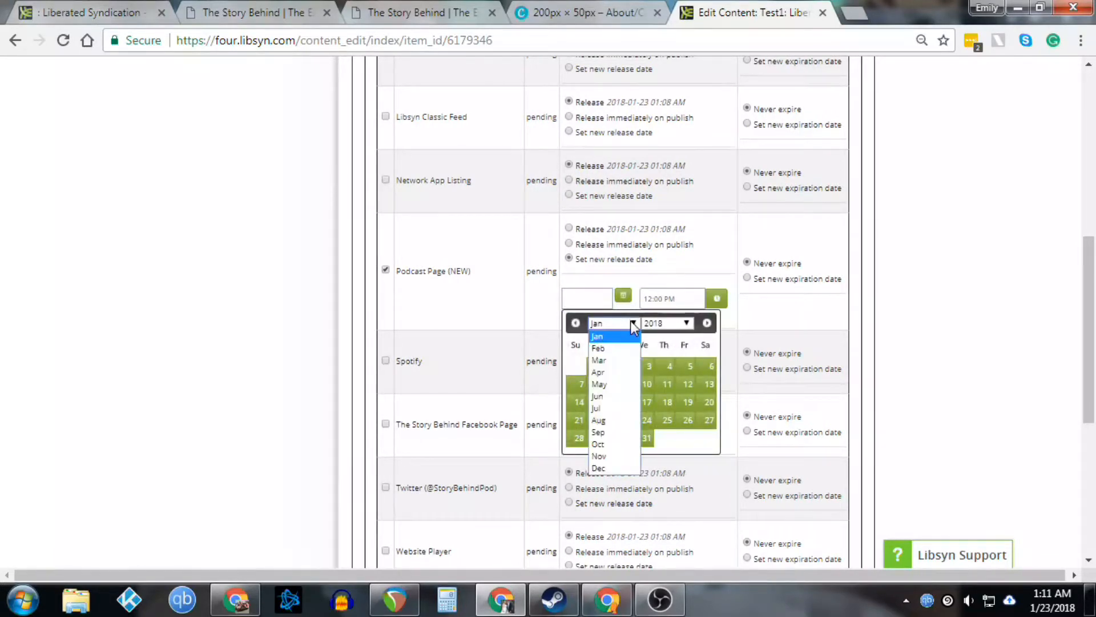
{"action": "left_click", "coordinate": [640, 444]}
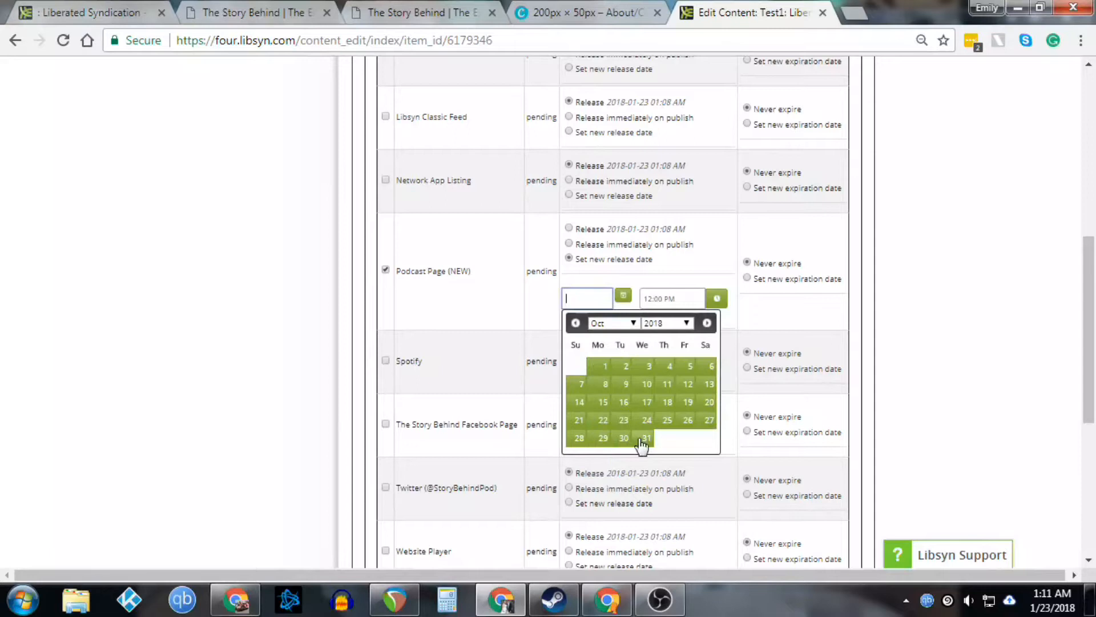
{"action": "left_click", "coordinate": [682, 323]}
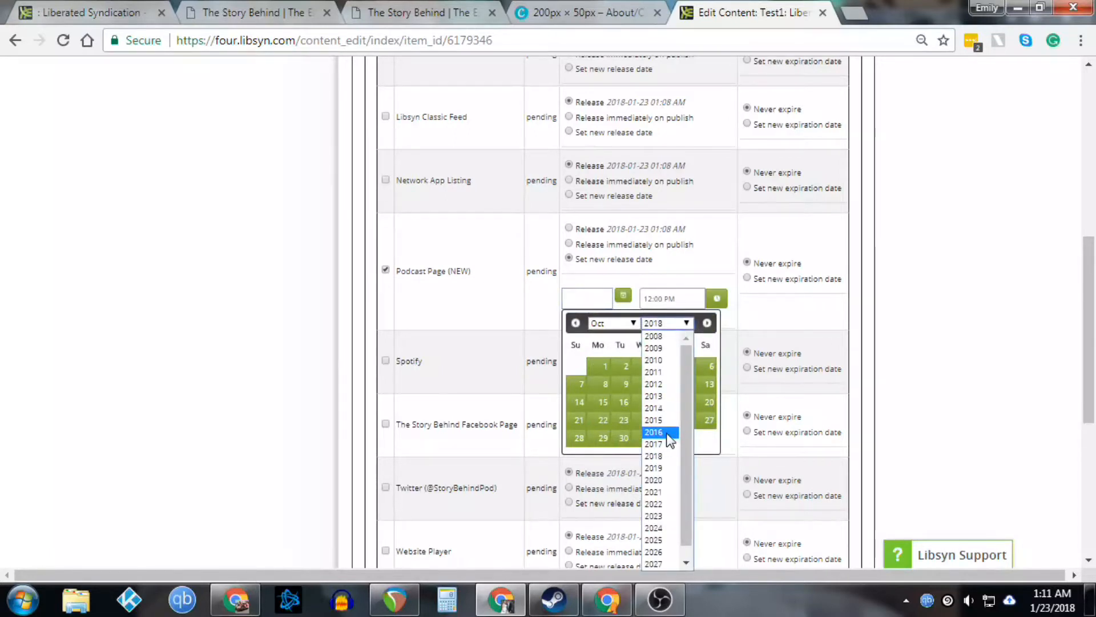
{"action": "left_click", "coordinate": [663, 432]}
{"action": "left_click", "coordinate": [646, 412]}
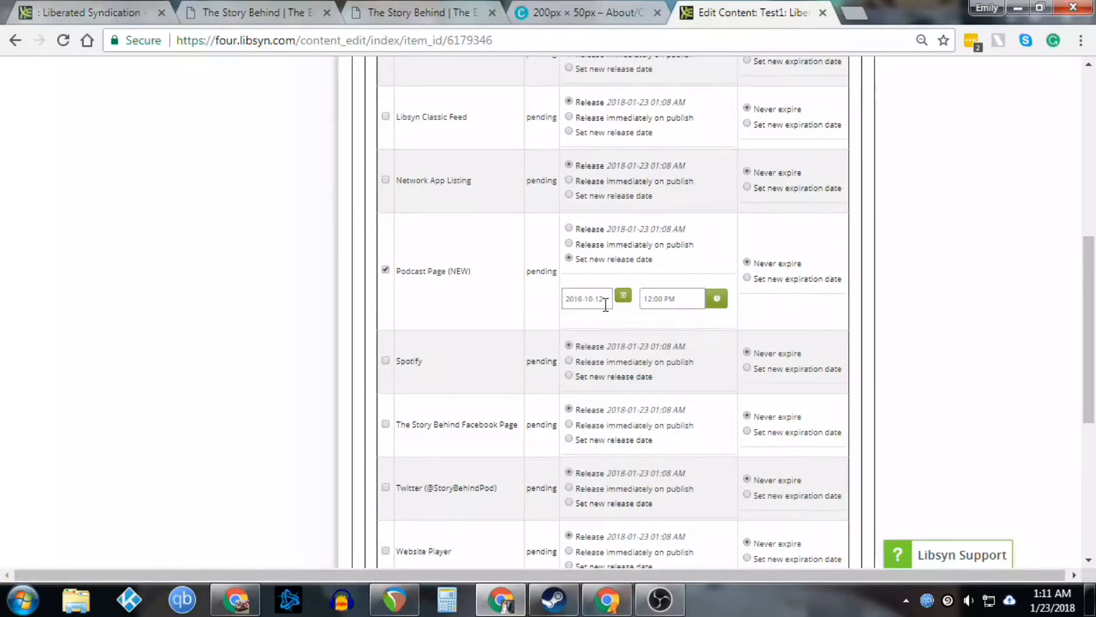
Publish the edited post without updating ID3 tags and place the cursor in its Permalink URL
{"action": "scroll", "coordinate": [922, 331], "scroll_direction": "up", "scroll_amount": 6}
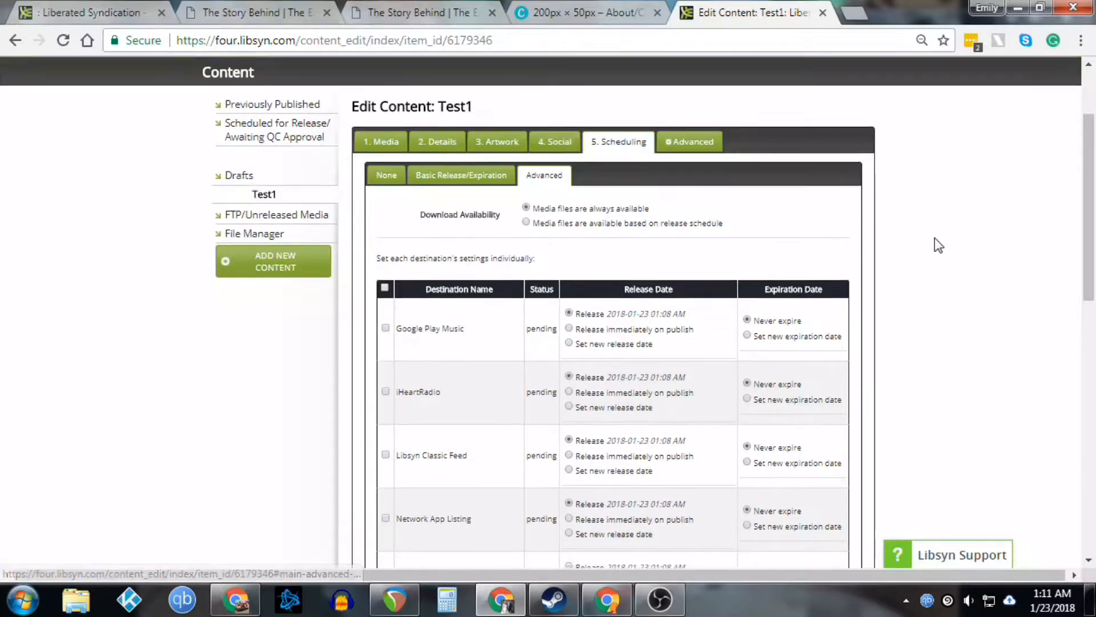
{"action": "scroll", "coordinate": [934, 238], "scroll_direction": "down", "scroll_amount": 7}
{"action": "scroll", "coordinate": [934, 237], "scroll_direction": "down", "scroll_amount": 5}
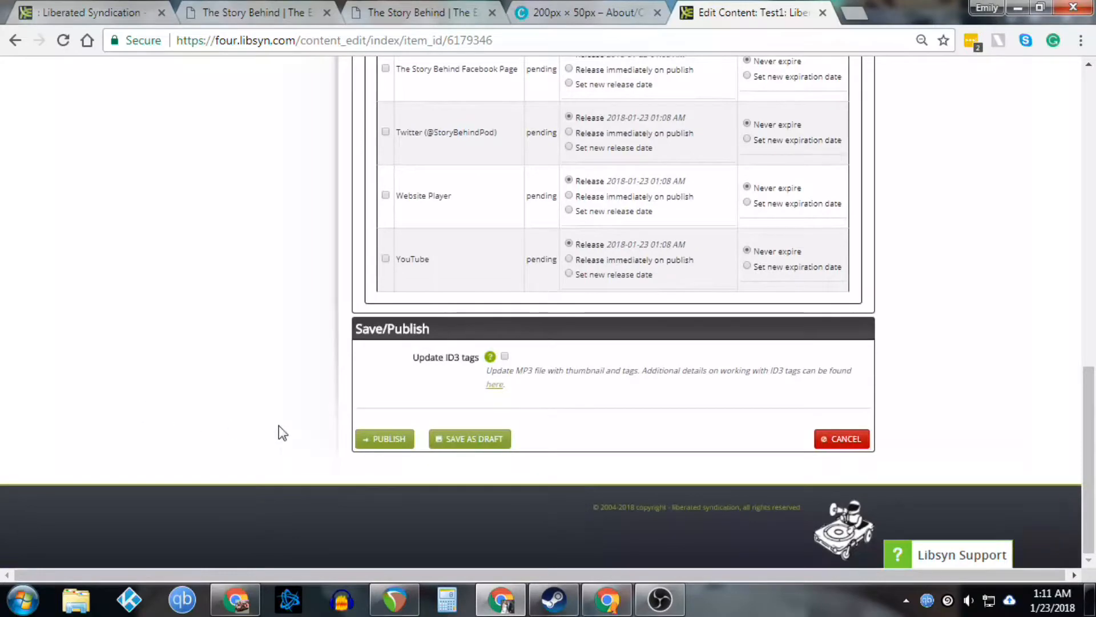
{"action": "left_click", "coordinate": [398, 444]}
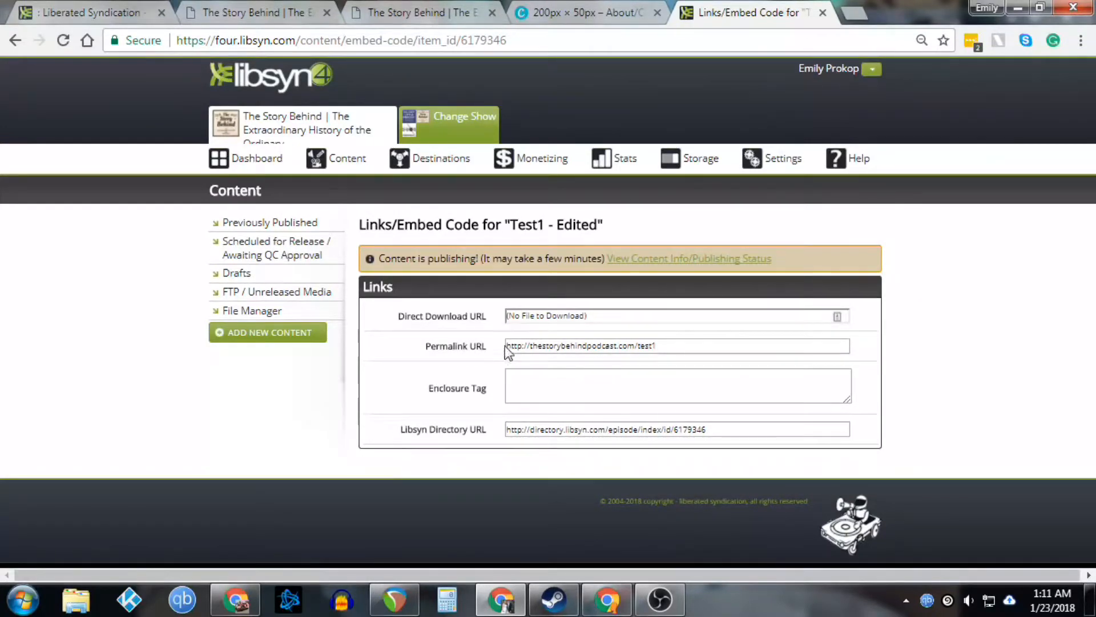
{"action": "left_click", "coordinate": [685, 345]}
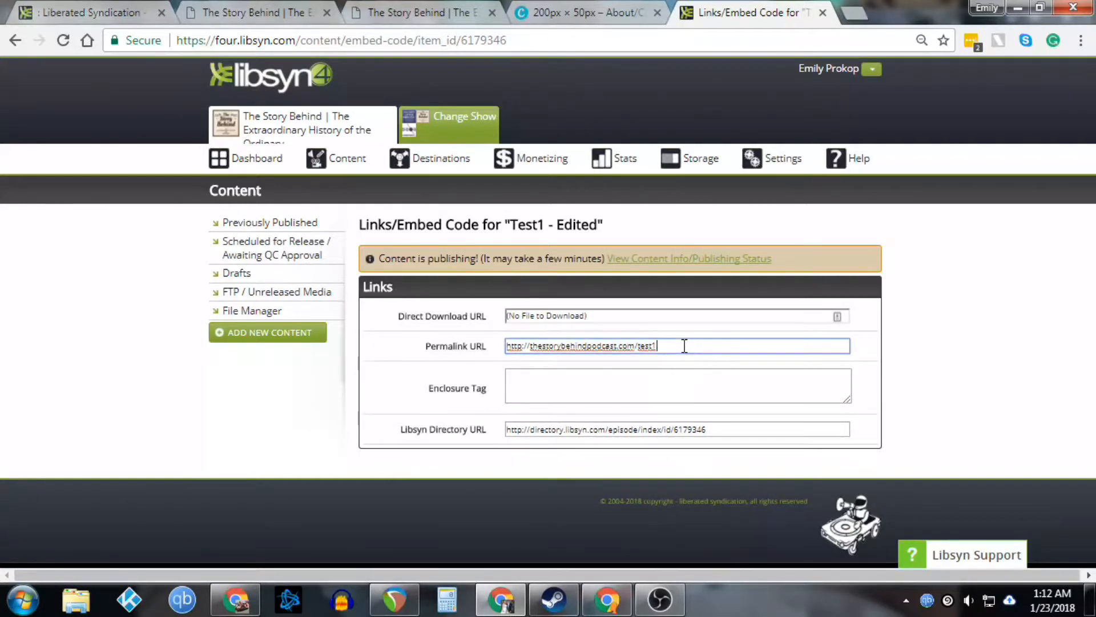
Open the post's permalink thestorybehindpodcast.com/test1 in a new browser tab and review the published page's title, date and text
{"action": "key", "text": "ctrl+a"}
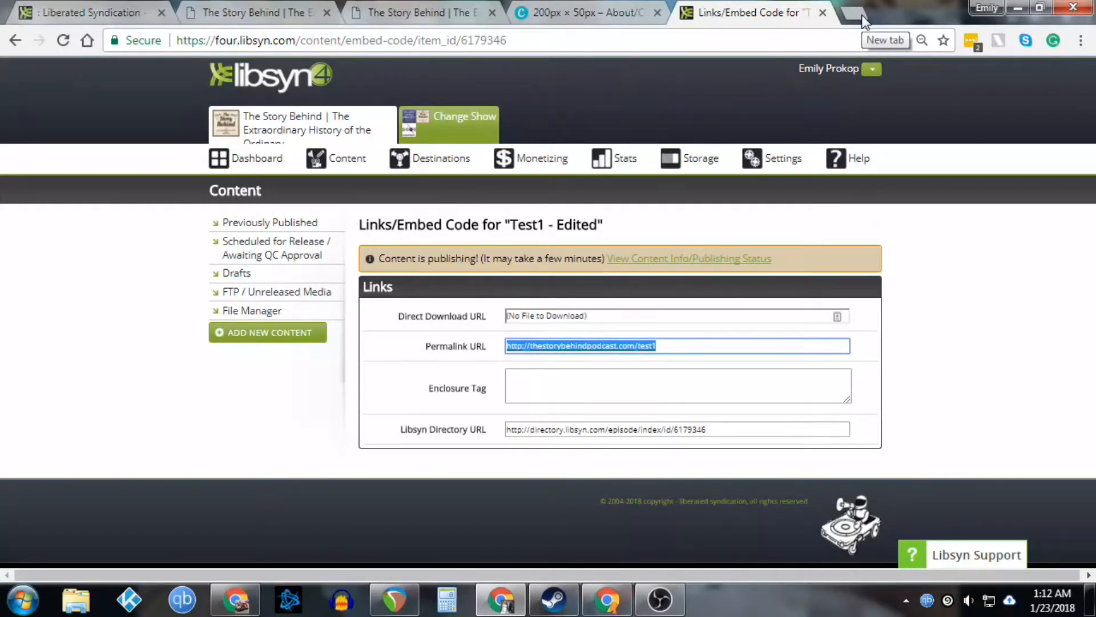
{"action": "left_click", "coordinate": [862, 18]}
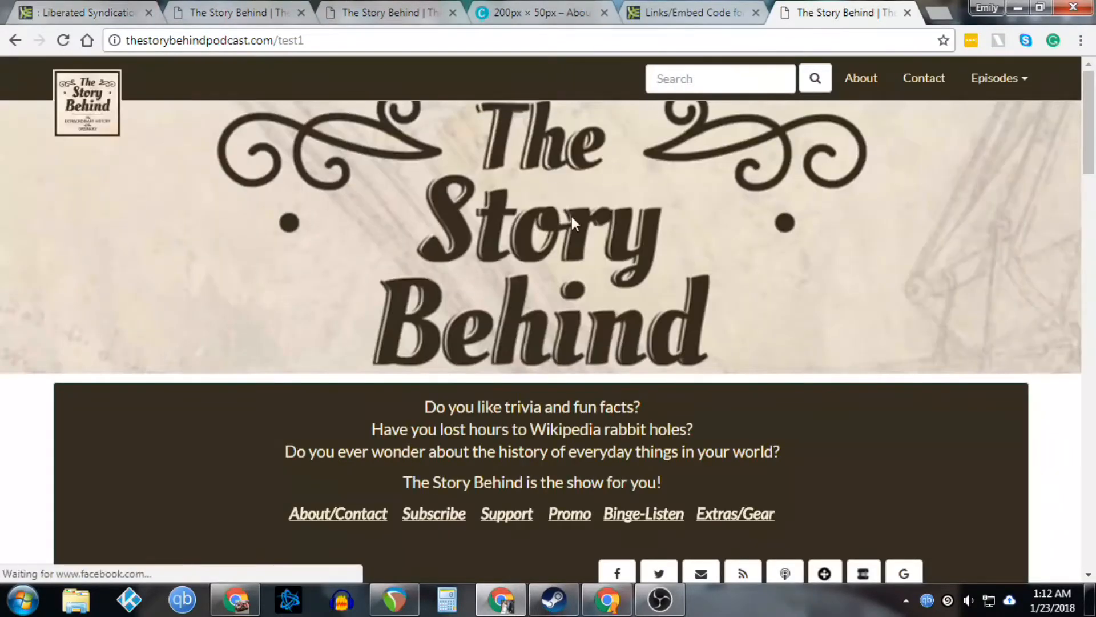
{"action": "scroll", "coordinate": [571, 217], "scroll_direction": "down", "scroll_amount": 3}
{"action": "scroll", "coordinate": [571, 217], "scroll_direction": "down", "scroll_amount": 2}
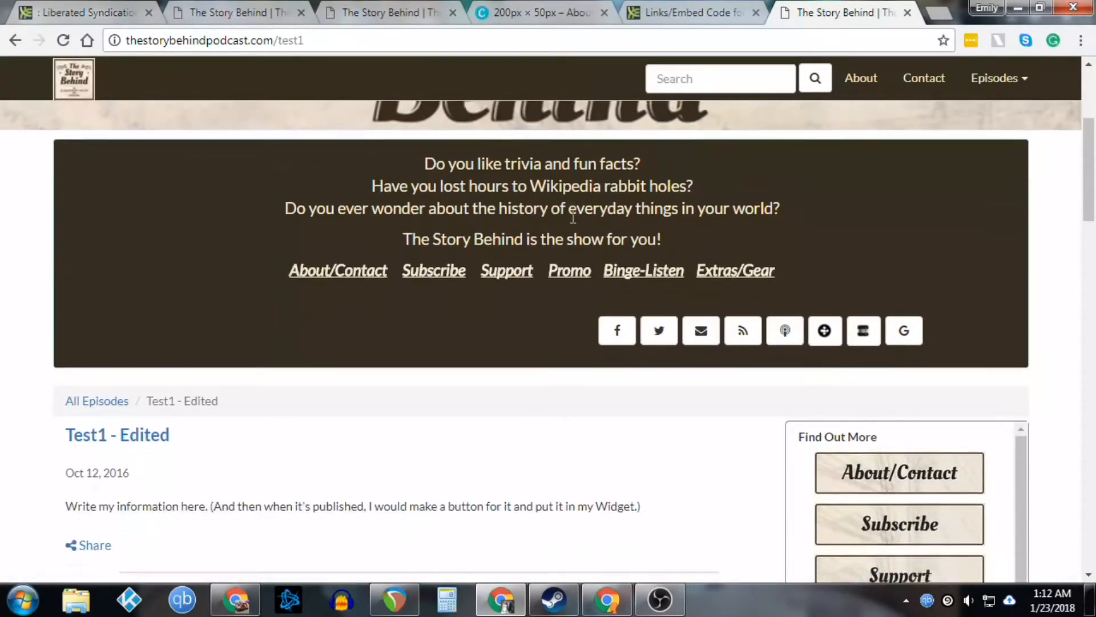
{"action": "scroll", "coordinate": [571, 217], "scroll_direction": "up", "scroll_amount": 5}
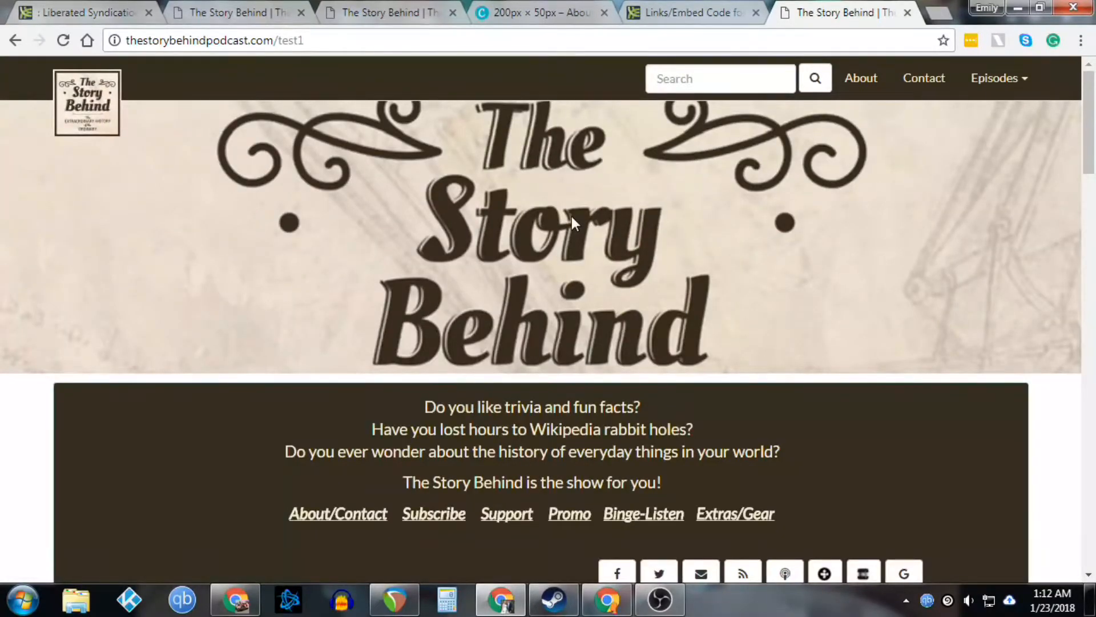
{"action": "scroll", "coordinate": [574, 222], "scroll_direction": "down", "scroll_amount": 6}
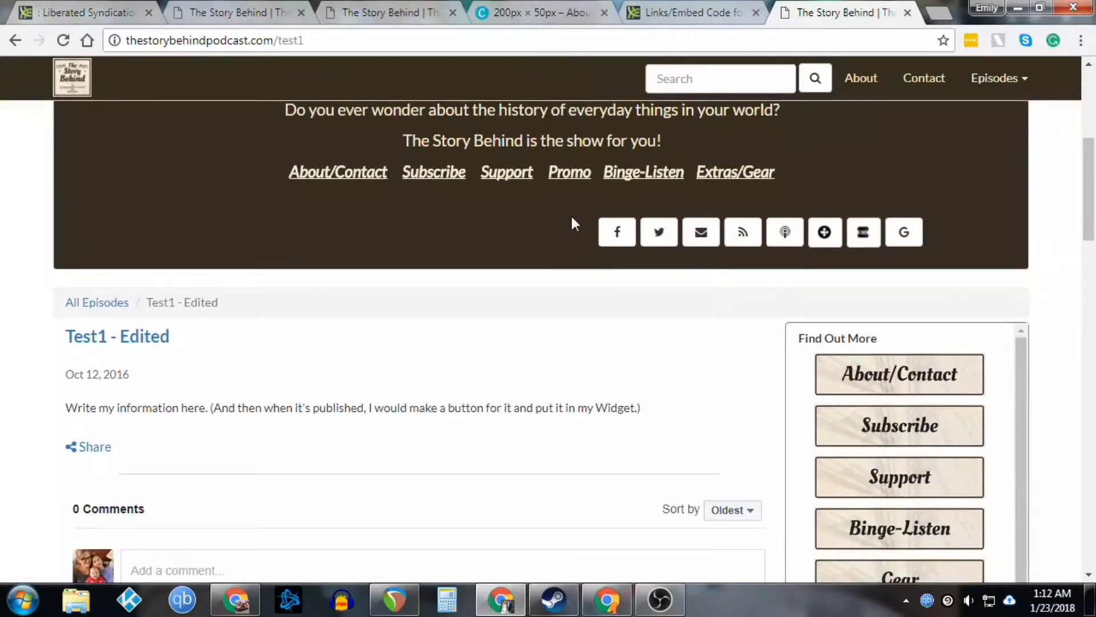
{"action": "scroll", "coordinate": [574, 223], "scroll_direction": "down", "scroll_amount": 1}
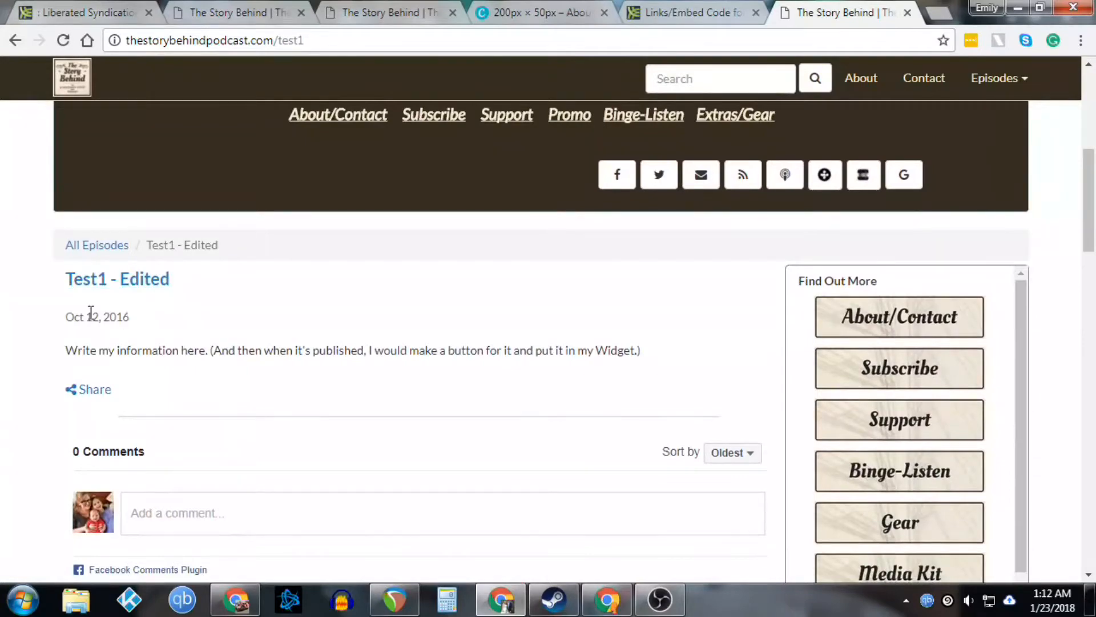
Go from the Binge page to the podcast site's home page and check the episodes at the start of the list
{"action": "left_click", "coordinate": [234, 12]}
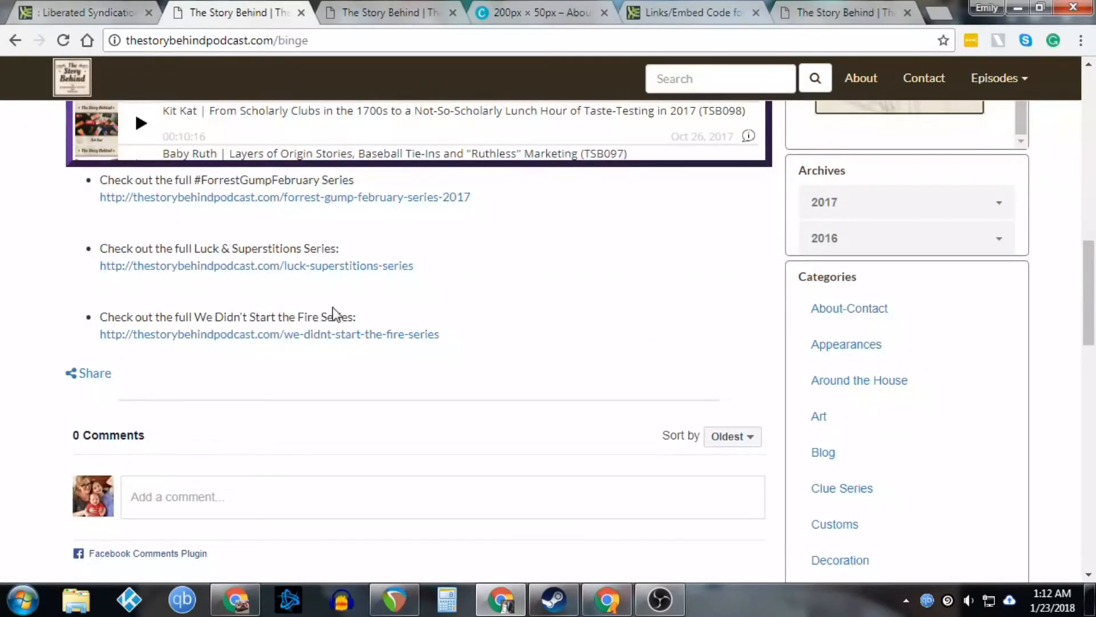
{"action": "scroll", "coordinate": [333, 313], "scroll_direction": "up", "scroll_amount": 15}
{"action": "scroll", "coordinate": [333, 313], "scroll_direction": "down", "scroll_amount": 4}
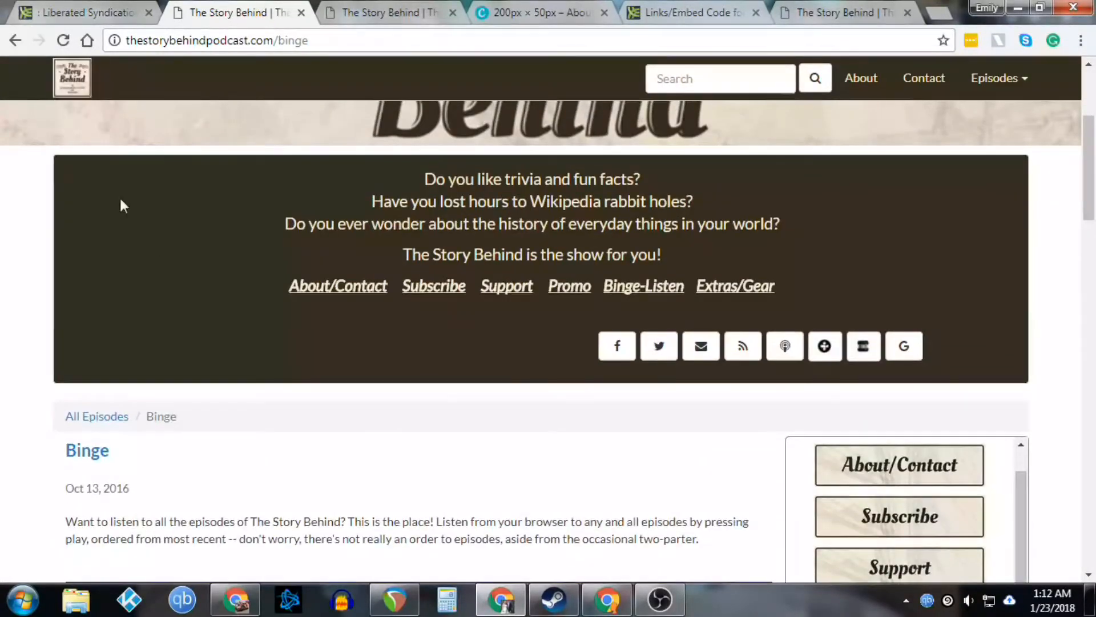
{"action": "scroll", "coordinate": [428, 220], "scroll_direction": "up", "scroll_amount": 4}
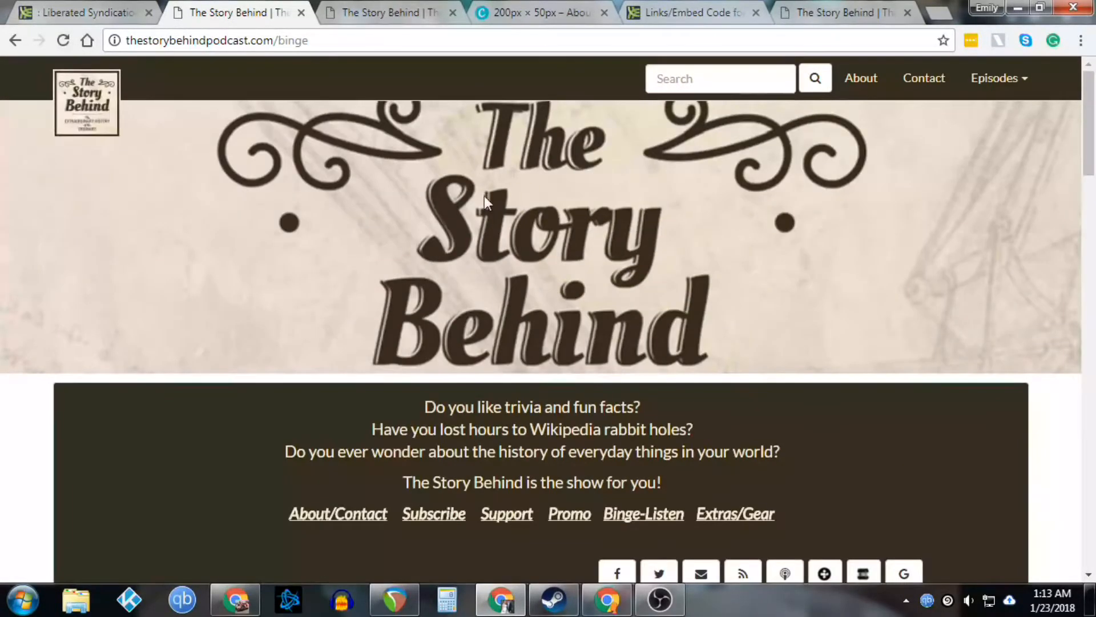
{"action": "left_click", "coordinate": [89, 101]}
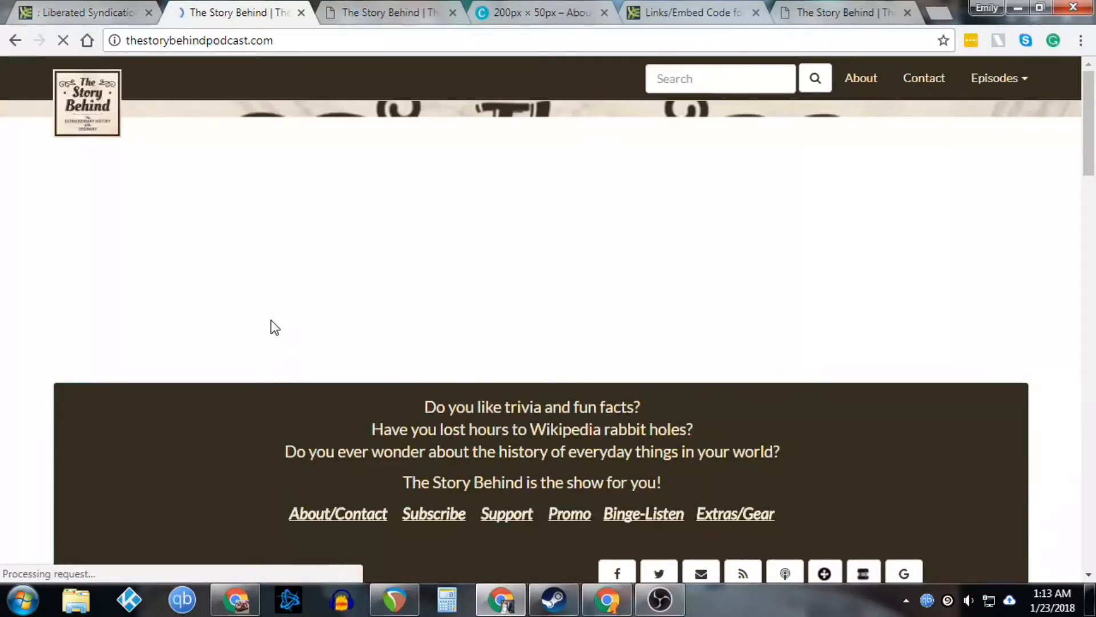
{"action": "scroll", "coordinate": [271, 319], "scroll_direction": "down", "scroll_amount": 6}
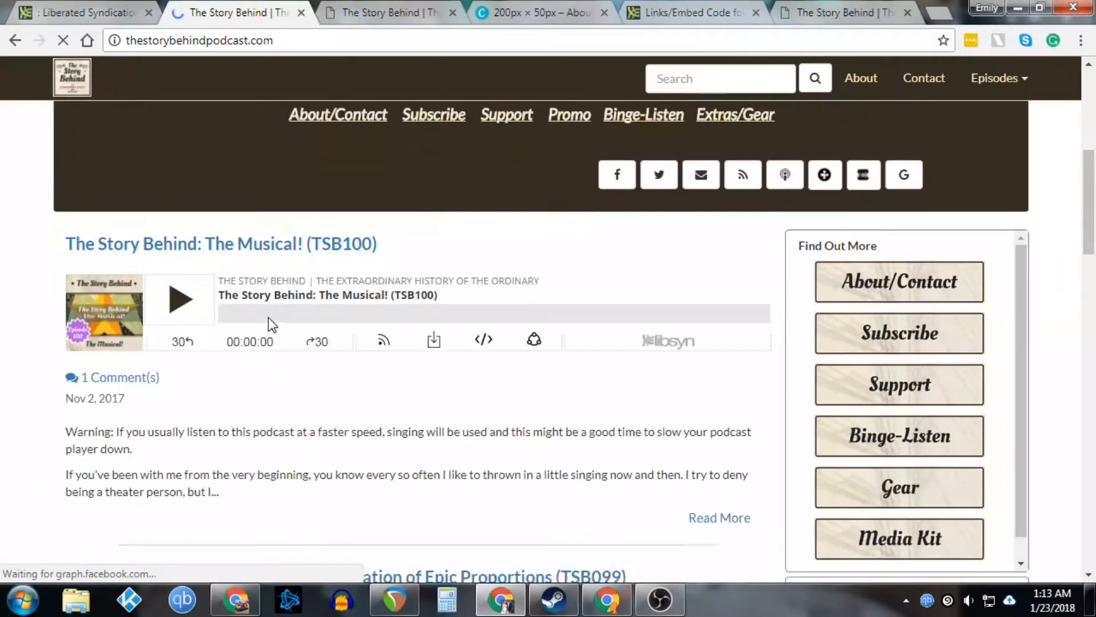
{"action": "scroll", "coordinate": [268, 318], "scroll_direction": "down", "scroll_amount": 2}
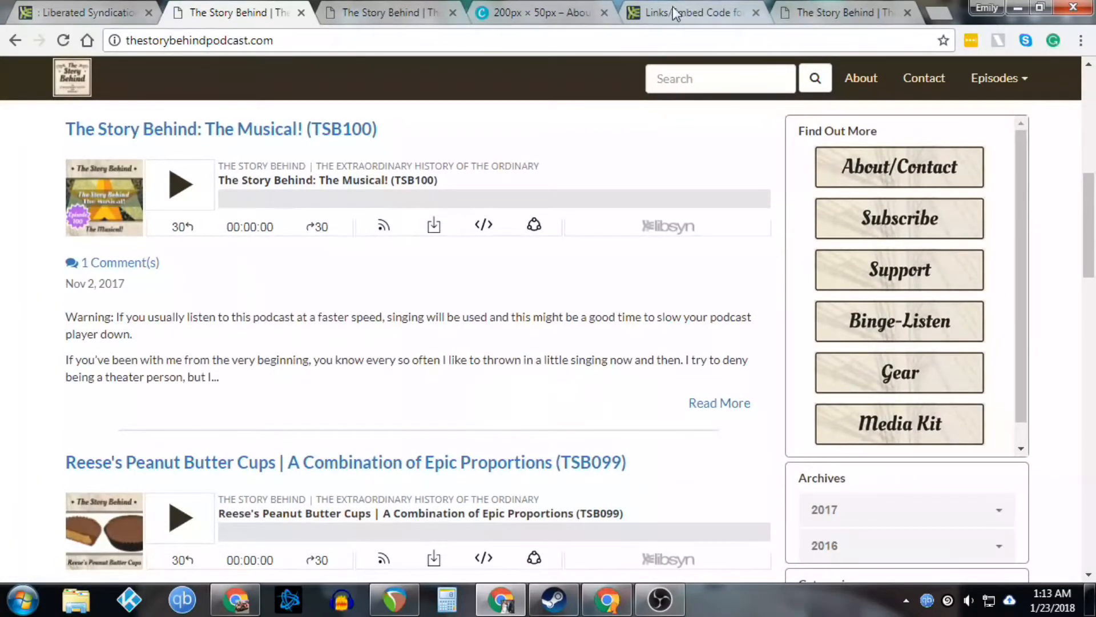
Return to the published Test1 - Edited page and copy its web address
{"action": "left_click", "coordinate": [822, 7]}
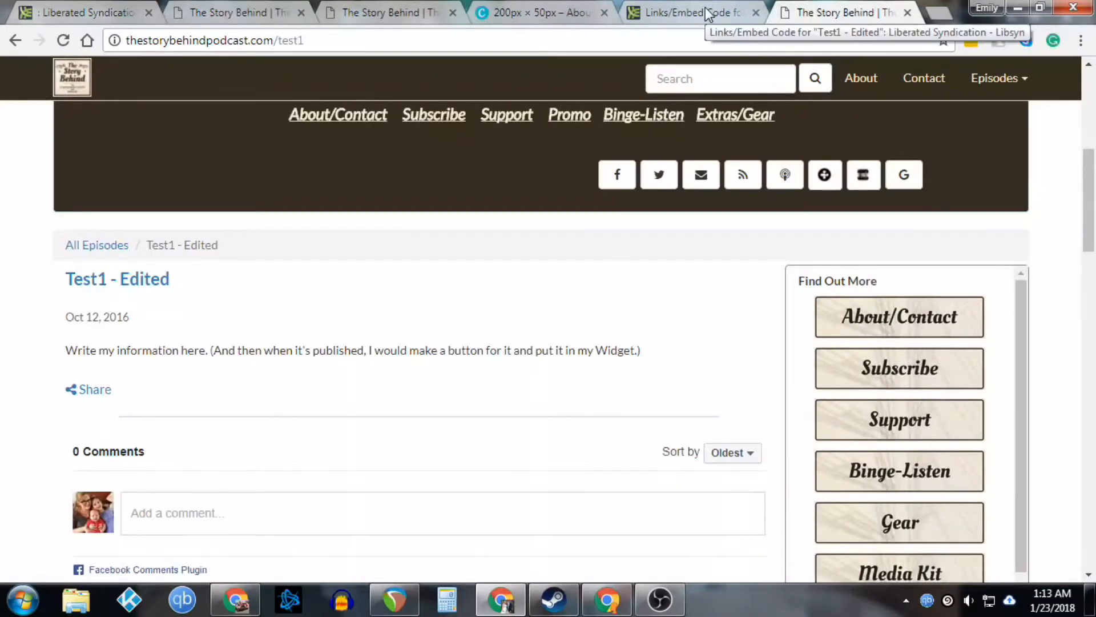
{"action": "scroll", "coordinate": [492, 320], "scroll_direction": "down", "scroll_amount": 2}
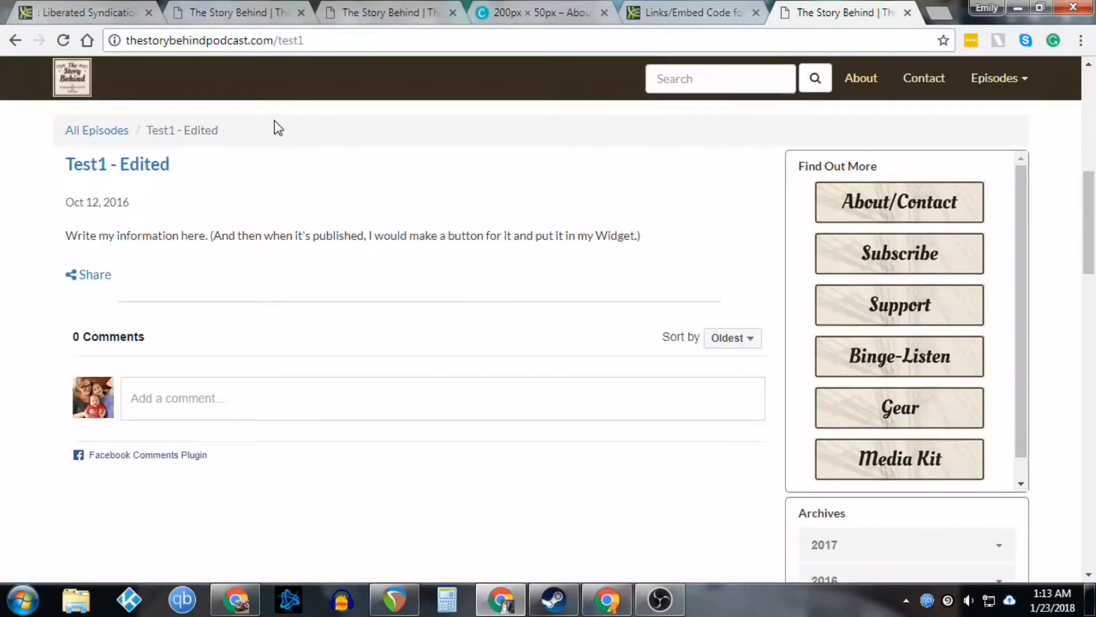
{"action": "left_click", "coordinate": [364, 37]}
{"action": "key", "text": "ctrl+c"}
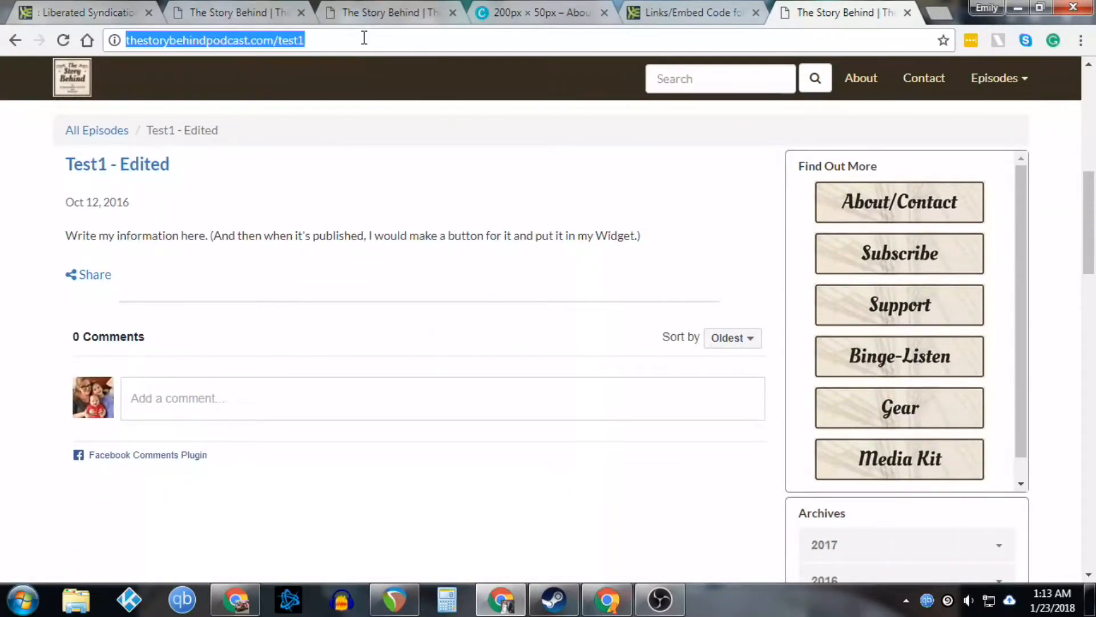
Check the links in the home page's header message, and open the Podcast Page (NEW) destination for editing in Libsyn
{"action": "left_click", "coordinate": [226, 6]}
{"action": "scroll", "coordinate": [222, 149], "scroll_direction": "up", "scroll_amount": 5}
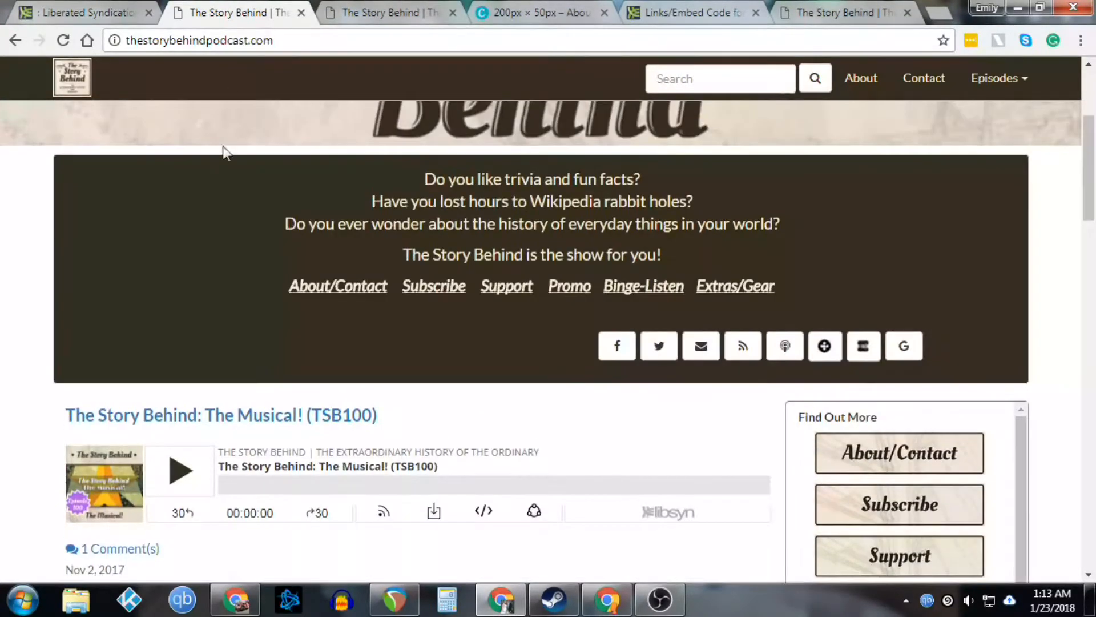
{"action": "left_click", "coordinate": [81, 6]}
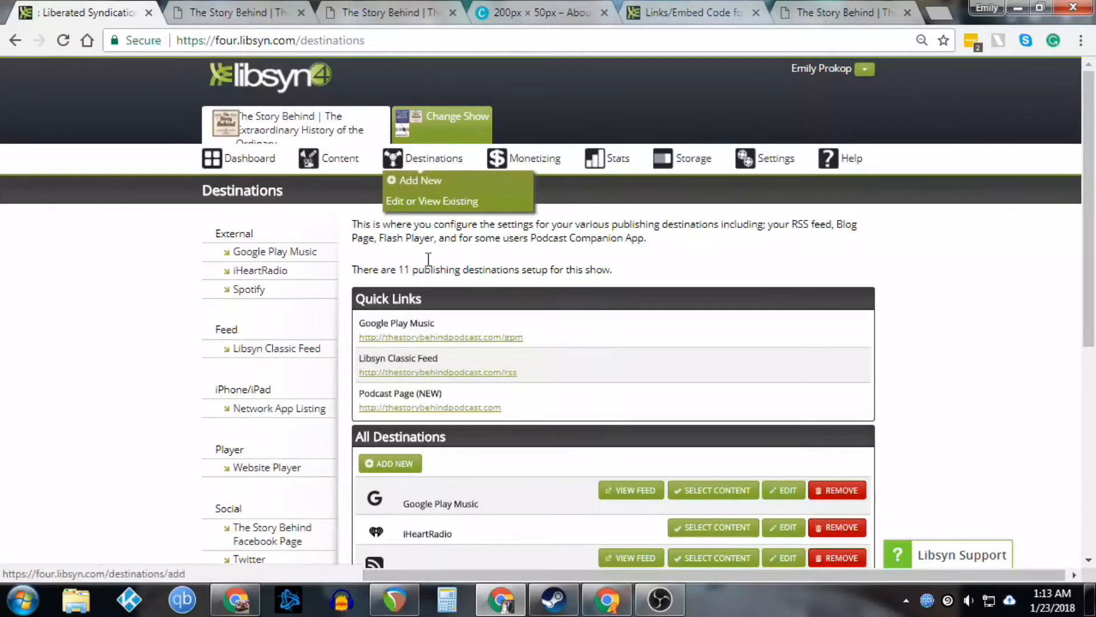
{"action": "scroll", "coordinate": [517, 405], "scroll_direction": "down", "scroll_amount": 5}
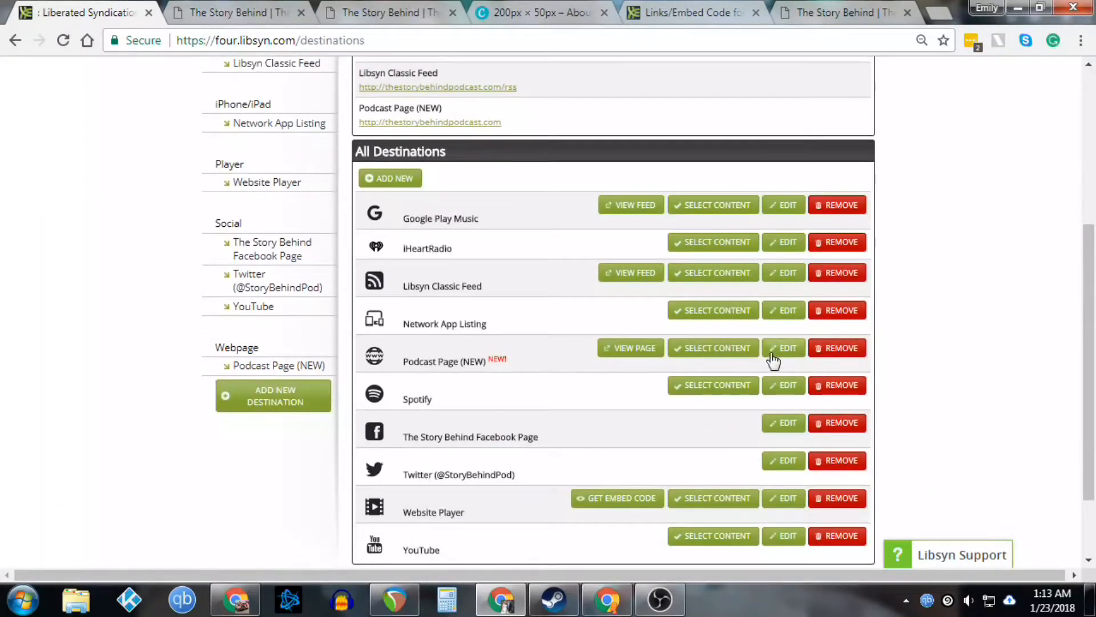
{"action": "left_click", "coordinate": [781, 350]}
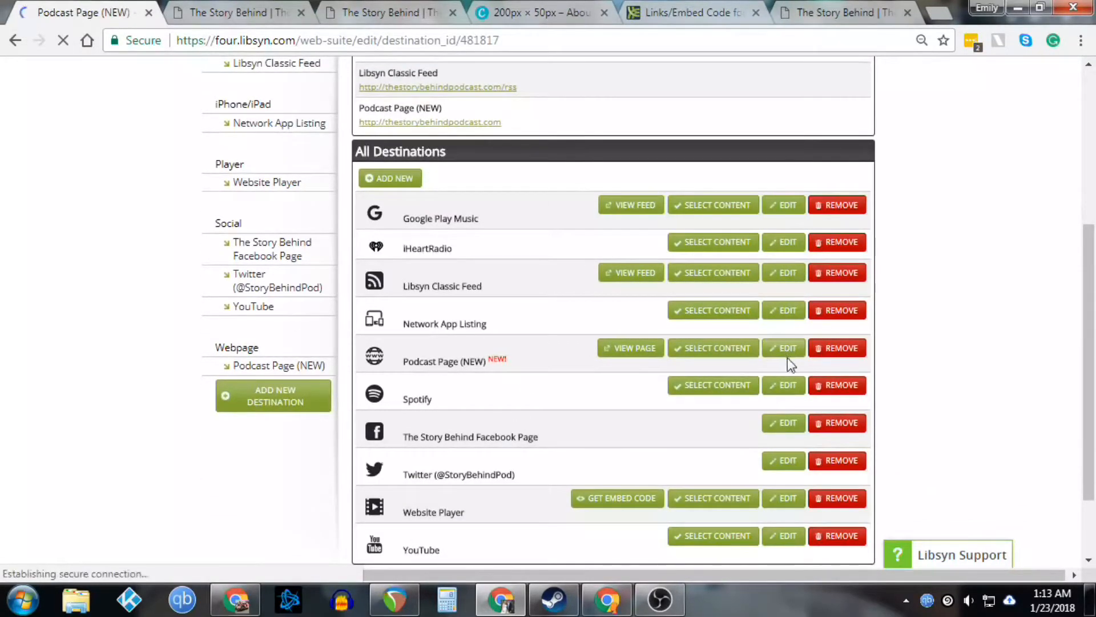
Add the text "Test1" after the Extras/Gear link in the Producer Message
{"action": "scroll", "coordinate": [798, 447], "scroll_direction": "down", "scroll_amount": 10}
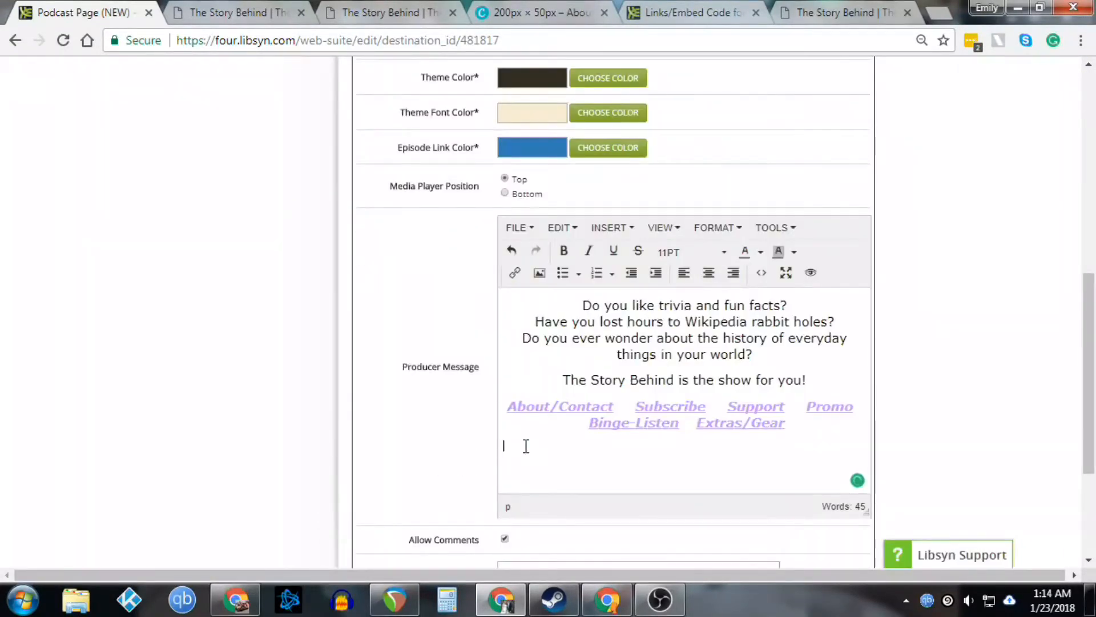
{"action": "key", "text": "BackSpace"}
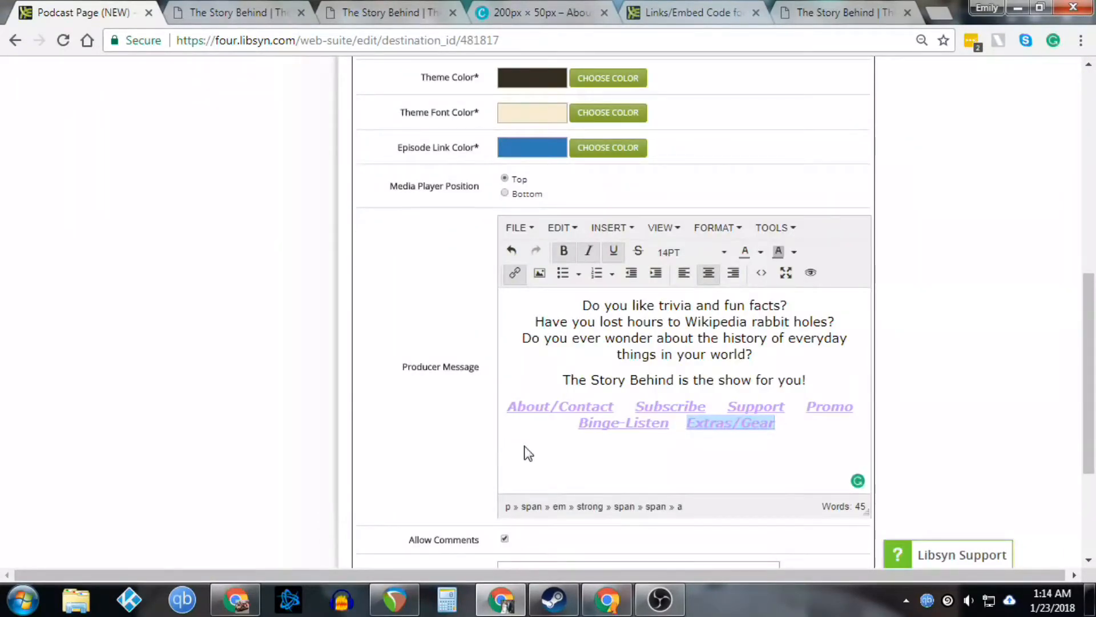
{"action": "left_click", "coordinate": [528, 453]}
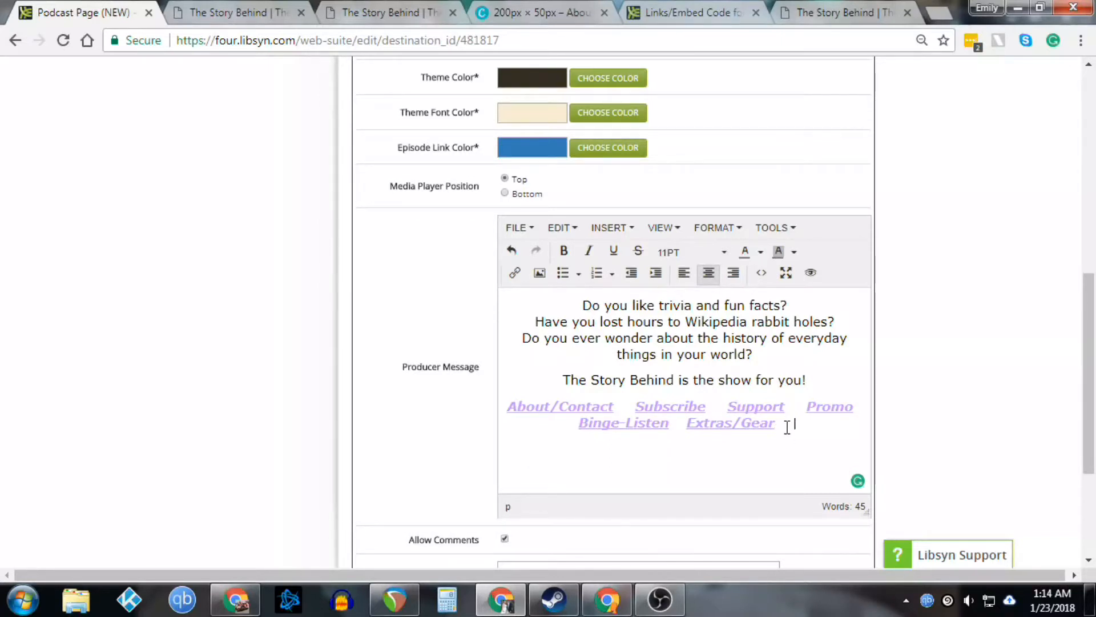
{"action": "type", "text": "Tes"}
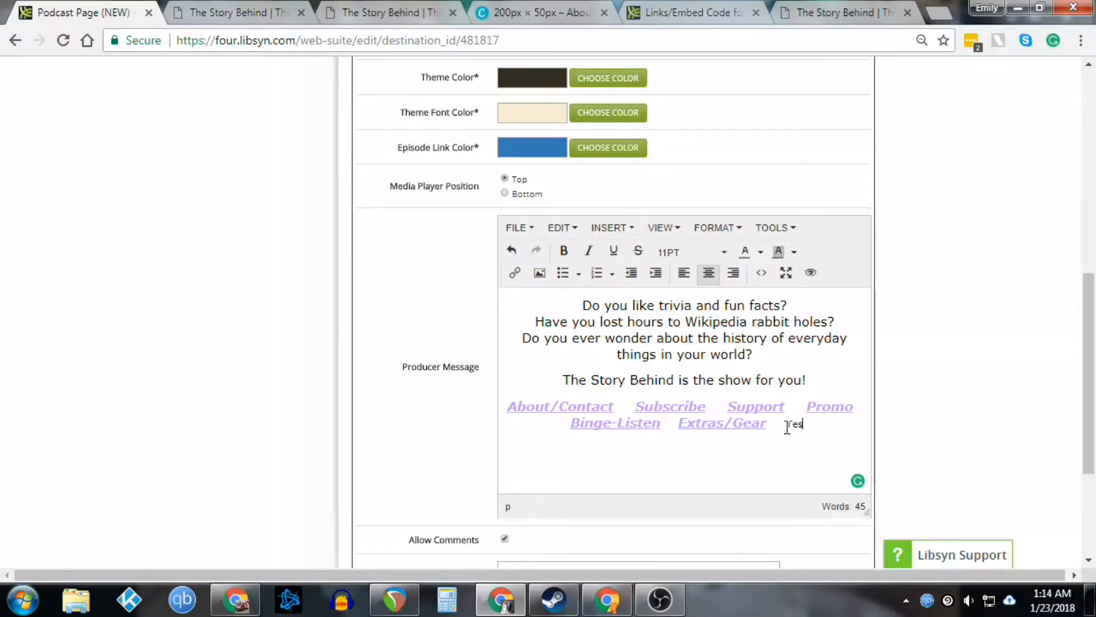
{"action": "type", "text": "t1"}
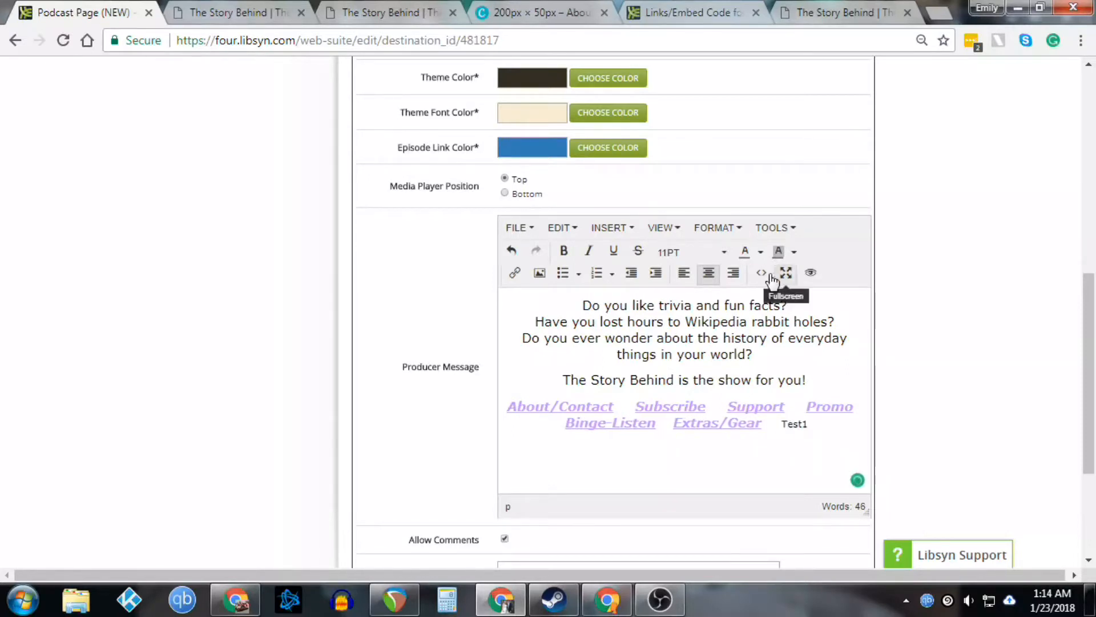
{"action": "double_click", "coordinate": [781, 424]}
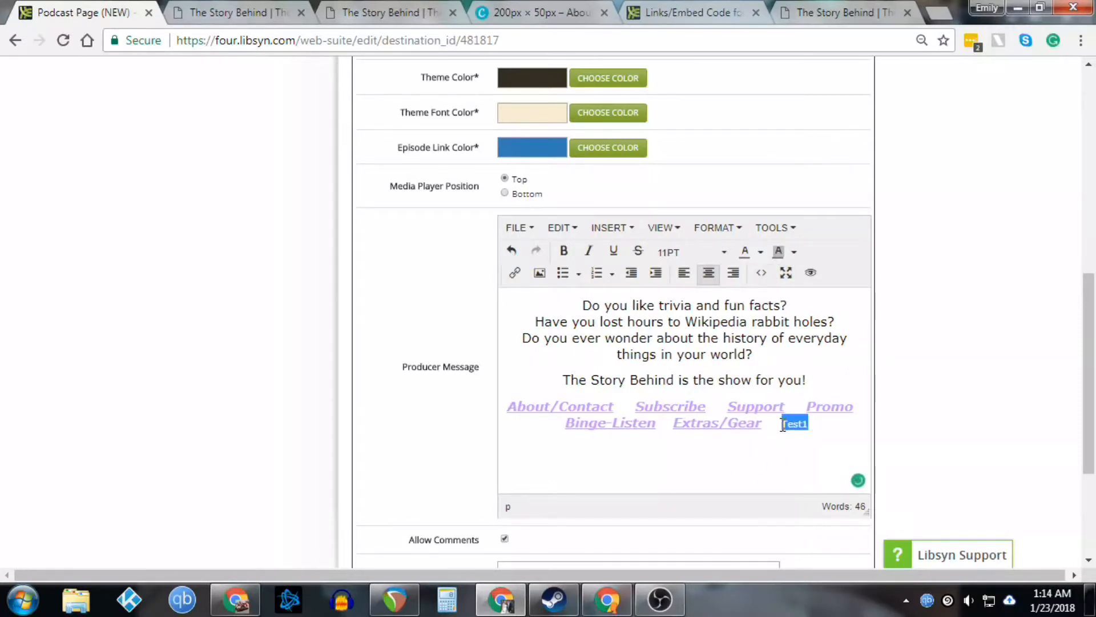
{"action": "left_click", "coordinate": [514, 273]}
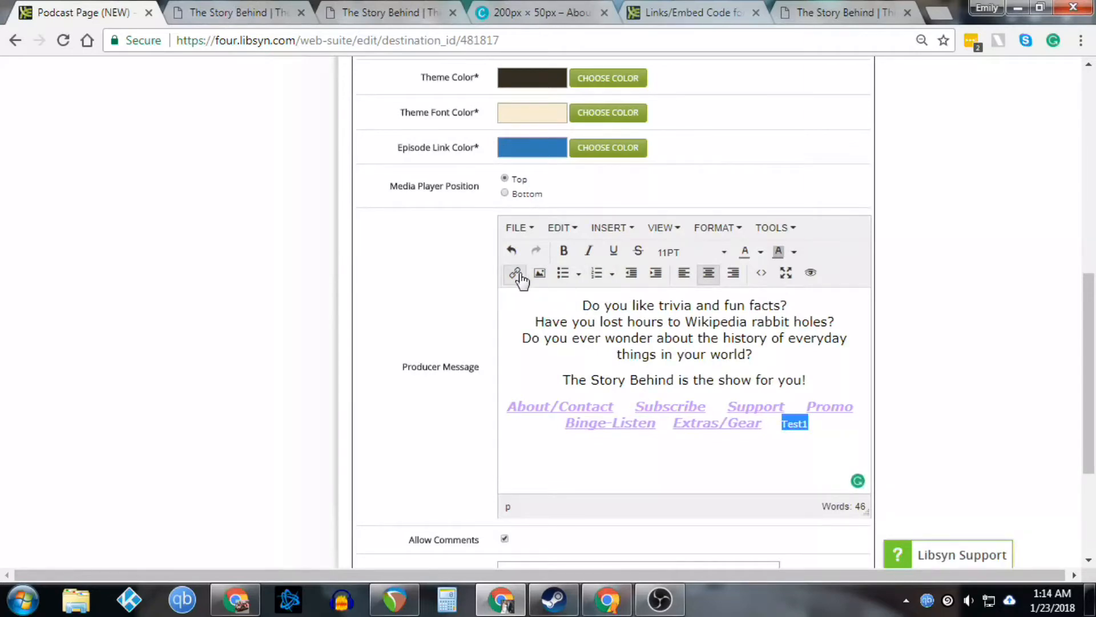
{"action": "key", "text": "ctrl+v"}
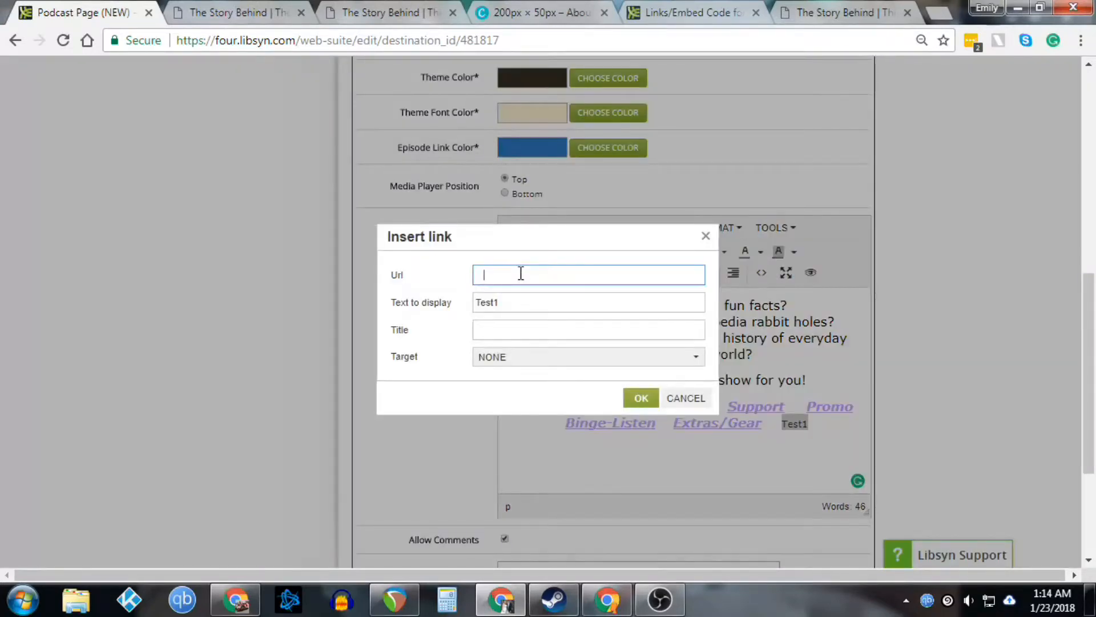
{"action": "key", "text": "BackSpace"}
{"action": "key", "text": "BackSpace"}
{"action": "key", "text": "BackSpace"}
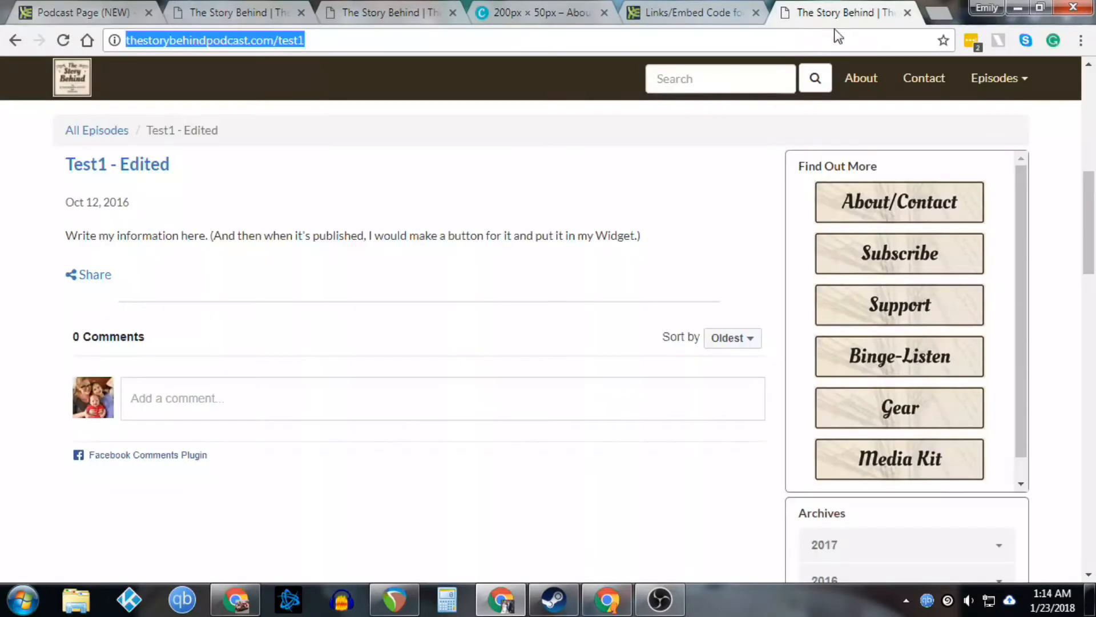
{"action": "left_click", "coordinate": [862, 10]}
{"action": "left_click", "coordinate": [89, 9]}
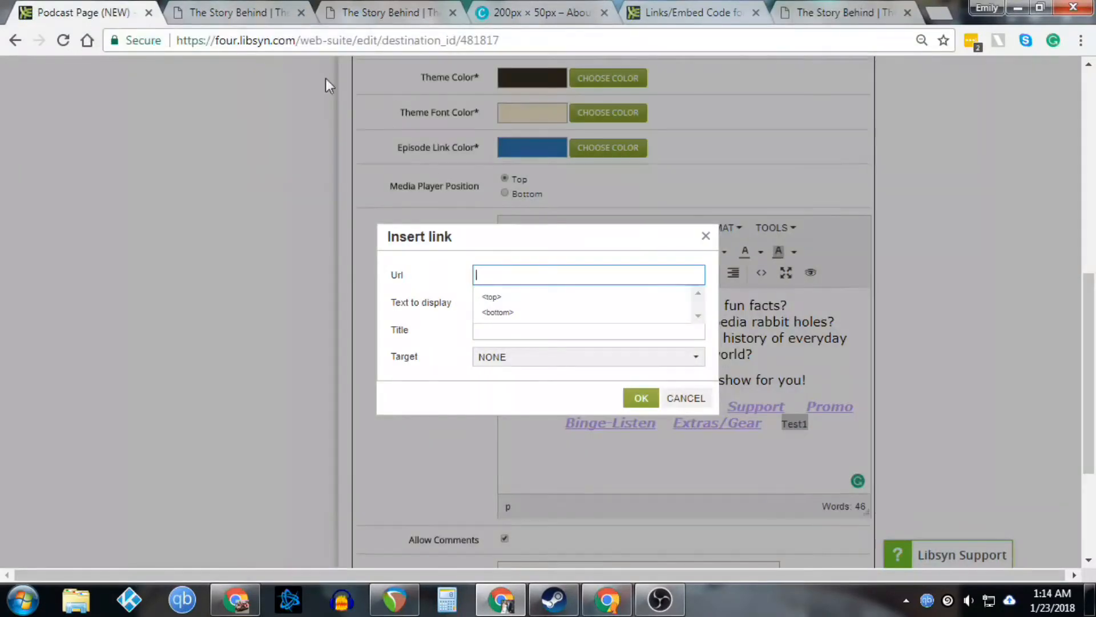
{"action": "key", "text": "ctrl+v"}
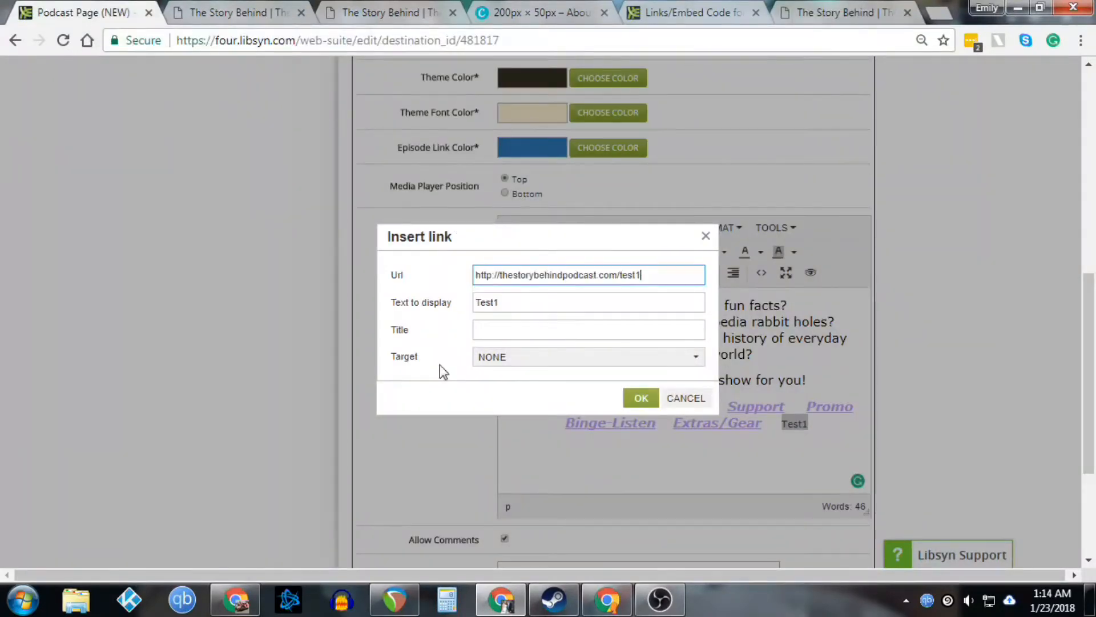
{"action": "left_click", "coordinate": [640, 397]}
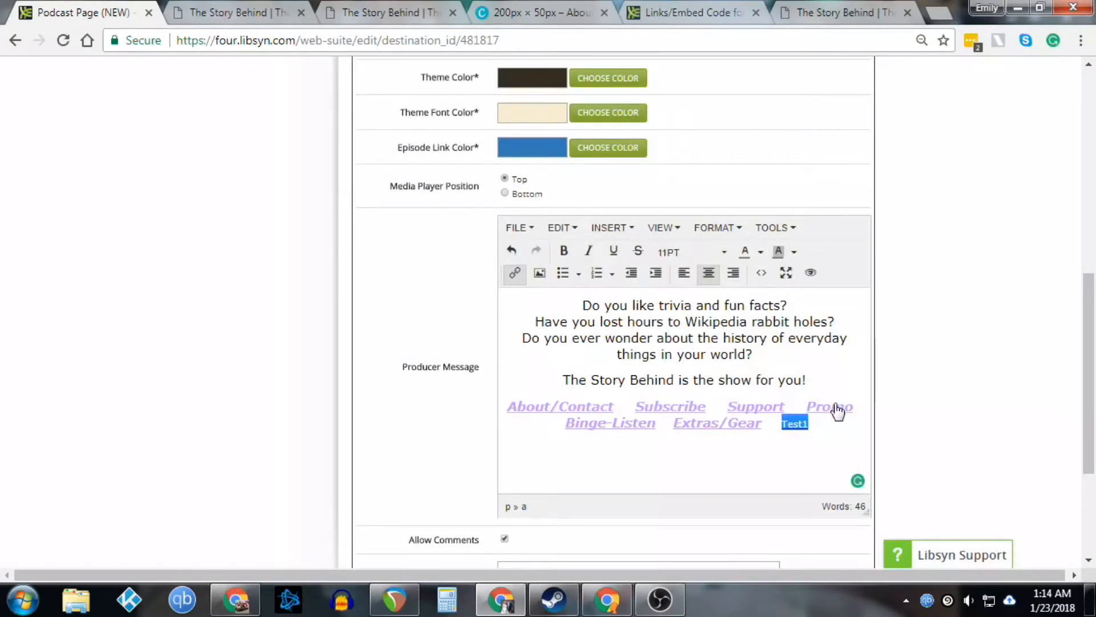
Format the Test1 link as bold, italic, 14pt text in the light purple color of the neighboring links
{"action": "left_click", "coordinate": [564, 255]}
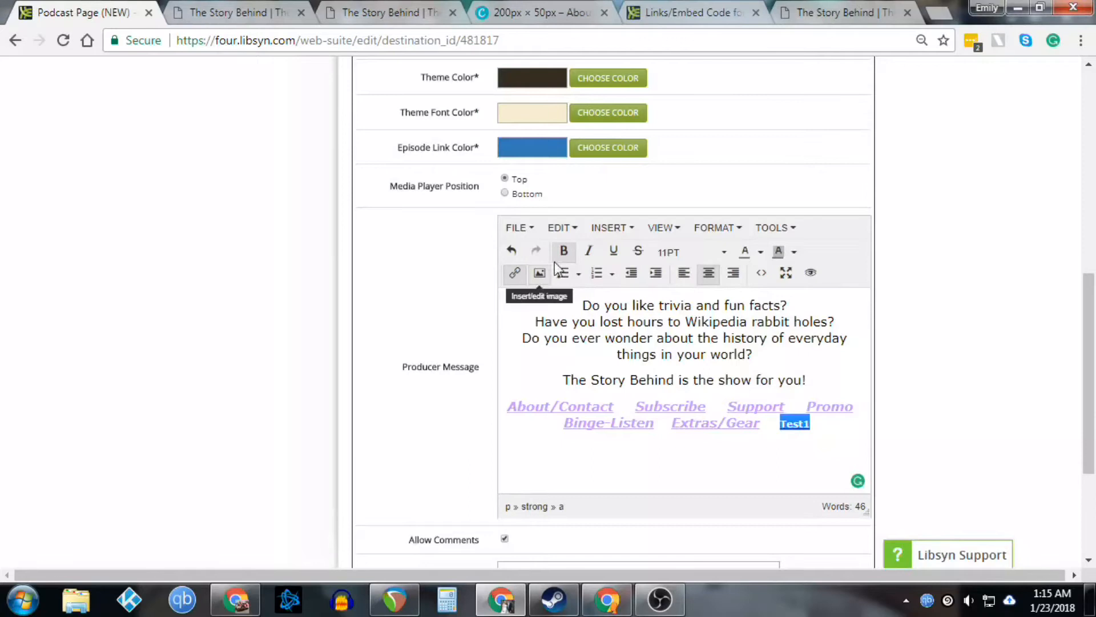
{"action": "left_click", "coordinate": [590, 251]}
{"action": "left_click", "coordinate": [677, 252]}
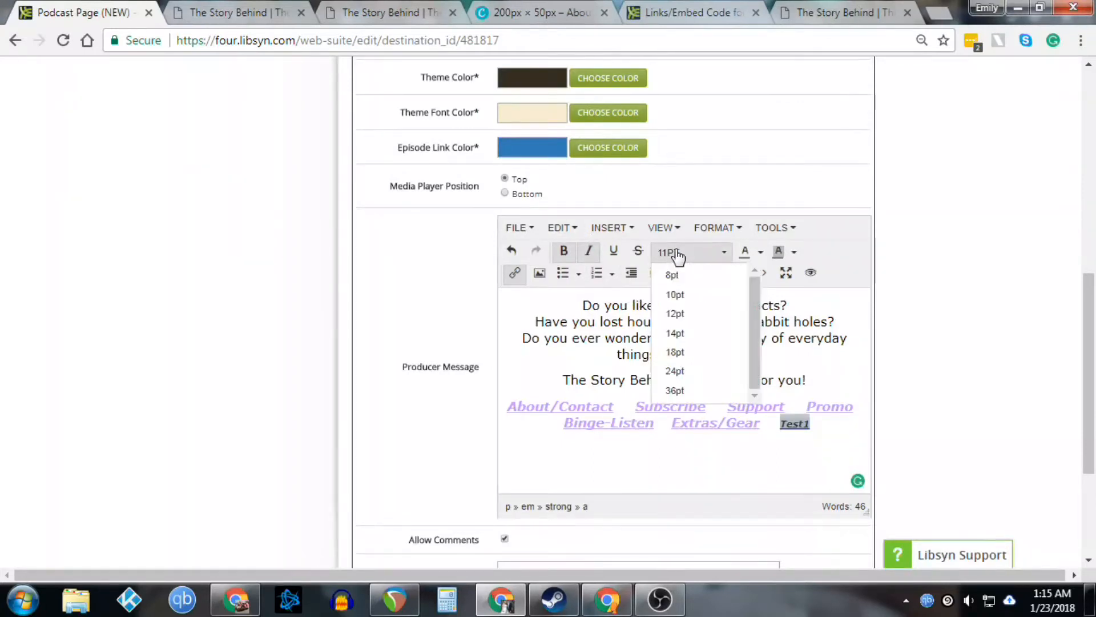
{"action": "left_click", "coordinate": [680, 333]}
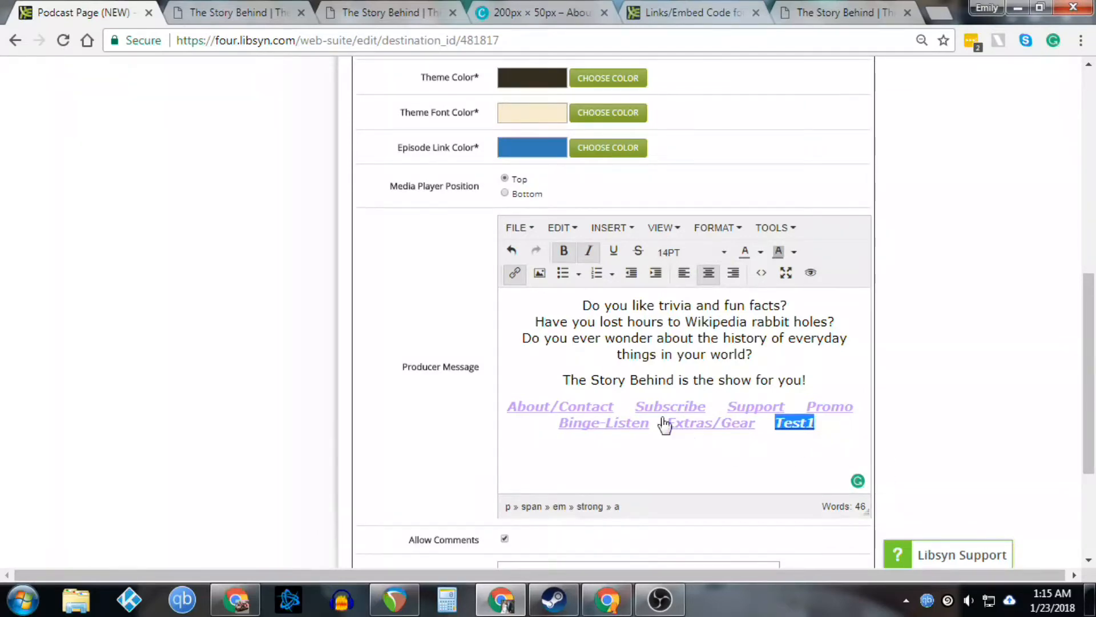
{"action": "left_click", "coordinate": [761, 252]}
{"action": "left_click", "coordinate": [781, 336]}
{"action": "left_click", "coordinate": [894, 430]}
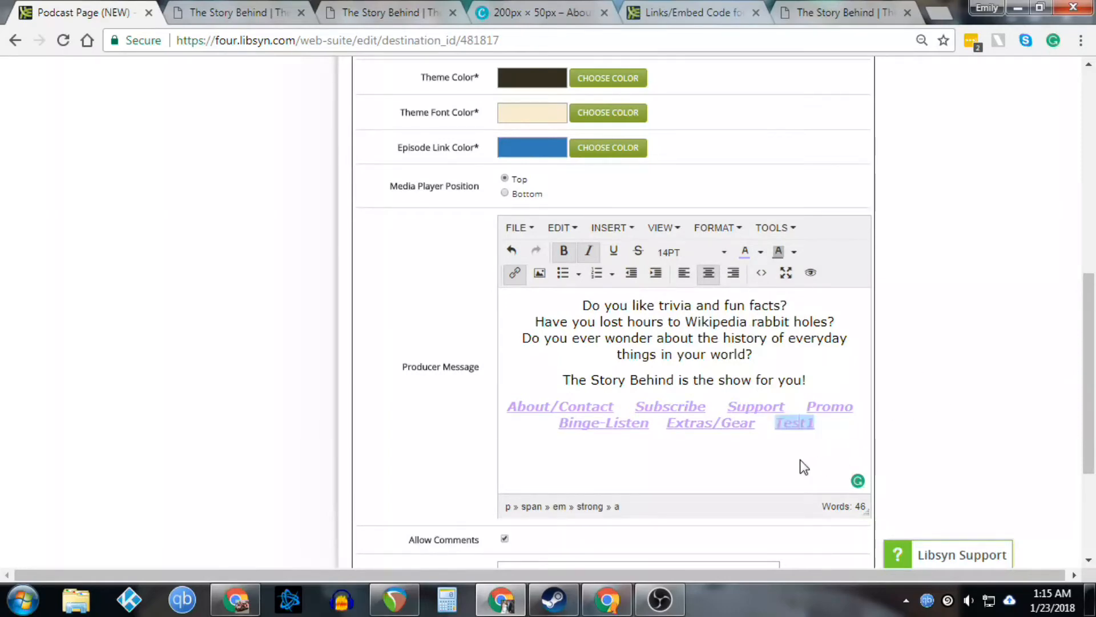
Deselect the text in the Producer Message and open a preview of the Podcast Page (NEW)
{"action": "left_click", "coordinate": [697, 460]}
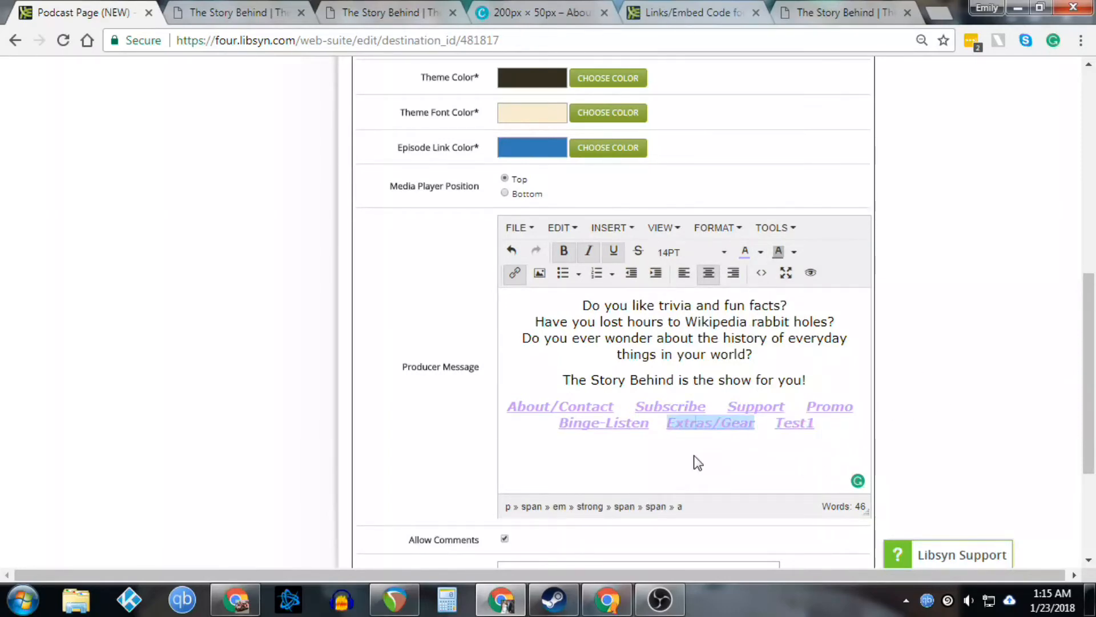
{"action": "left_click", "coordinate": [650, 337]}
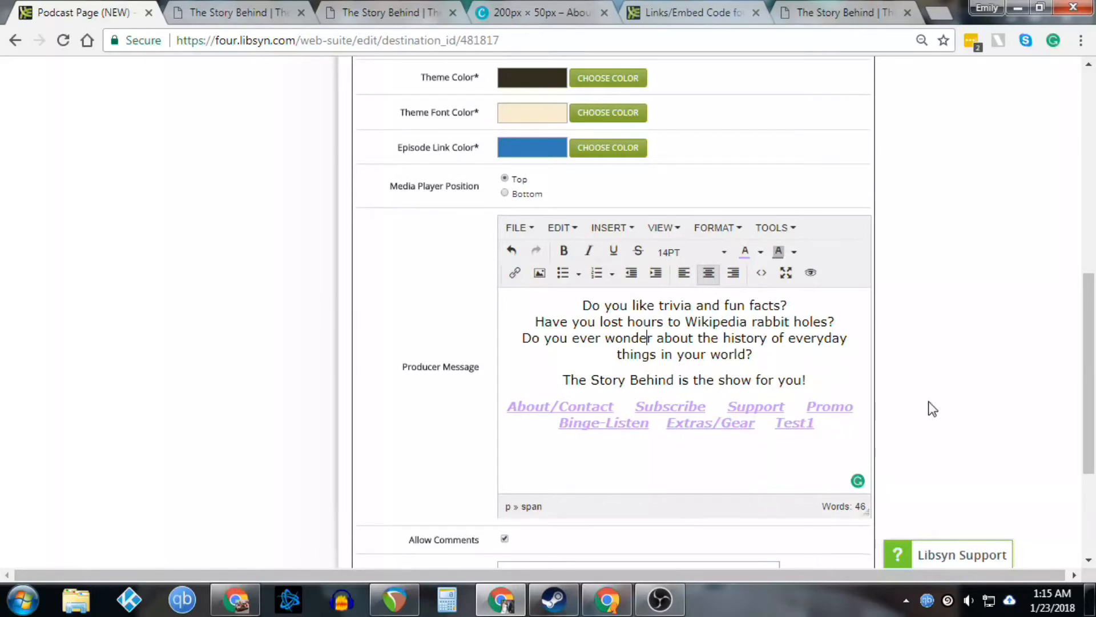
{"action": "scroll", "coordinate": [925, 400], "scroll_direction": "up", "scroll_amount": 6}
{"action": "scroll", "coordinate": [921, 388], "scroll_direction": "up", "scroll_amount": 2}
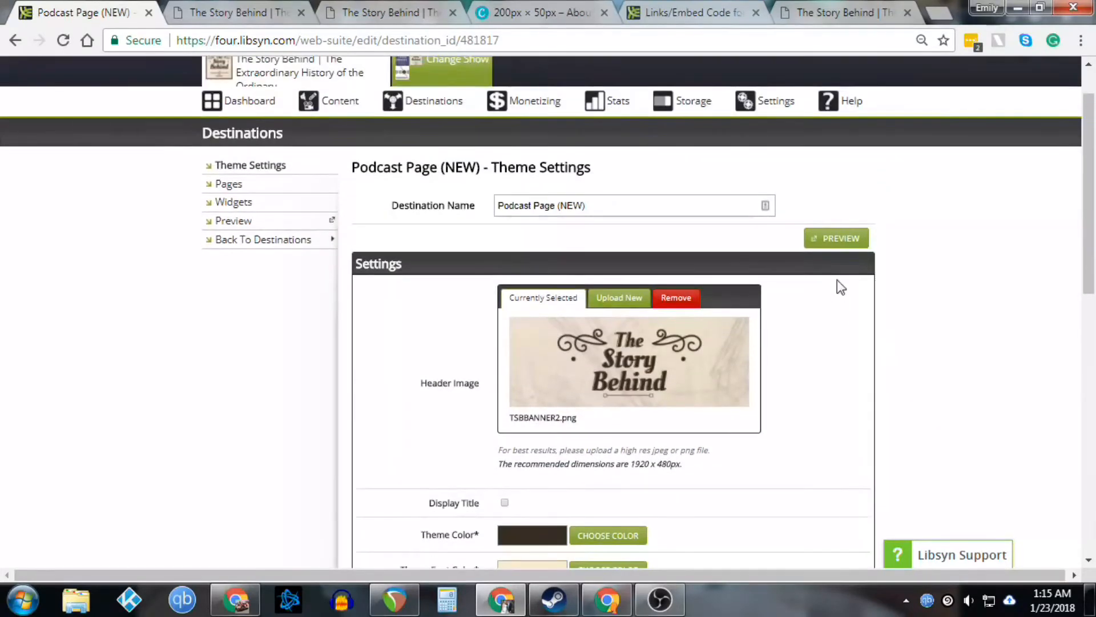
{"action": "left_click", "coordinate": [854, 244]}
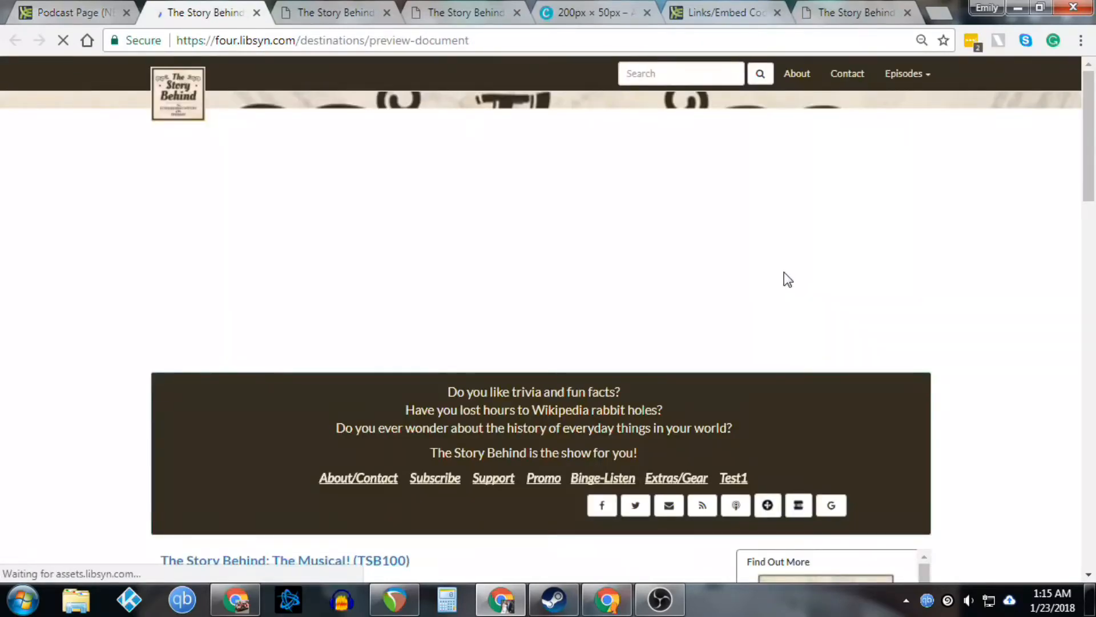
Try the Test1 link in the previewed header message, view the published Test1 page, and close the preview and the extra site tab
{"action": "scroll", "coordinate": [784, 272], "scroll_direction": "down", "scroll_amount": 4}
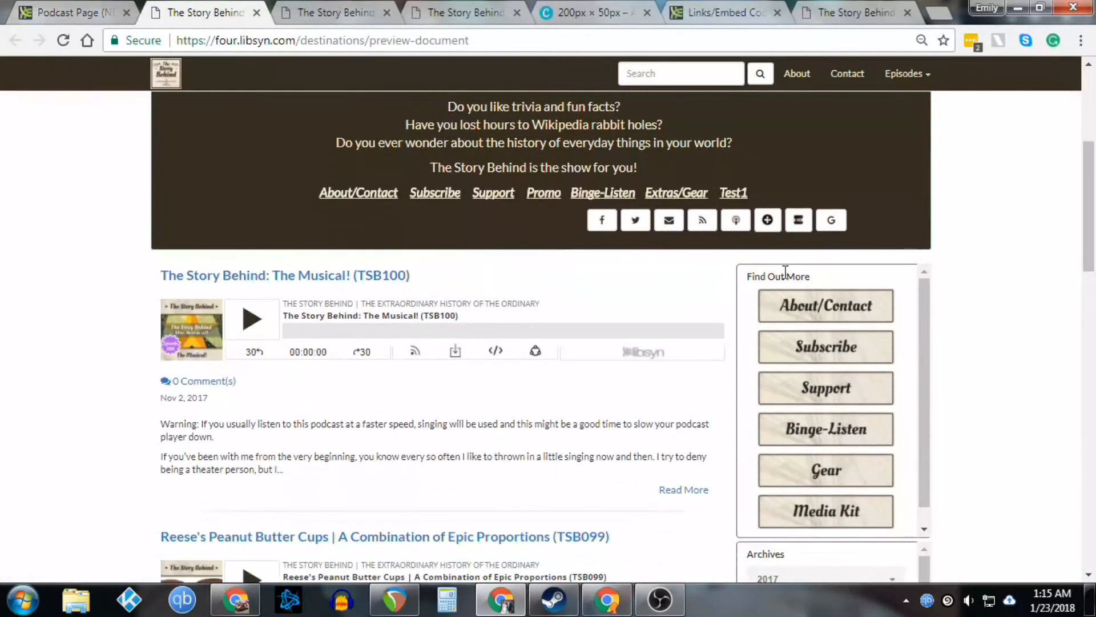
{"action": "scroll", "coordinate": [784, 262], "scroll_direction": "up", "scroll_amount": 1}
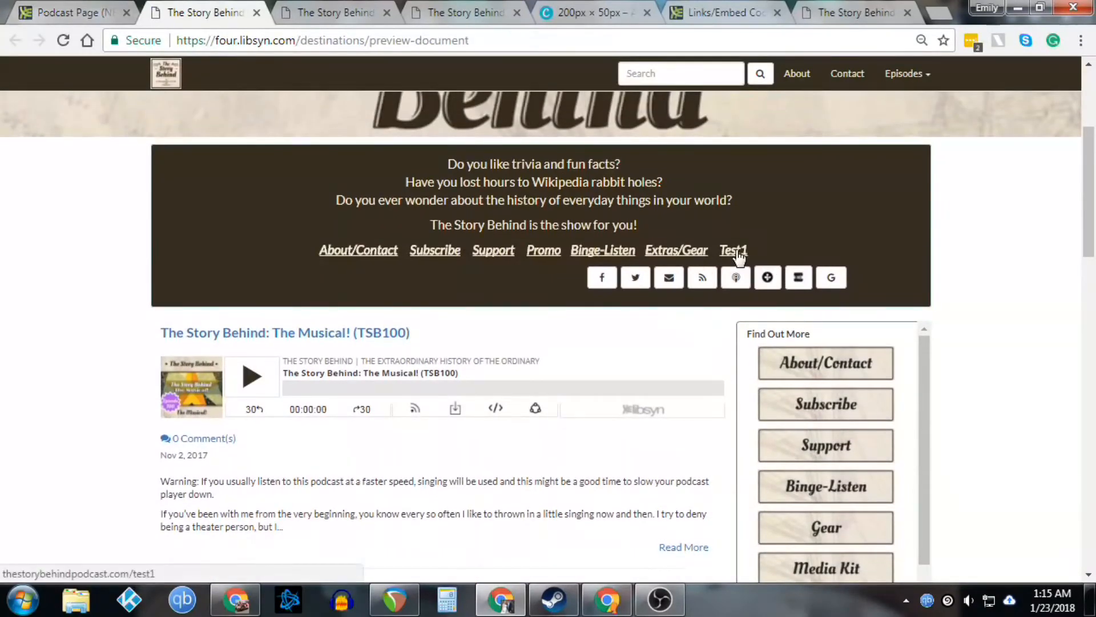
{"action": "left_click", "coordinate": [736, 252]}
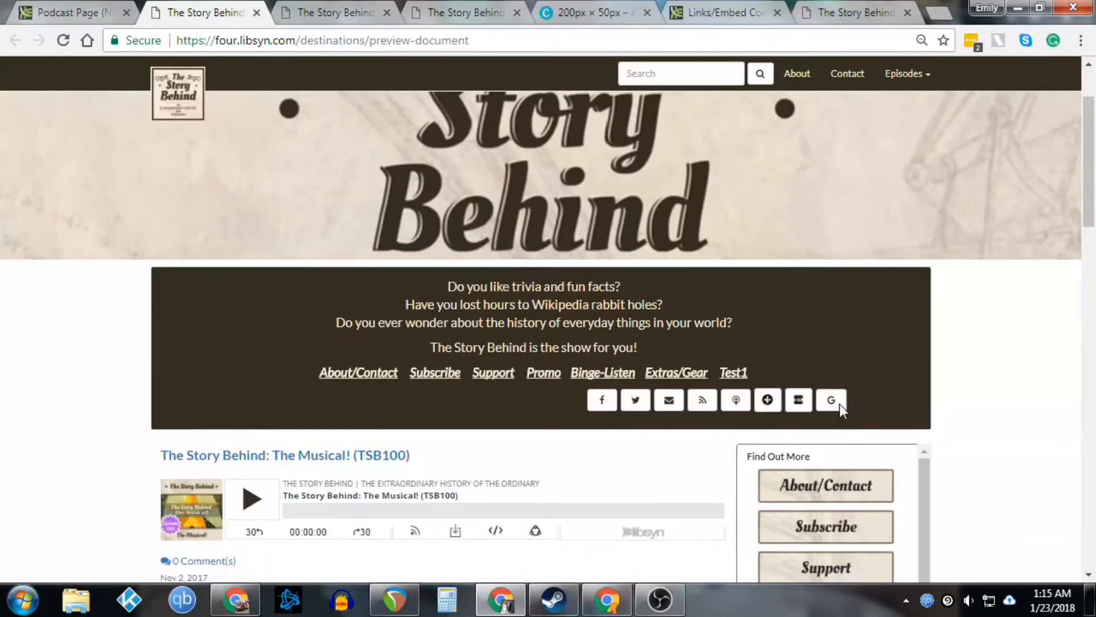
{"action": "scroll", "coordinate": [838, 401], "scroll_direction": "down", "scroll_amount": 2}
{"action": "left_click", "coordinate": [844, 14]}
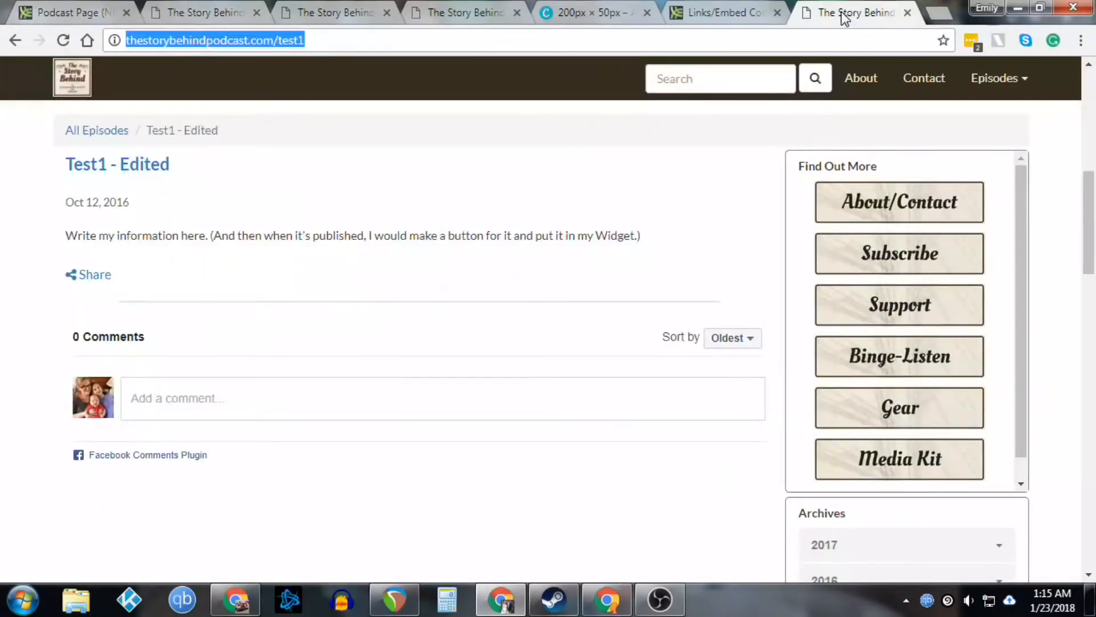
{"action": "left_click", "coordinate": [227, 12]}
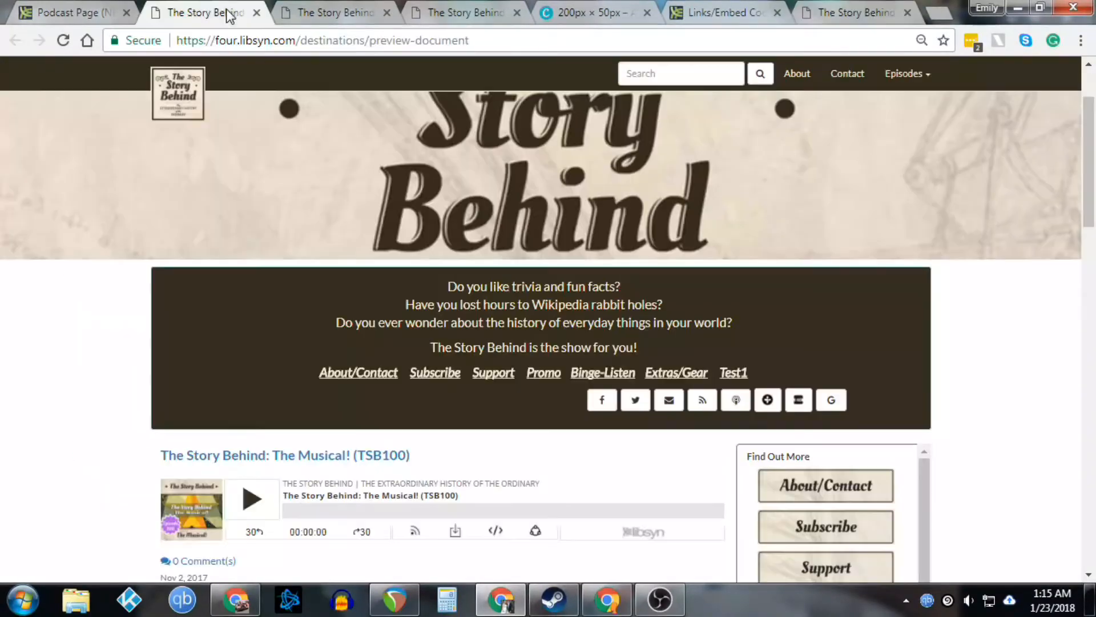
{"action": "left_click", "coordinate": [257, 12]}
{"action": "left_click", "coordinate": [257, 13]}
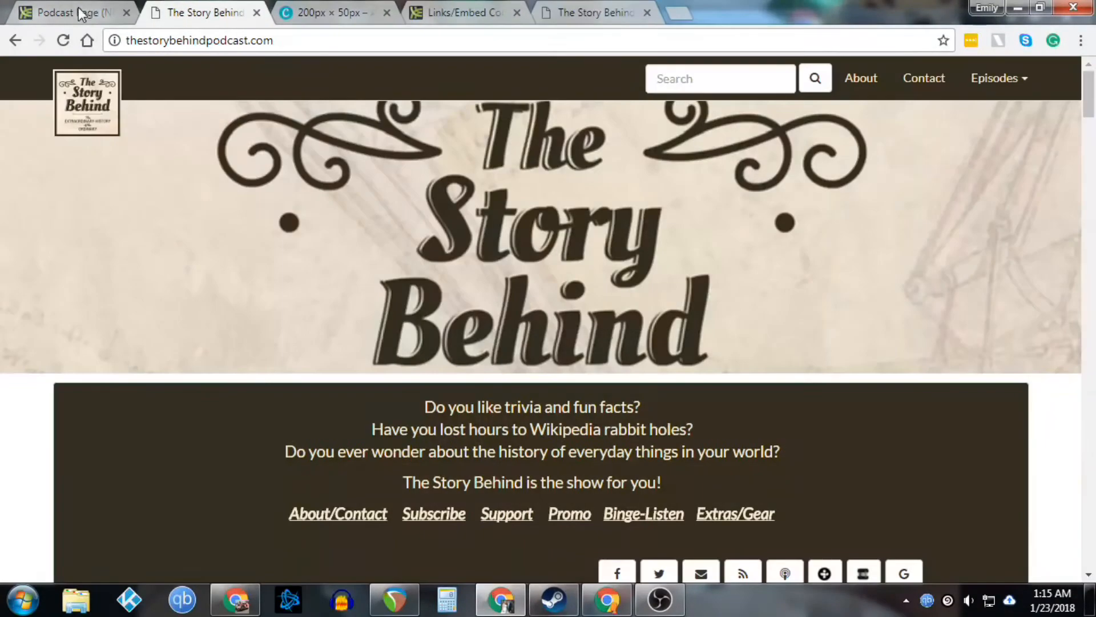
Delete the Test1 link and the spacing before it from the end of the Producer Message
{"action": "left_click", "coordinate": [77, 13]}
{"action": "scroll", "coordinate": [652, 393], "scroll_direction": "down", "scroll_amount": 1}
{"action": "scroll", "coordinate": [652, 393], "scroll_direction": "down", "scroll_amount": 8}
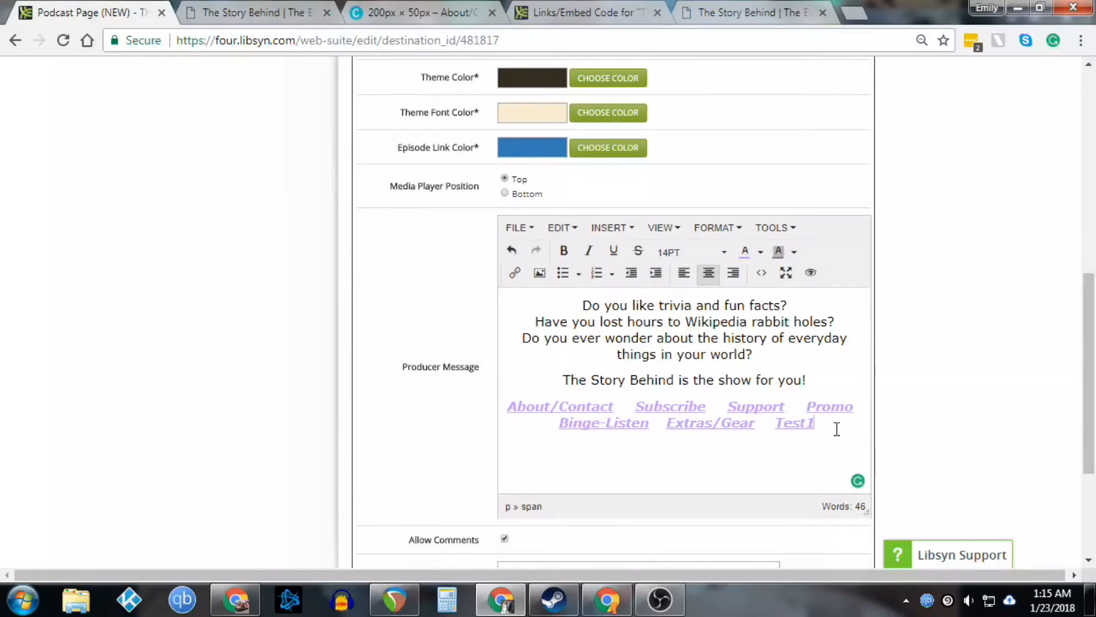
{"action": "double_click", "coordinate": [837, 429]}
{"action": "key", "text": "BackSpace"}
{"action": "key", "text": "BackSpace"}
{"action": "key", "text": "BackSpace"}
{"action": "key", "text": "BackSpace"}
{"action": "key", "text": "BackSpace"}
{"action": "key", "text": "BackSpace"}
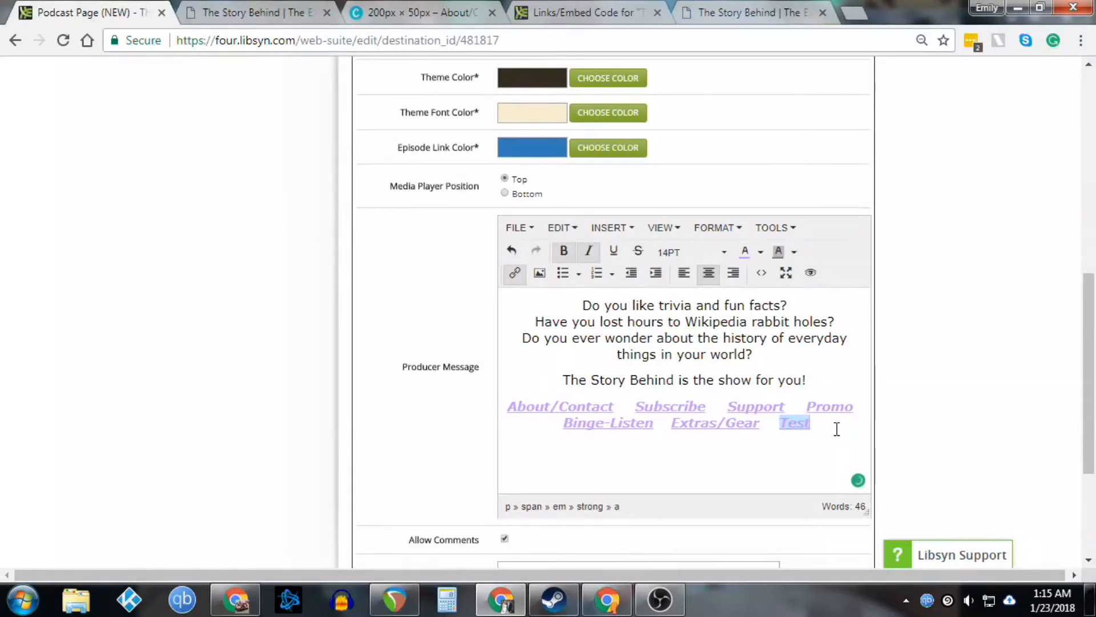
{"action": "key", "text": "BackSpace"}
{"action": "key", "text": "BackSpace"}
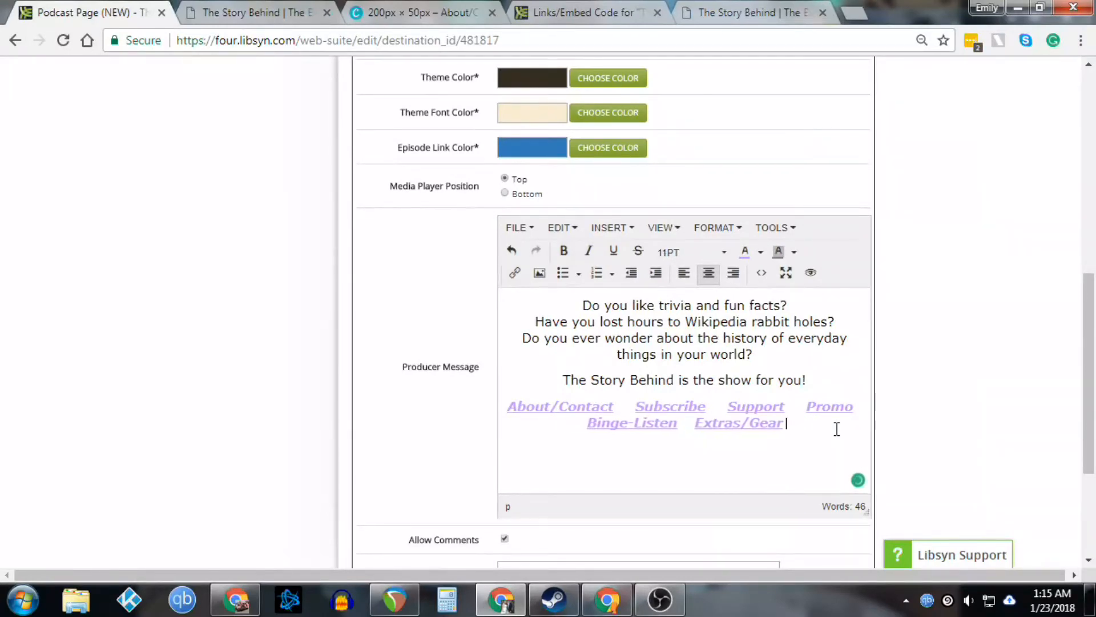
{"action": "double_click", "coordinate": [837, 428]}
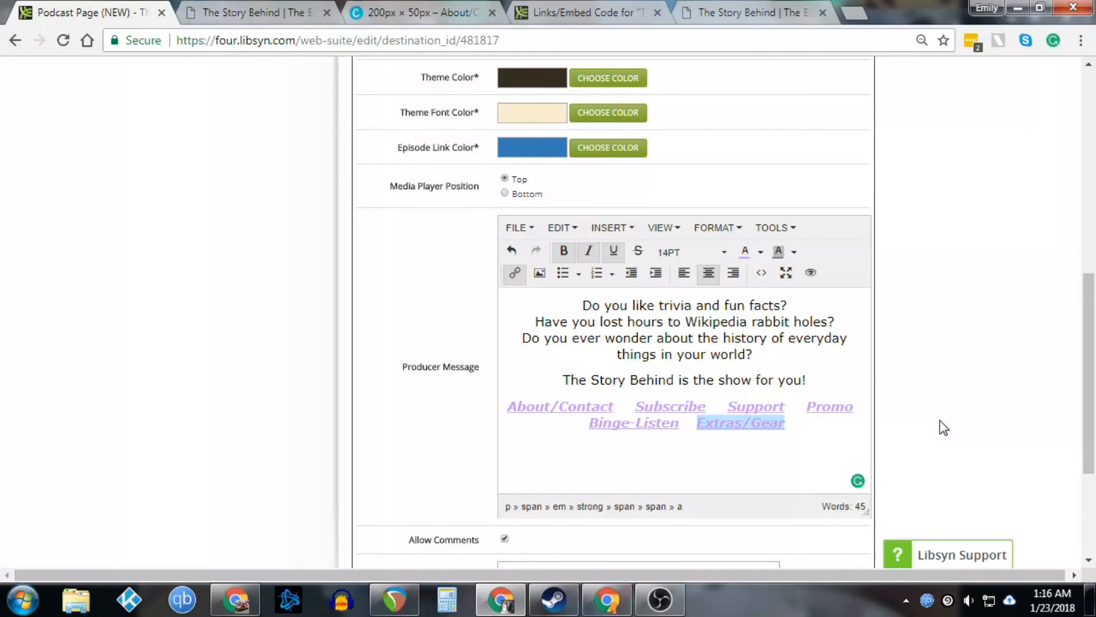
Follow the About/Contact link in the live home page's header message and view that page's text
{"action": "left_click", "coordinate": [292, 16]}
{"action": "scroll", "coordinate": [289, 297], "scroll_direction": "down", "scroll_amount": 1}
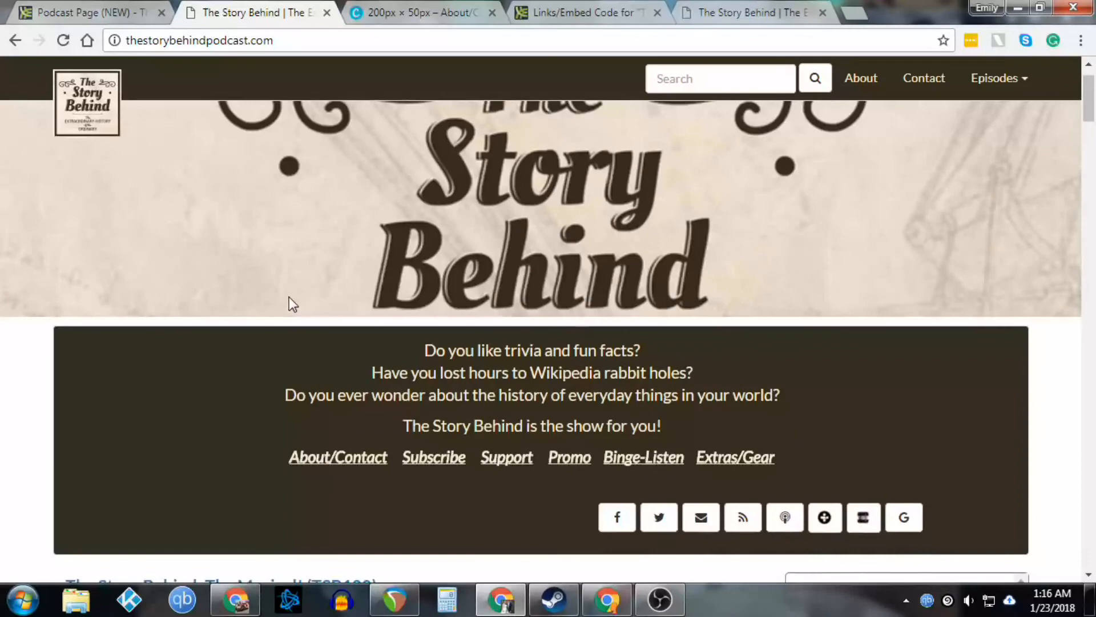
{"action": "left_click", "coordinate": [370, 459]}
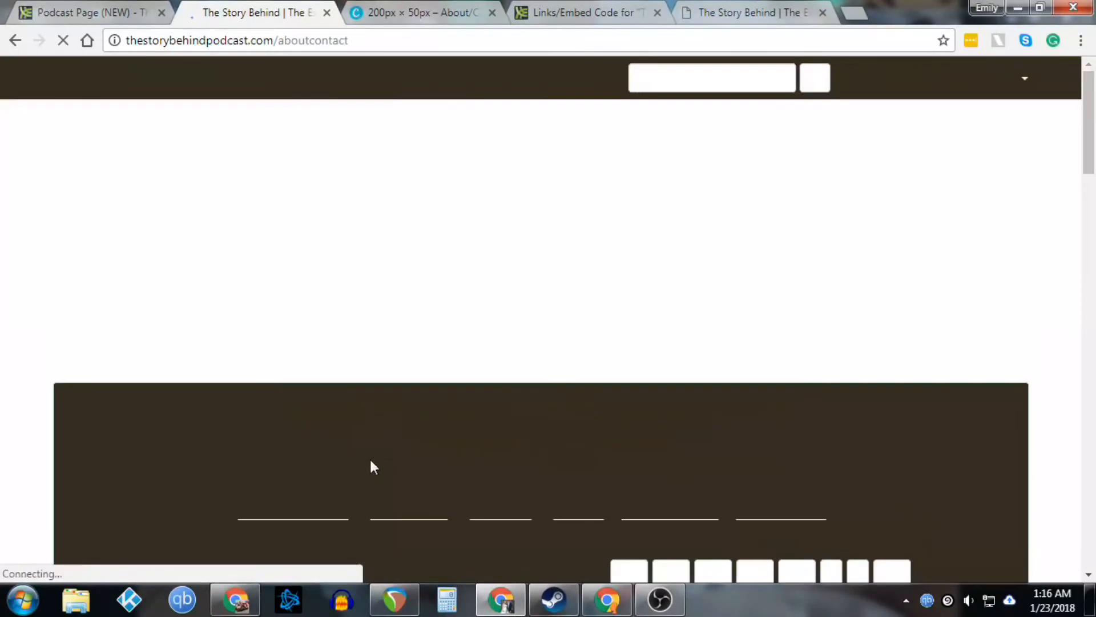
{"action": "scroll", "coordinate": [371, 461], "scroll_direction": "down", "scroll_amount": 7}
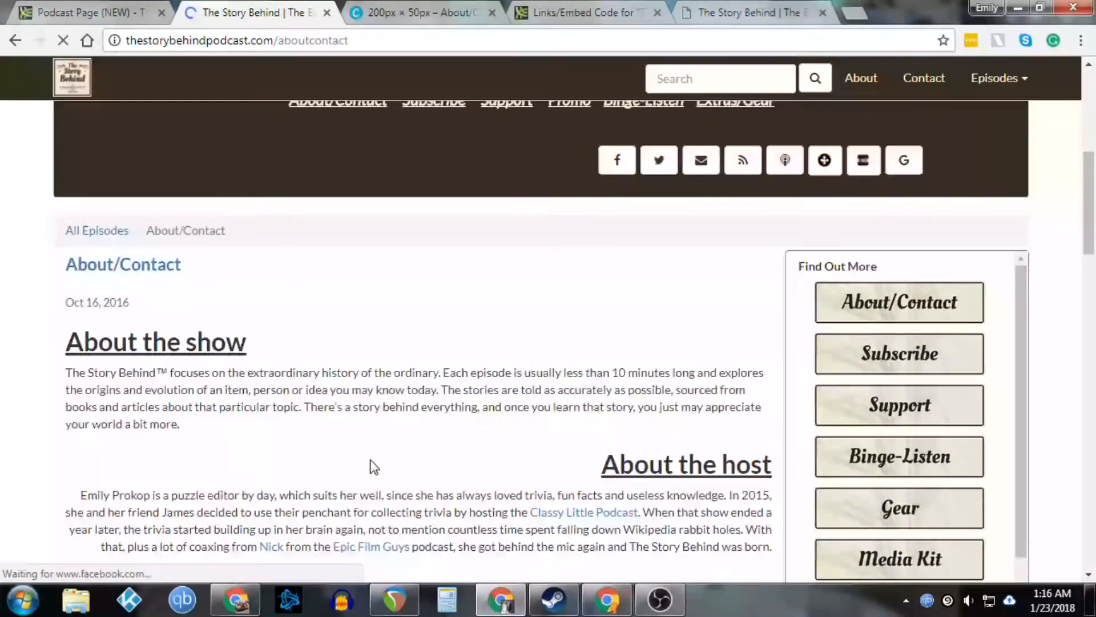